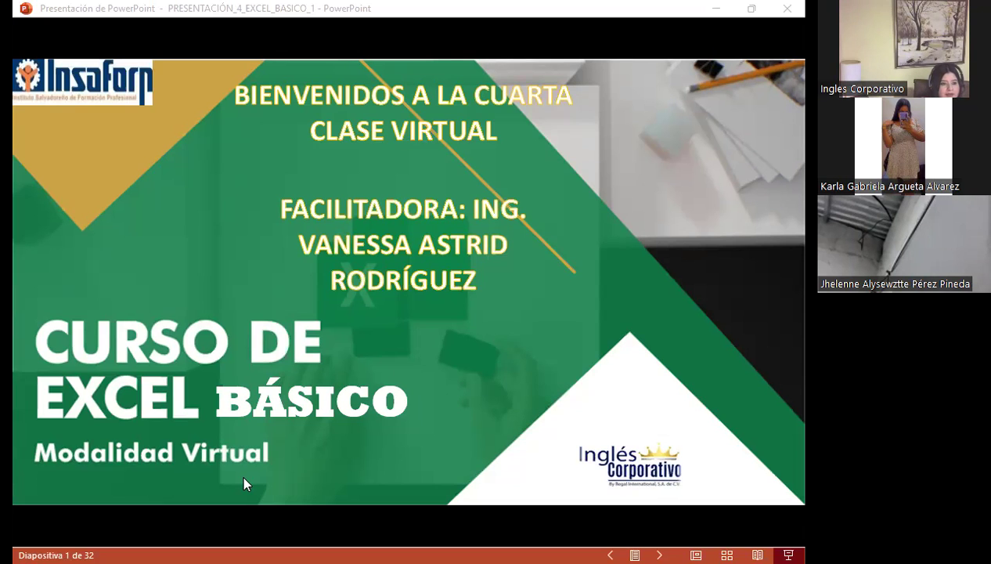
- Switch from the slideshow to Firefox and show the 'Curso | FCO-EXCEL1' Excel Básico course page
{"action": "key", "text": "alt+Tab"}
{"action": "left_click", "coordinate": [456, 40]}
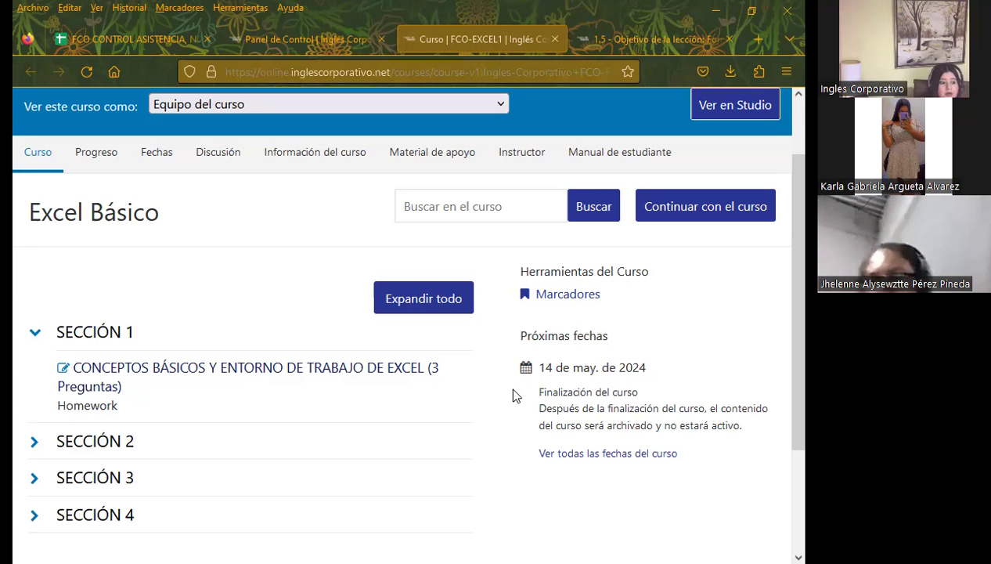
- Expand and collapse SECCIÓN 2's lessons, then bring up the '1.5 - Objetivo de la lección' page
{"action": "scroll", "coordinate": [16, 392], "scroll_direction": "down", "scroll_amount": 2}
{"action": "left_click", "coordinate": [34, 363]}
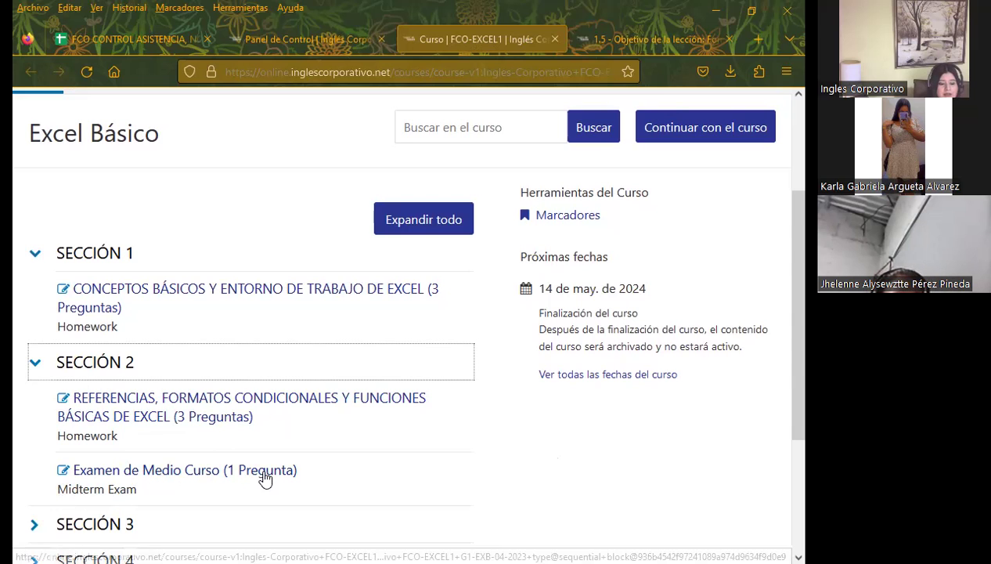
{"action": "left_click", "coordinate": [34, 364]}
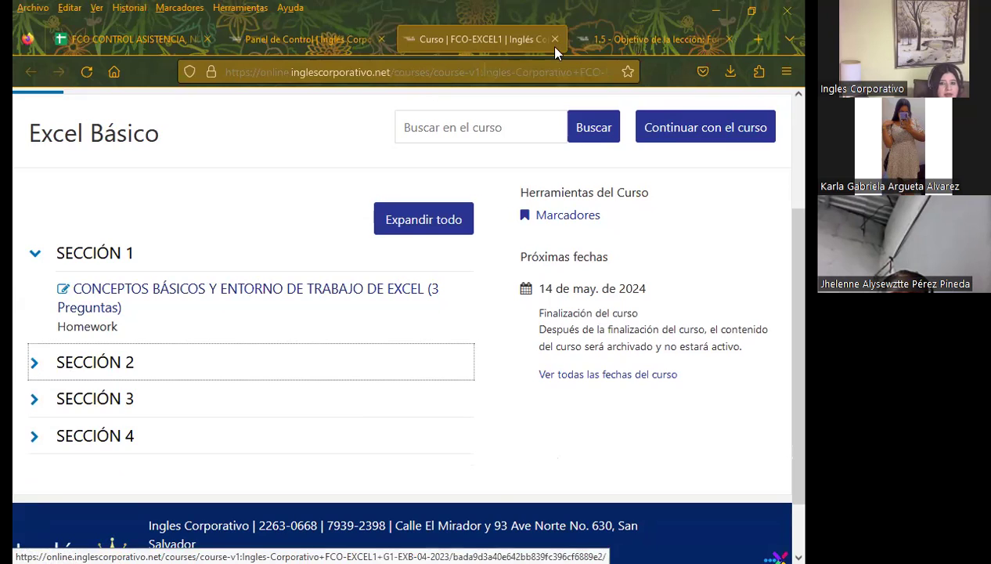
{"action": "left_click", "coordinate": [594, 45]}
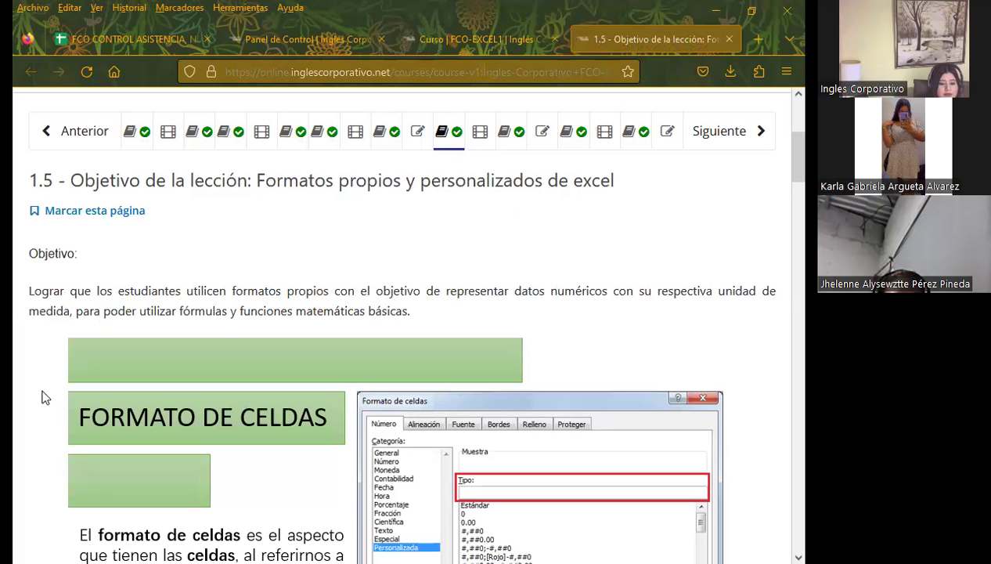
{"action": "scroll", "coordinate": [43, 398], "scroll_direction": "down", "scroll_amount": 1}
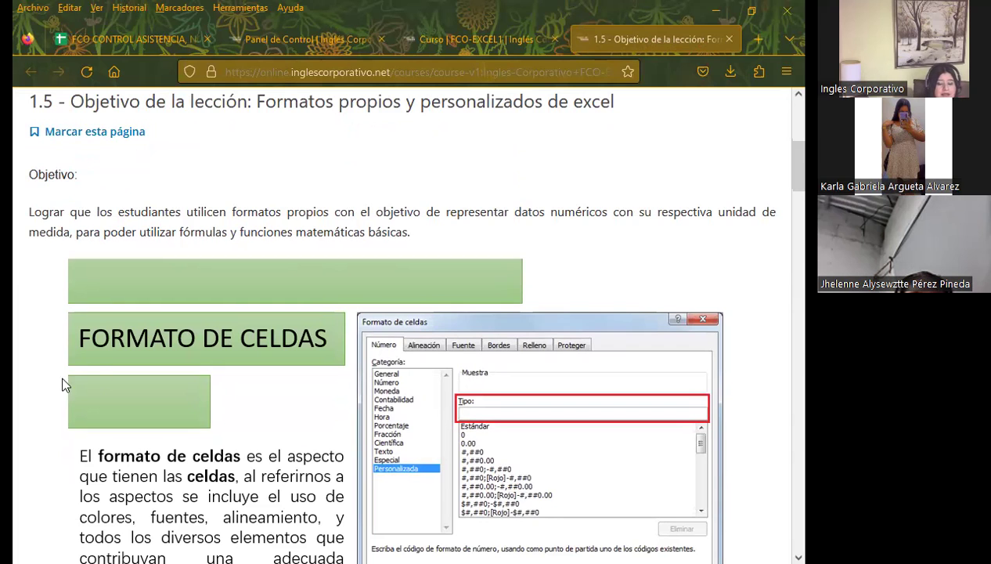
{"action": "scroll", "coordinate": [440, 368], "scroll_direction": "down", "scroll_amount": 2}
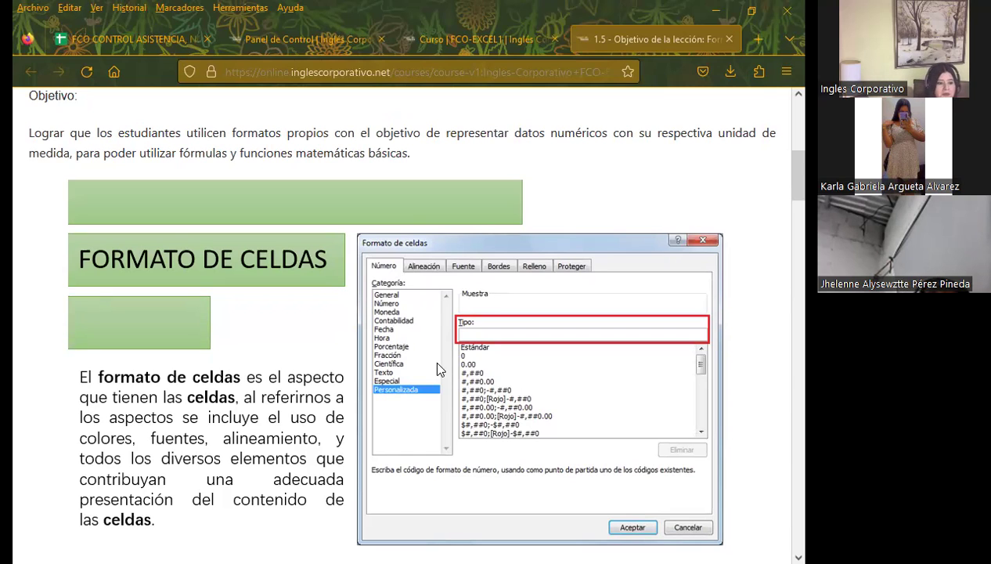
{"action": "scroll", "coordinate": [286, 363], "scroll_direction": "down", "scroll_amount": 3}
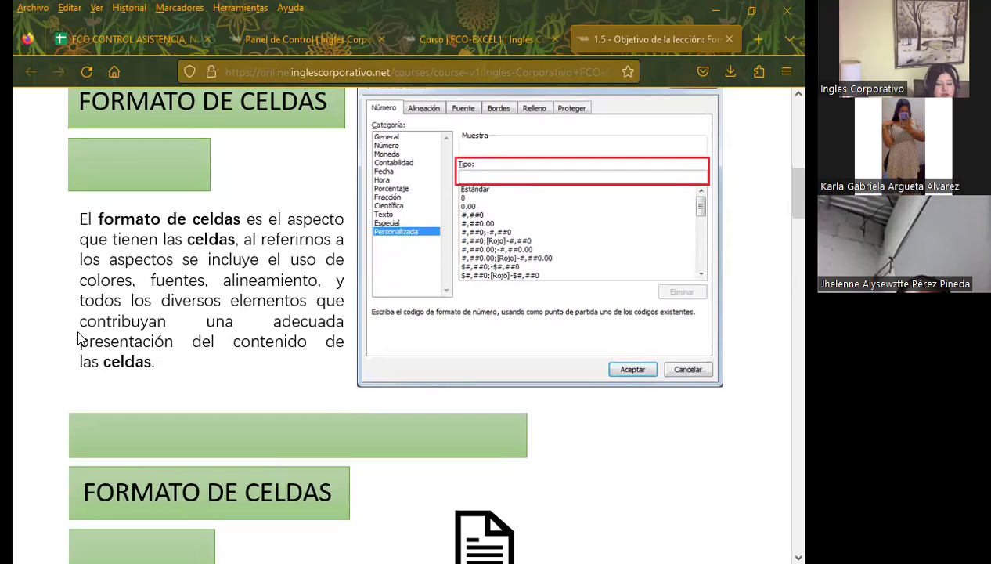
{"action": "scroll", "coordinate": [77, 333], "scroll_direction": "up", "scroll_amount": 4}
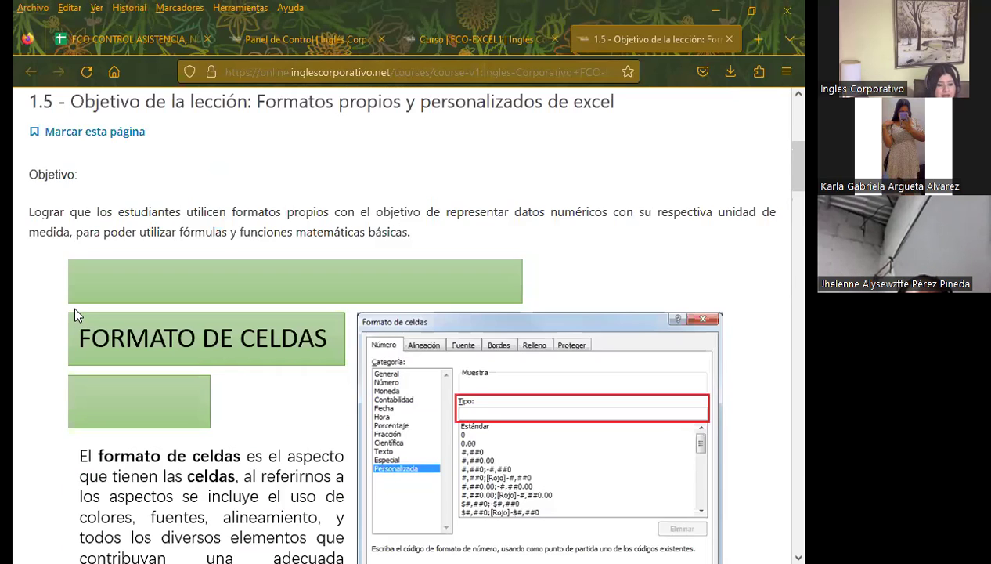
{"action": "scroll", "coordinate": [75, 307], "scroll_direction": "up", "scroll_amount": 2}
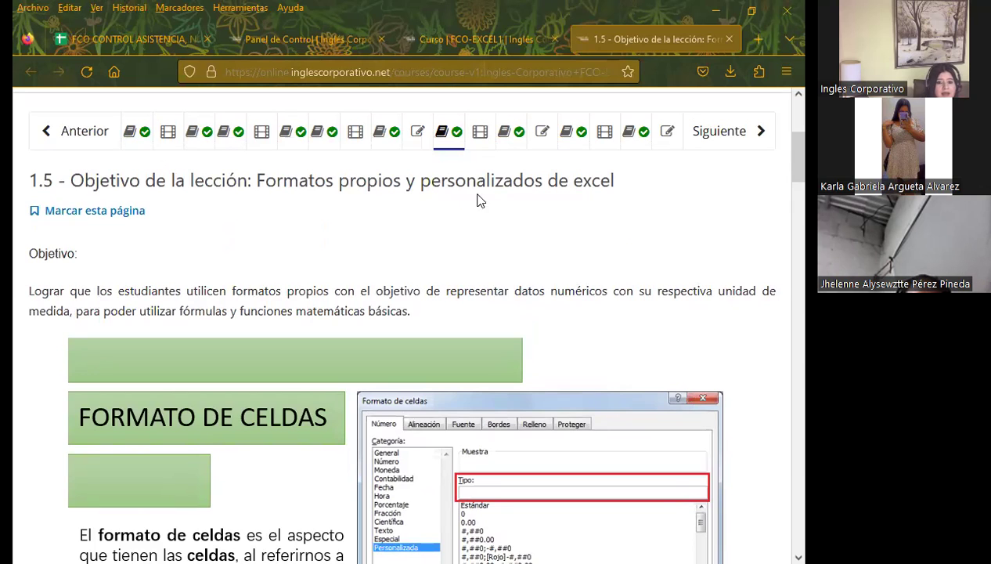
- Go to the next unit, 'Foro de discusión y preguntas clase #4'
{"action": "left_click", "coordinate": [509, 132]}
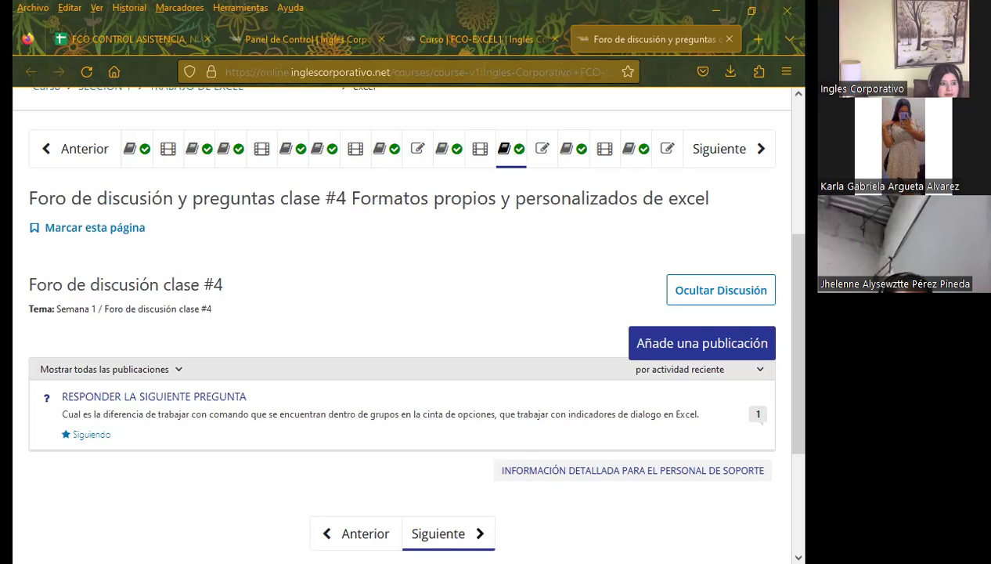
- Return to the PRESENTACIÓN_4_EXCEL_BASICO_1 slideshow on its welcome slide
{"action": "key", "text": "alt+Tab"}
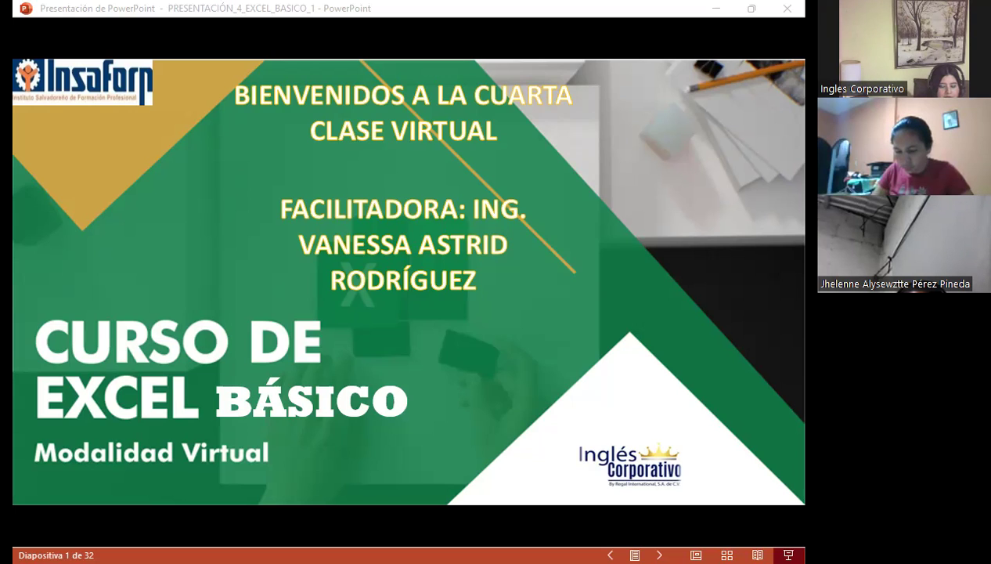
- Advance the slideshow past SESIÓN: 4 to slide 3, AGENDA
{"action": "left_click", "coordinate": [583, 162]}
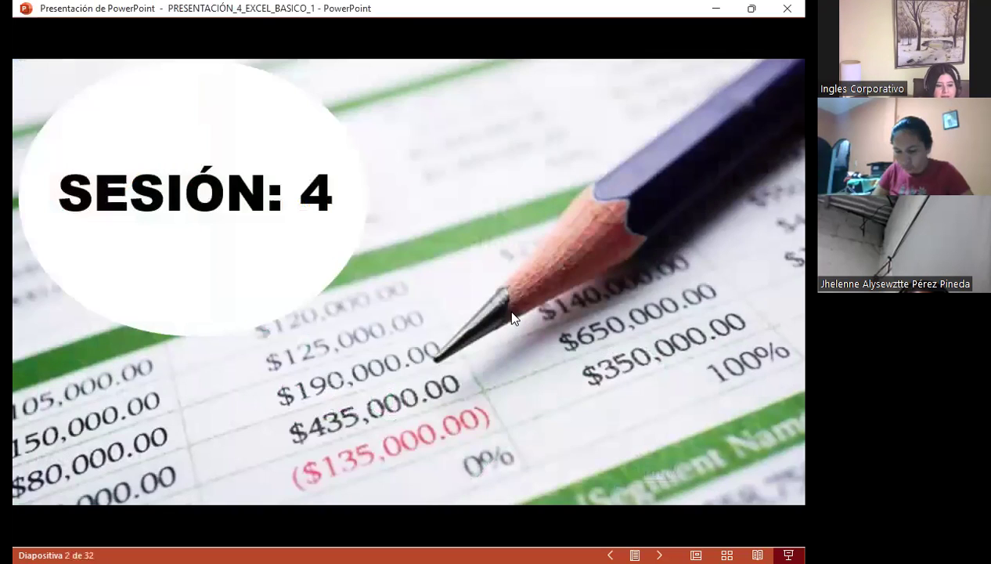
{"action": "left_click", "coordinate": [513, 317]}
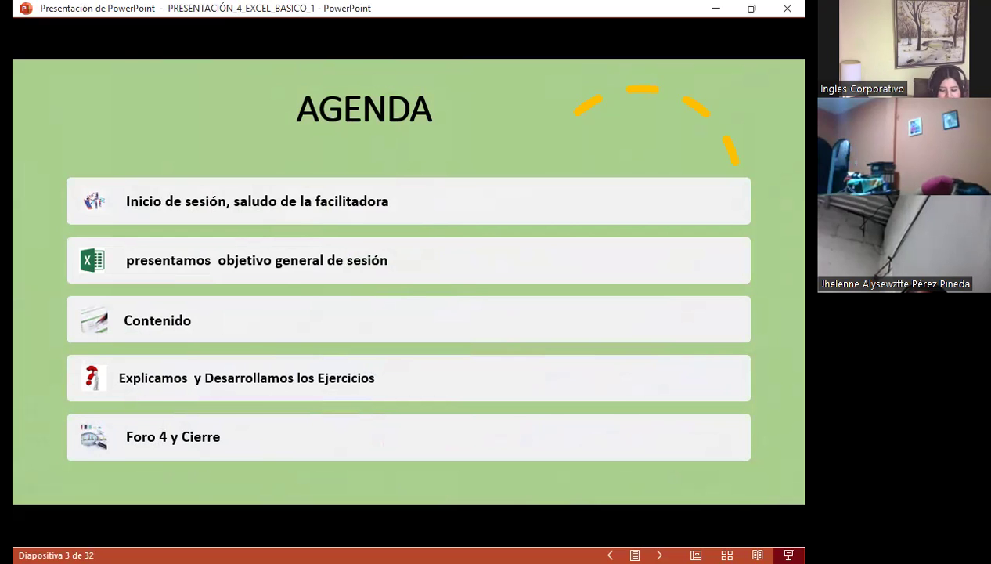
- Advance to slide 4, Objetivo General
{"action": "key", "text": "Right"}
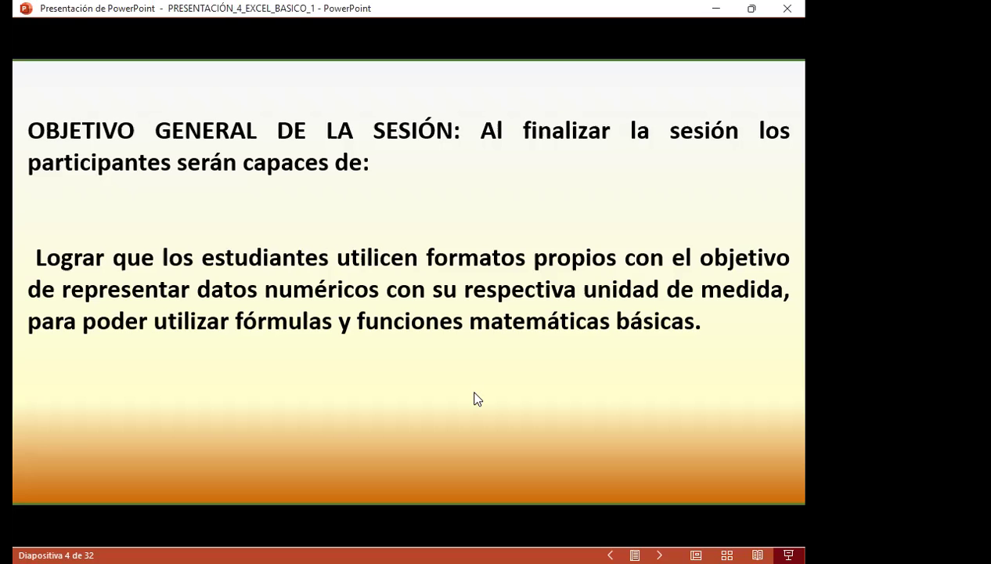
- Advance to slide 5, Formato de Celdas, with its four-step procedure
{"action": "key", "text": "Right"}
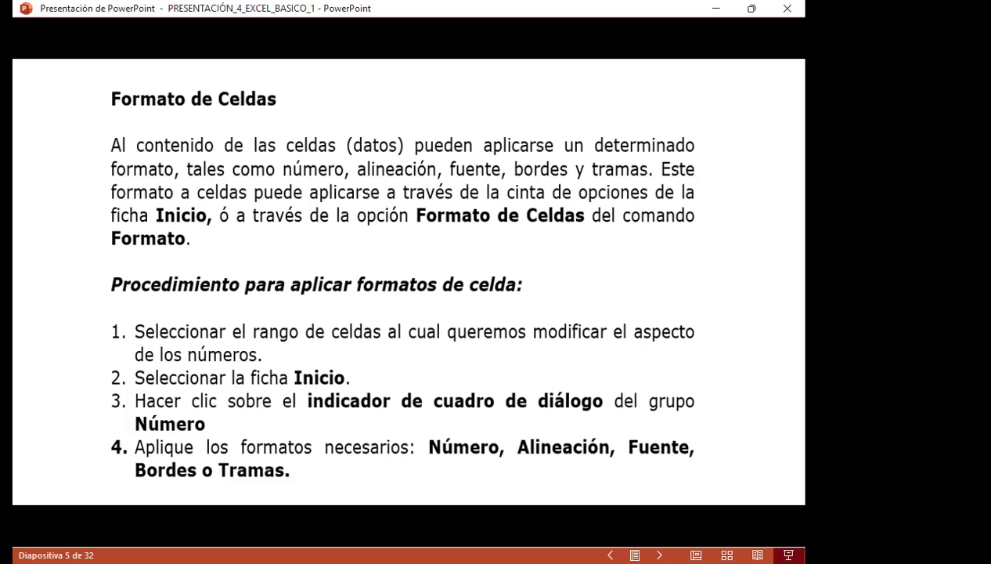
- Advance to slide 6, showing the Ficha Número dialog
{"action": "key", "text": "Right"}
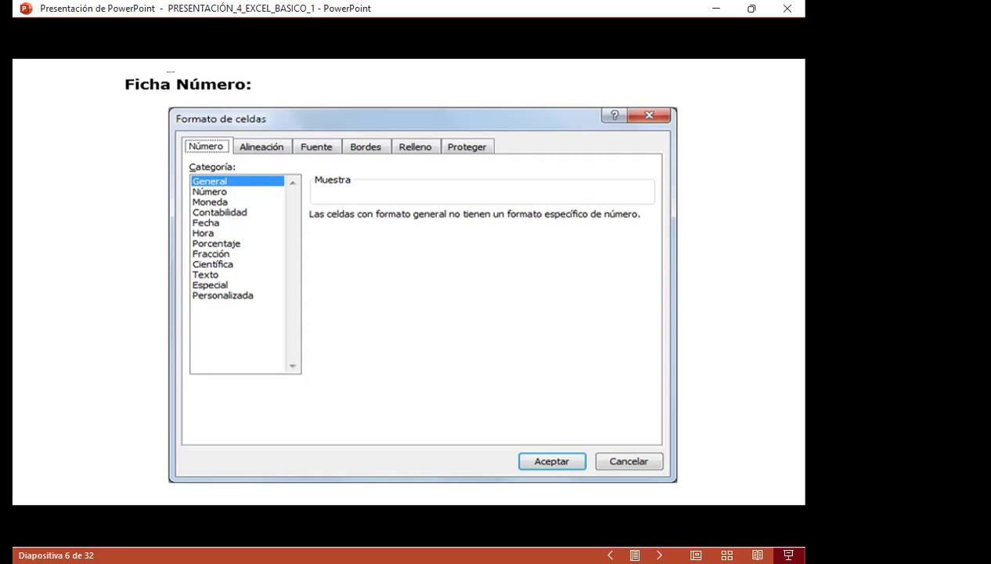
- Advance past the number format list to slide 8, Ficha Alineación
{"action": "key", "text": "Right"}
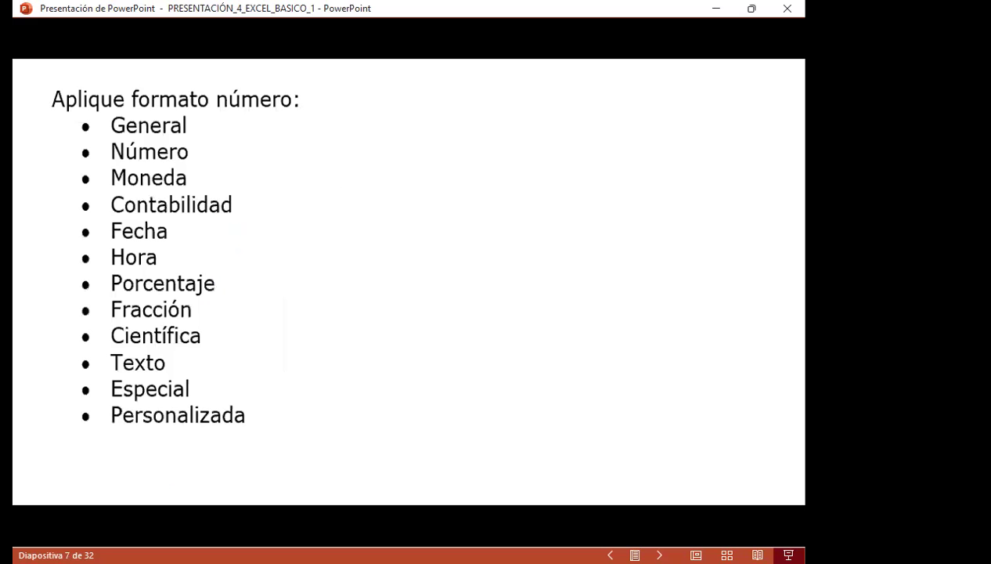
{"action": "key", "text": "Right"}
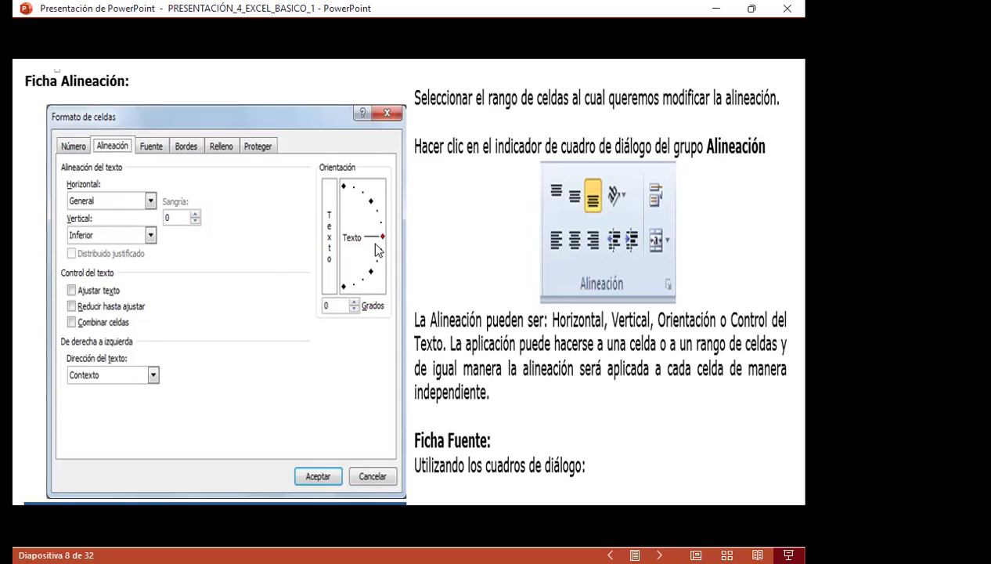
- Advance through slide 9 (Fuente) to slide 10 on text formats and Ficha Bordes
{"action": "key", "text": "Right"}
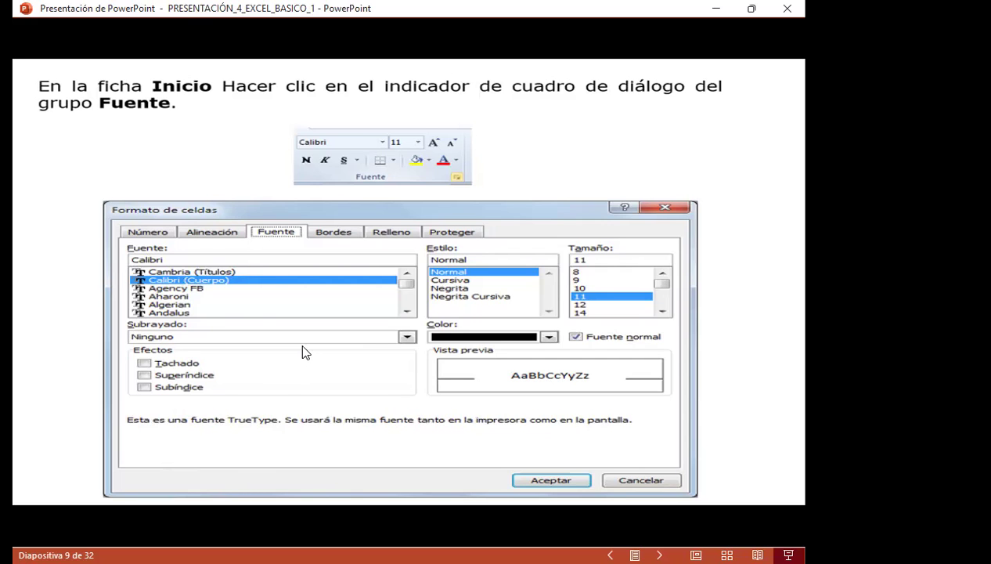
{"action": "key", "text": "Right"}
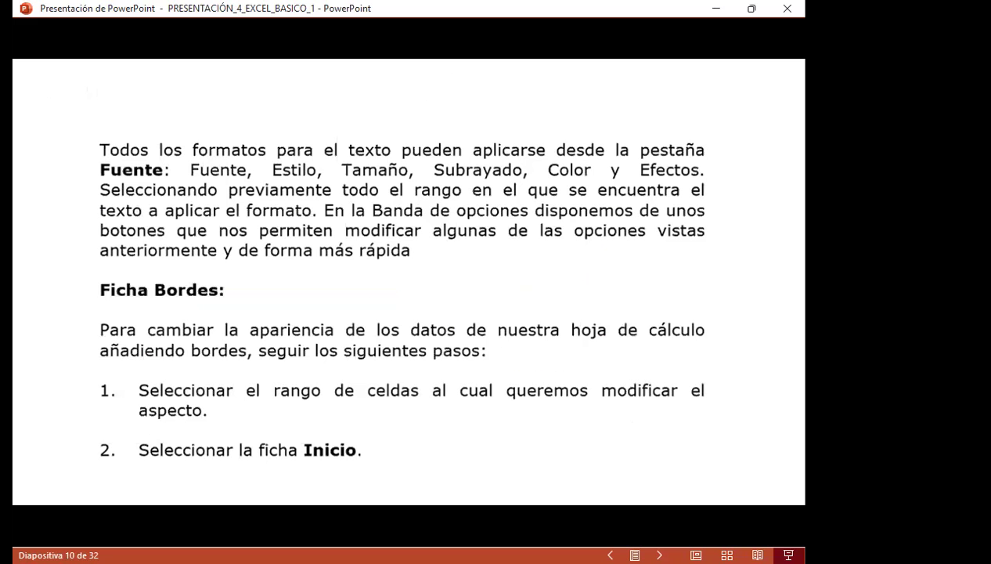
- Advance the slideshow past the Bordes slide to slide 12 on cell fill (Relleno)
{"action": "key", "text": "Right"}
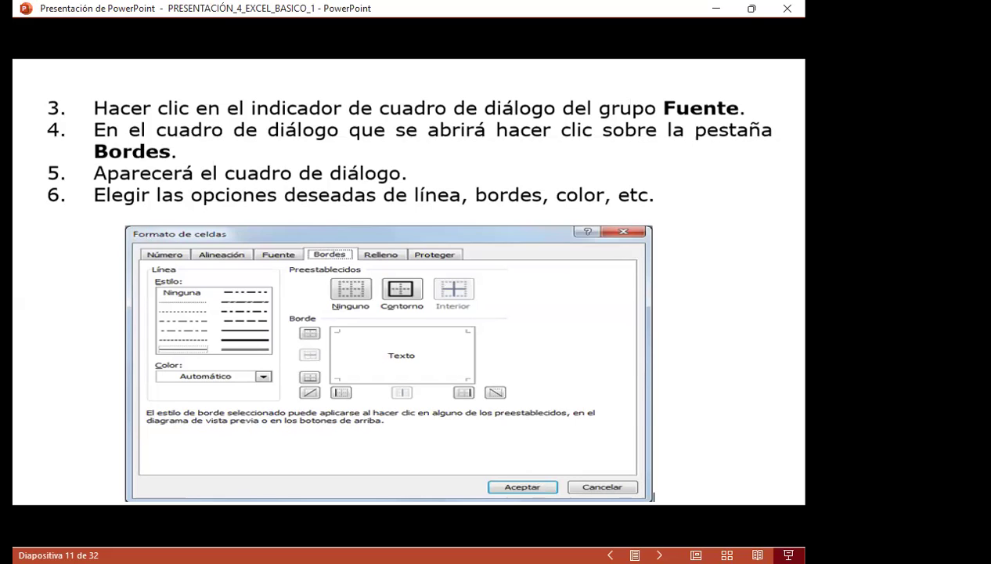
{"action": "key", "text": "Right"}
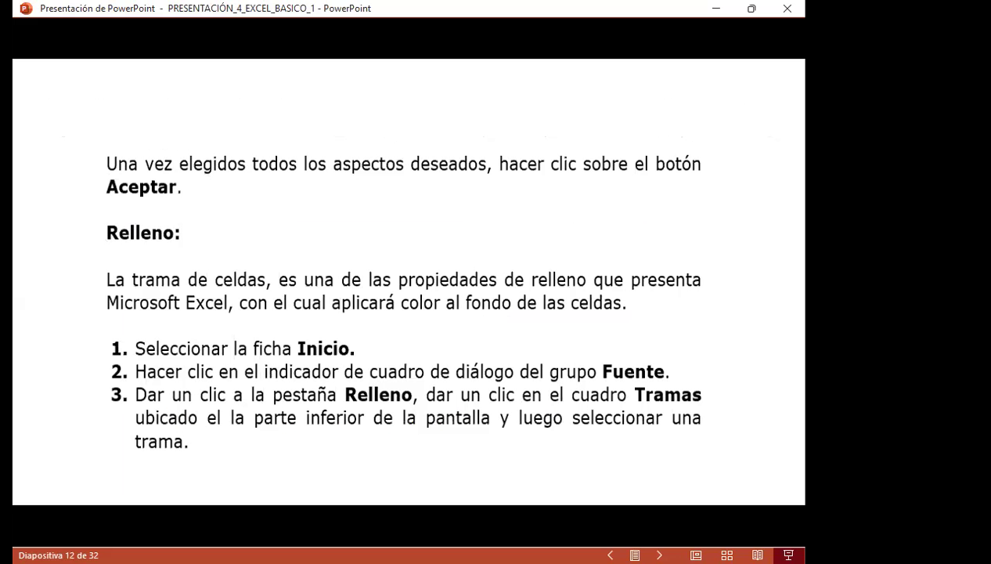
- Advance to slide 13 showing the fill settings, then switch to the Excel workbook
{"action": "key", "text": "Right"}
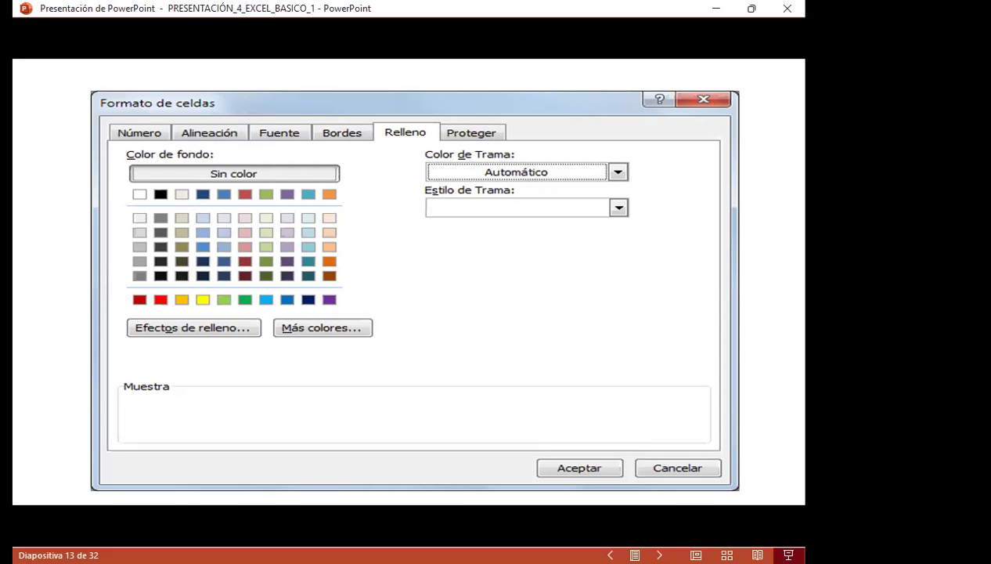
{"action": "key", "text": "alt+Tab"}
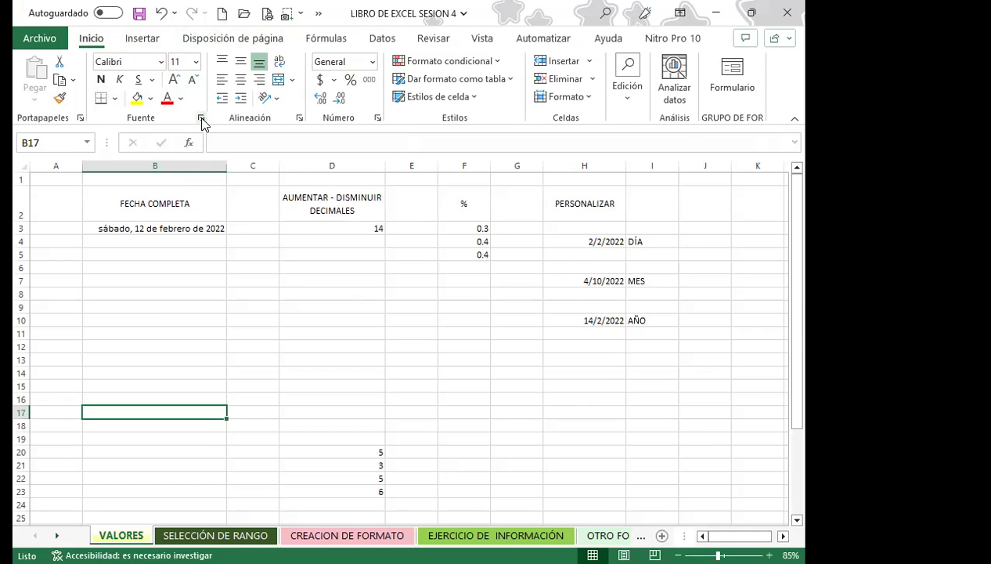
{"action": "left_click", "coordinate": [201, 119]}
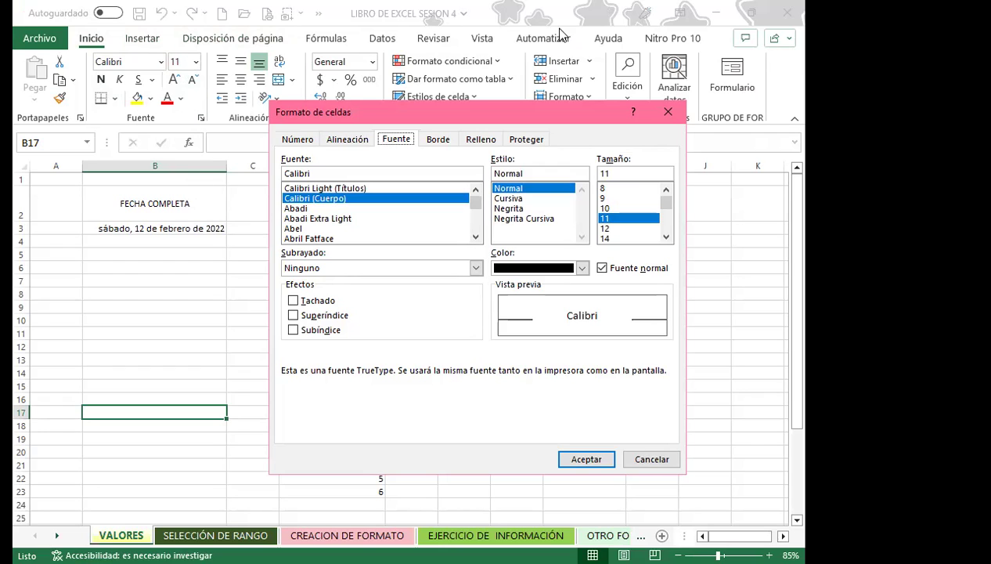
{"action": "key", "text": "Escape"}
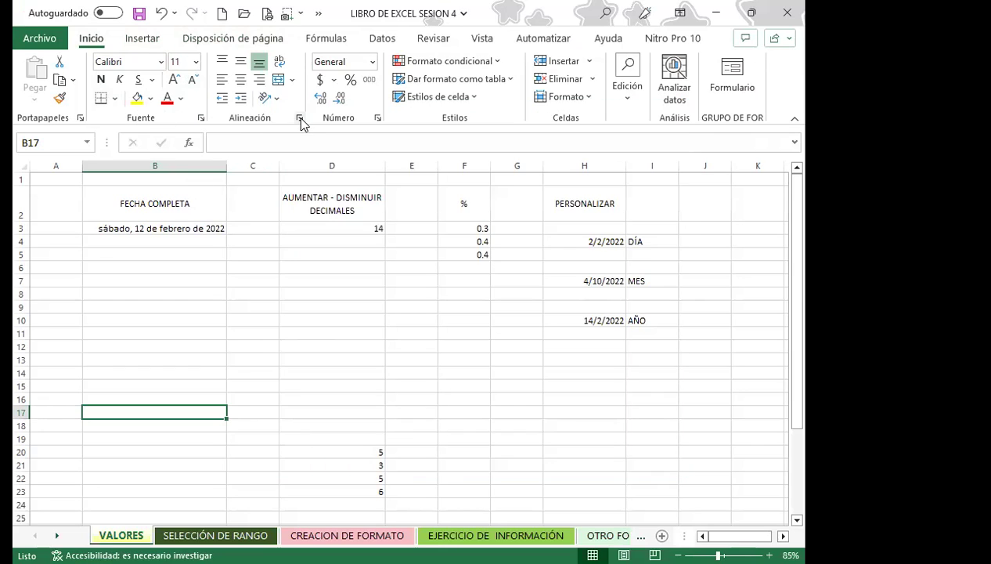
{"action": "left_click", "coordinate": [300, 118]}
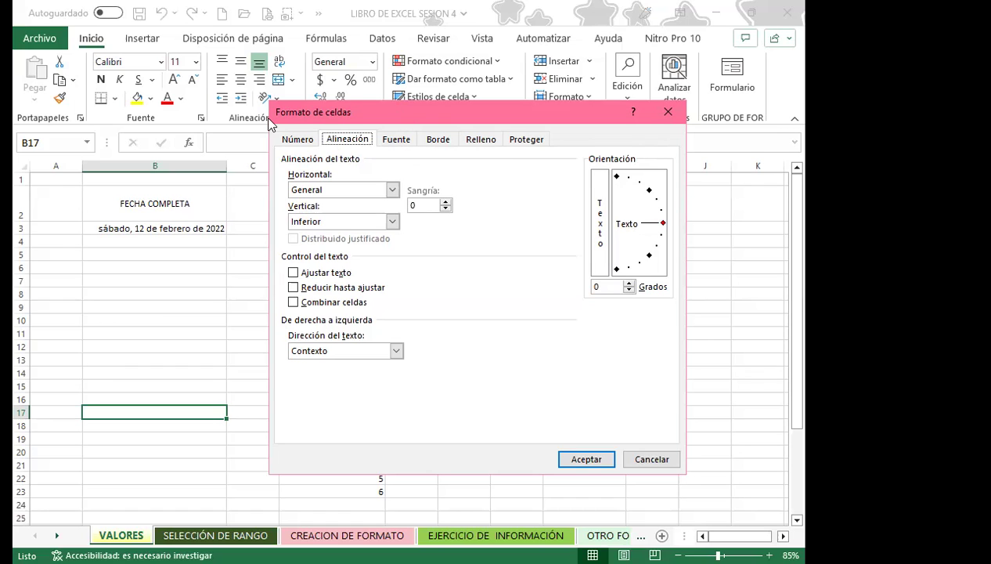
{"action": "left_click_drag", "start_coordinate": [276, 112], "coordinate": [278, 124]}
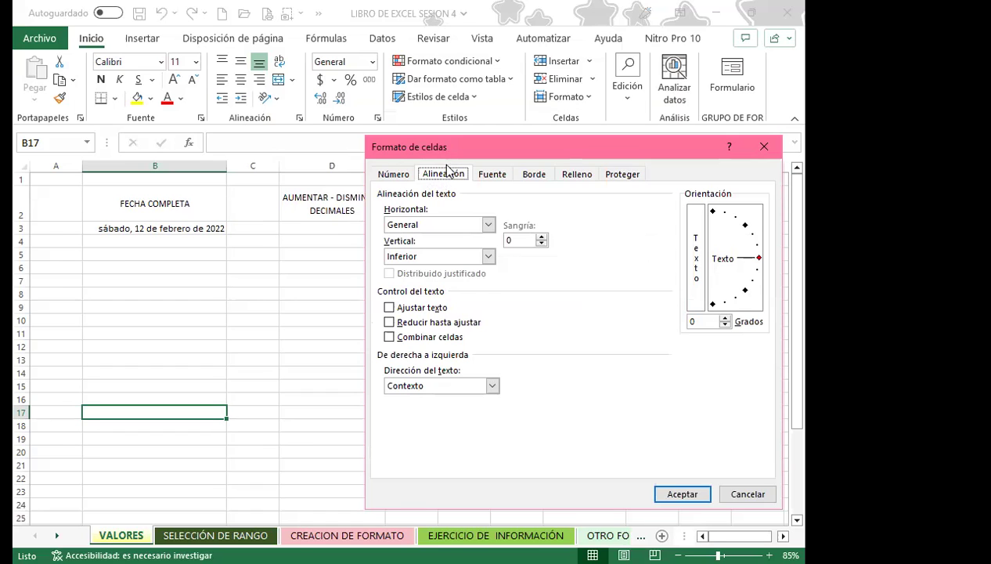
{"action": "left_click", "coordinate": [774, 150]}
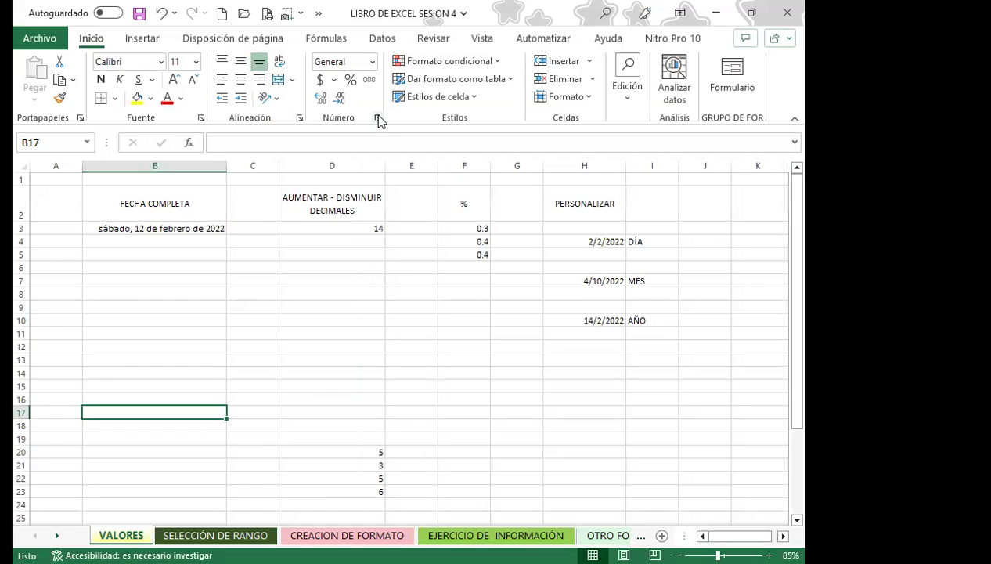
{"action": "left_click", "coordinate": [378, 118]}
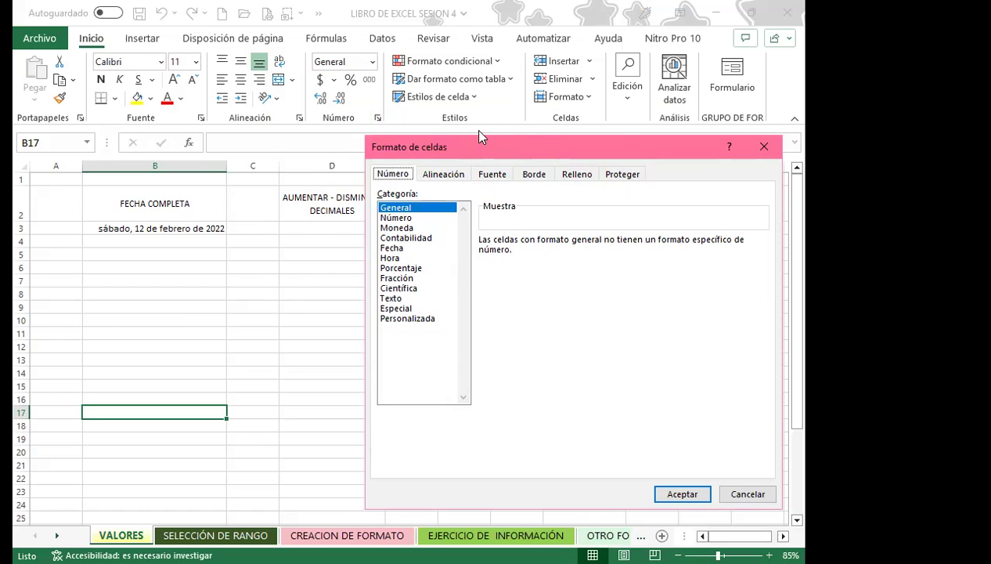
{"action": "left_click_drag", "start_coordinate": [544, 150], "coordinate": [440, 186]}
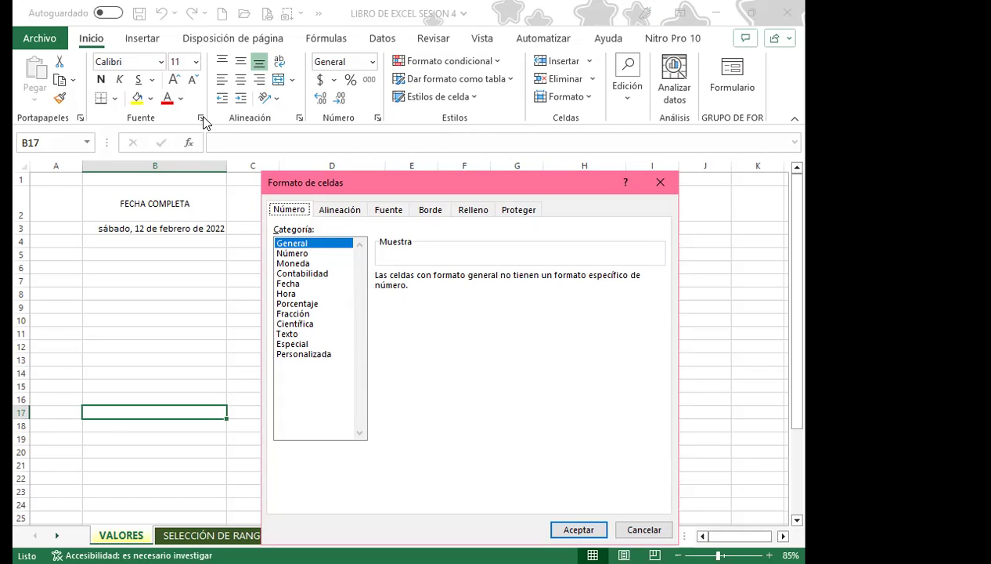
- Browse the Portapapeles pane and Insertar add-ins and illustrations lists, ending on Disposición de página
{"action": "left_click", "coordinate": [82, 117]}
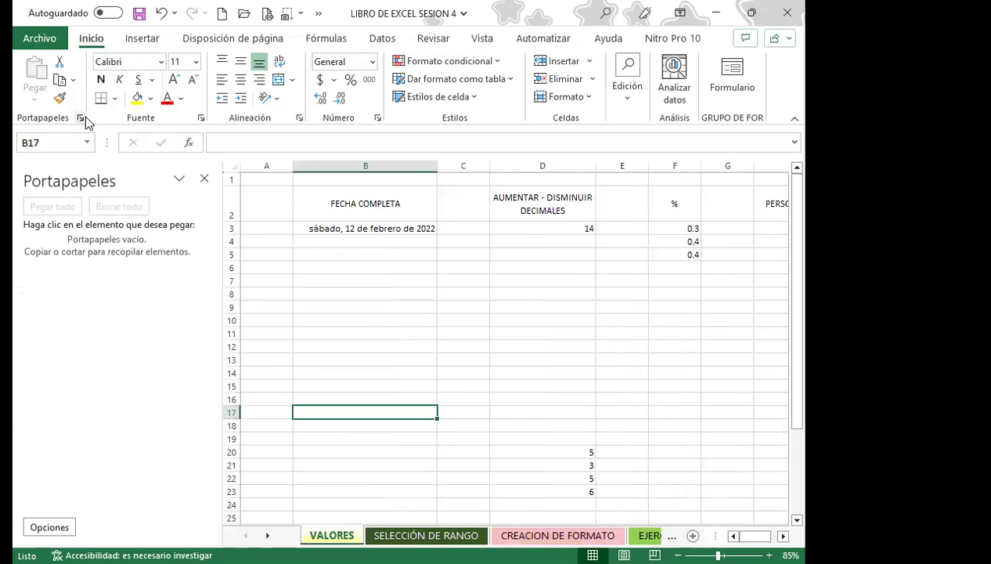
{"action": "left_click", "coordinate": [204, 178]}
{"action": "left_click", "coordinate": [142, 39]}
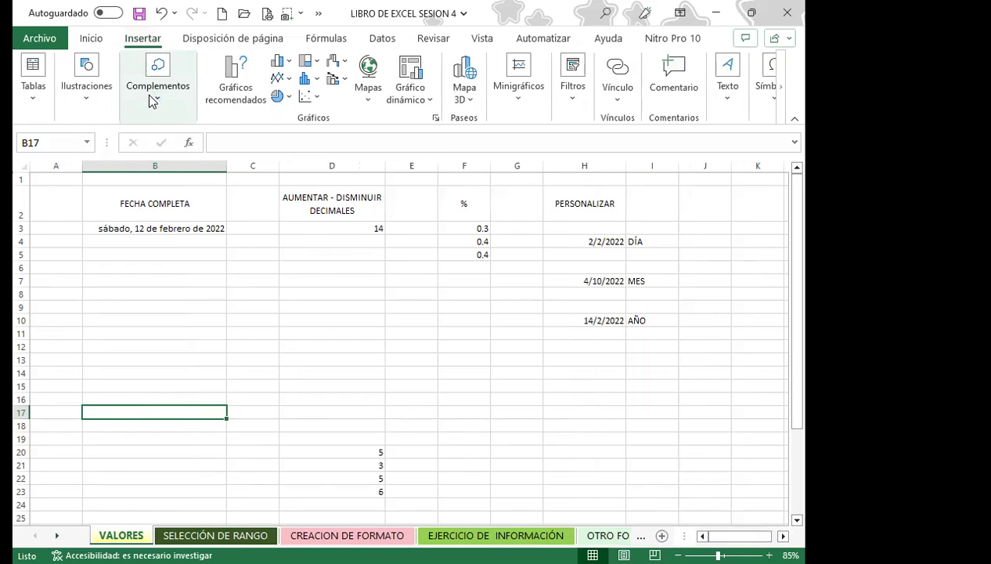
{"action": "left_click", "coordinate": [151, 43]}
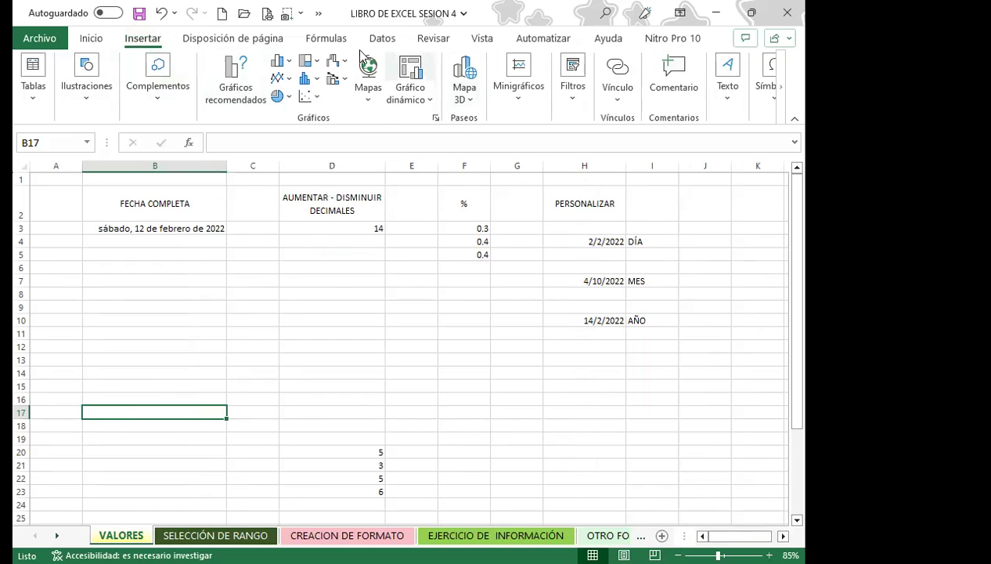
{"action": "left_click", "coordinate": [157, 99]}
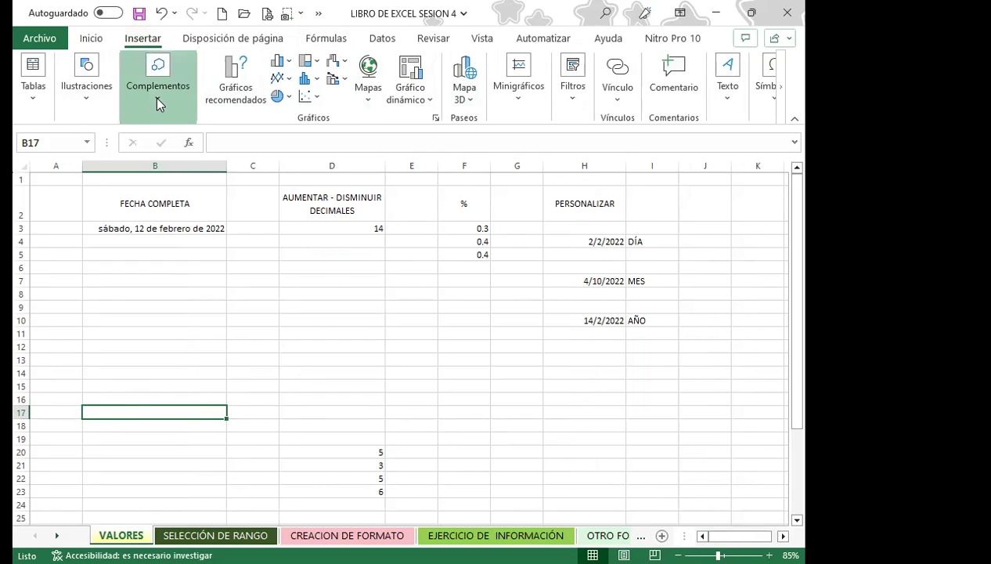
{"action": "left_click", "coordinate": [83, 110]}
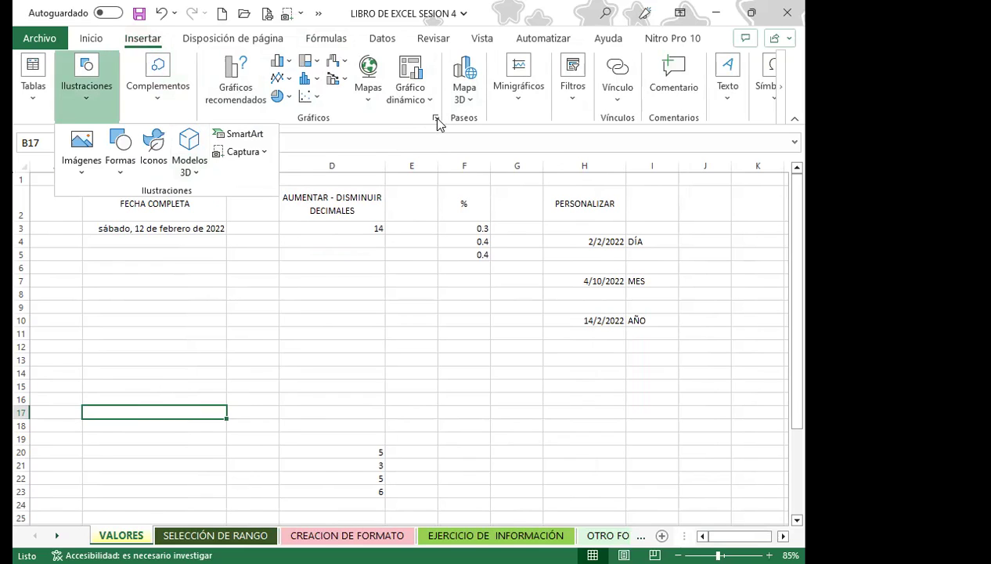
{"action": "left_click", "coordinate": [230, 39]}
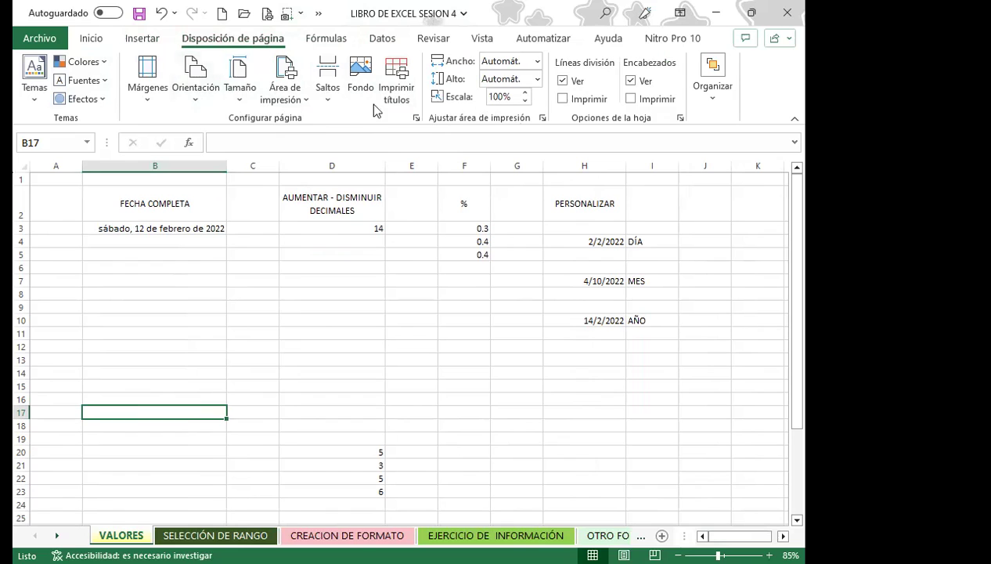
- Open Configurar página and look through its Márgenes, Encabezado y pie de página and Hoja tabs
{"action": "left_click", "coordinate": [417, 118]}
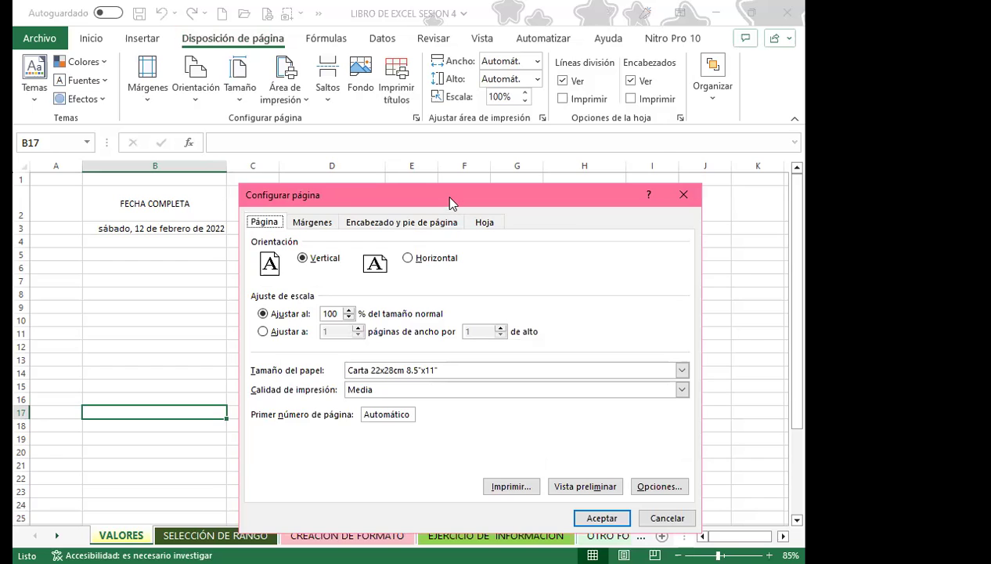
{"action": "left_click_drag", "start_coordinate": [264, 159], "coordinate": [265, 157]}
{"action": "left_click", "coordinate": [307, 169]}
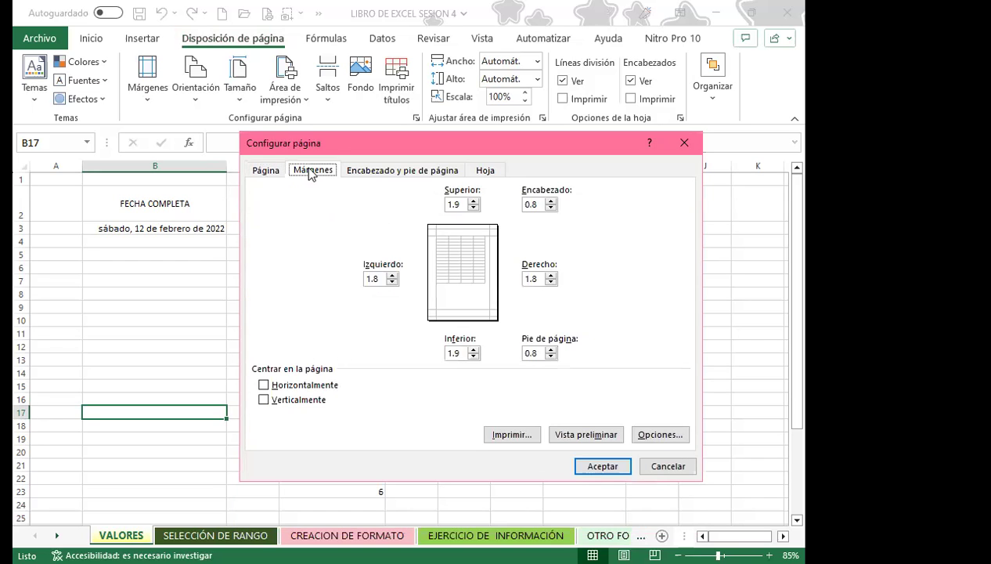
{"action": "left_click", "coordinate": [376, 172]}
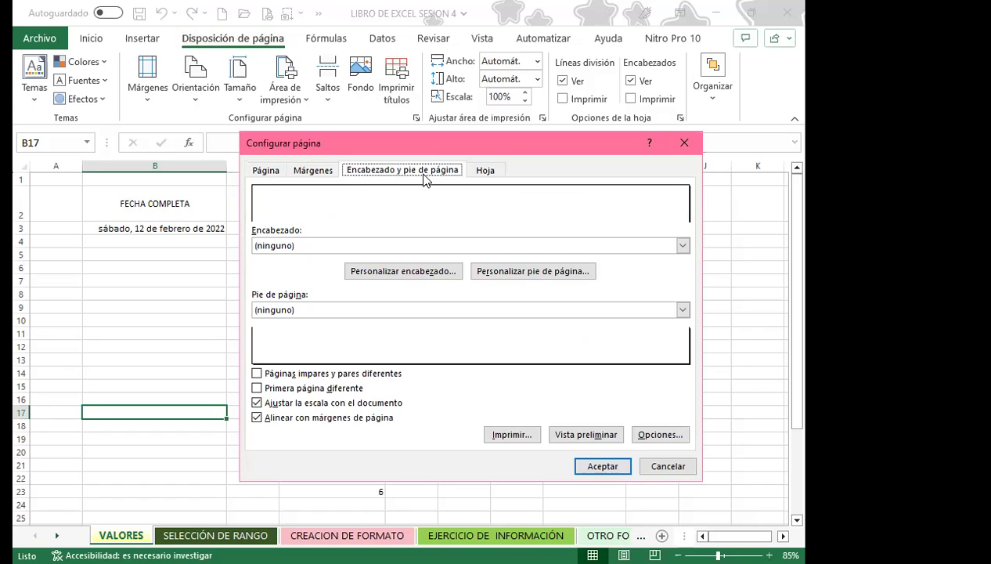
{"action": "left_click", "coordinate": [488, 174]}
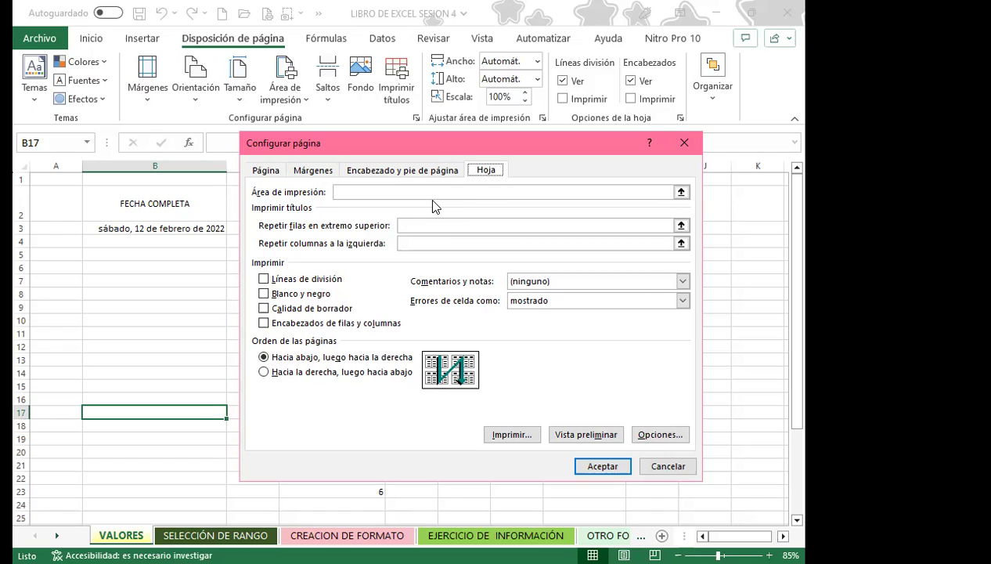
- Click into the 'Repetir filas en extremo superior' box, then close Configurar página
{"action": "left_click", "coordinate": [407, 225]}
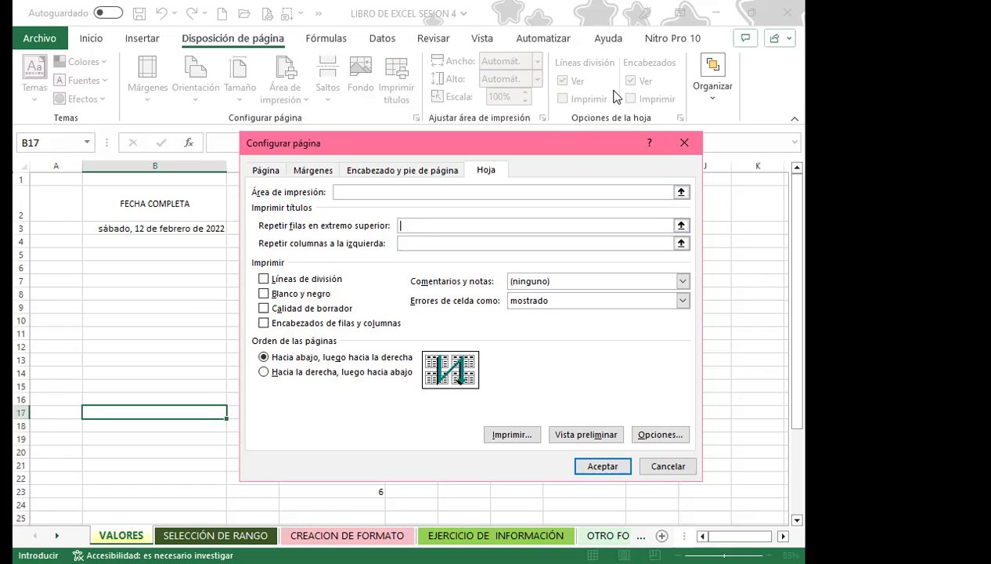
{"action": "left_click", "coordinate": [685, 143]}
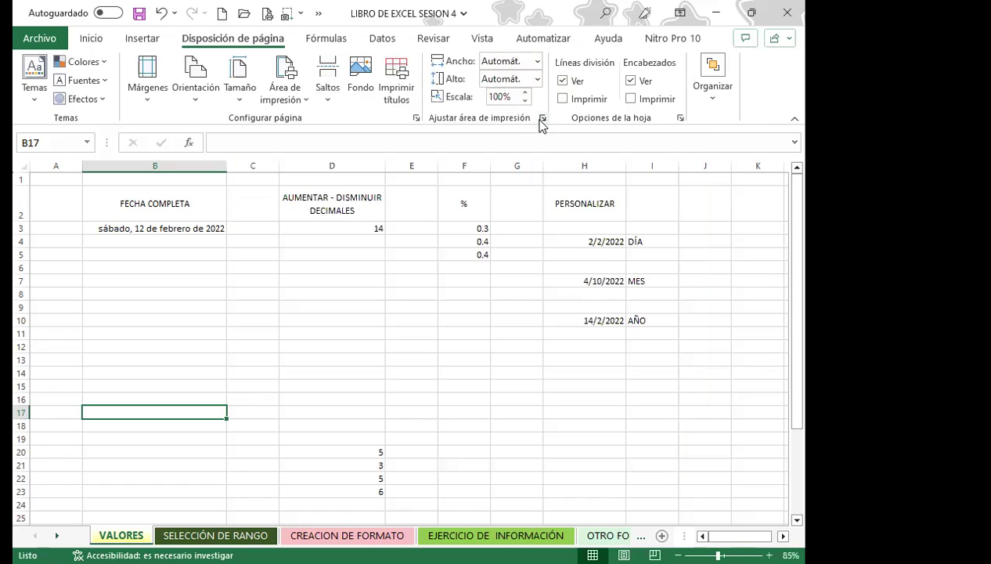
- Reopen and close the Configurar página dialog, then return to the Inicio commands
{"action": "left_click", "coordinate": [541, 119]}
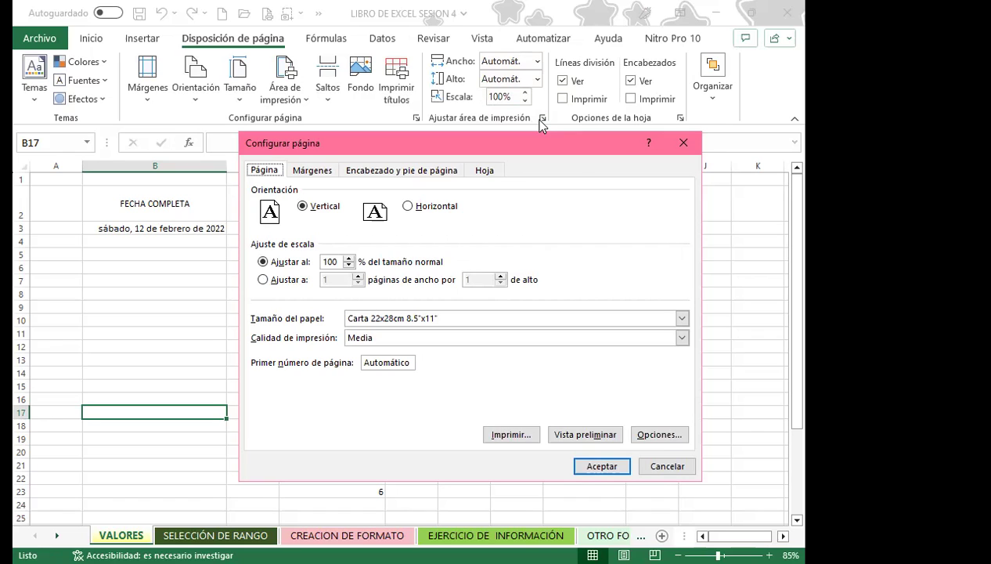
{"action": "left_click", "coordinate": [684, 142]}
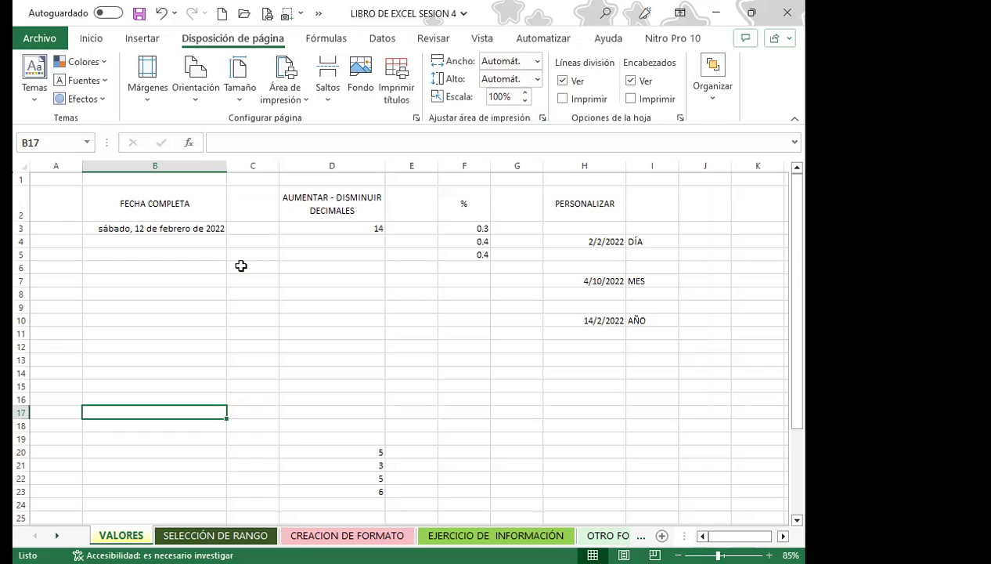
{"action": "left_click", "coordinate": [89, 38]}
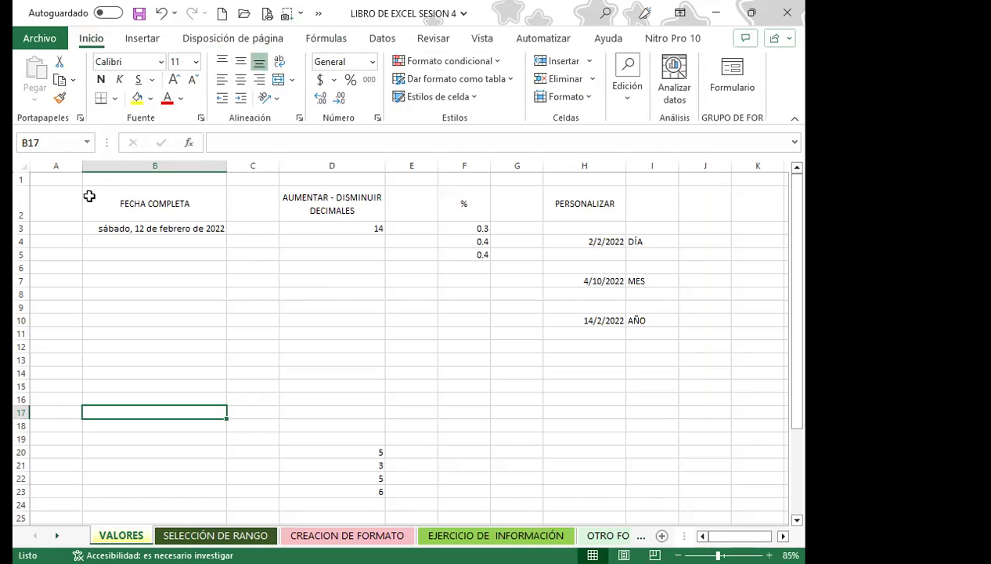
- Apply the Fecha corta number format to B3 so it shows 12/2/2022
{"action": "left_click", "coordinate": [588, 411]}
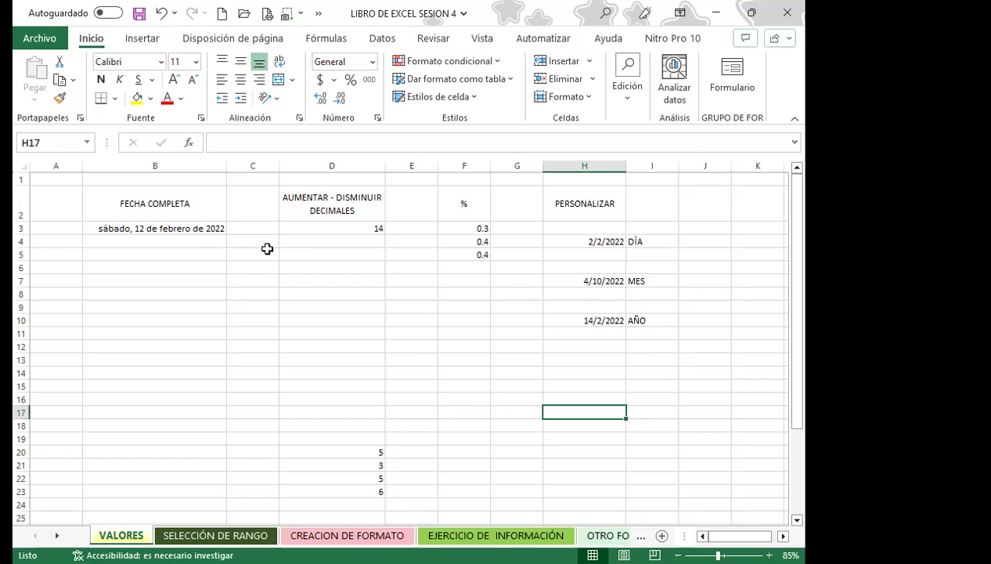
{"action": "left_click", "coordinate": [171, 226]}
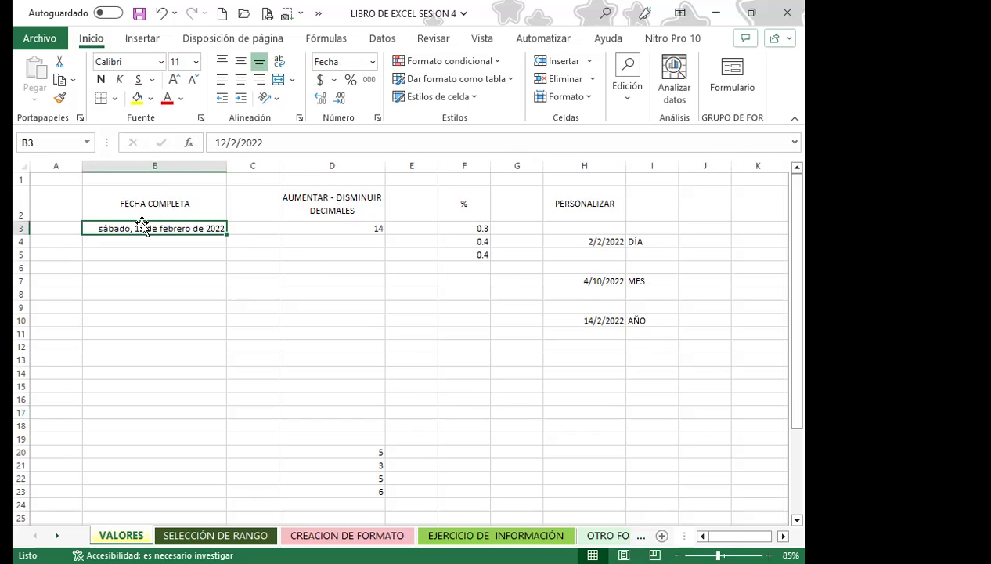
{"action": "left_click", "coordinate": [372, 62]}
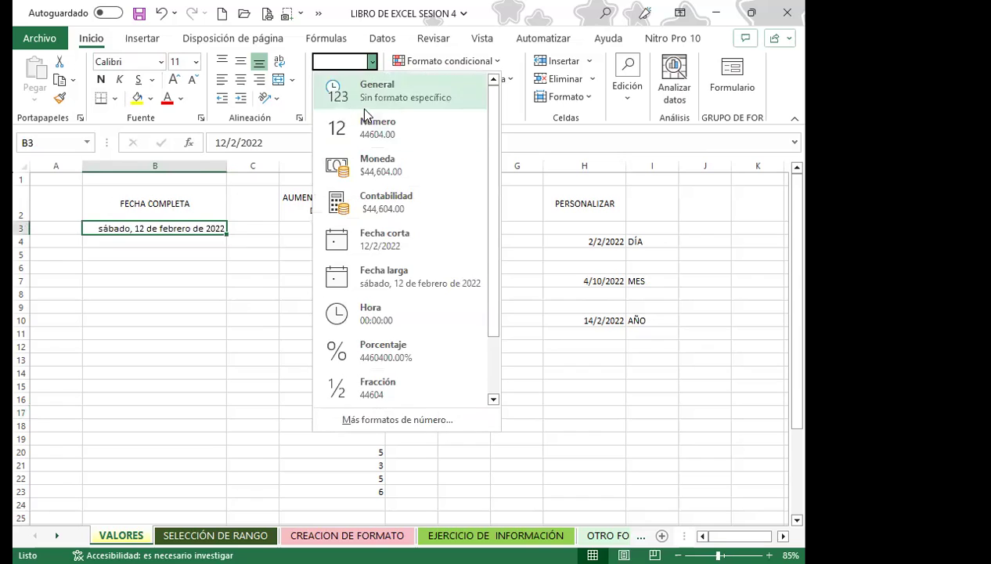
{"action": "left_click", "coordinate": [380, 239]}
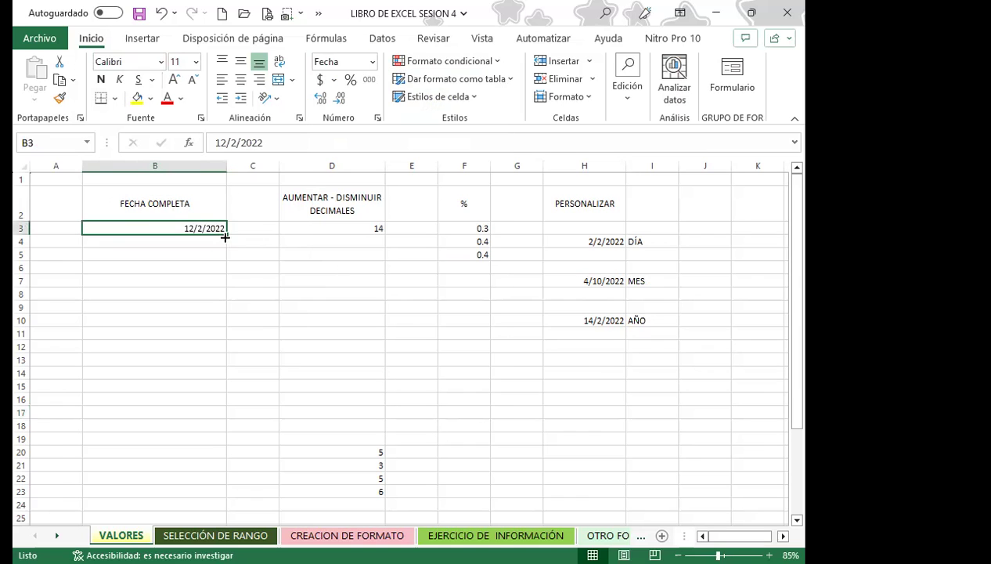
- Fill B3 down to B12 with dates 12/2/2022 through 21/2/2022, then select B3:B12
{"action": "left_click_drag", "start_coordinate": [225, 237], "coordinate": [222, 357]}
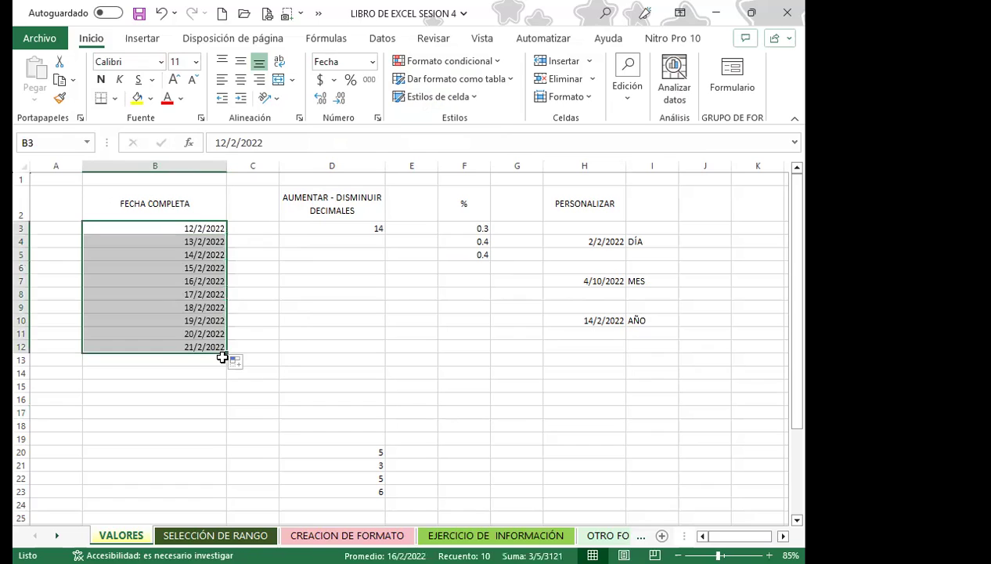
{"action": "left_click", "coordinate": [205, 228]}
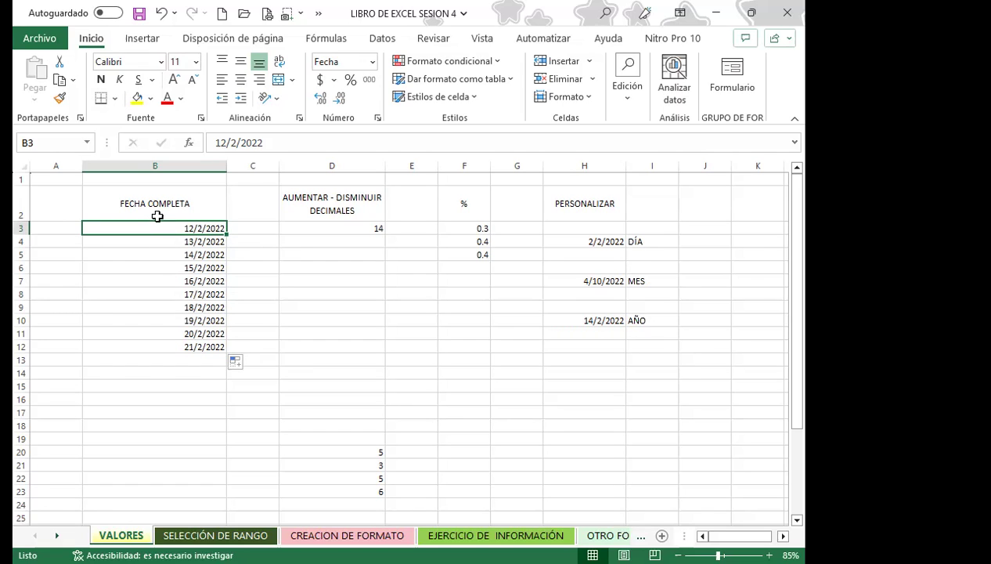
{"action": "left_click_drag", "start_coordinate": [148, 226], "coordinate": [140, 343]}
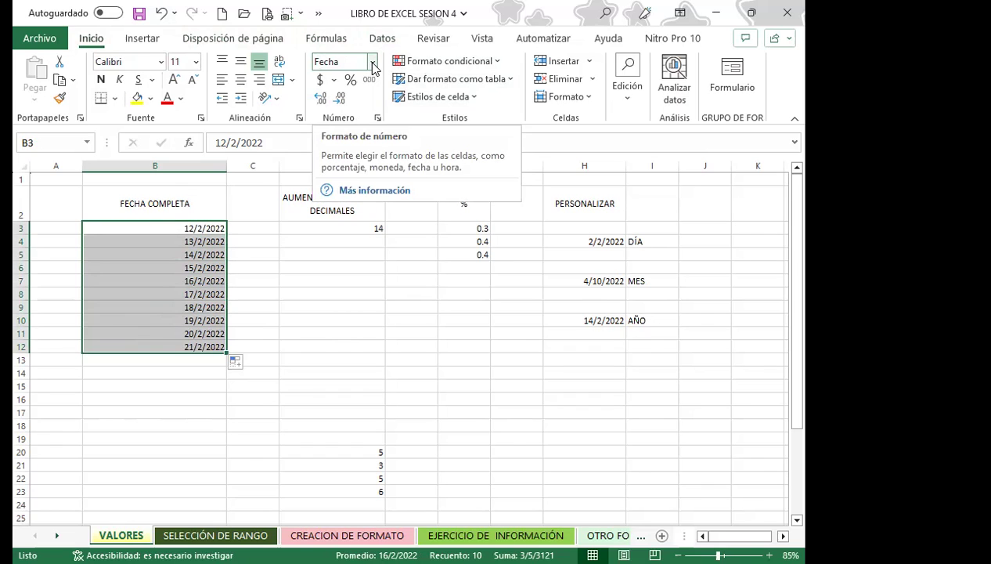
- Apply the Fecha larga format to the dates in B3:B12
{"action": "left_click", "coordinate": [362, 225]}
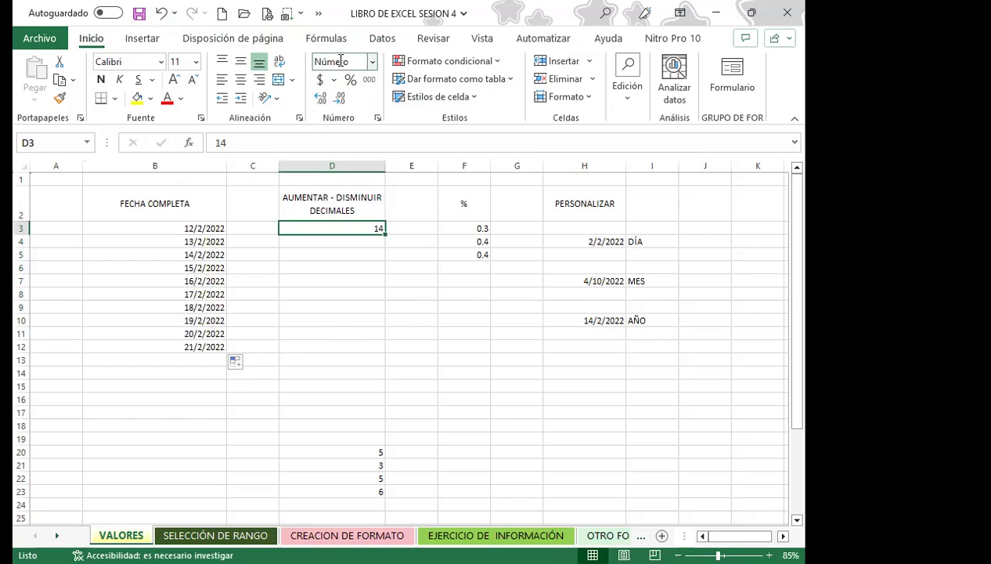
{"action": "left_click", "coordinate": [304, 205]}
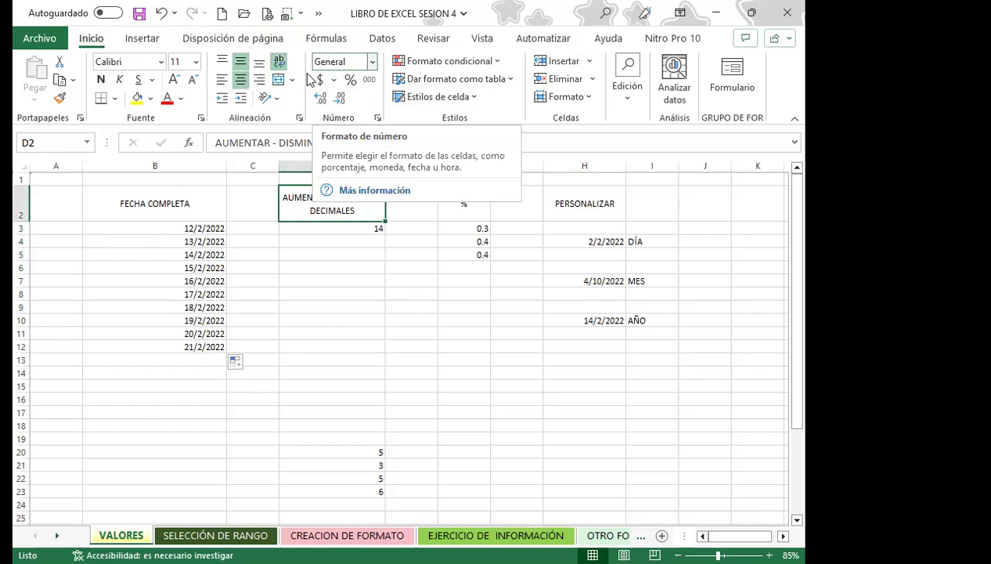
{"action": "left_click_drag", "start_coordinate": [165, 228], "coordinate": [156, 345]}
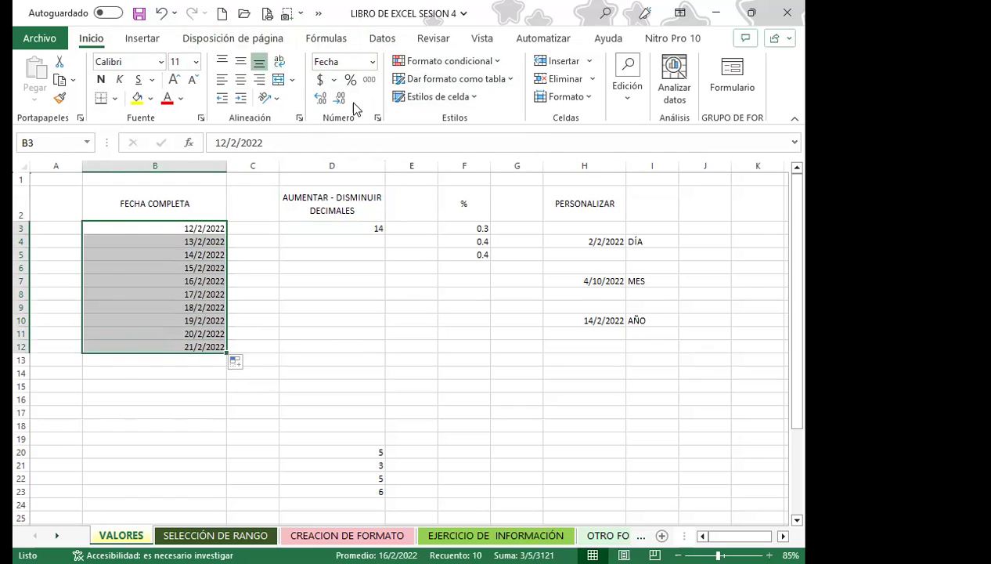
{"action": "left_click", "coordinate": [373, 67]}
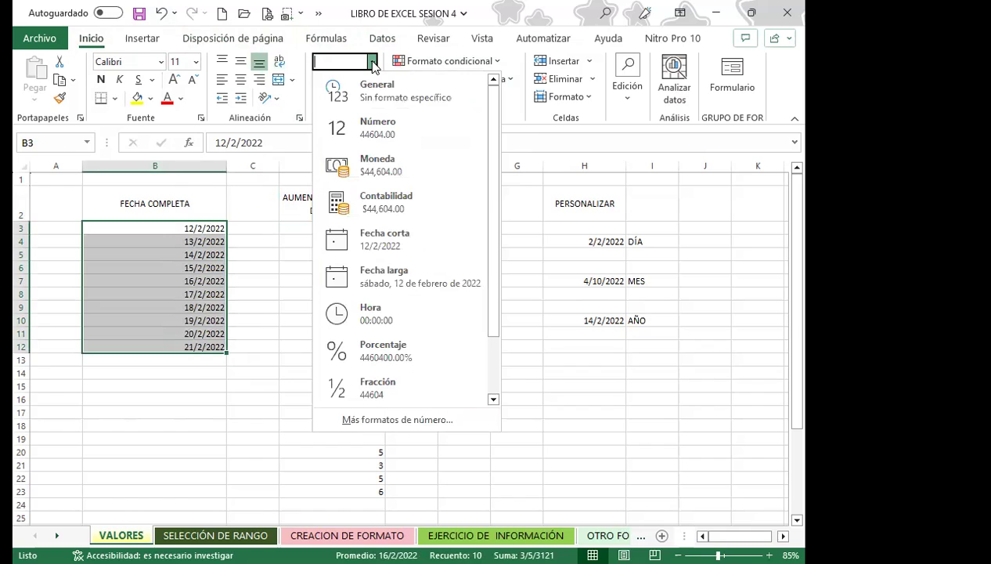
{"action": "left_click", "coordinate": [393, 283]}
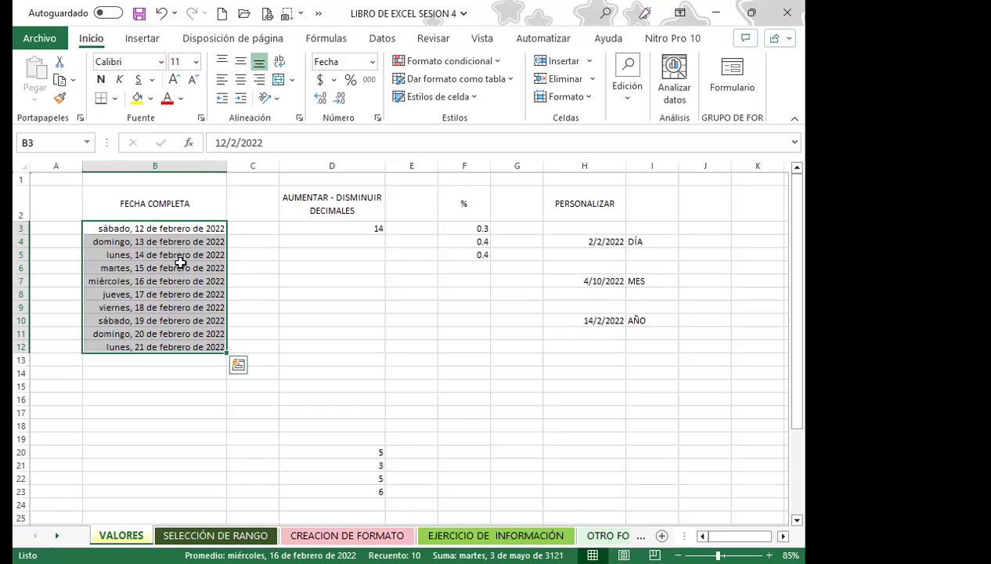
- Re-enter B5 so it shows lunes, 14 de febrero de 2022, then check B7, B10 and B11
{"action": "left_click", "coordinate": [189, 255]}
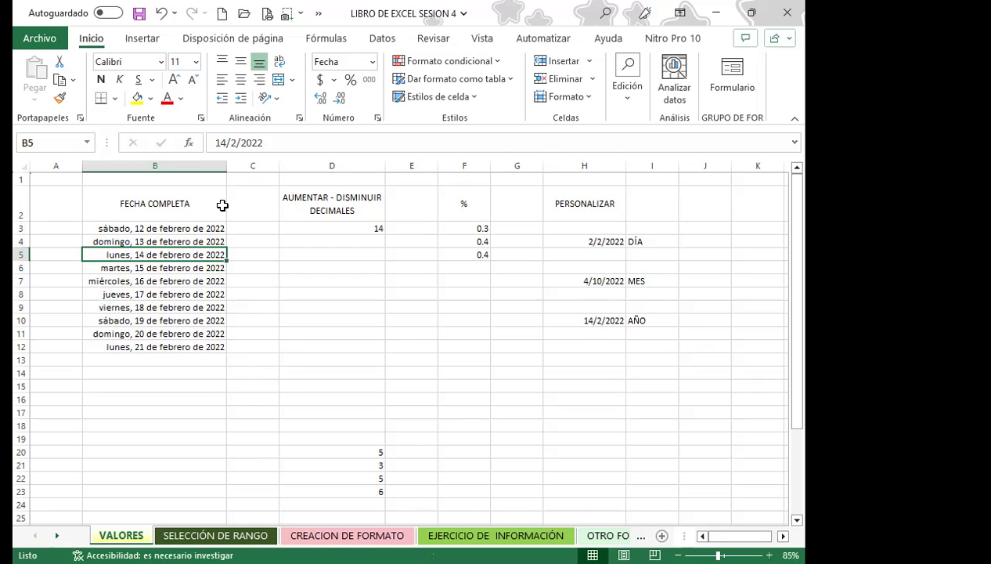
{"action": "left_click", "coordinate": [287, 139]}
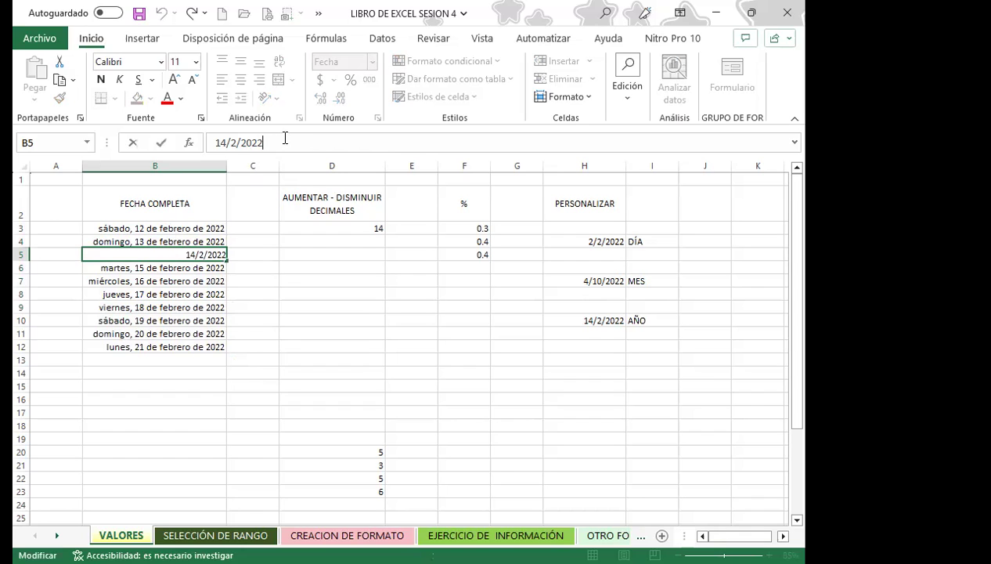
{"action": "key", "text": "Return"}
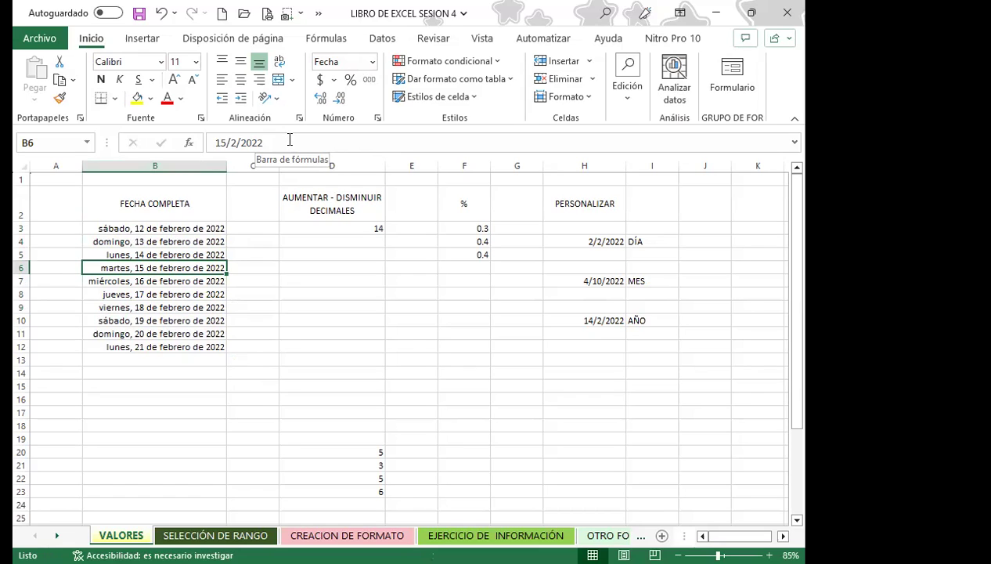
{"action": "left_click", "coordinate": [167, 277]}
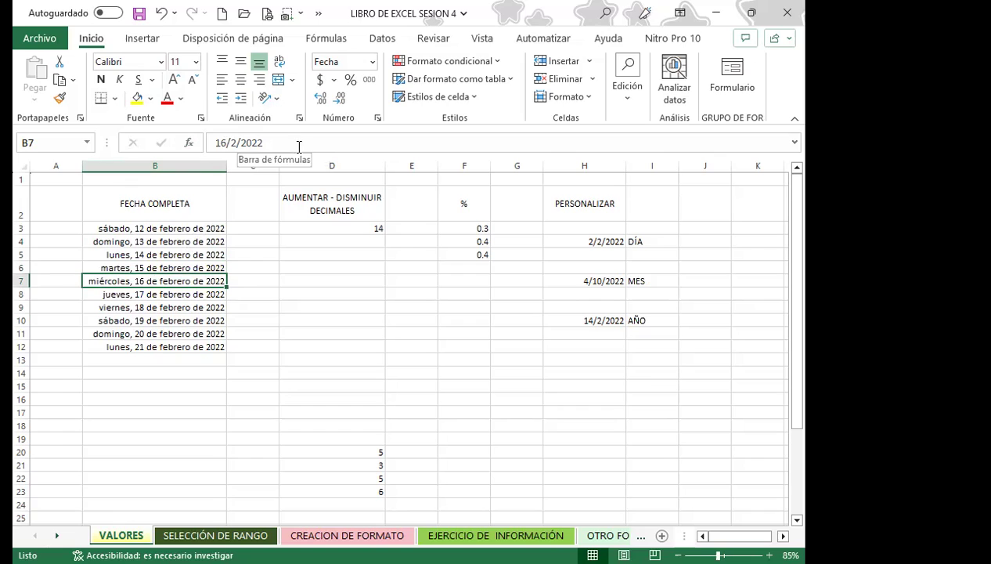
{"action": "left_click", "coordinate": [139, 320]}
{"action": "left_click", "coordinate": [138, 335]}
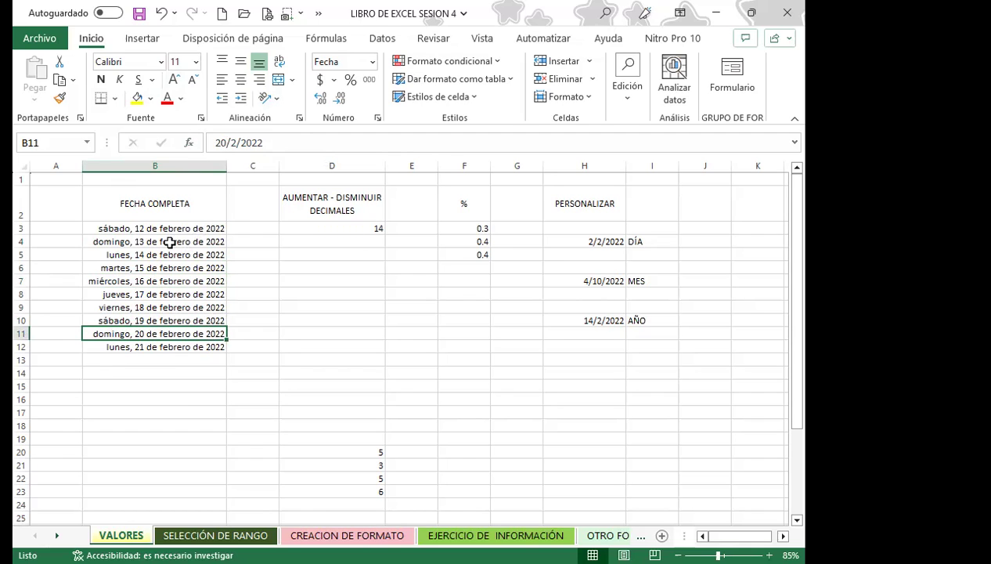
{"action": "left_click_drag", "start_coordinate": [167, 227], "coordinate": [160, 350]}
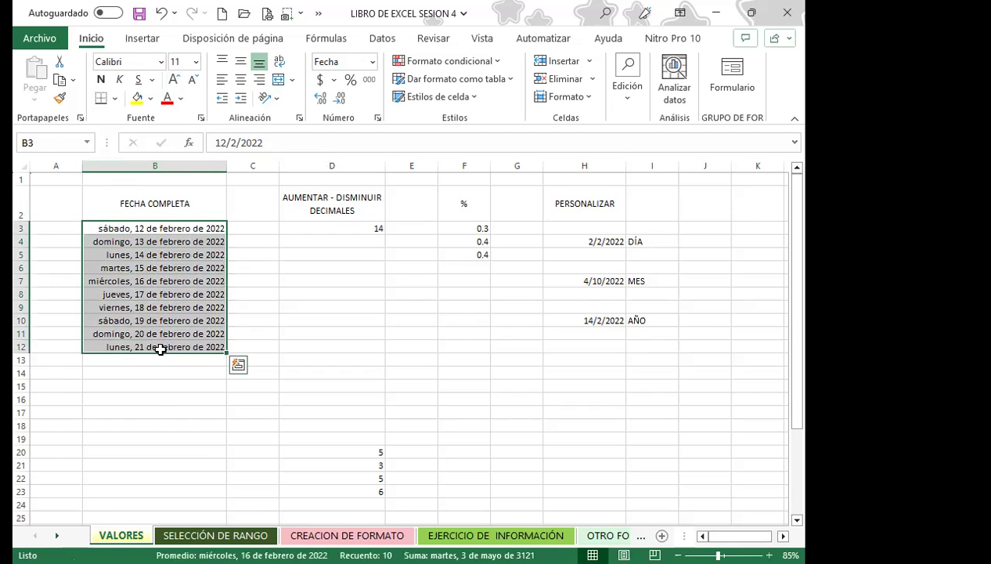
{"action": "left_click", "coordinate": [98, 228]}
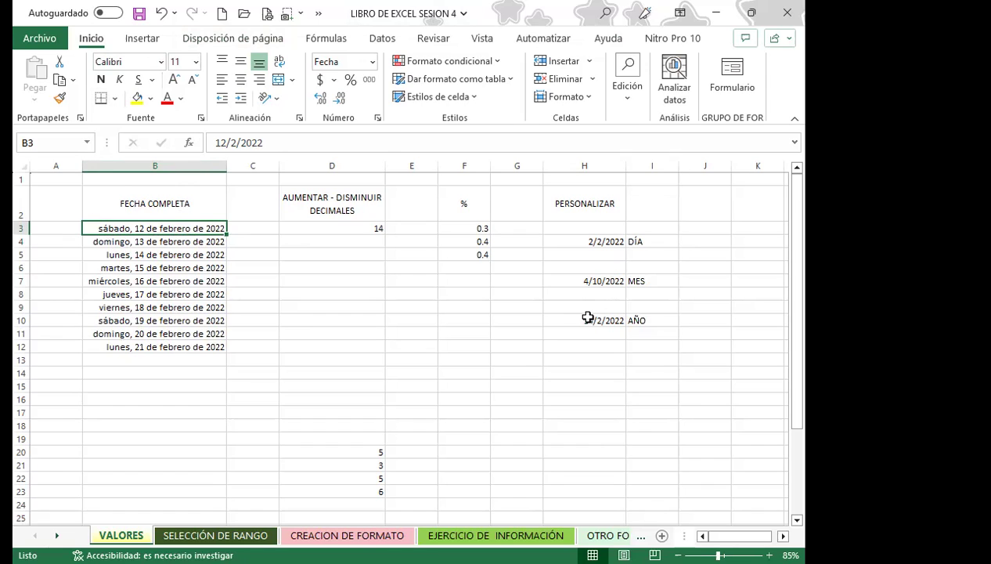
- Narrow column I to fit the DÍA, MES and AÑO labels and widen column J slightly
{"action": "left_click", "coordinate": [580, 240]}
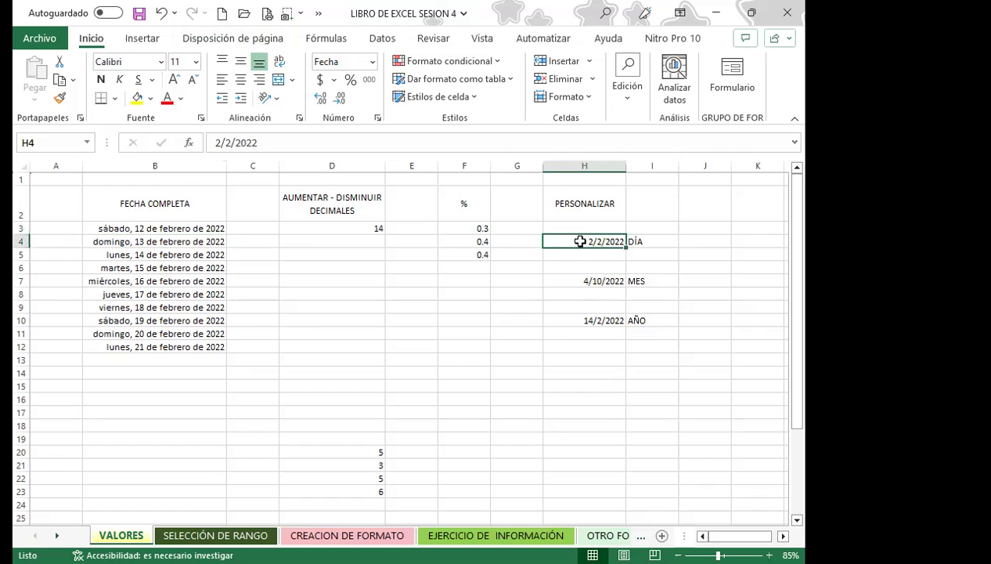
{"action": "left_click_drag", "start_coordinate": [678, 166], "coordinate": [646, 166]}
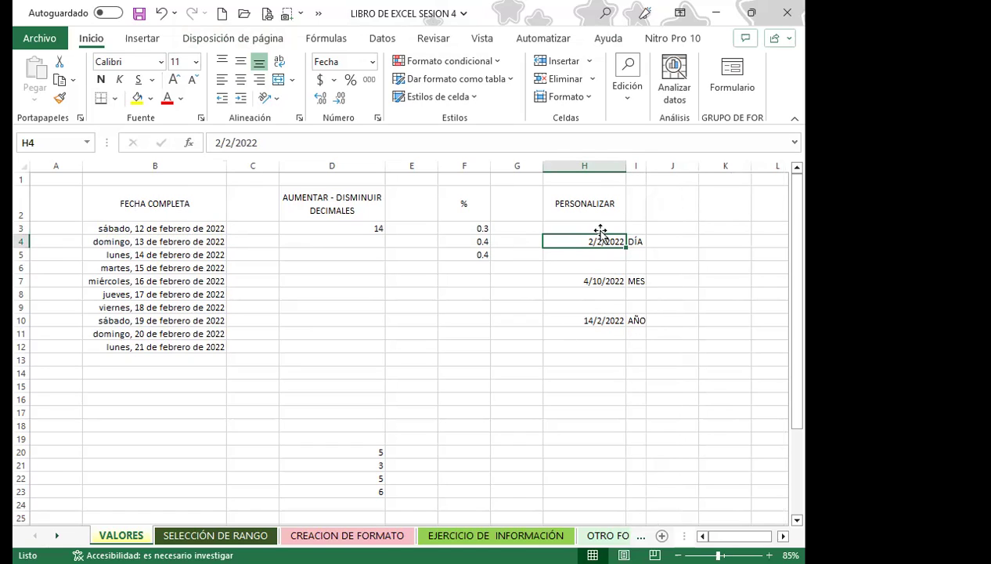
{"action": "left_click_drag", "start_coordinate": [699, 165], "coordinate": [712, 164]}
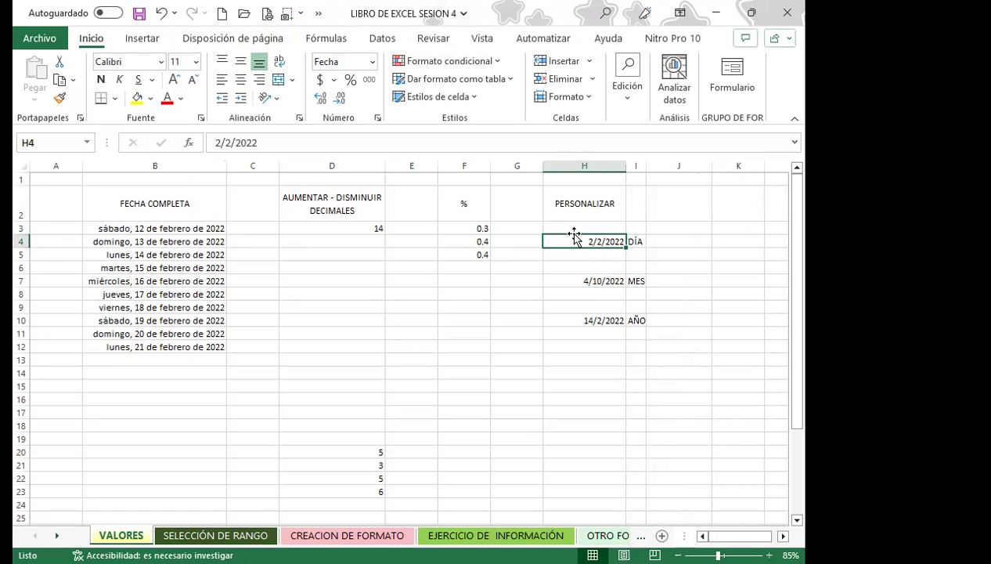
- Check the dates in H7, H10 and column B, then return to H4
{"action": "left_click", "coordinate": [576, 281]}
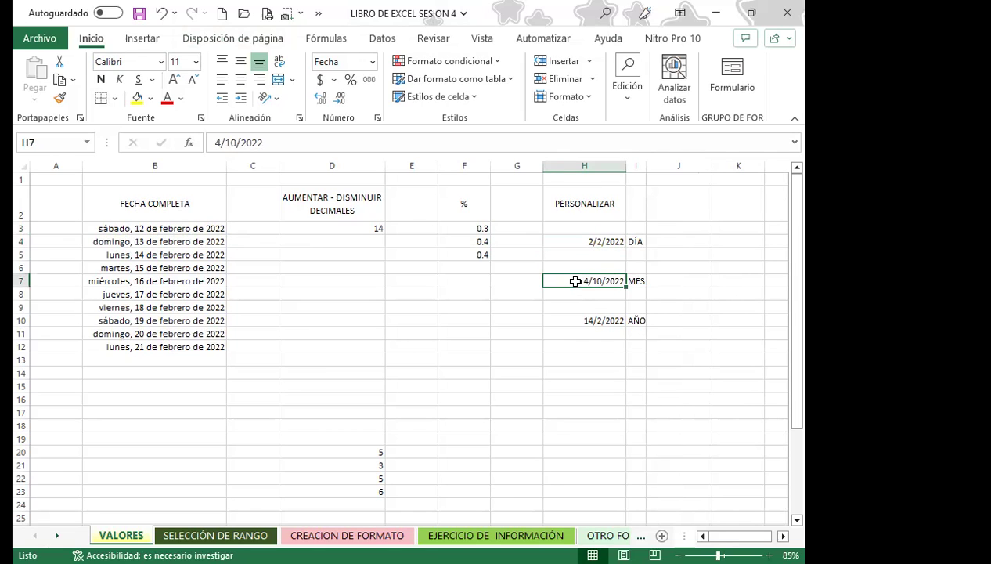
{"action": "left_click", "coordinate": [577, 321]}
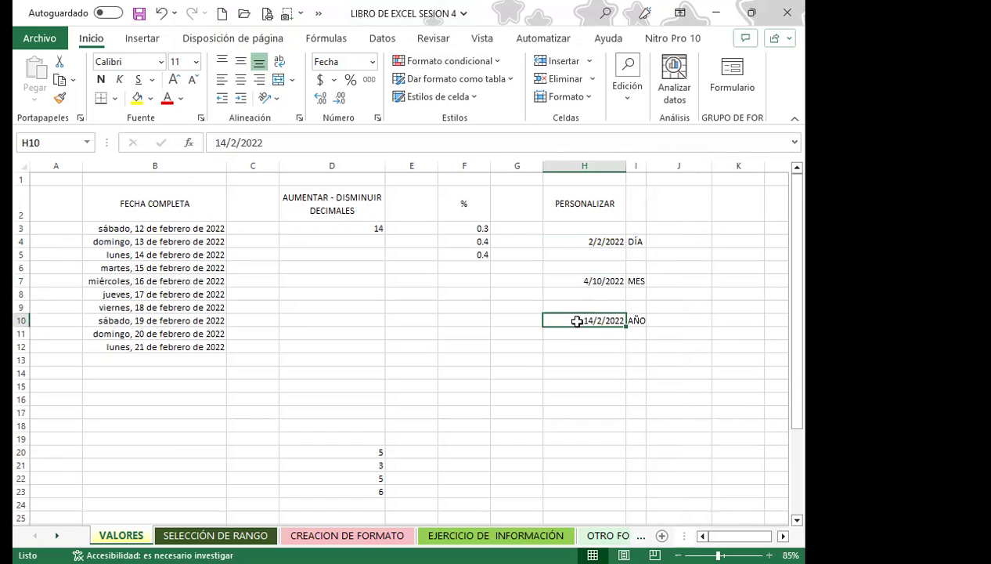
{"action": "left_click_drag", "start_coordinate": [177, 228], "coordinate": [167, 346]}
{"action": "left_click", "coordinate": [574, 239]}
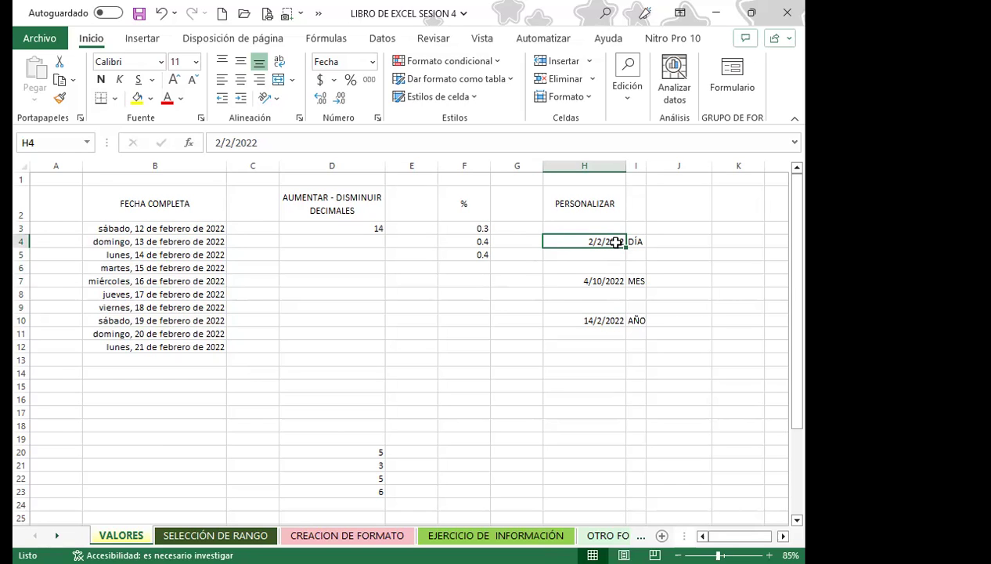
- Open Formato de celdas for H4 and switch to the Personalizada category showing d/m/yyyy
{"action": "left_click", "coordinate": [81, 43]}
{"action": "left_click", "coordinate": [377, 118]}
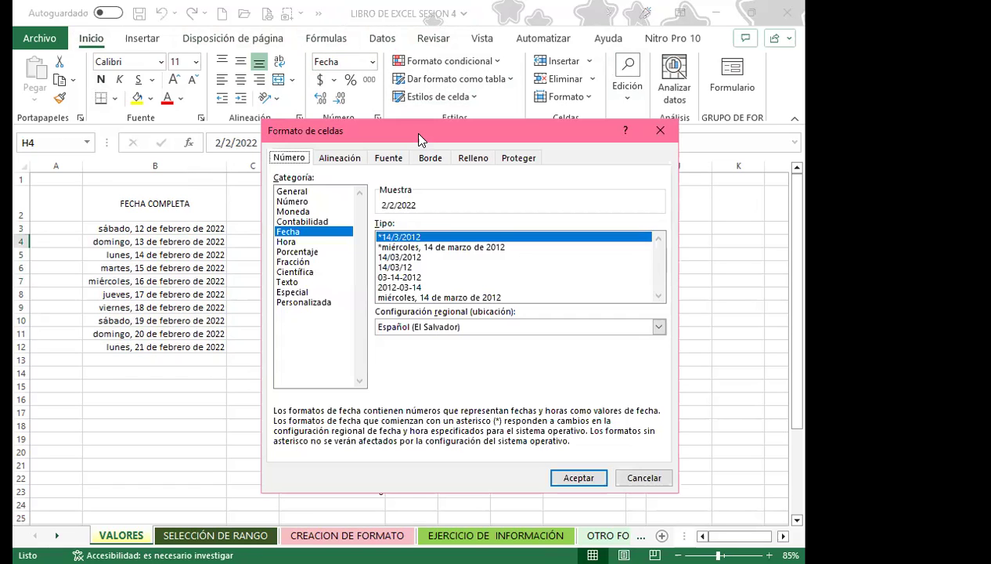
{"action": "left_click_drag", "start_coordinate": [419, 138], "coordinate": [253, 107]}
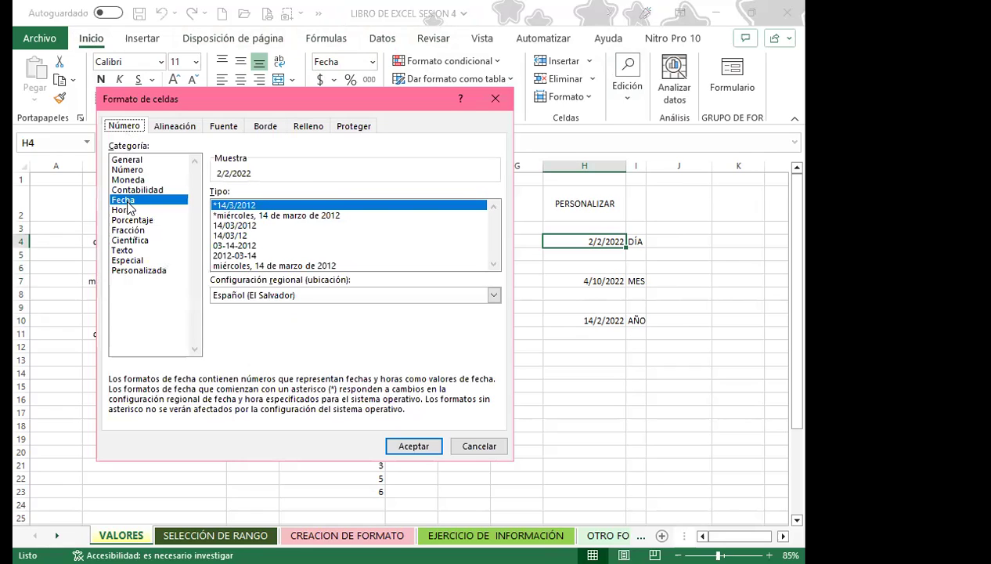
{"action": "left_click", "coordinate": [130, 272]}
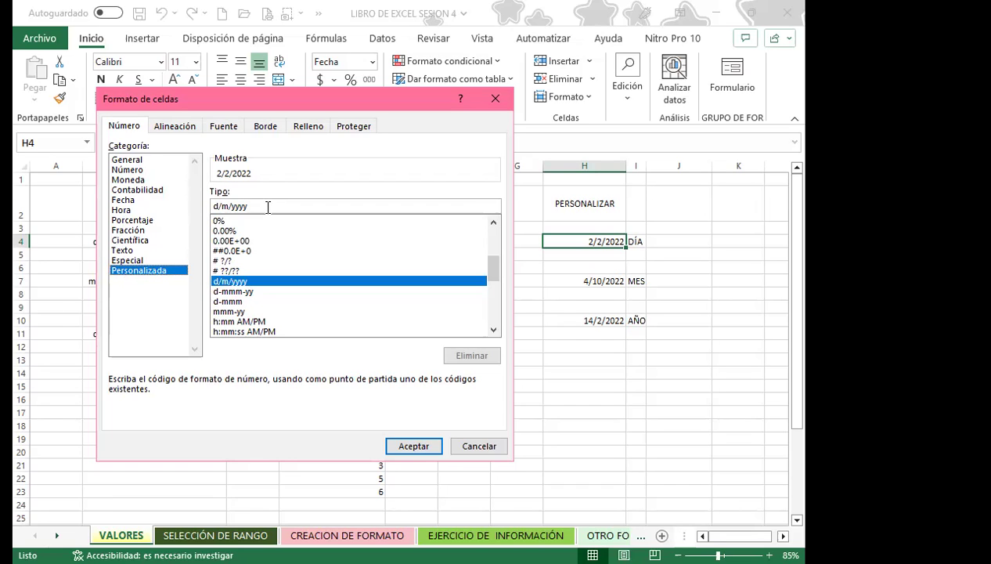
- Replace H4's d/m/yyyy code with dddd, comparing the ddd and dd previews along the way
{"action": "left_click_drag", "start_coordinate": [248, 206], "coordinate": [210, 206]}
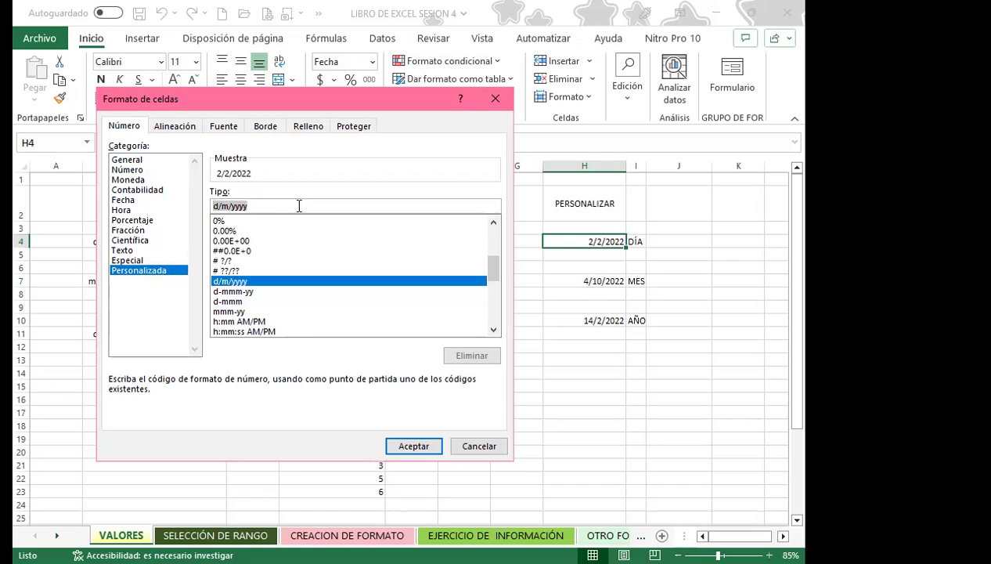
{"action": "type", "text": "dddd"}
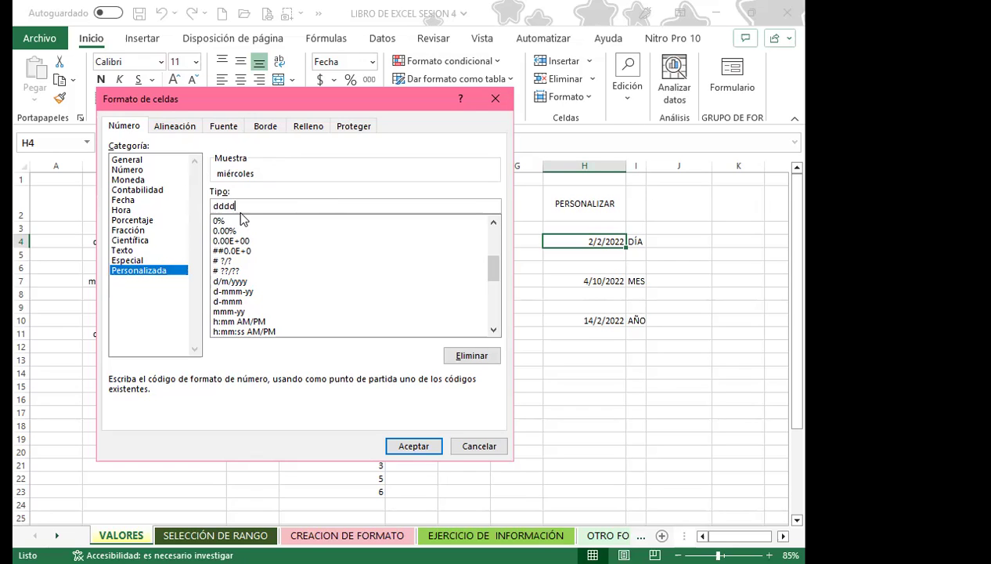
{"action": "key", "text": "BackSpace"}
{"action": "key", "text": "BackSpace"}
{"action": "type", "text": "dd"}
{"action": "key", "text": "BackSpace"}
{"action": "key", "text": "BackSpace"}
{"action": "type", "text": "dd"}
- Apply the dddd format so H4 shows miércoles, and confirm it still stores 2/2/2022
{"action": "left_click", "coordinate": [416, 446]}
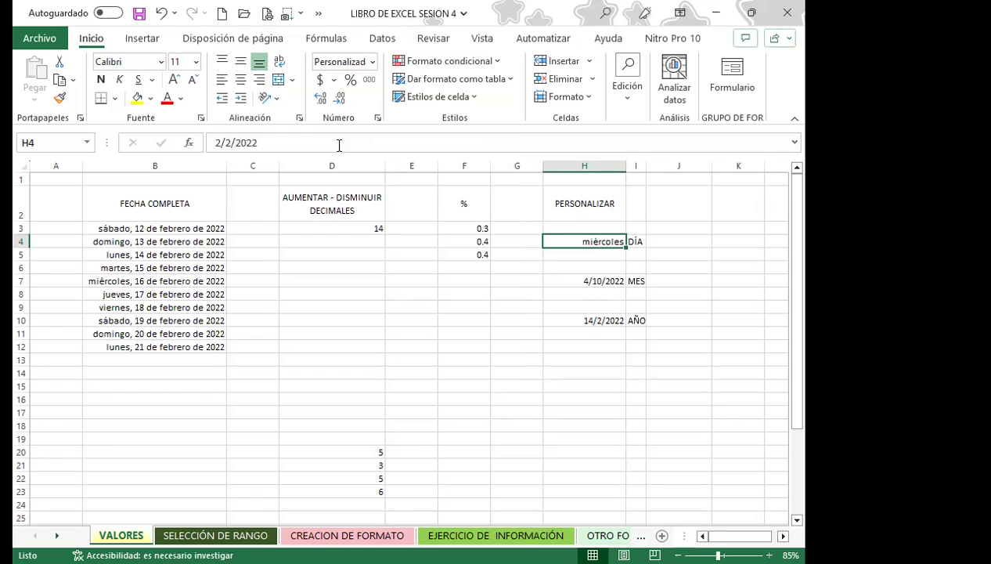
{"action": "left_click", "coordinate": [279, 145]}
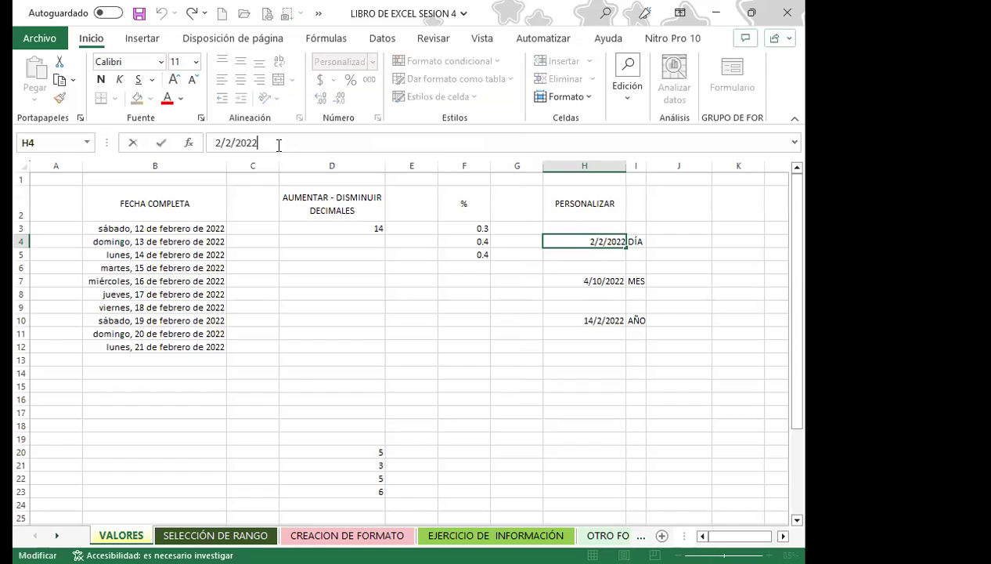
{"action": "left_click", "coordinate": [539, 302]}
{"action": "left_click", "coordinate": [558, 245]}
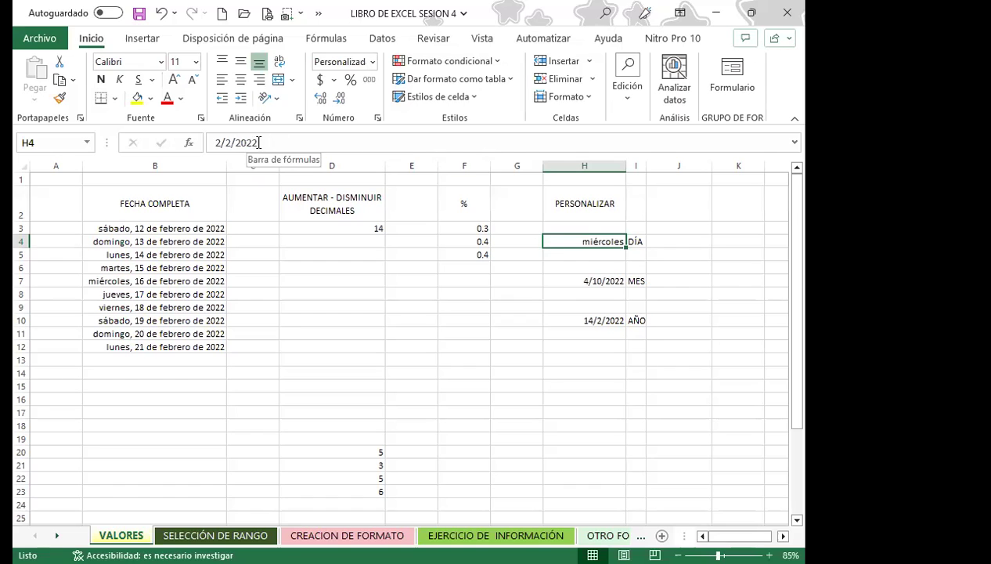
{"action": "left_click", "coordinate": [556, 277]}
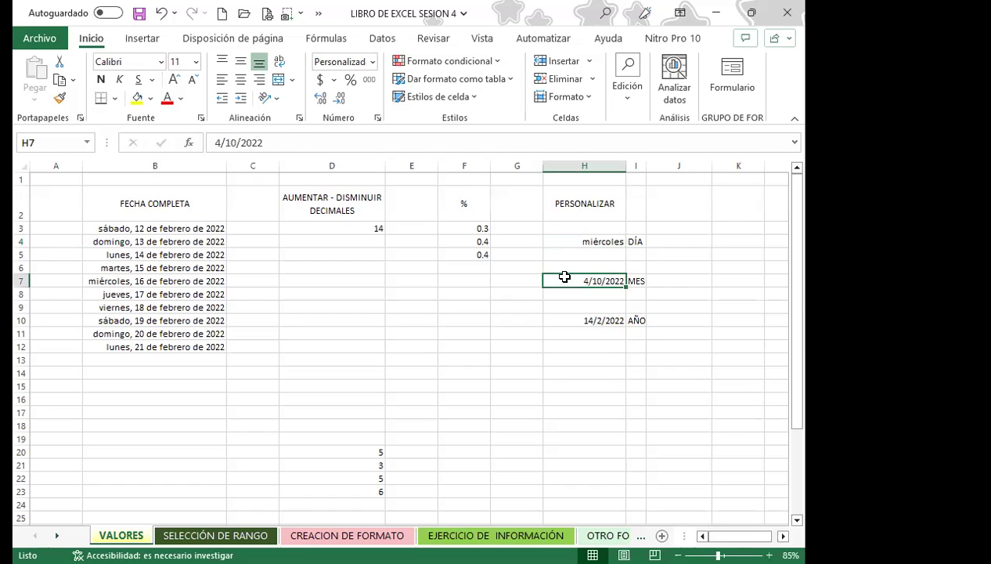
- Give H7 the custom format code mmmm so its date 4/10/2022 displays as octubre
{"action": "left_click", "coordinate": [378, 118]}
{"action": "left_click", "coordinate": [151, 271]}
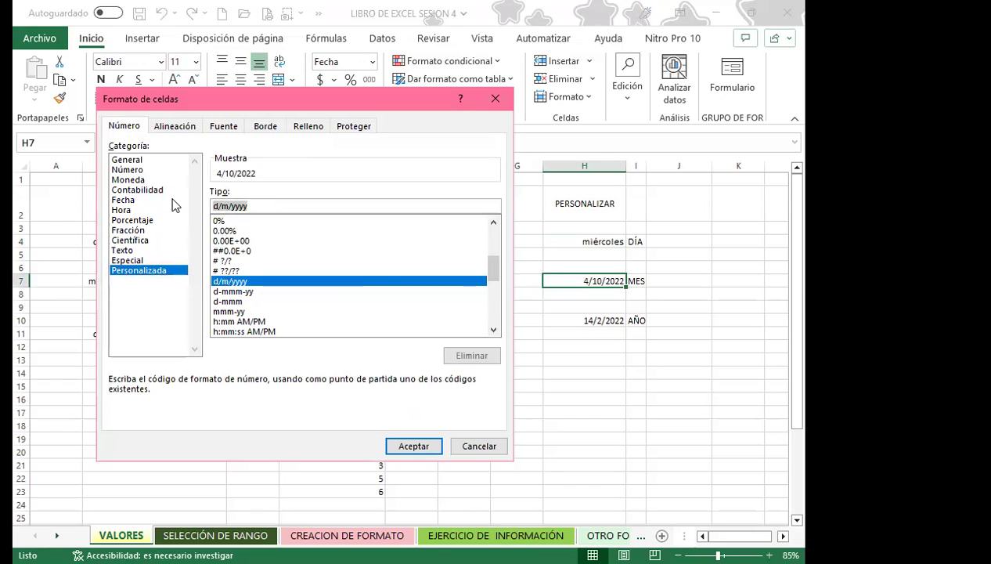
{"action": "type", "text": "mmmm"}
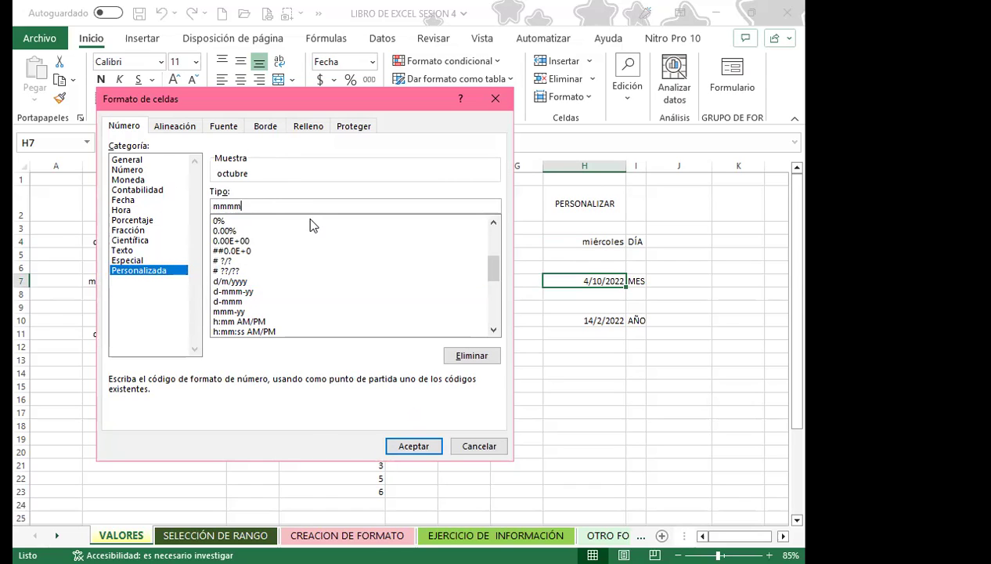
{"action": "key", "text": "BackSpace"}
{"action": "key", "text": "BackSpace"}
{"action": "type", "text": "mm"}
{"action": "left_click", "coordinate": [415, 455]}
{"action": "left_click", "coordinate": [415, 457]}
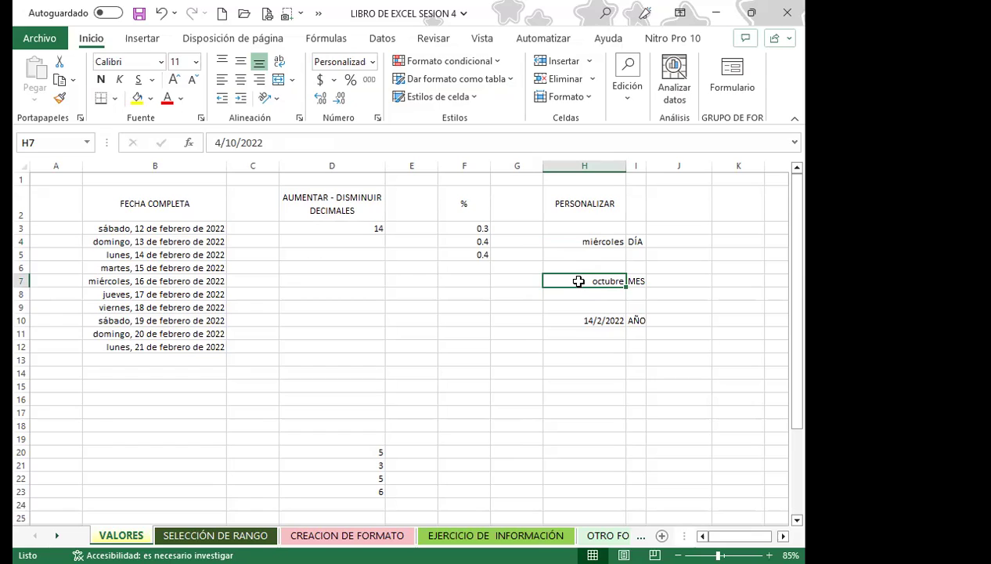
- Give H10 the custom format code yyyy so 14/2/2022 displays as just 2022
{"action": "left_click", "coordinate": [575, 319]}
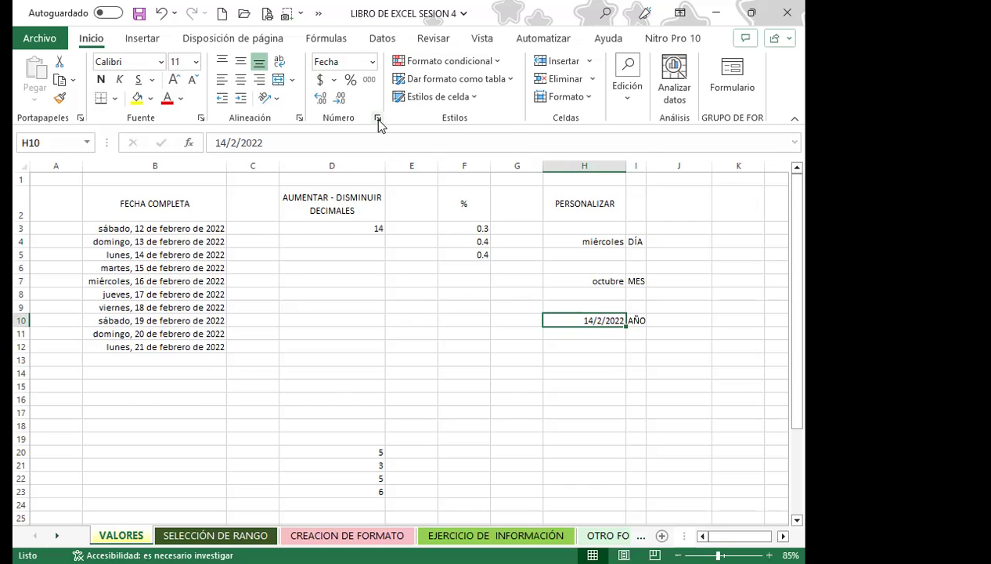
{"action": "key", "text": "ctrl+1"}
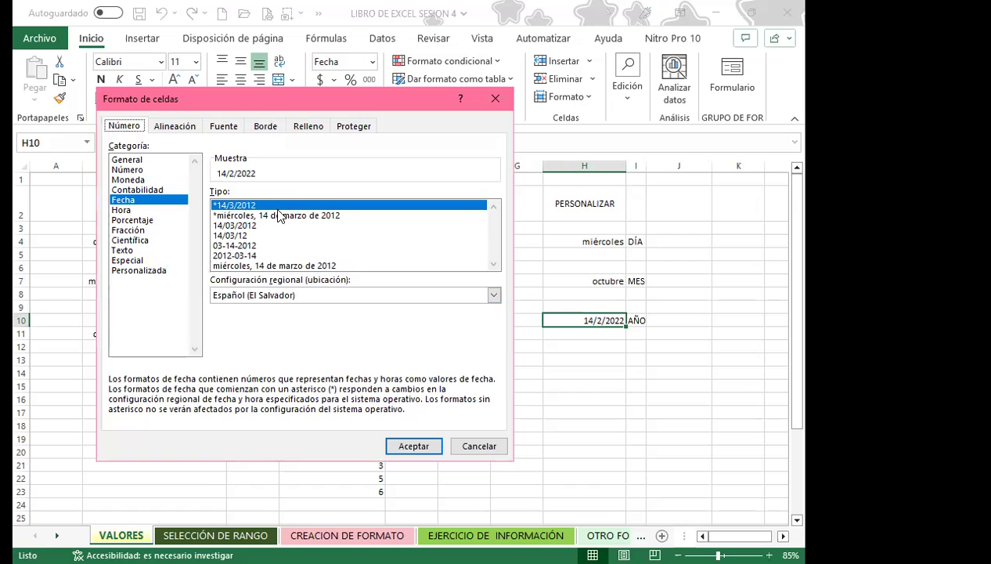
{"action": "left_click", "coordinate": [139, 270]}
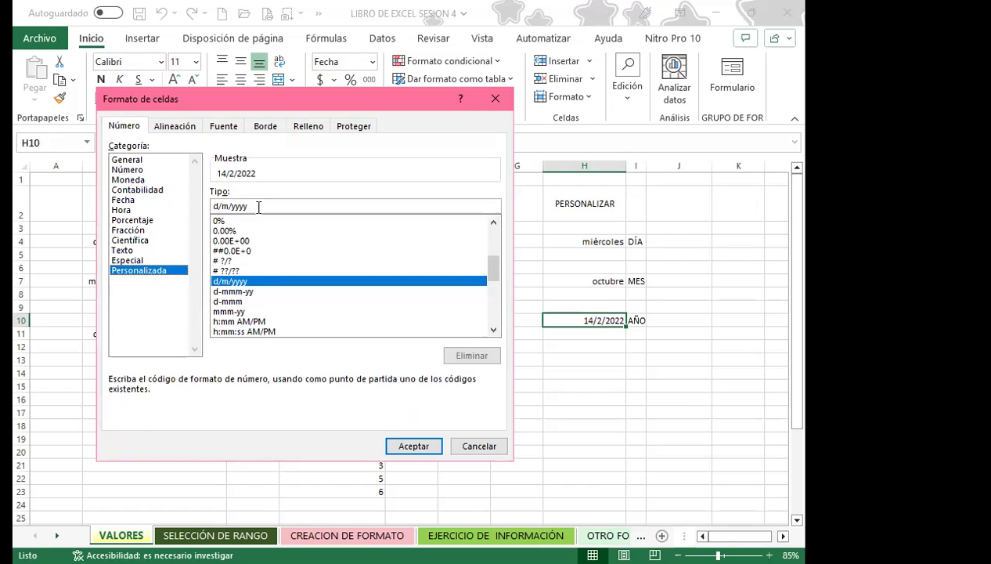
{"action": "left_click_drag", "start_coordinate": [256, 205], "coordinate": [173, 206]}
{"action": "type", "text": "yyyy"}
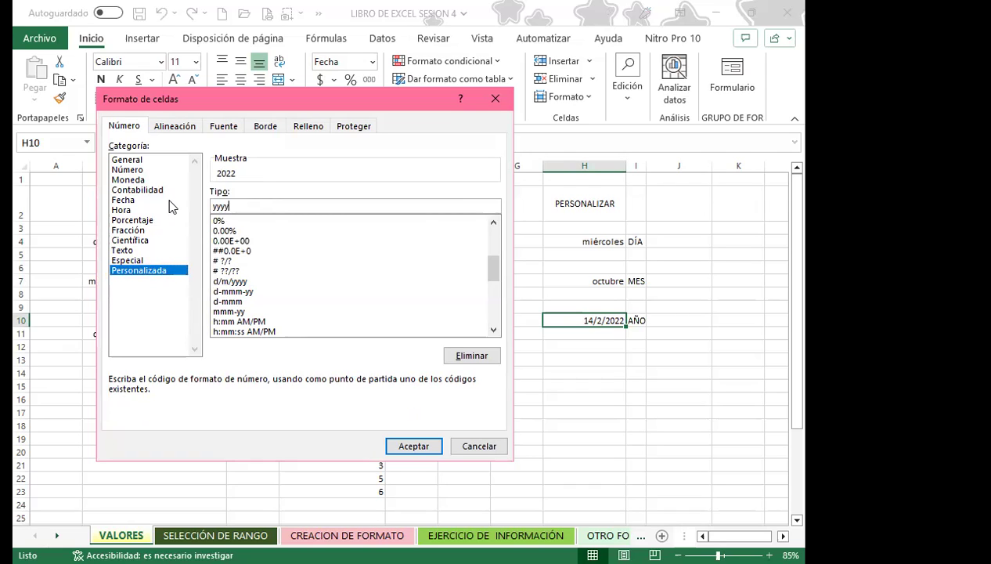
{"action": "key", "text": "BackSpace"}
{"action": "key", "text": "BackSpace"}
{"action": "type", "text": "yy"}
{"action": "key", "text": "Return"}
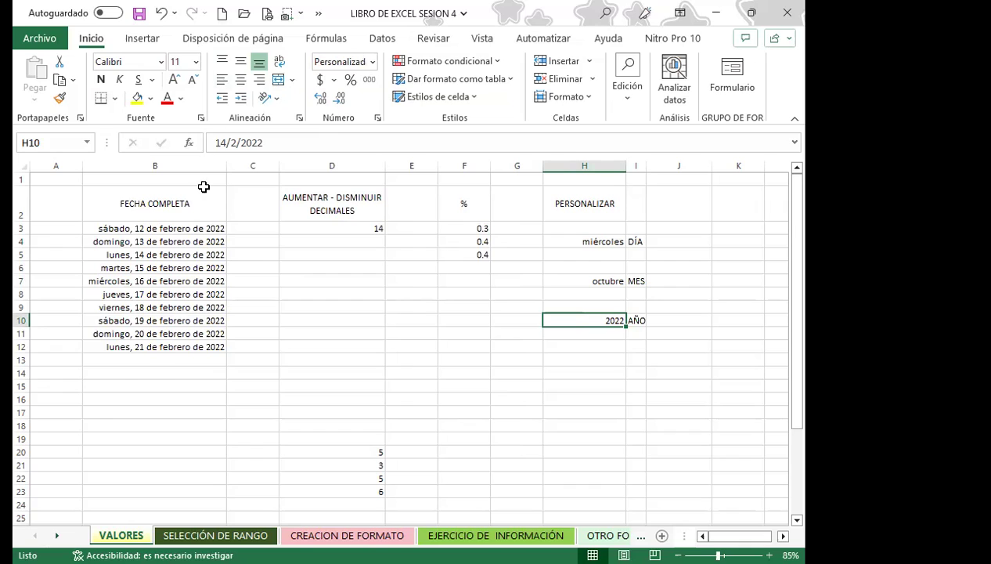
{"action": "left_click", "coordinate": [570, 345]}
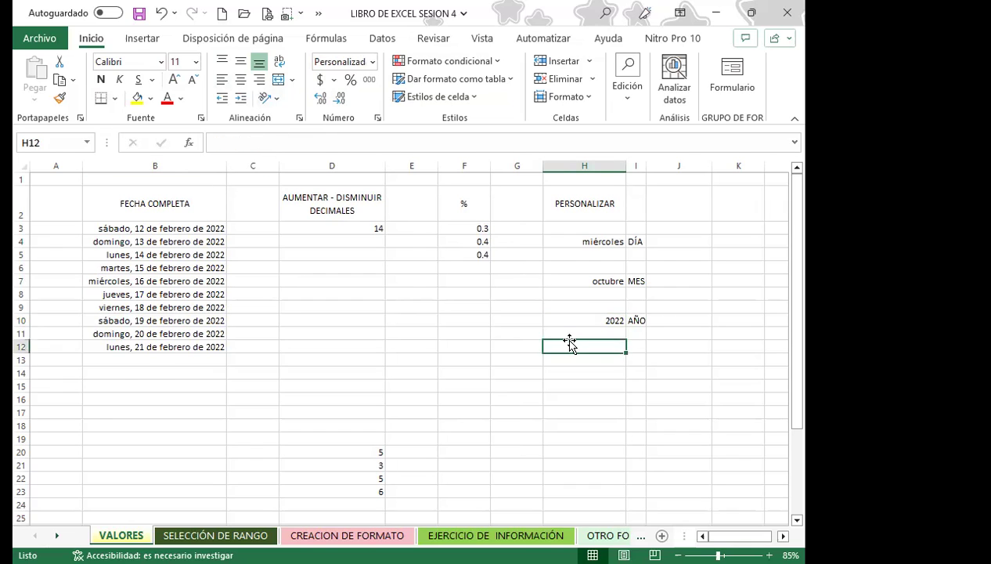
{"action": "left_click", "coordinate": [571, 319]}
{"action": "left_click", "coordinate": [575, 282]}
{"action": "left_click", "coordinate": [576, 237]}
{"action": "left_click_drag", "start_coordinate": [501, 218], "coordinate": [517, 452]}
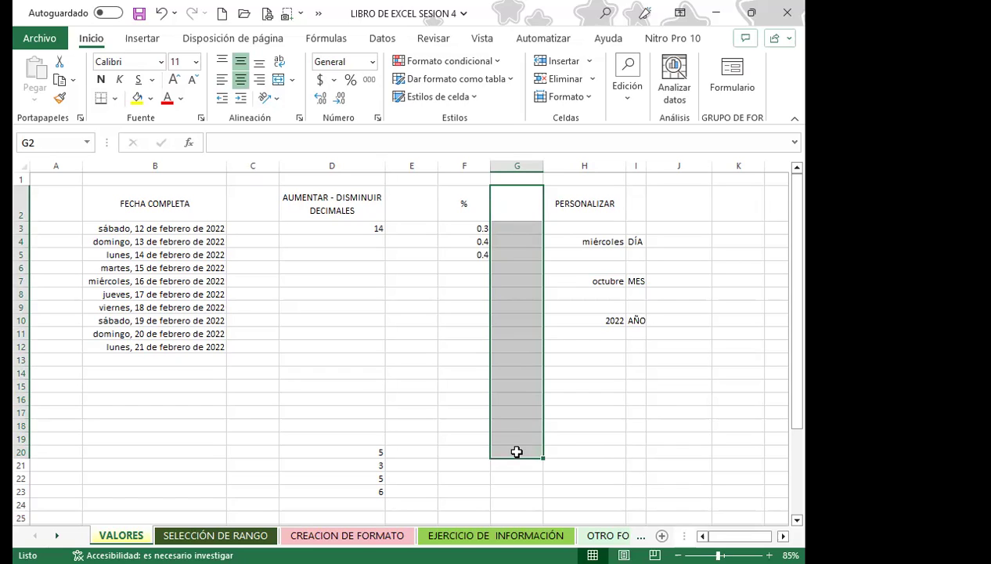
{"action": "left_click", "coordinate": [584, 239]}
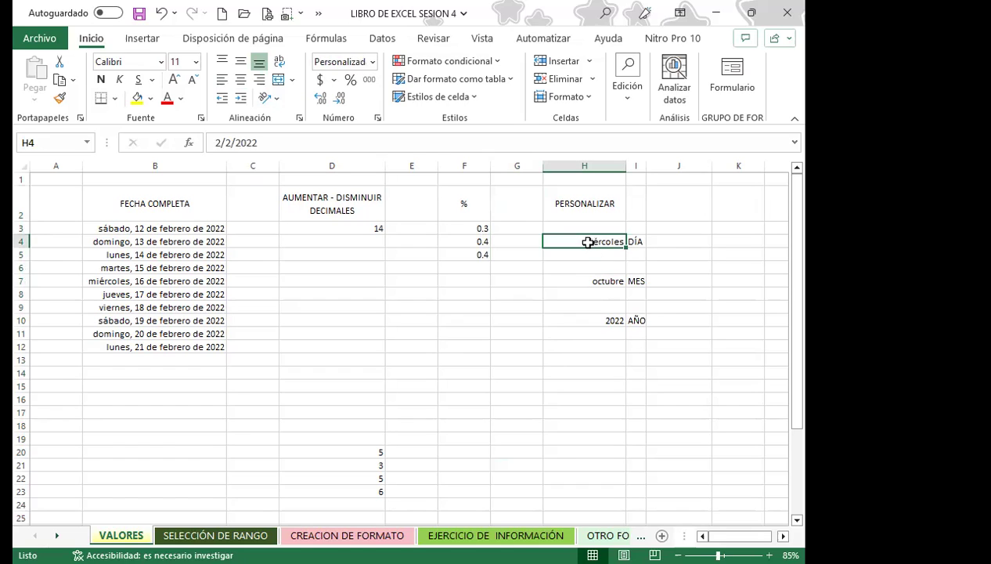
{"action": "left_click", "coordinate": [578, 280]}
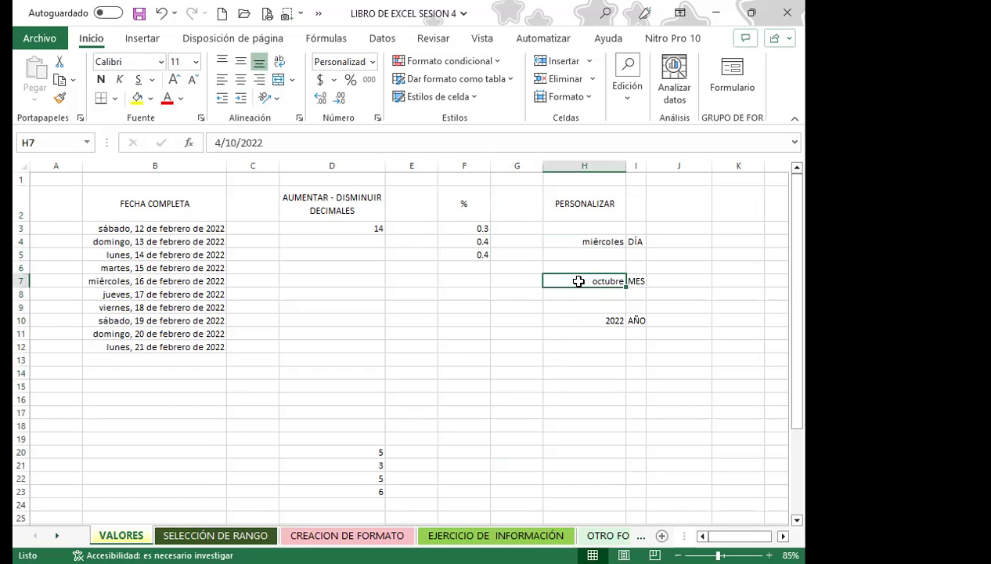
{"action": "left_click", "coordinate": [581, 322]}
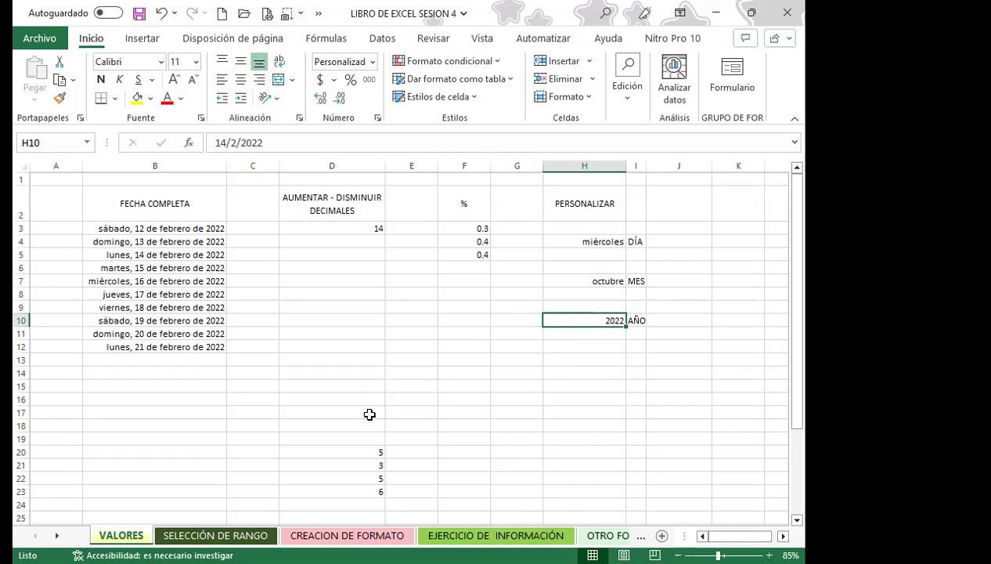
{"action": "left_click", "coordinate": [463, 358]}
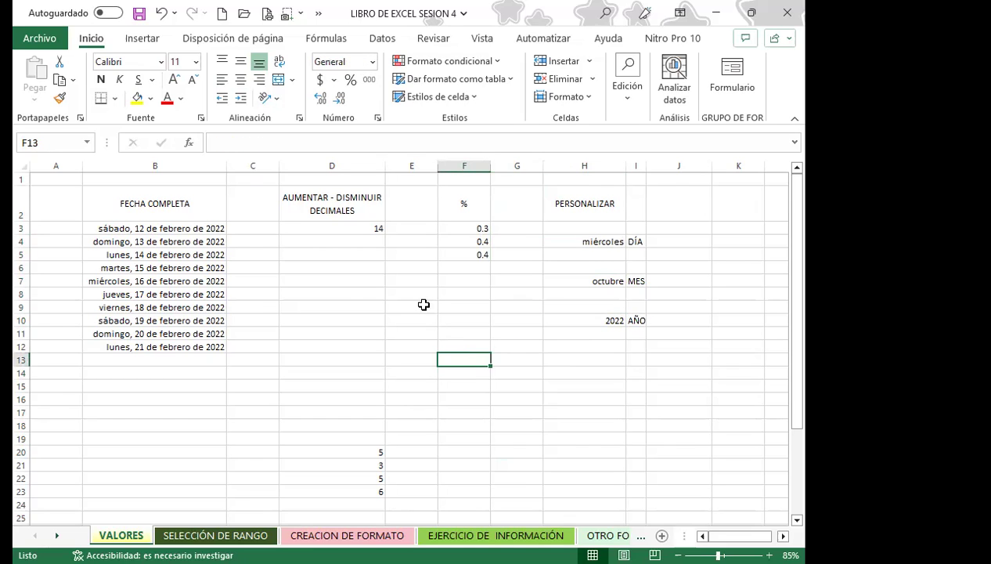
{"action": "left_click", "coordinate": [359, 289]}
{"action": "left_click", "coordinate": [321, 235]}
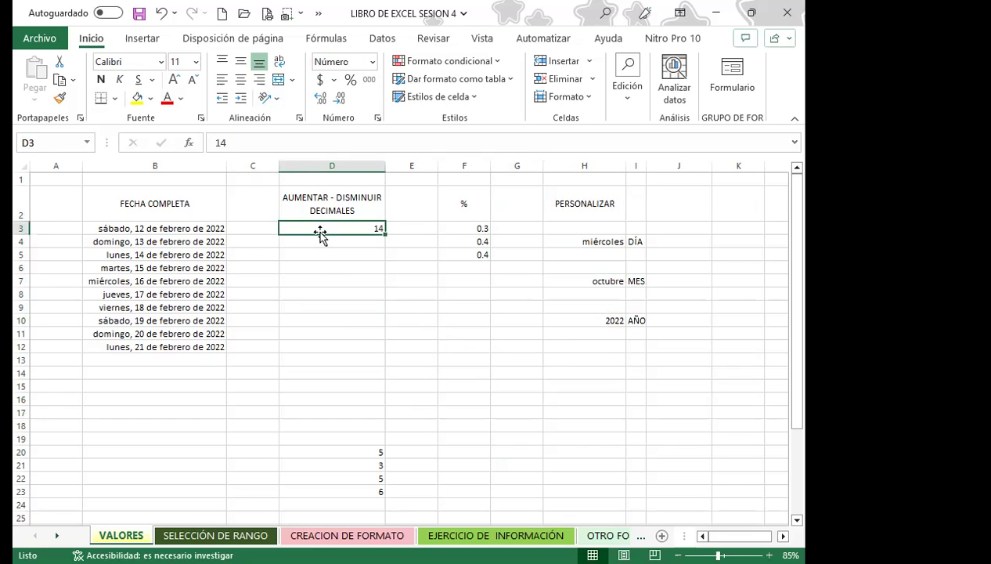
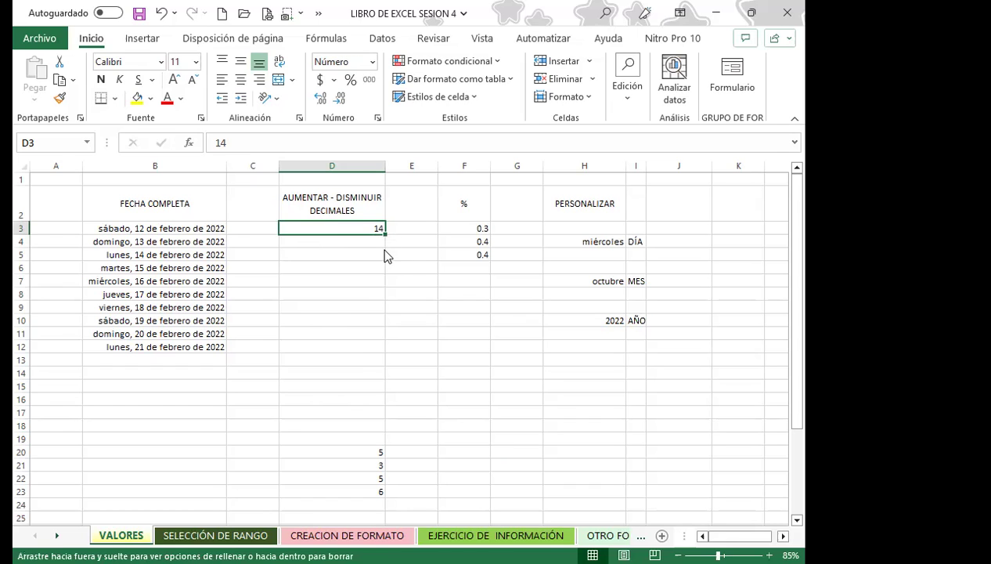
- Fill D3:D12 with a 14–23 series from D3 using the fill handle's Serie de relleno option
{"action": "left_click_drag", "start_coordinate": [387, 235], "coordinate": [357, 349]}
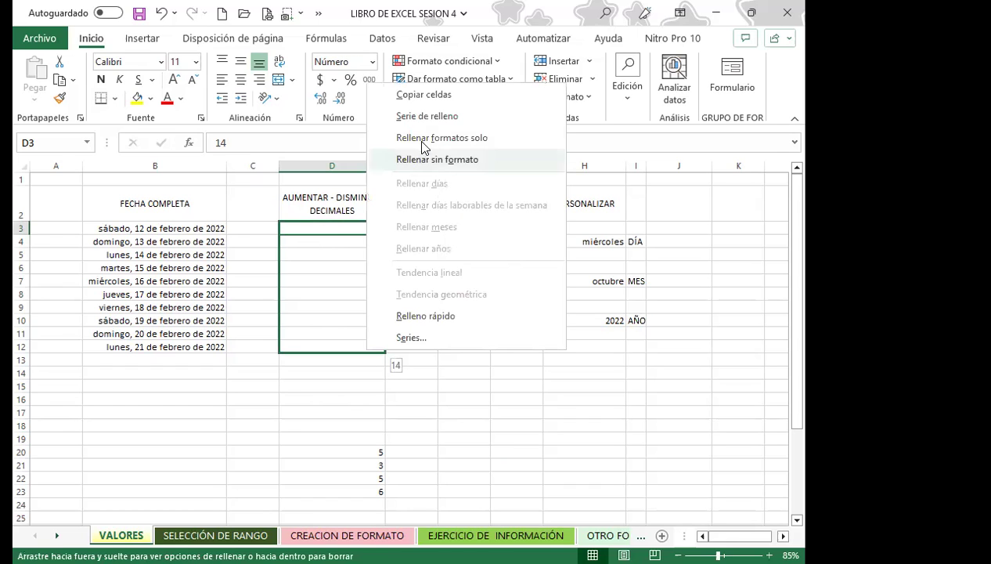
{"action": "key", "text": "Return"}
{"action": "left_click", "coordinate": [332, 331]}
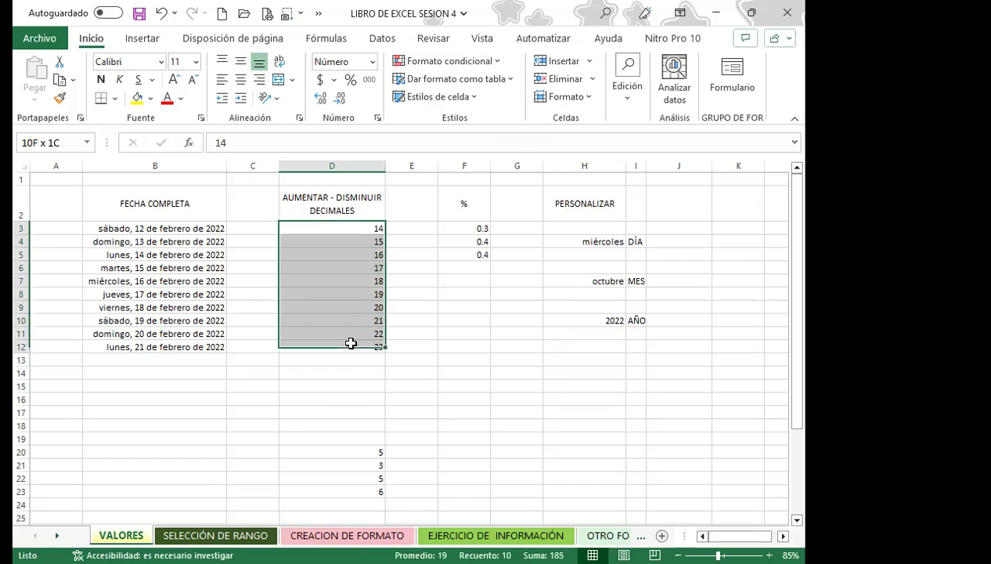
{"action": "left_click_drag", "start_coordinate": [354, 230], "coordinate": [352, 345]}
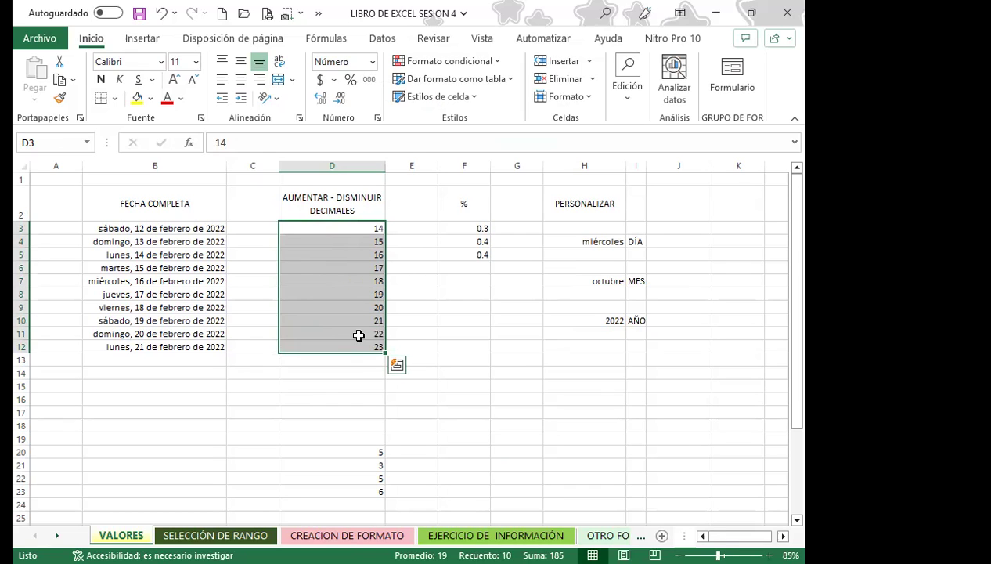
- Overwrite D3:D7 with the values 10, 9, 8, 5 and 6
{"action": "left_click", "coordinate": [326, 233]}
{"action": "type", "text": "10"}
{"action": "key", "text": "Return"}
{"action": "type", "text": "9"}
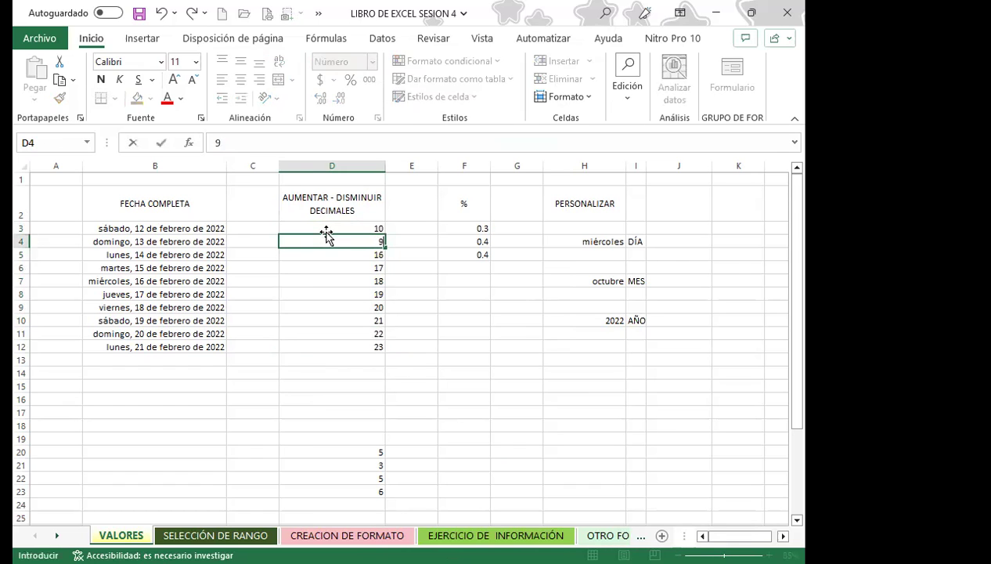
{"action": "key", "text": "Return"}
{"action": "type", "text": "8"}
{"action": "key", "text": "Return"}
{"action": "type", "text": "5"}
{"action": "key", "text": "Return"}
{"action": "type", "text": "6"}
{"action": "key", "text": "Return"}
- Enter 7, 9, 8, 4 and 5 in D8:D12
{"action": "type", "text": "7"}
{"action": "key", "text": "Return"}
{"action": "type", "text": "9"}
{"action": "key", "text": "Return"}
{"action": "type", "text": "8"}
{"action": "key", "text": "Return"}
{"action": "type", "text": "4"}
{"action": "key", "text": "Return"}
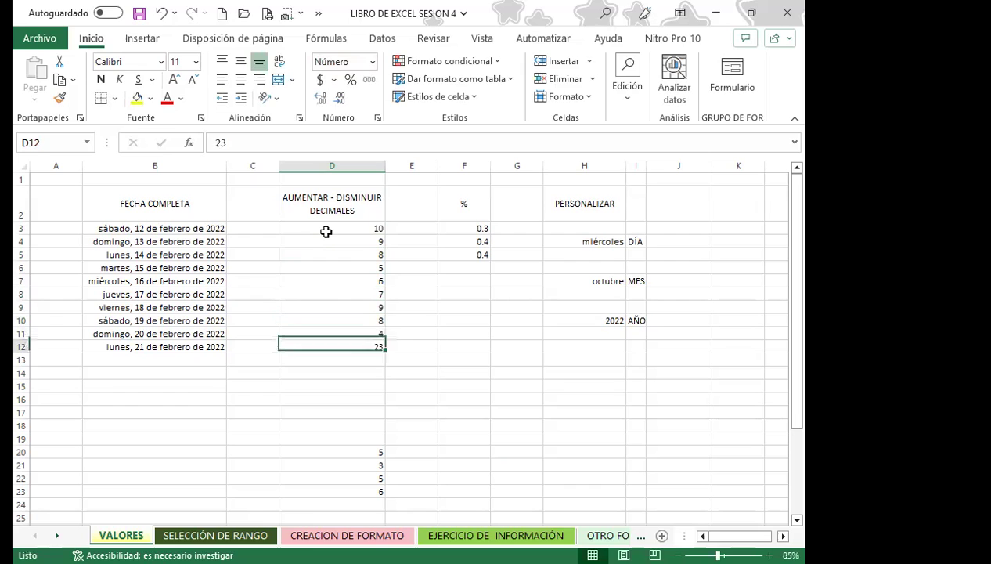
{"action": "type", "text": "5"}
{"action": "key", "text": "Return"}
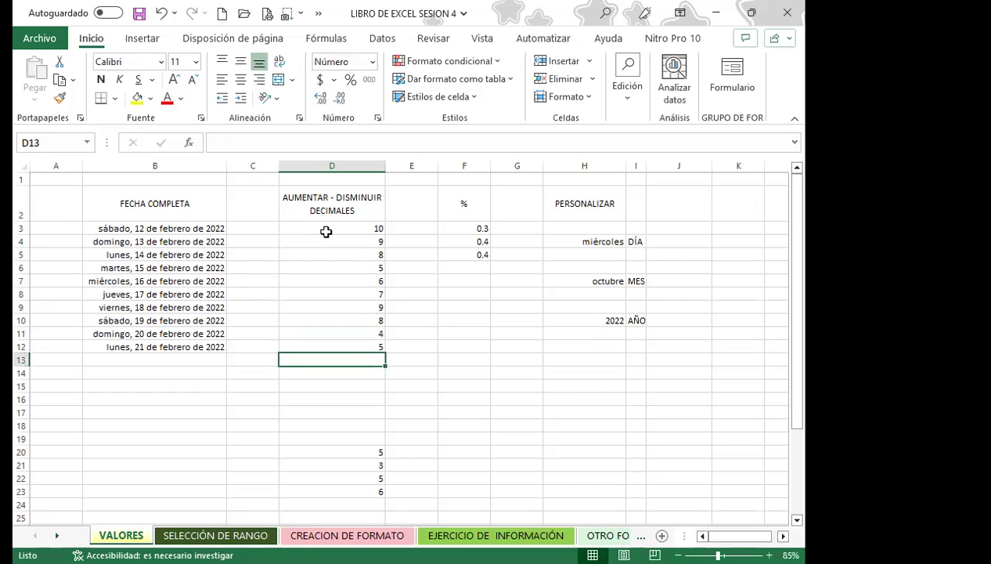
- Add two decimal places to D3:D12, then check D4's number format
{"action": "left_click_drag", "start_coordinate": [326, 232], "coordinate": [335, 346]}
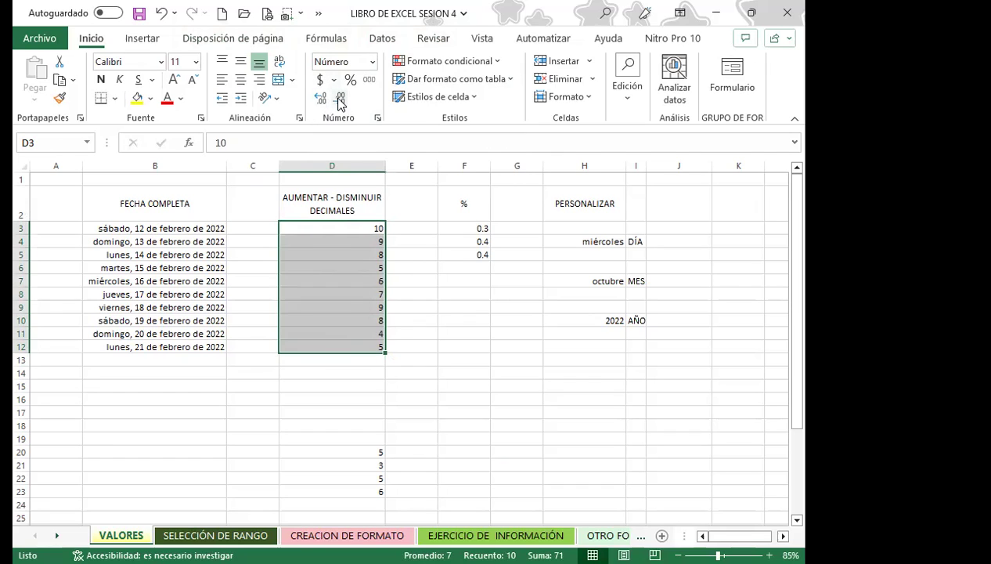
{"action": "left_click", "coordinate": [321, 100]}
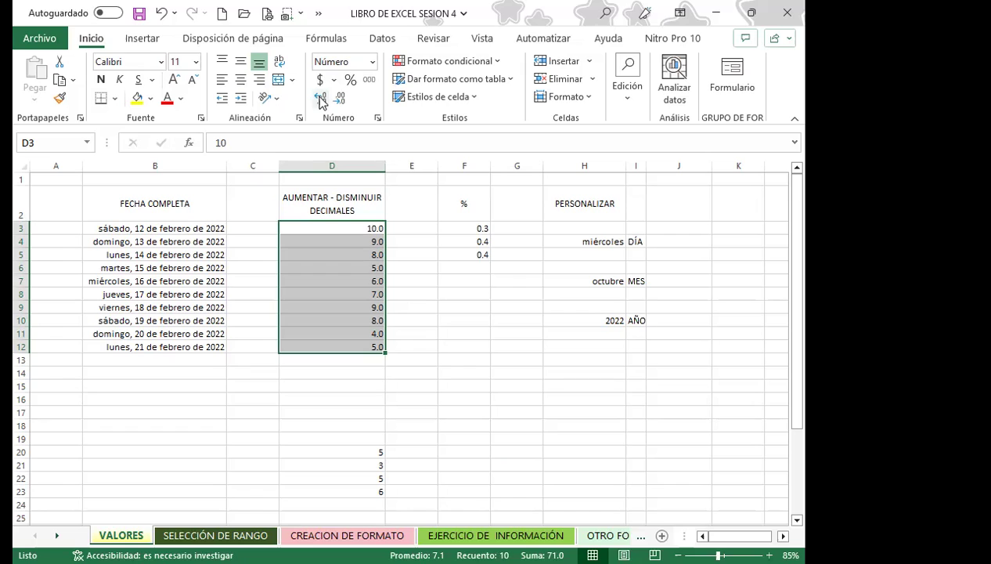
{"action": "left_click", "coordinate": [321, 100]}
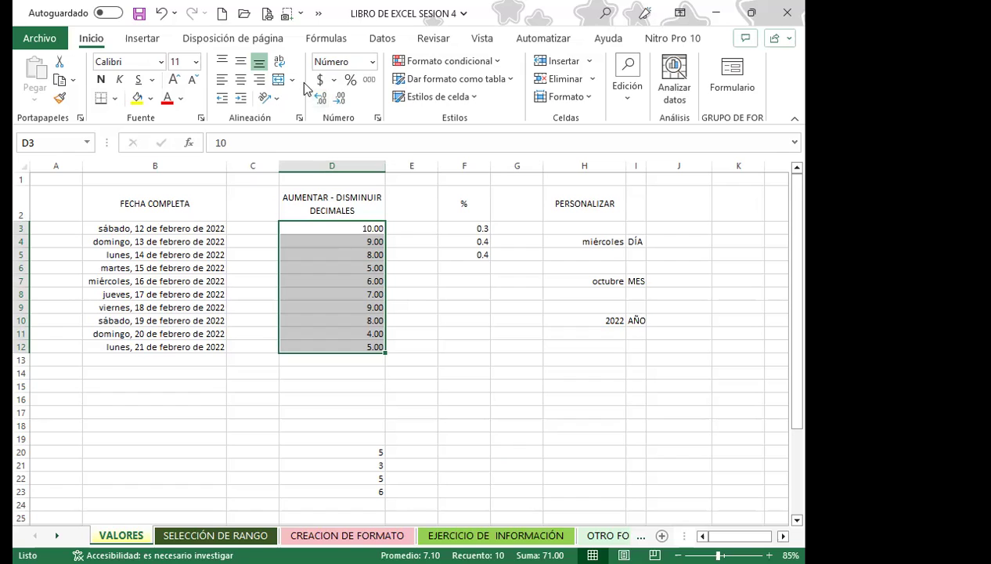
{"action": "left_click", "coordinate": [343, 239]}
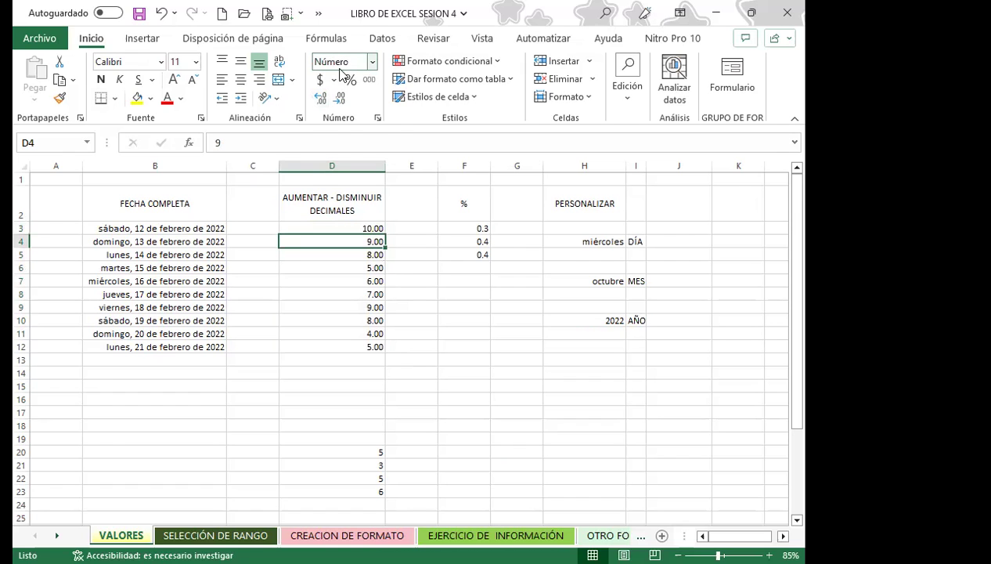
{"action": "left_click", "coordinate": [371, 61]}
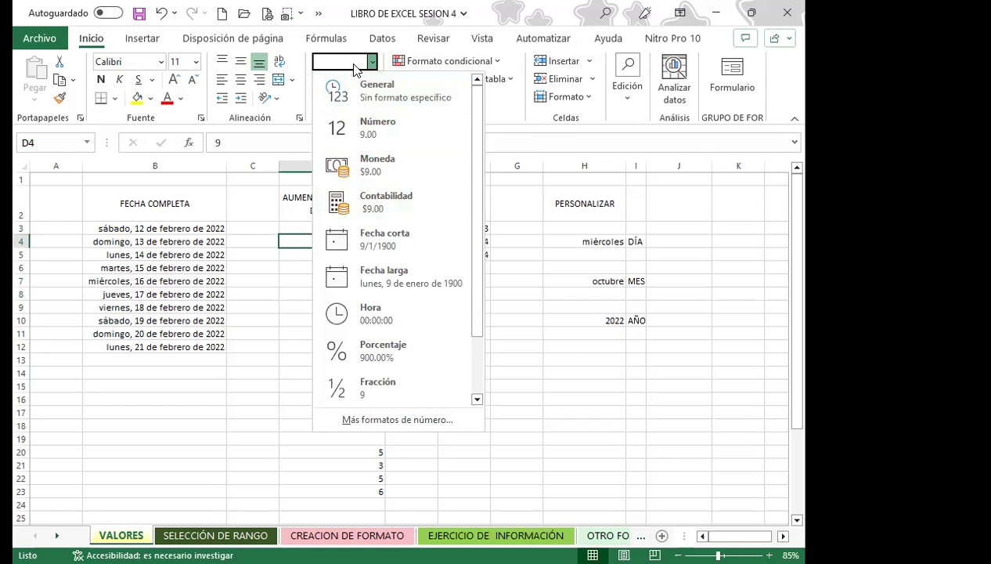
{"action": "left_click", "coordinate": [322, 239]}
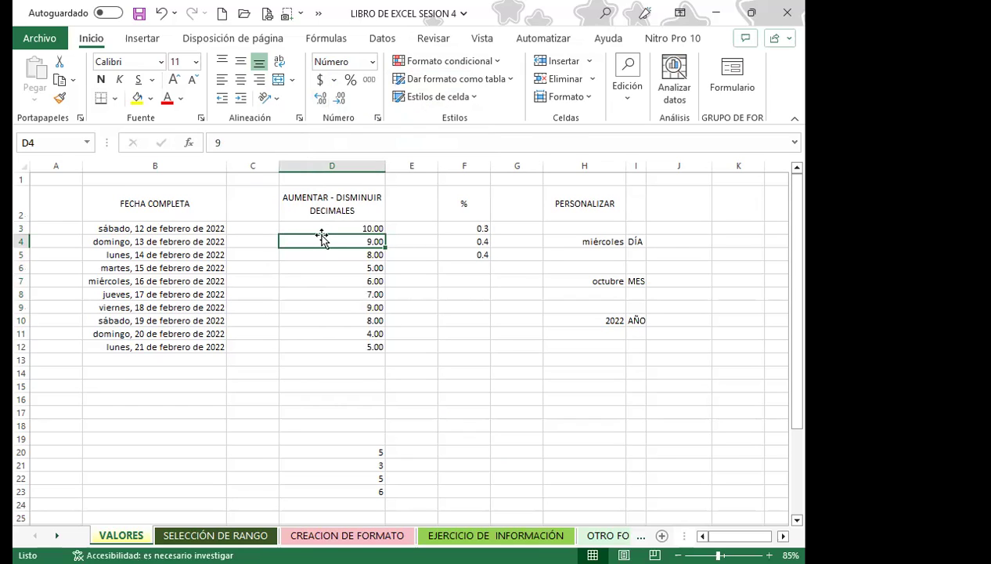
- Reselect D3:D12, add extra decimals, then reduce them back to two decimal places
{"action": "left_click_drag", "start_coordinate": [323, 228], "coordinate": [326, 347]}
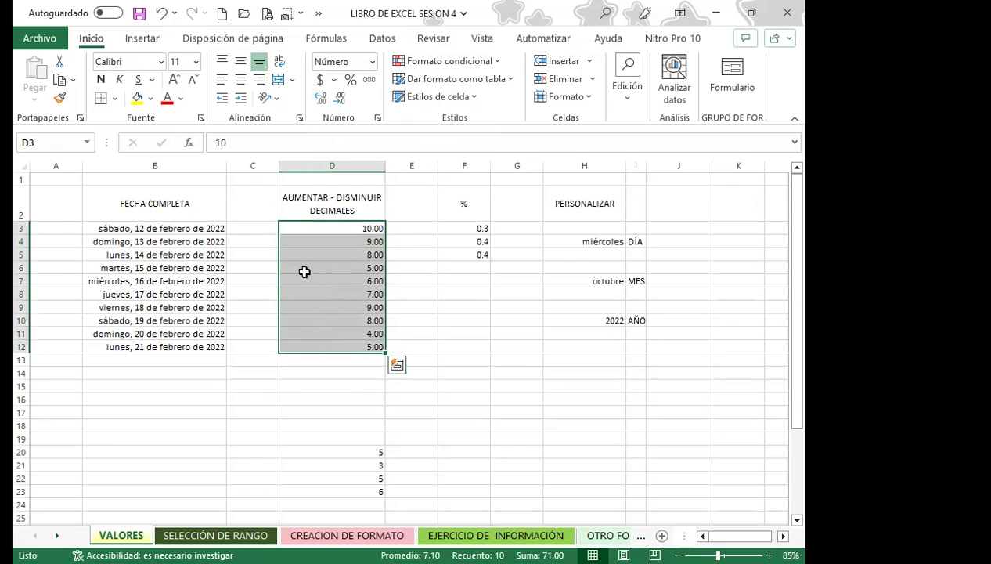
{"action": "left_click", "coordinate": [320, 98]}
{"action": "left_click", "coordinate": [320, 99]}
{"action": "left_click", "coordinate": [320, 99]}
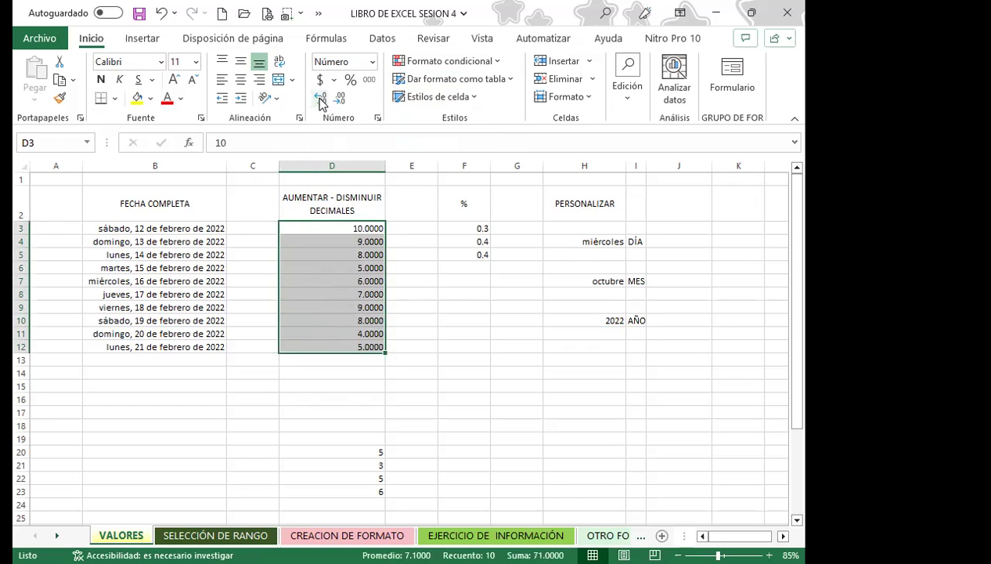
{"action": "left_click", "coordinate": [321, 99]}
{"action": "left_click", "coordinate": [320, 98]}
{"action": "left_click", "coordinate": [339, 100]}
{"action": "left_click", "coordinate": [339, 100]}
{"action": "left_click", "coordinate": [339, 100]}
{"action": "left_click", "coordinate": [340, 101]}
{"action": "left_click", "coordinate": [340, 100]}
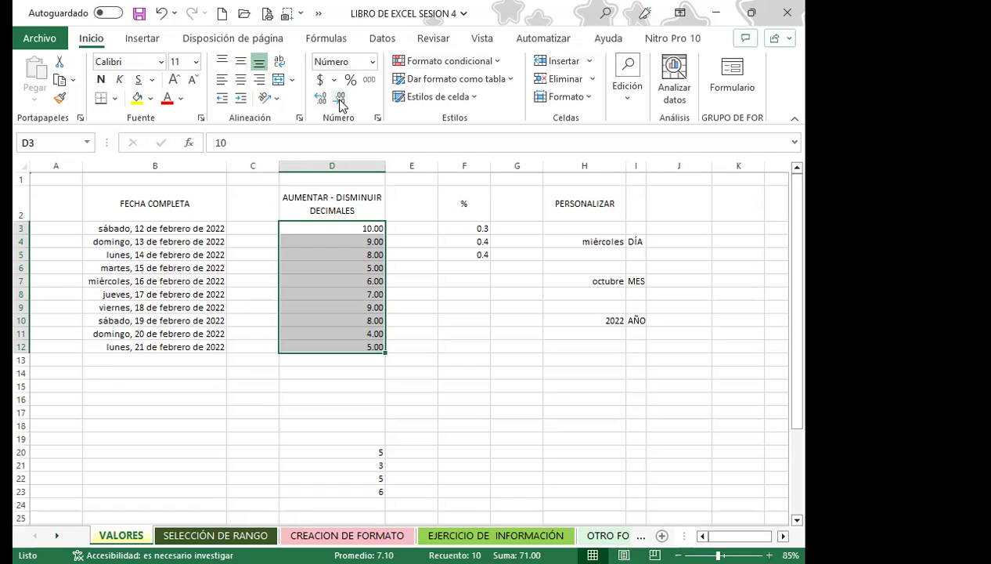
- Apply Accounting format to D20:D23 so they read $ 5.00, $ 3.00, $ 5.00, $ 6.00
{"action": "left_click", "coordinate": [338, 228]}
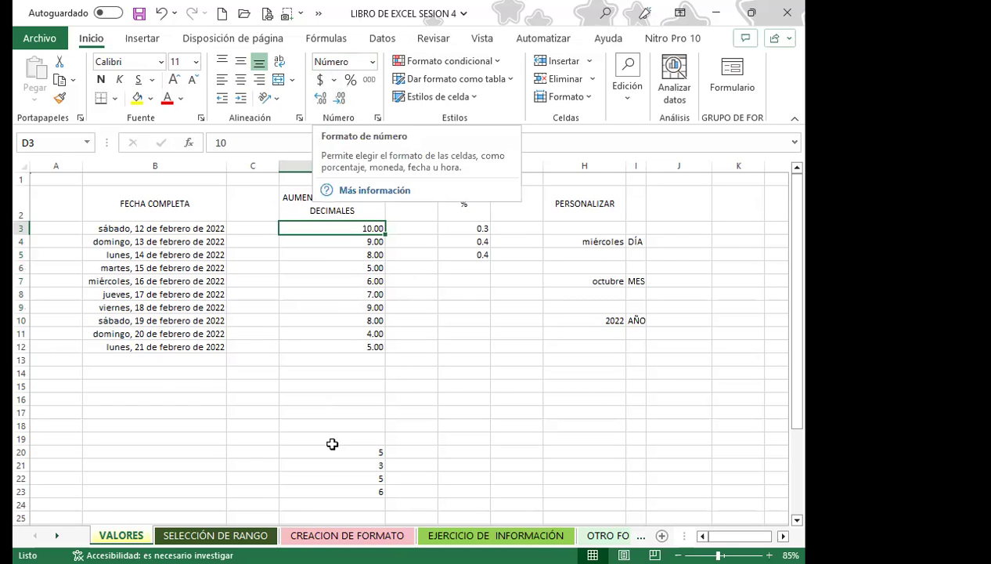
{"action": "scroll", "coordinate": [330, 443], "scroll_direction": "down", "scroll_amount": 1}
{"action": "left_click_drag", "start_coordinate": [337, 413], "coordinate": [348, 448]}
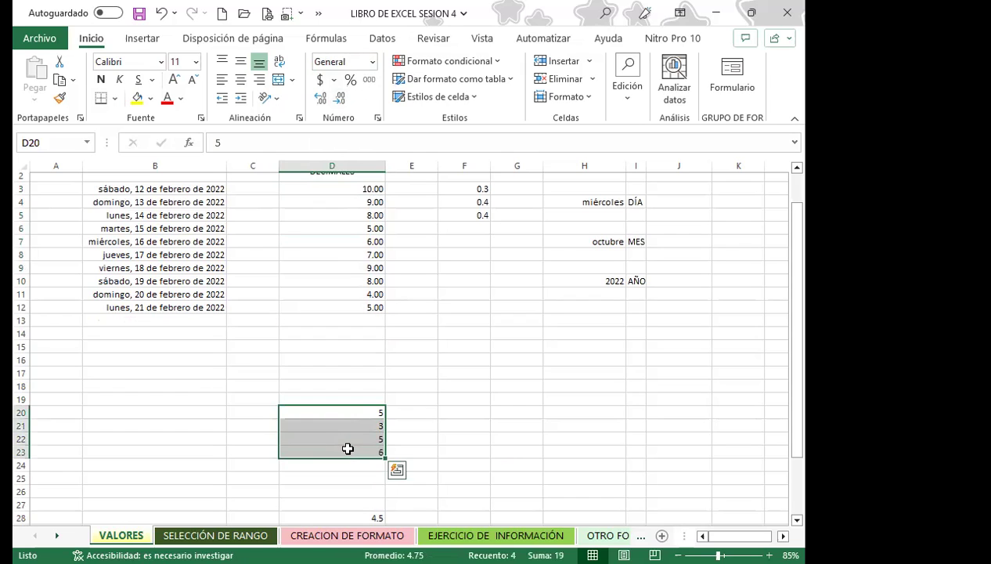
{"action": "left_click", "coordinate": [350, 412]}
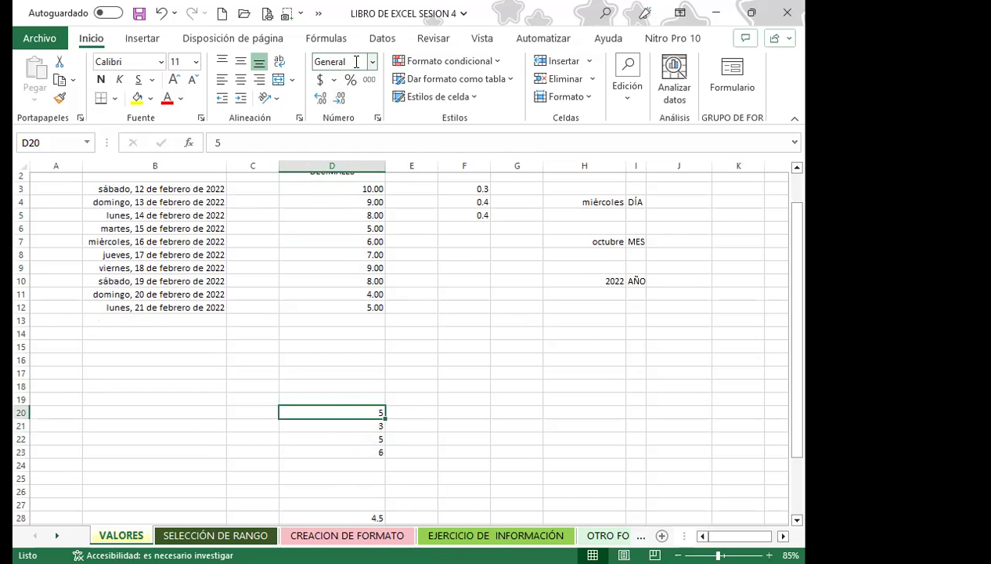
{"action": "left_click", "coordinate": [353, 253]}
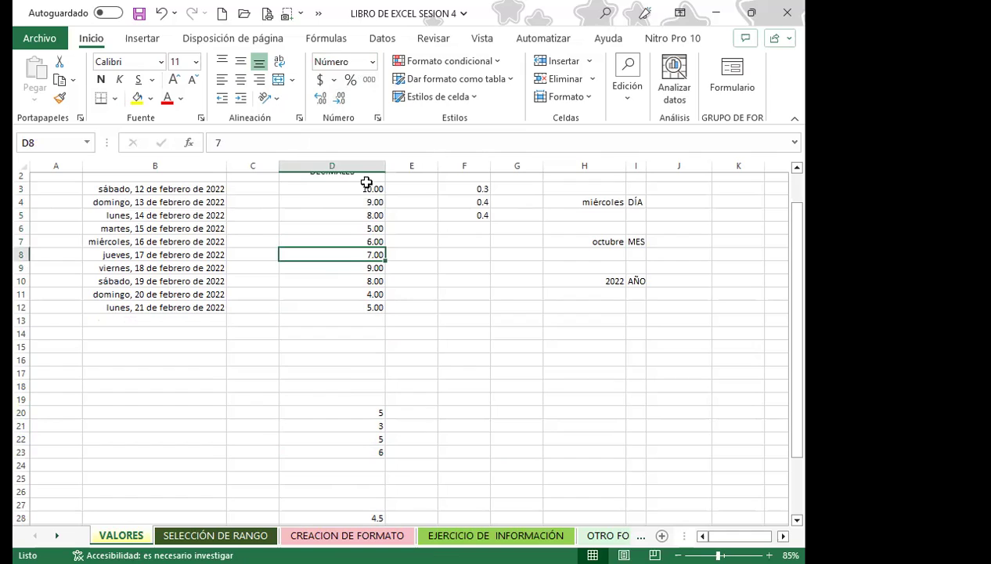
{"action": "left_click_drag", "start_coordinate": [343, 412], "coordinate": [341, 450]}
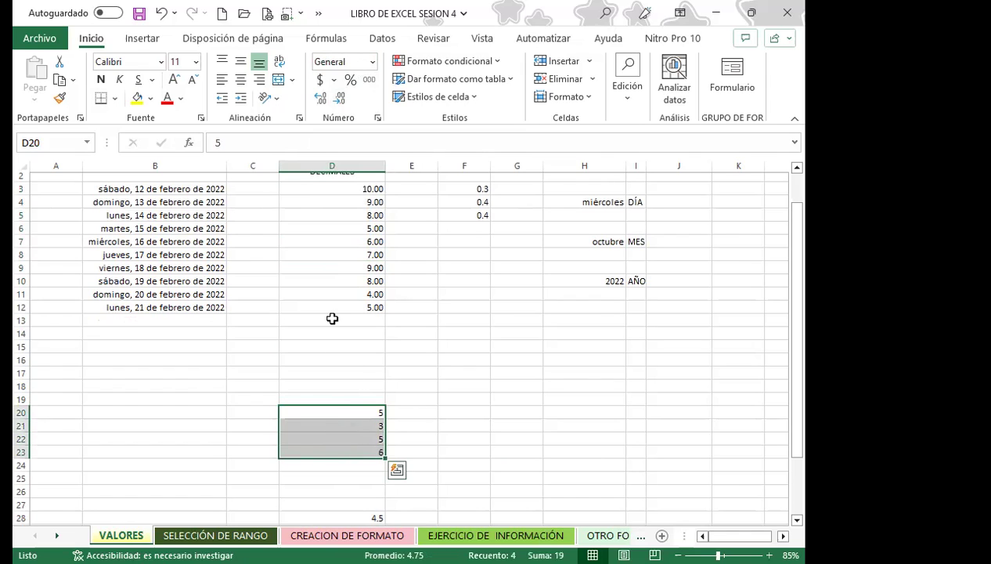
{"action": "left_click", "coordinate": [373, 64]}
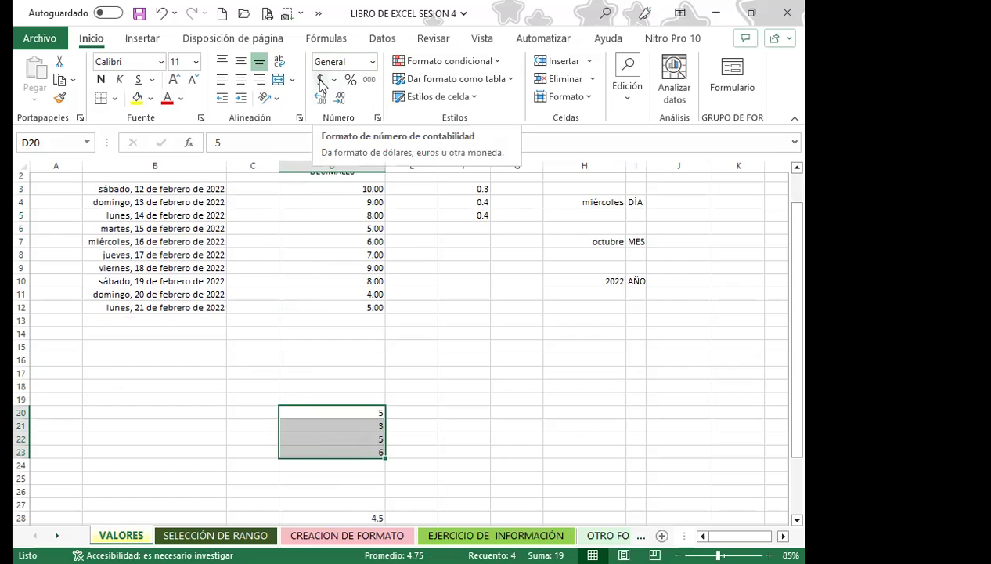
{"action": "left_click", "coordinate": [321, 83]}
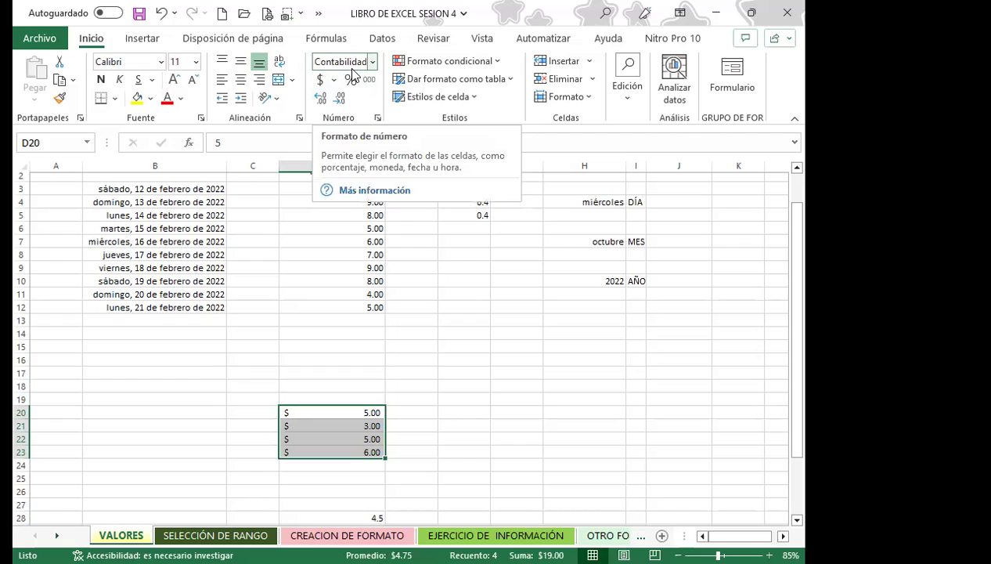
{"action": "left_click", "coordinate": [422, 411]}
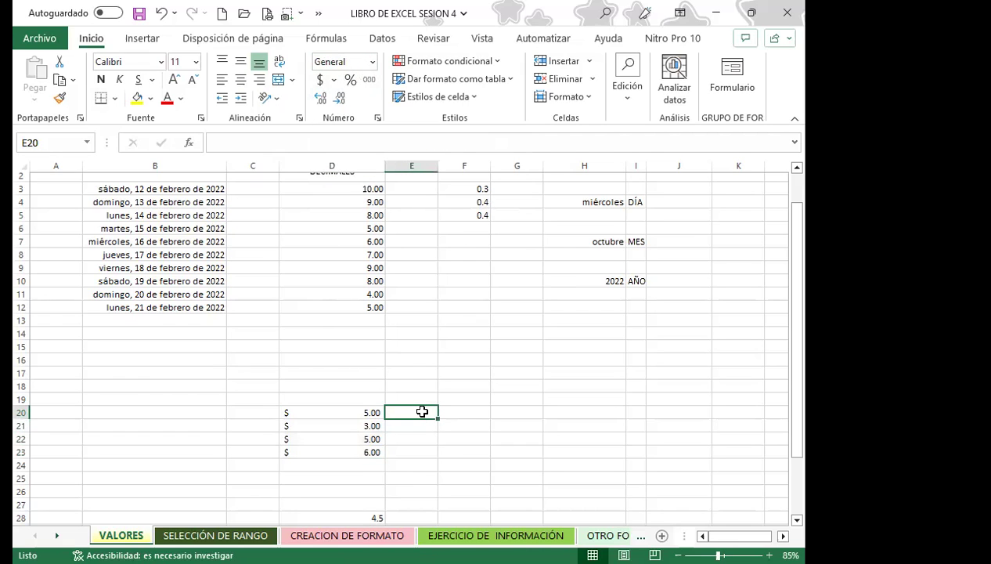
- Enter $4.5 in E20 so it shows $4.50, and narrow column D to fit DECIMALES
{"action": "type", "text": "$"}
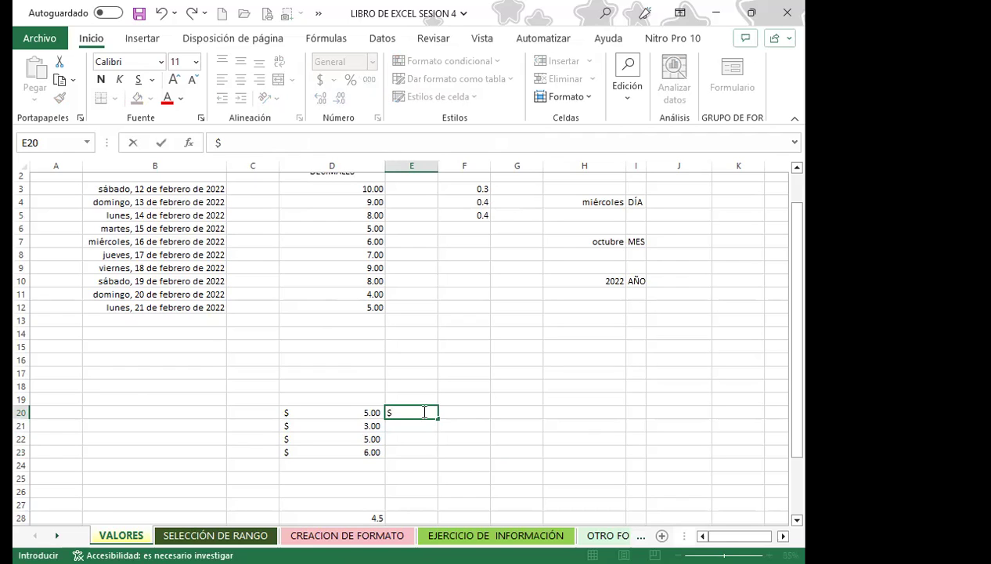
{"action": "type", "text": "4.5"}
{"action": "key", "text": "Return"}
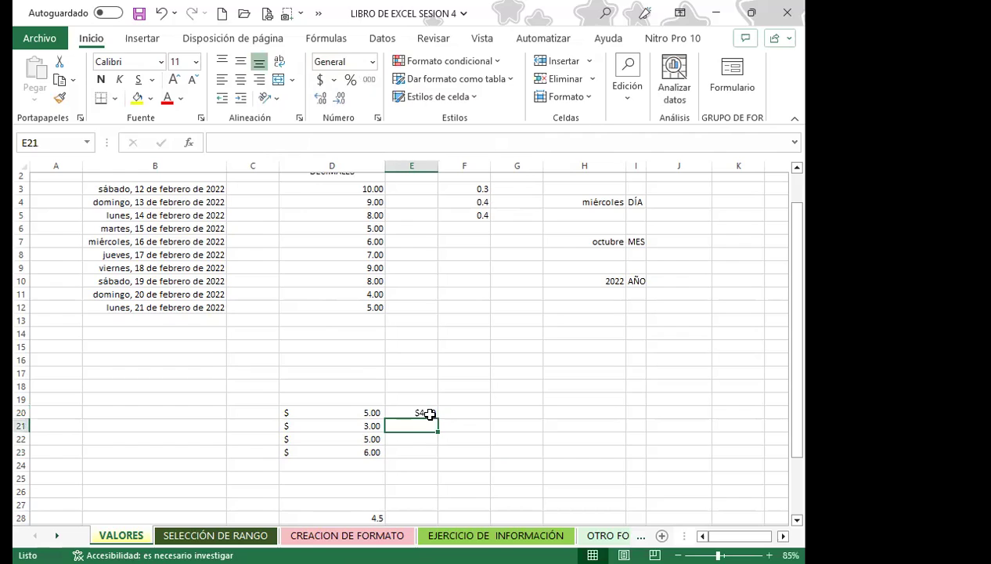
{"action": "left_click", "coordinate": [417, 413]}
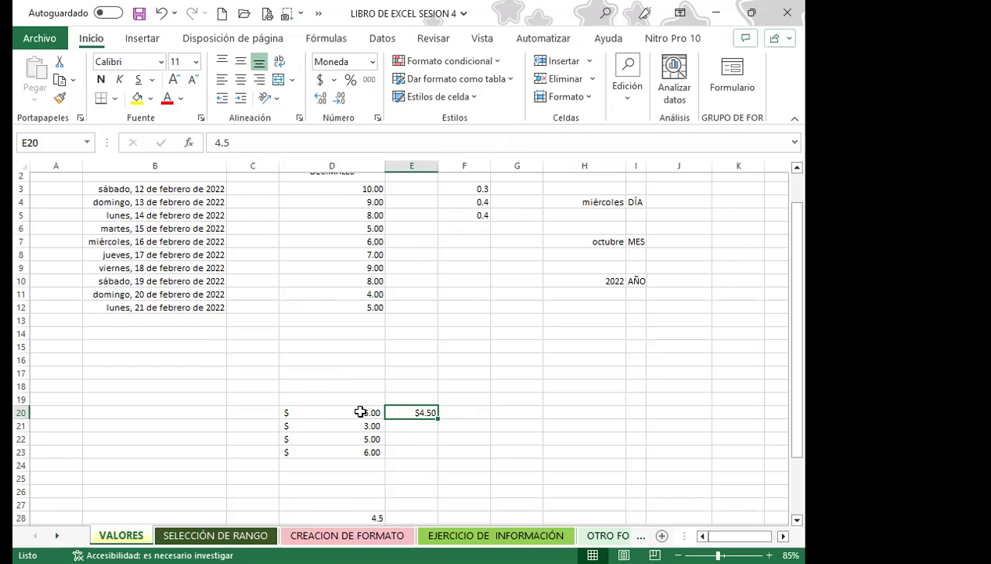
{"action": "left_click_drag", "start_coordinate": [385, 166], "coordinate": [337, 166]}
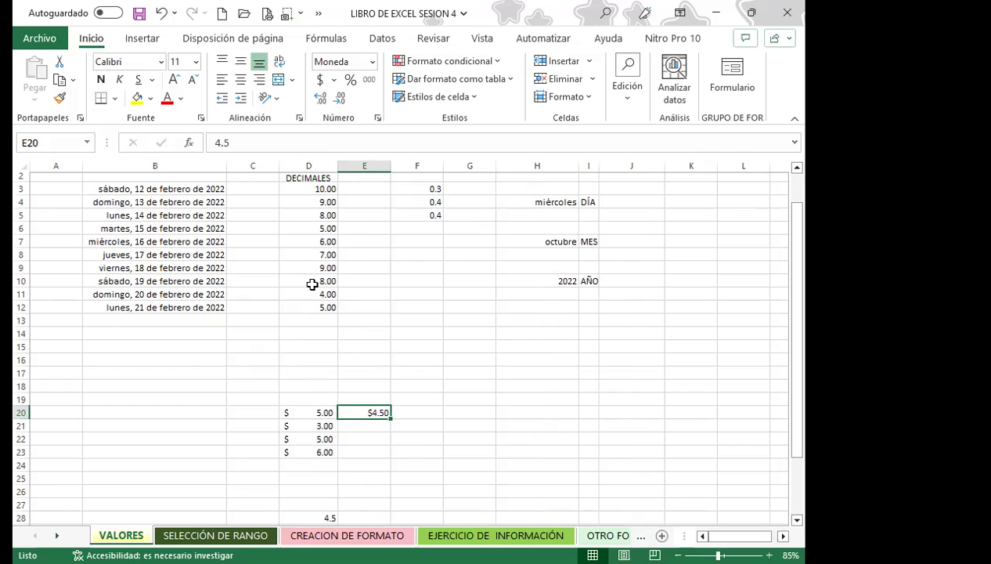
- Remove one decimal place from the accounting values in D20:D23
{"action": "left_click", "coordinate": [303, 417]}
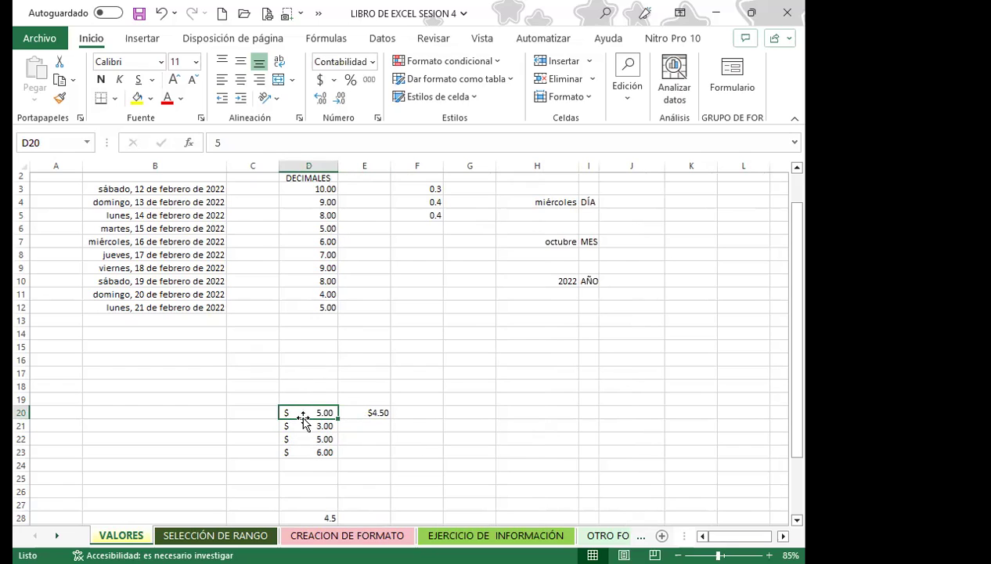
{"action": "left_click_drag", "start_coordinate": [309, 414], "coordinate": [307, 450]}
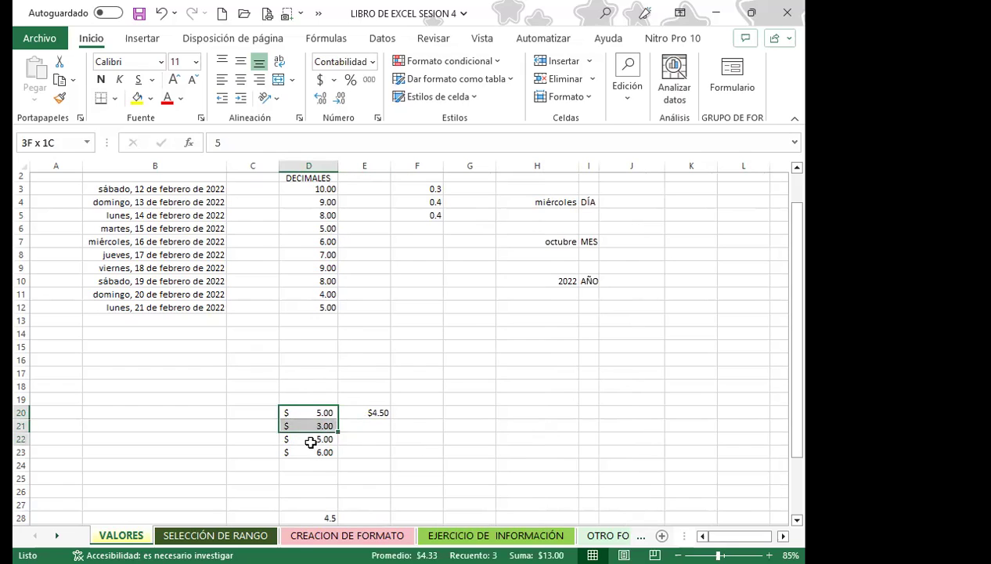
{"action": "left_click", "coordinate": [339, 99]}
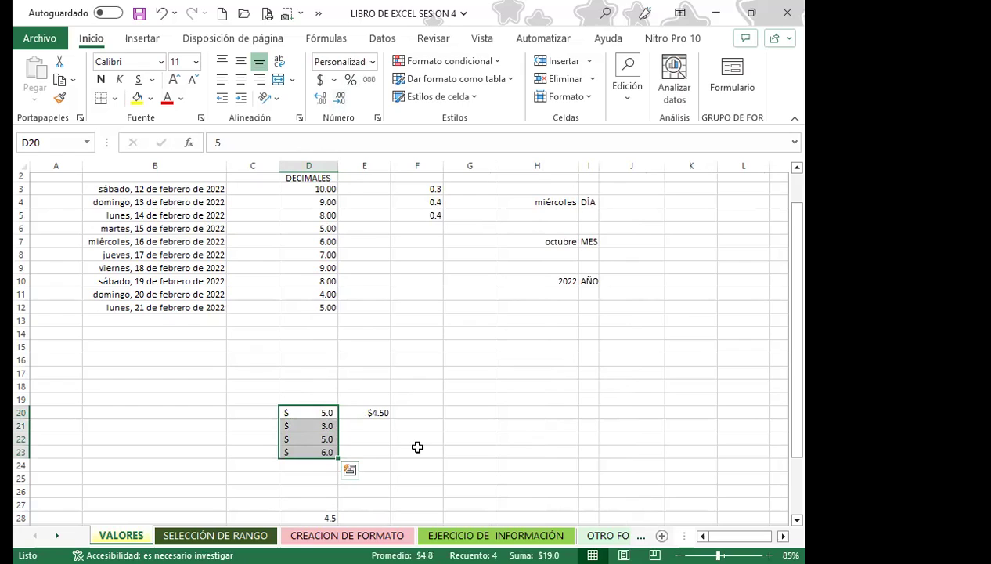
{"action": "left_click", "coordinate": [292, 413]}
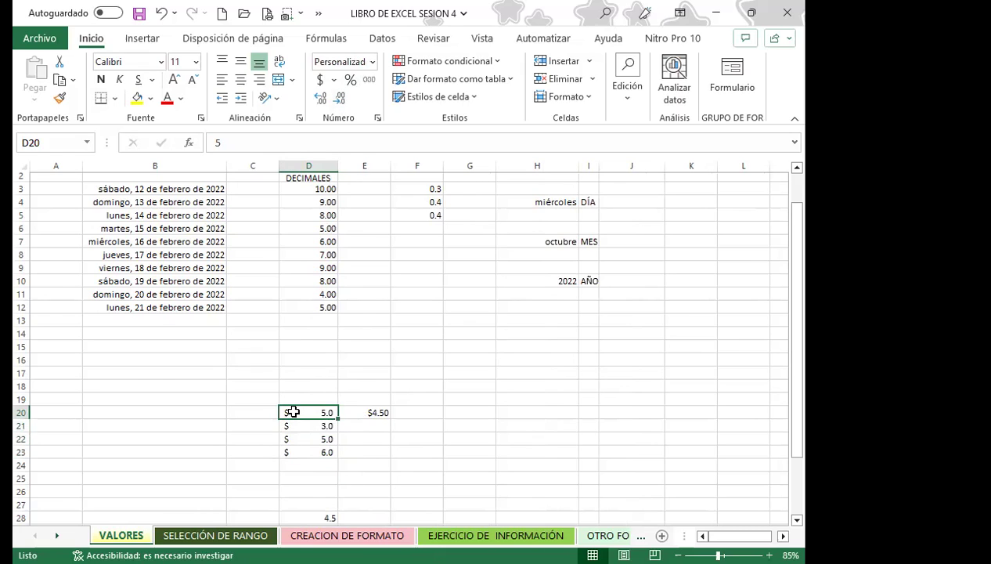
- Apply Accounting format to E20:E26 so E20 reads $ 4.50
{"action": "left_click", "coordinate": [359, 409]}
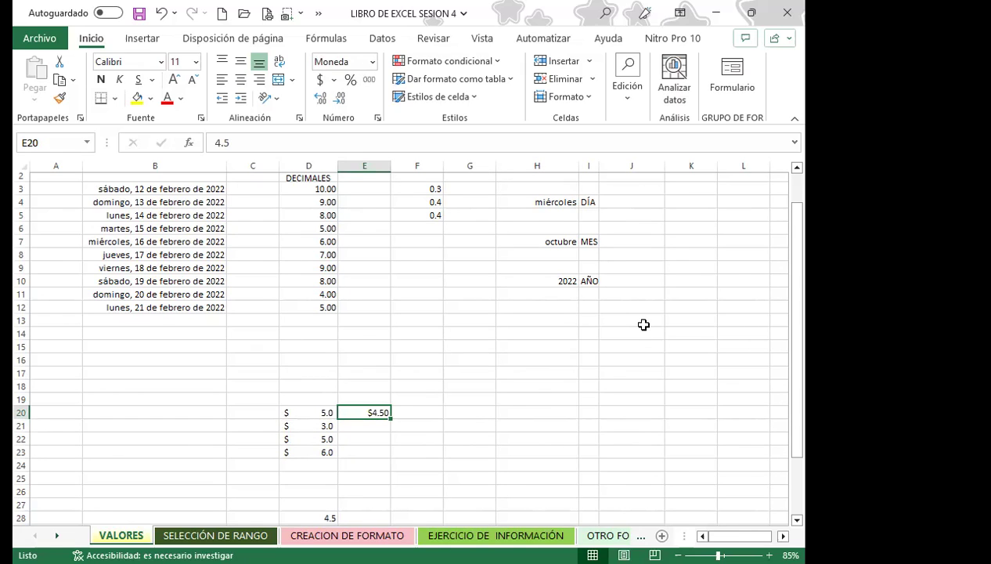
{"action": "left_click", "coordinate": [396, 436]}
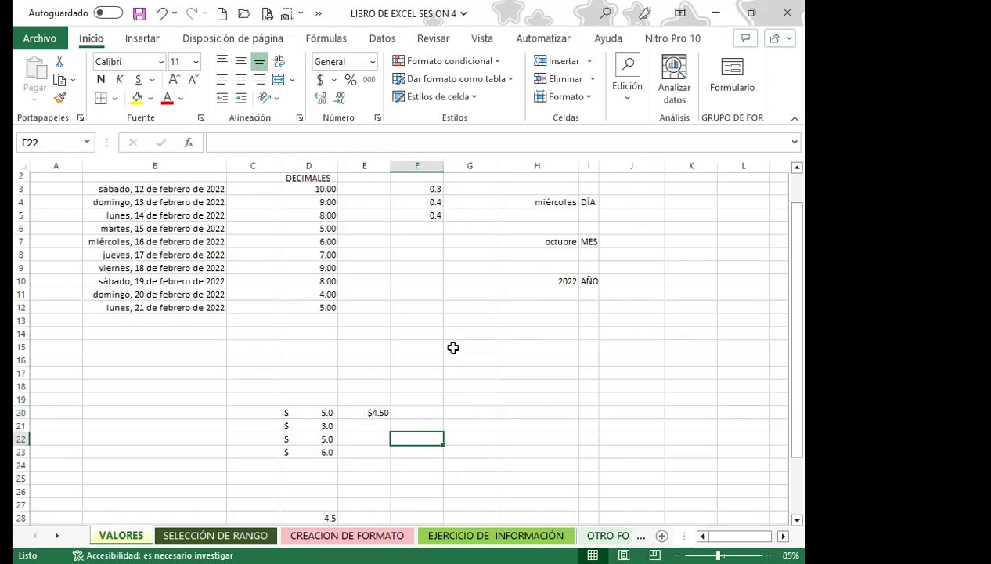
{"action": "left_click", "coordinate": [370, 436]}
{"action": "left_click", "coordinate": [362, 415]}
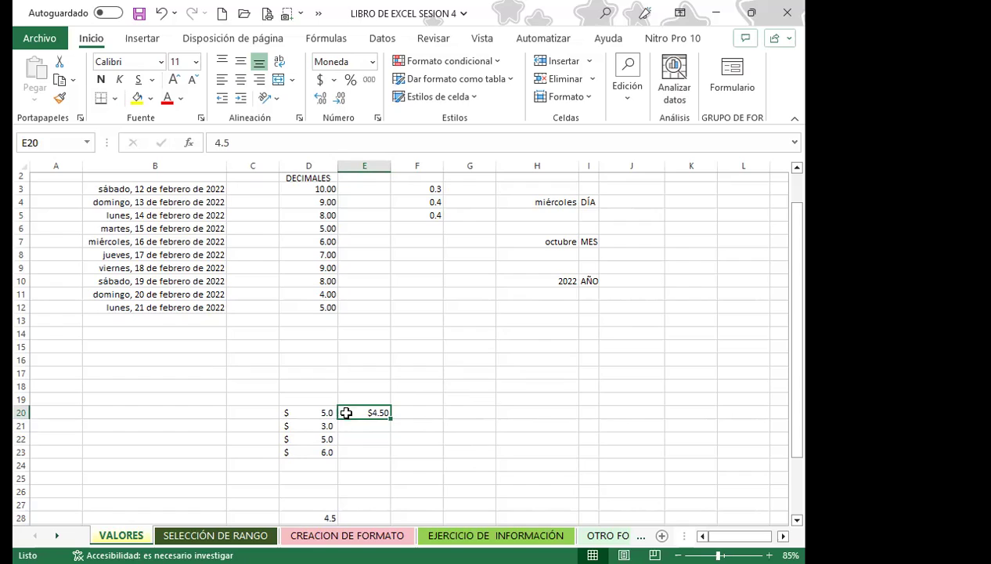
{"action": "left_click_drag", "start_coordinate": [353, 414], "coordinate": [359, 491]}
{"action": "left_click", "coordinate": [320, 80]}
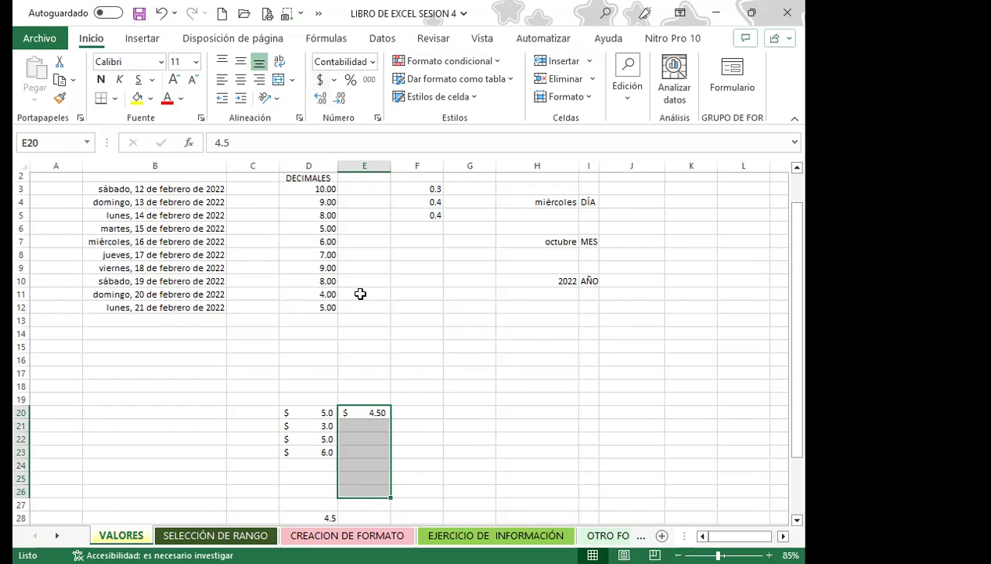
{"action": "left_click", "coordinate": [417, 458]}
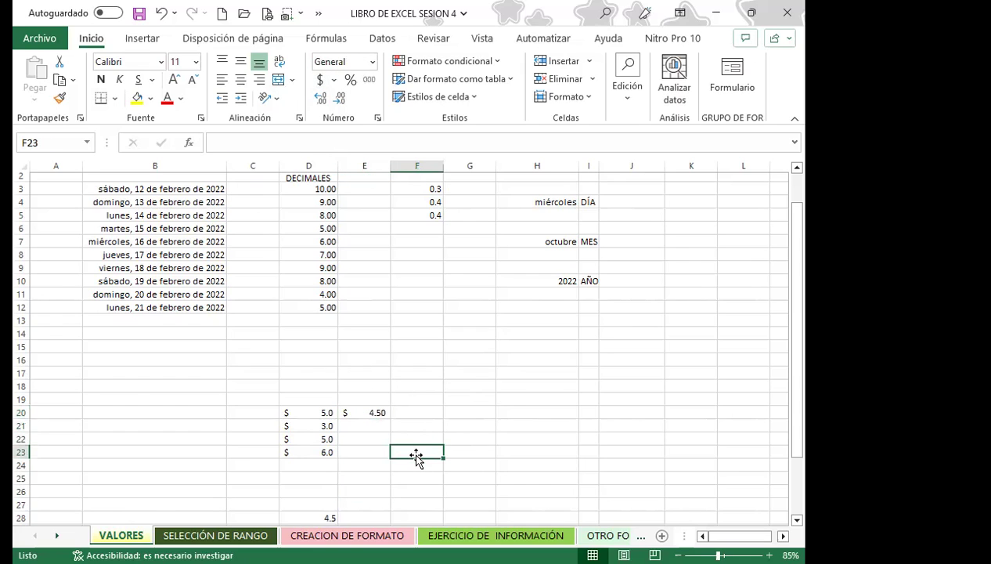
{"action": "left_click", "coordinate": [374, 413]}
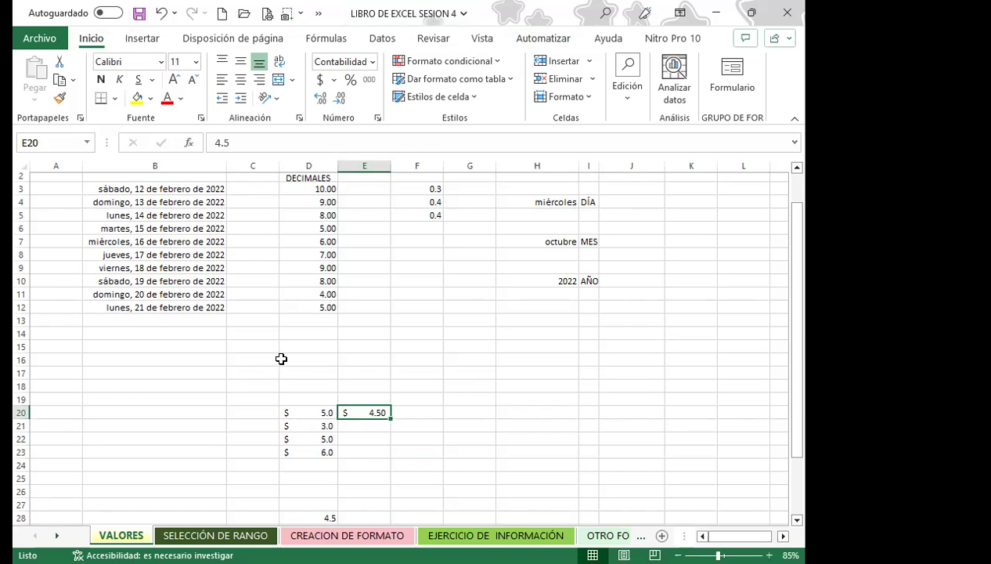
- Scroll through the sheet and select the 0.3 value in F3
{"action": "scroll", "coordinate": [298, 435], "scroll_direction": "down", "scroll_amount": 2}
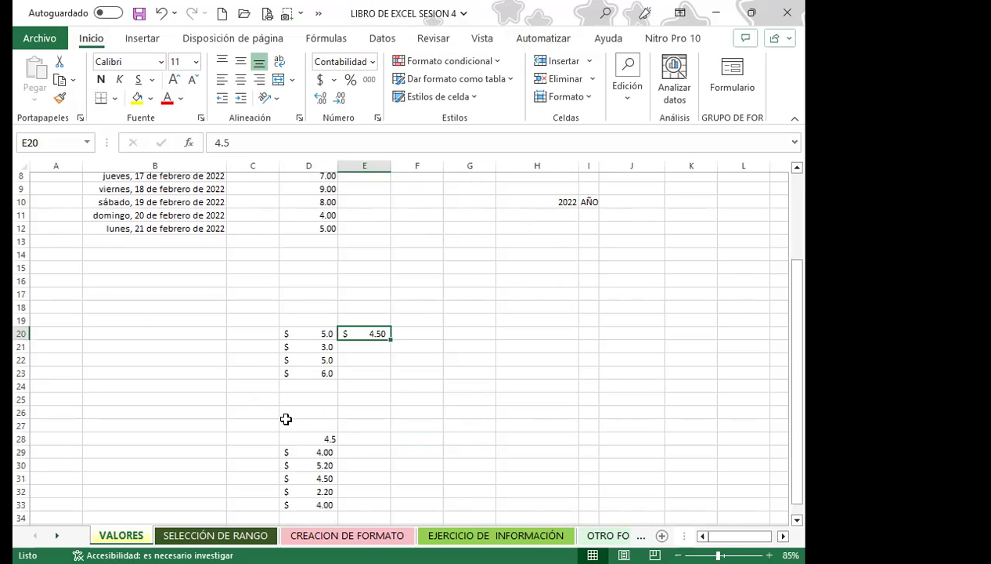
{"action": "scroll", "coordinate": [298, 408], "scroll_direction": "up", "scroll_amount": 3}
{"action": "scroll", "coordinate": [321, 387], "scroll_direction": "down", "scroll_amount": 1}
{"action": "scroll", "coordinate": [405, 319], "scroll_direction": "down", "scroll_amount": 1}
{"action": "scroll", "coordinate": [405, 290], "scroll_direction": "up", "scroll_amount": 2}
{"action": "left_click", "coordinate": [409, 225]}
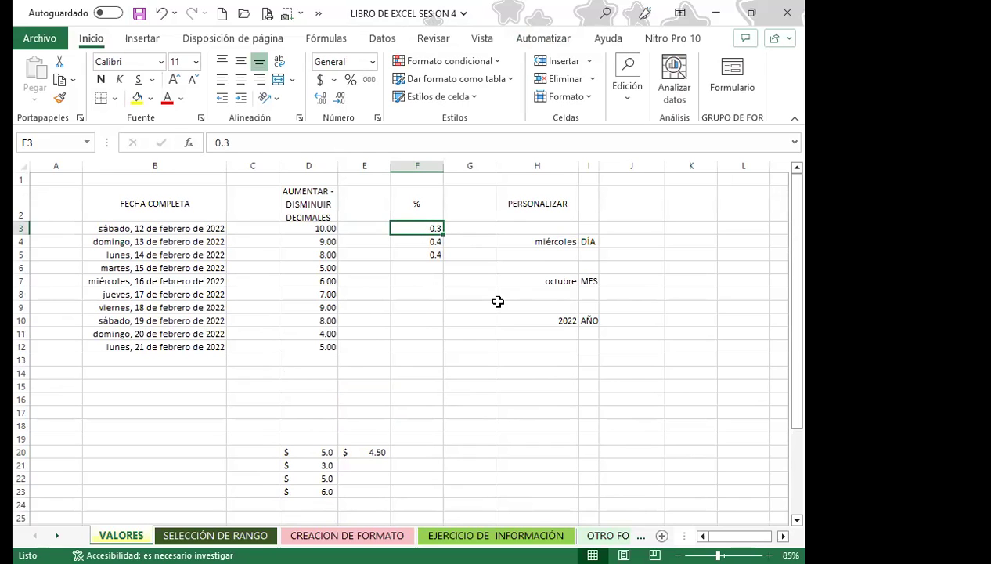
{"action": "scroll", "coordinate": [500, 292], "scroll_direction": "up", "scroll_amount": 5, "text": "ctrl"}
{"action": "scroll", "coordinate": [502, 283], "scroll_direction": "up", "scroll_amount": 1, "text": "ctrl"}
{"action": "scroll", "coordinate": [489, 257], "scroll_direction": "up", "scroll_amount": 1, "text": "ctrl"}
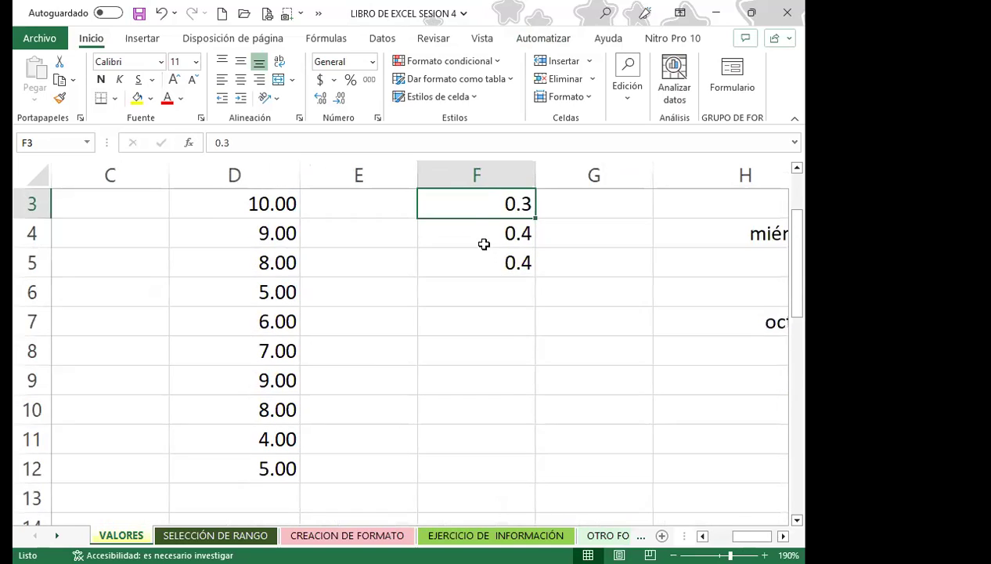
{"action": "scroll", "coordinate": [484, 245], "scroll_direction": "up", "scroll_amount": 1}
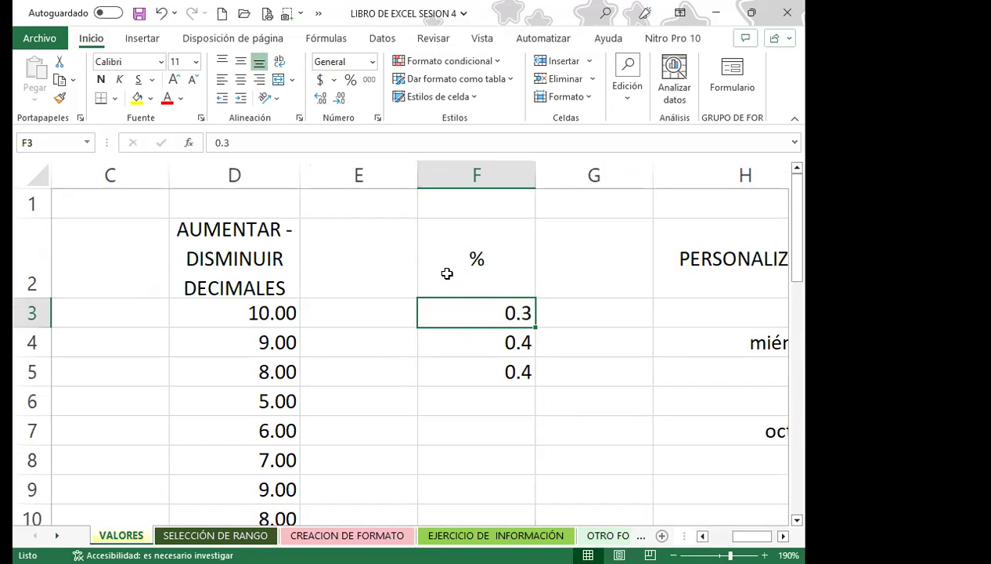
{"action": "left_click", "coordinate": [448, 286]}
{"action": "left_click", "coordinate": [459, 314]}
{"action": "left_click", "coordinate": [452, 368]}
{"action": "left_click", "coordinate": [454, 312]}
{"action": "left_click", "coordinate": [450, 338]}
{"action": "left_click", "coordinate": [454, 313]}
- Apply Percent Style to F3:F5 so they read 30%, 40% and 40%, then review the cells
{"action": "left_click_drag", "start_coordinate": [453, 312], "coordinate": [460, 368]}
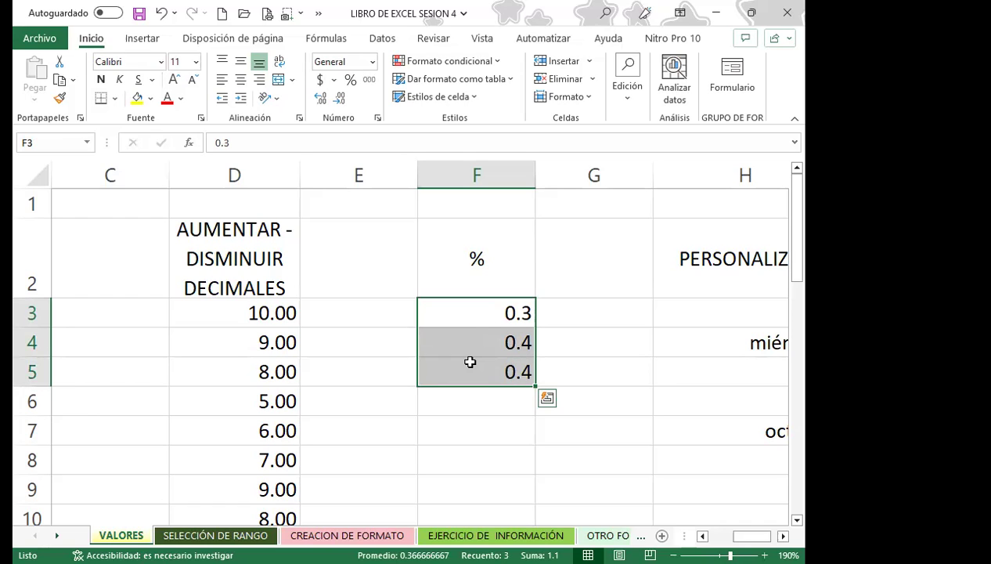
{"action": "left_click", "coordinate": [350, 80]}
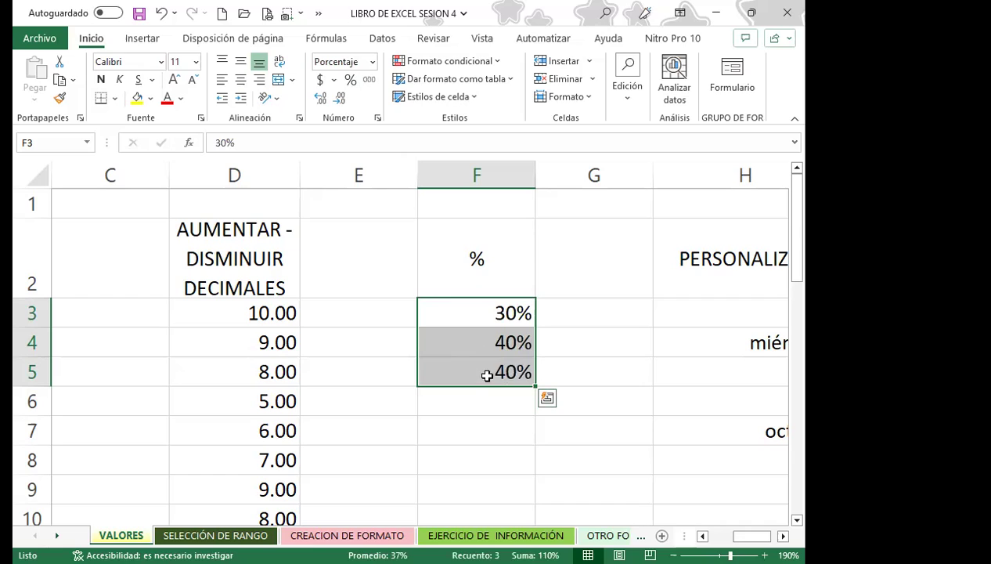
{"action": "left_click", "coordinate": [482, 308]}
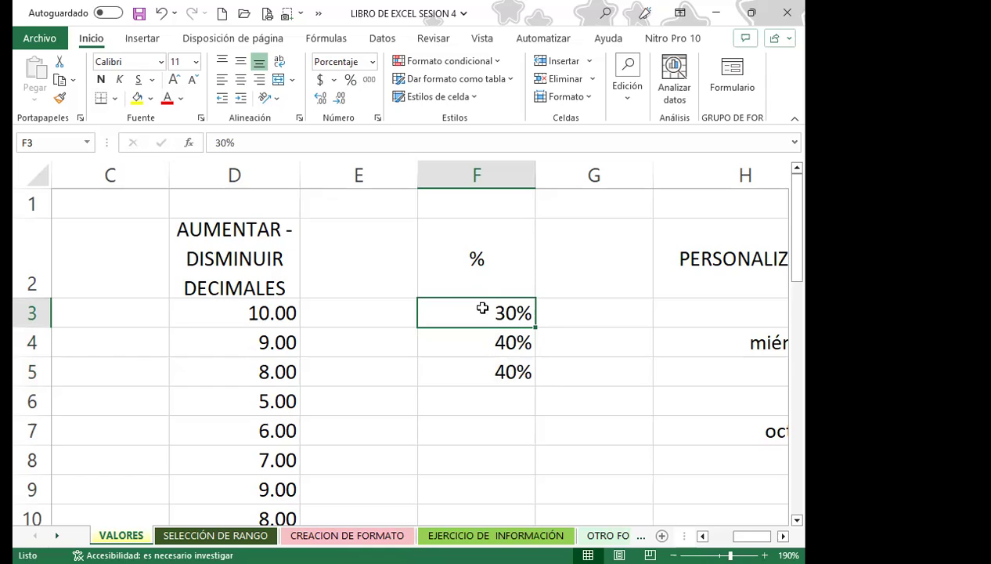
{"action": "left_click", "coordinate": [577, 314]}
{"action": "left_click", "coordinate": [481, 313]}
{"action": "left_click", "coordinate": [563, 315]}
{"action": "left_click", "coordinate": [469, 315]}
{"action": "left_click_drag", "start_coordinate": [460, 322], "coordinate": [473, 393]}
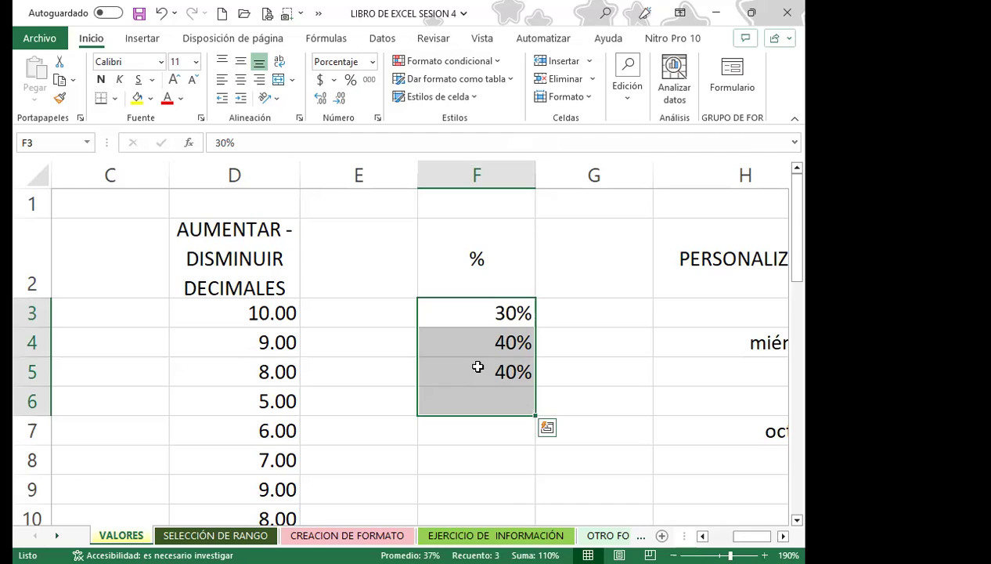
{"action": "left_click", "coordinate": [478, 365]}
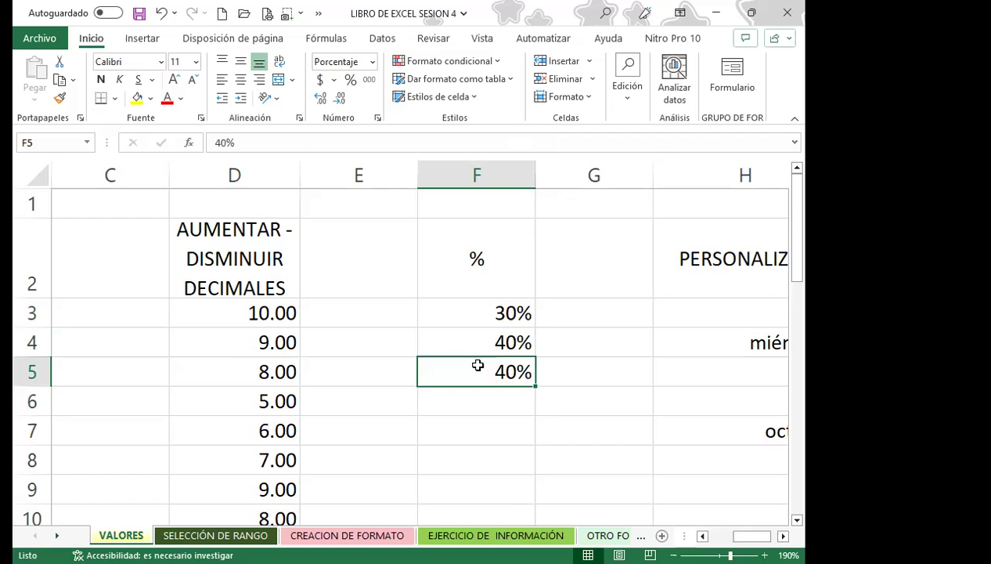
{"action": "left_click_drag", "start_coordinate": [454, 310], "coordinate": [451, 495]}
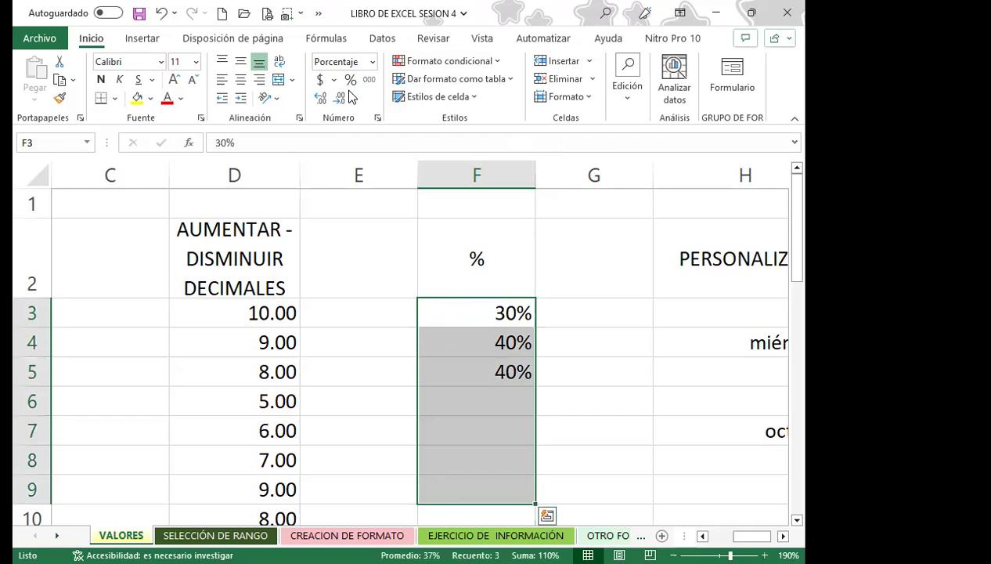
{"action": "left_click", "coordinate": [470, 322]}
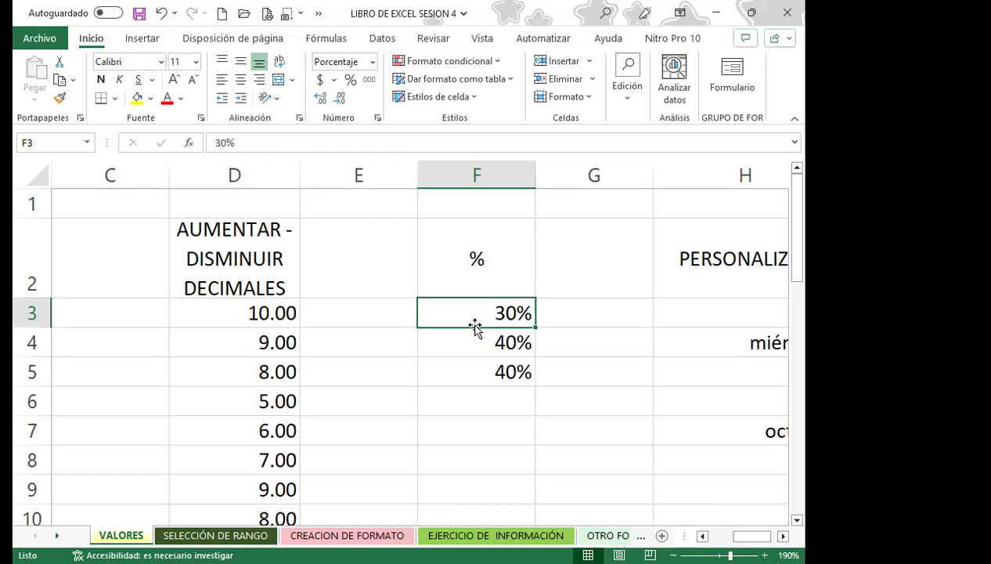
- Scroll to the price list, clear D29:D33, then undo to restore the dollar values
{"action": "scroll", "coordinate": [473, 328], "scroll_direction": "down", "scroll_amount": 1, "text": "ctrl"}
{"action": "scroll", "coordinate": [462, 329], "scroll_direction": "down", "scroll_amount": 1}
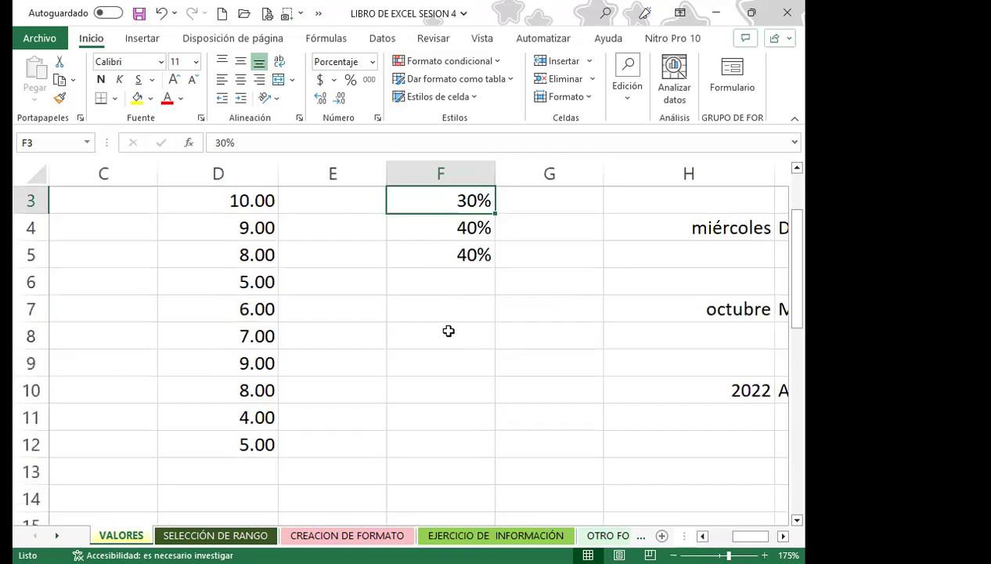
{"action": "scroll", "coordinate": [450, 332], "scroll_direction": "down", "scroll_amount": 1, "text": "ctrl"}
{"action": "scroll", "coordinate": [408, 287], "scroll_direction": "up", "scroll_amount": 1}
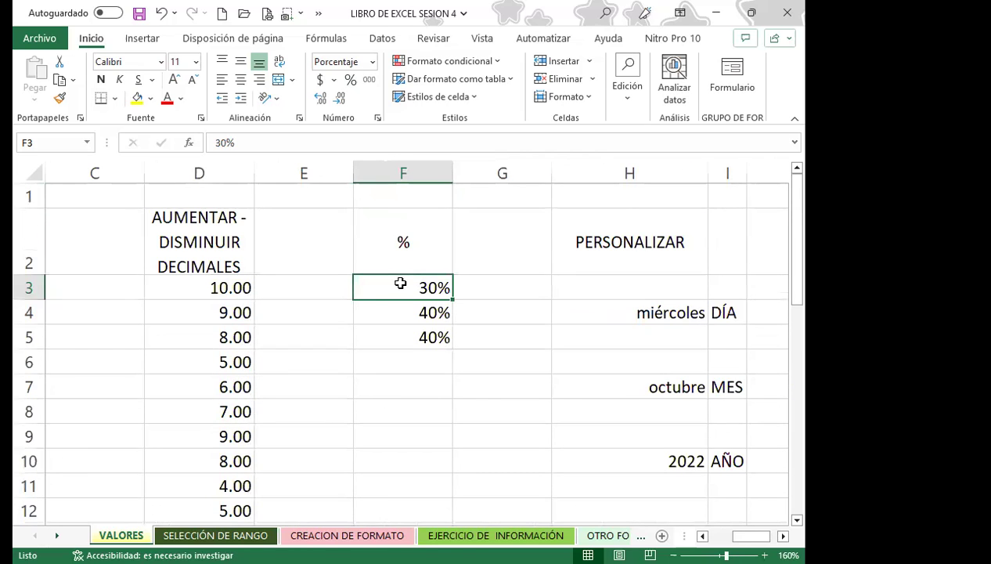
{"action": "scroll", "coordinate": [250, 337], "scroll_direction": "down", "scroll_amount": 1}
{"action": "scroll", "coordinate": [249, 352], "scroll_direction": "up", "scroll_amount": 1}
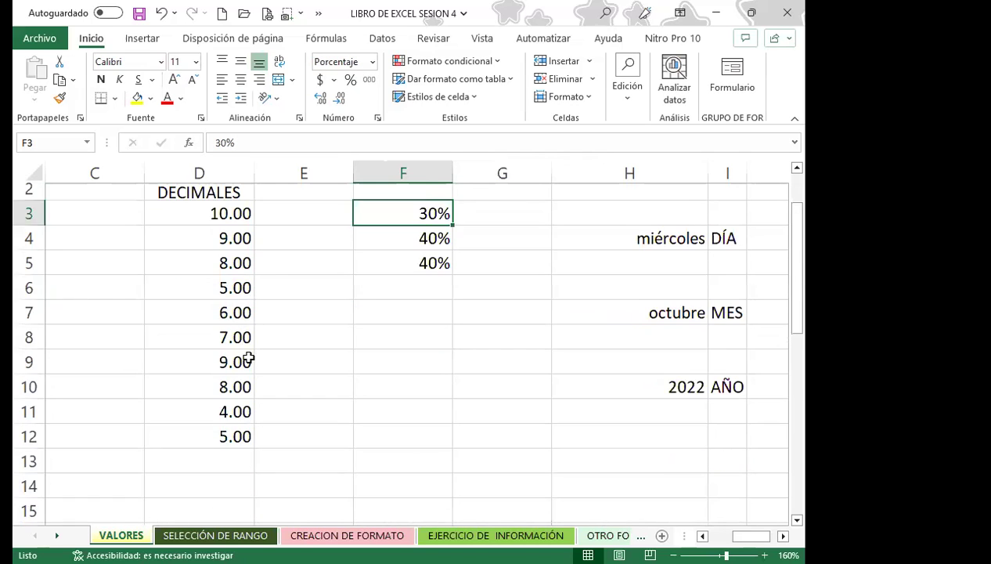
{"action": "scroll", "coordinate": [249, 358], "scroll_direction": "down", "scroll_amount": 3}
{"action": "scroll", "coordinate": [239, 387], "scroll_direction": "down", "scroll_amount": 1}
{"action": "scroll", "coordinate": [237, 411], "scroll_direction": "down", "scroll_amount": 2}
{"action": "scroll", "coordinate": [237, 412], "scroll_direction": "down", "scroll_amount": 2}
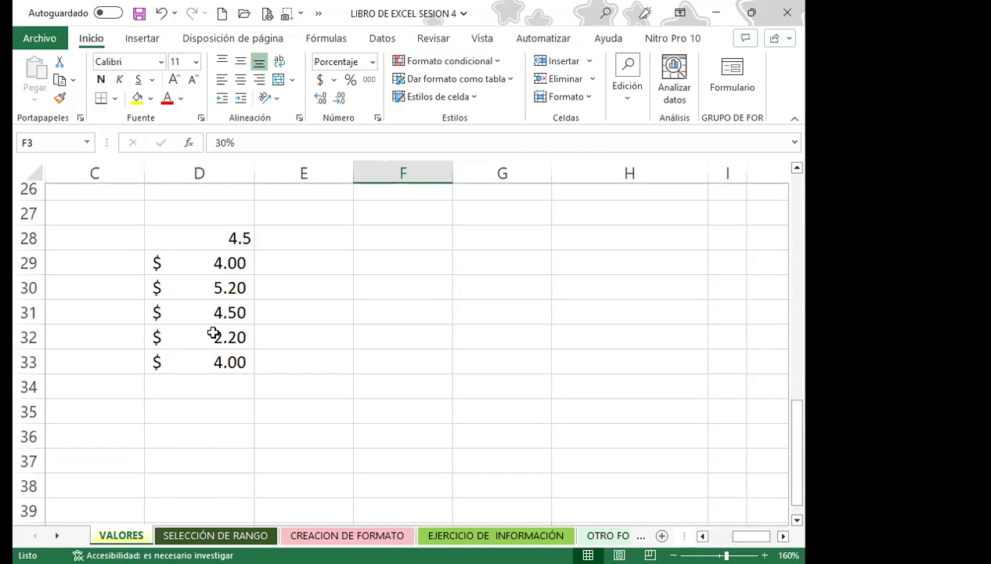
{"action": "scroll", "coordinate": [219, 368], "scroll_direction": "up", "scroll_amount": 1}
{"action": "left_click_drag", "start_coordinate": [214, 336], "coordinate": [210, 448]}
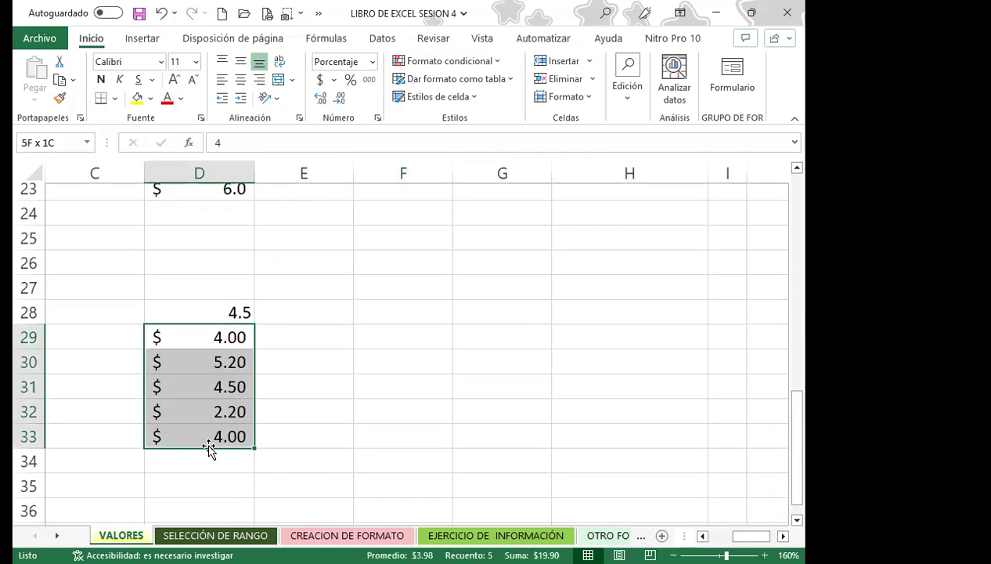
{"action": "key", "text": "Delete"}
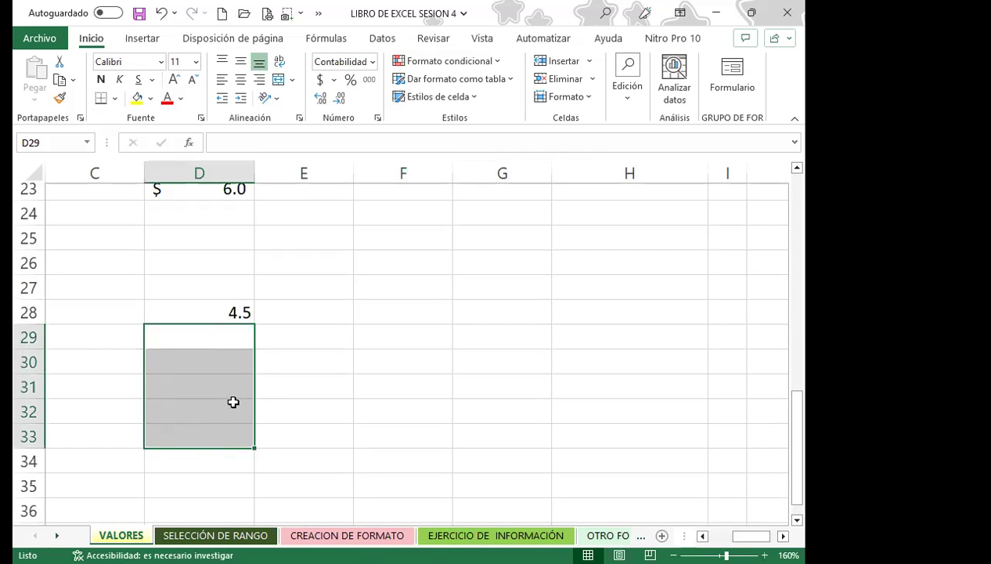
{"action": "key", "text": "ctrl+z"}
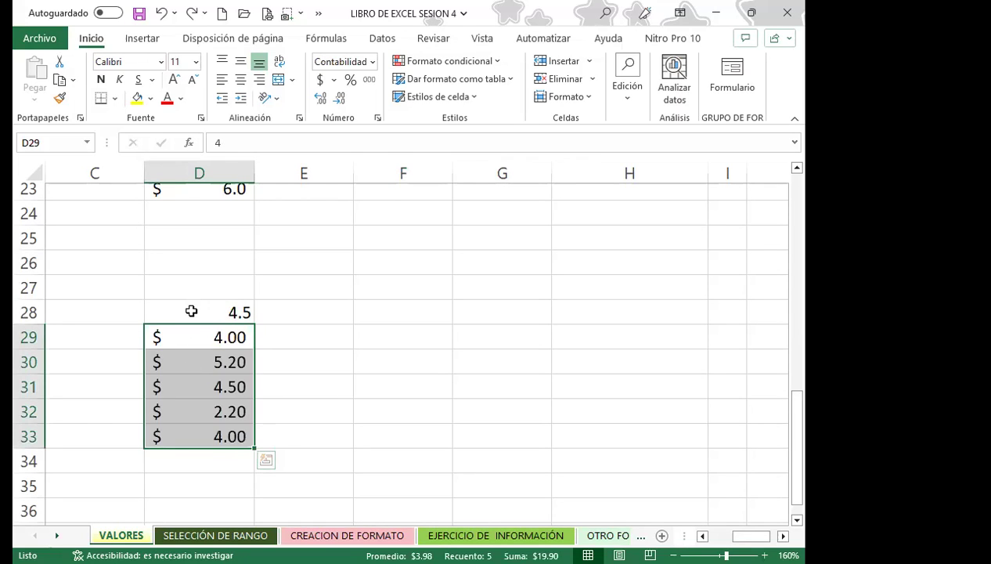
- Compare the plain 4.5 in D28 with the dollar values in D29:D33
{"action": "left_click", "coordinate": [200, 305]}
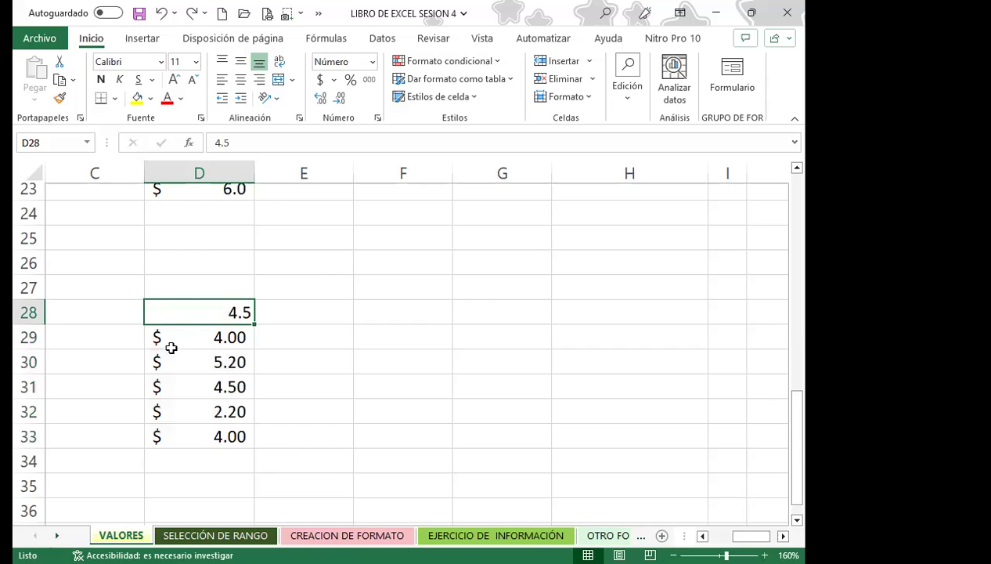
{"action": "left_click", "coordinate": [196, 338]}
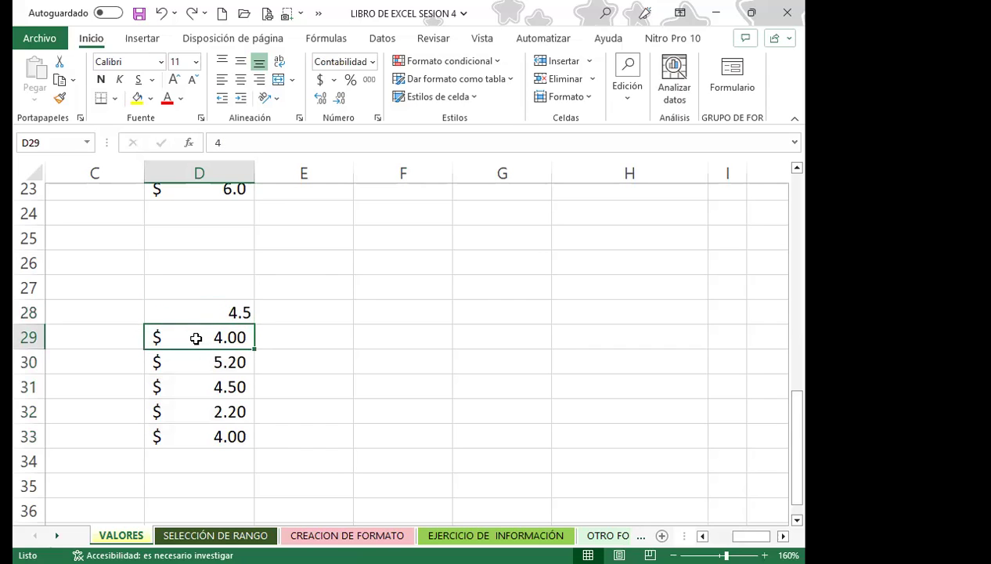
{"action": "left_click", "coordinate": [232, 304]}
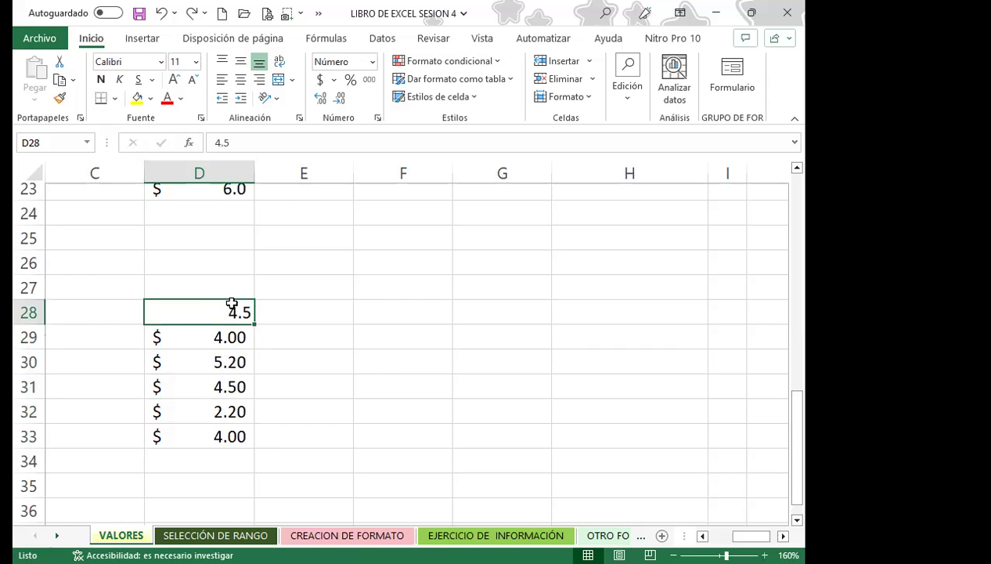
{"action": "left_click_drag", "start_coordinate": [199, 336], "coordinate": [202, 436]}
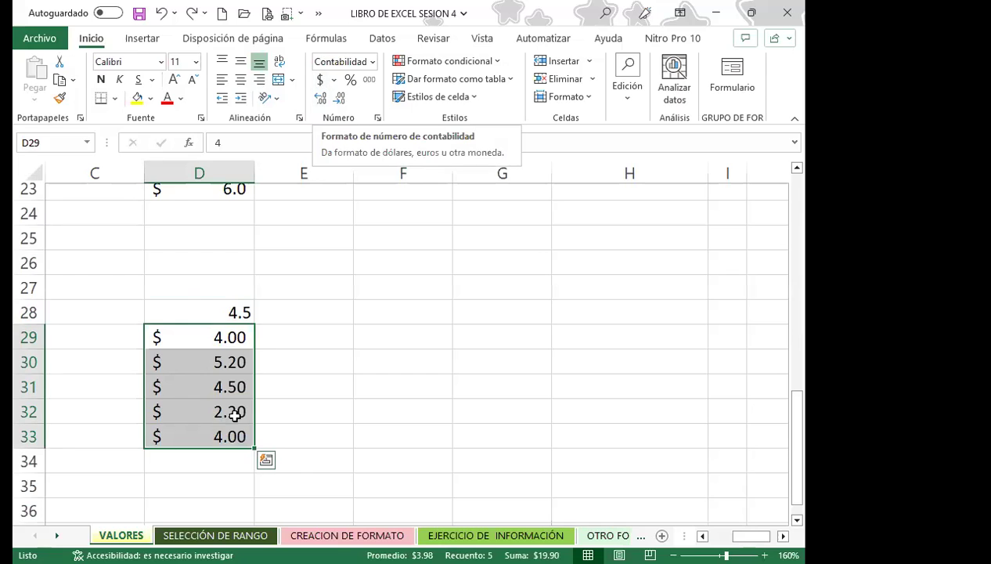
{"action": "left_click", "coordinate": [311, 365]}
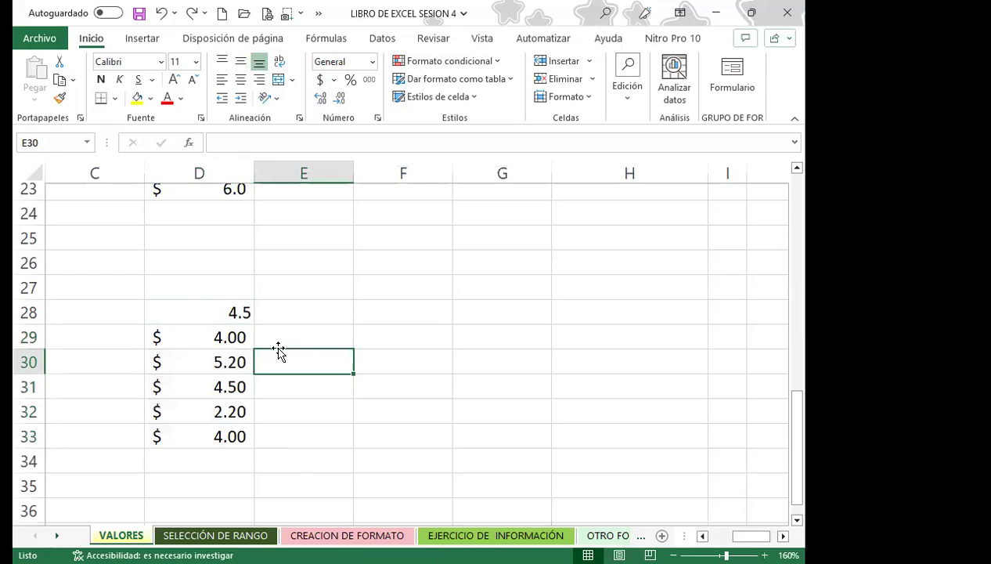
{"action": "left_click_drag", "start_coordinate": [206, 339], "coordinate": [205, 432]}
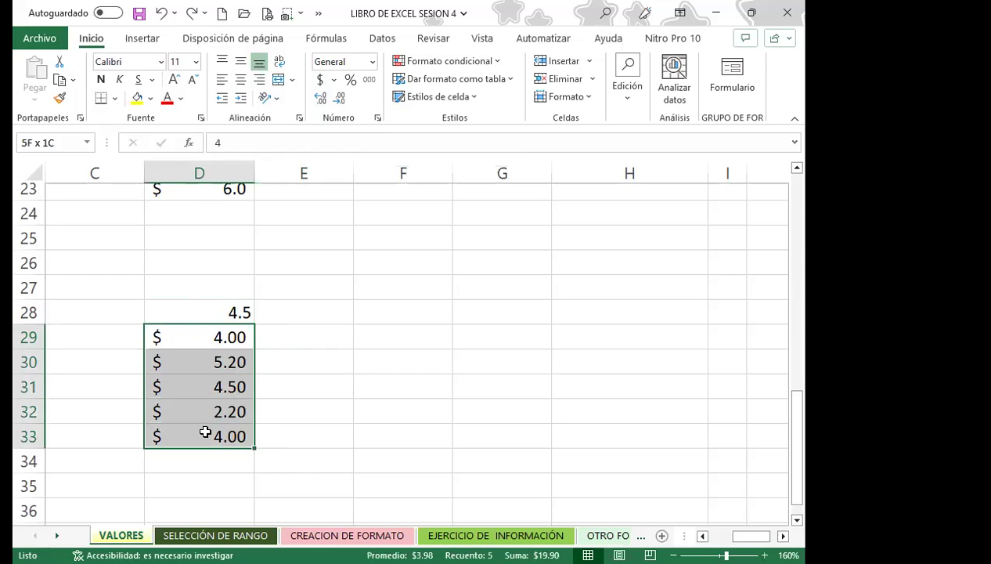
{"action": "left_click", "coordinate": [198, 313]}
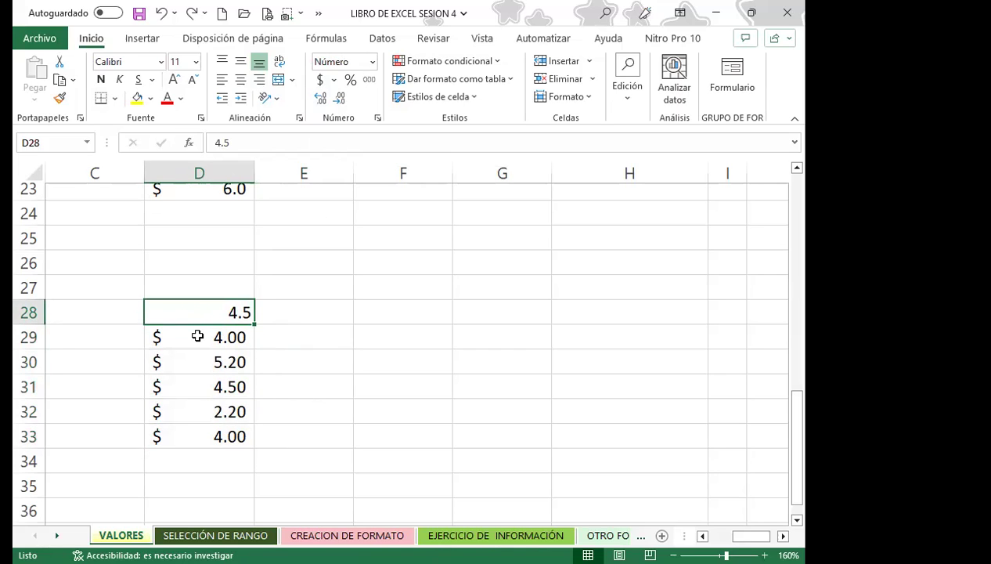
{"action": "left_click_drag", "start_coordinate": [197, 337], "coordinate": [192, 436]}
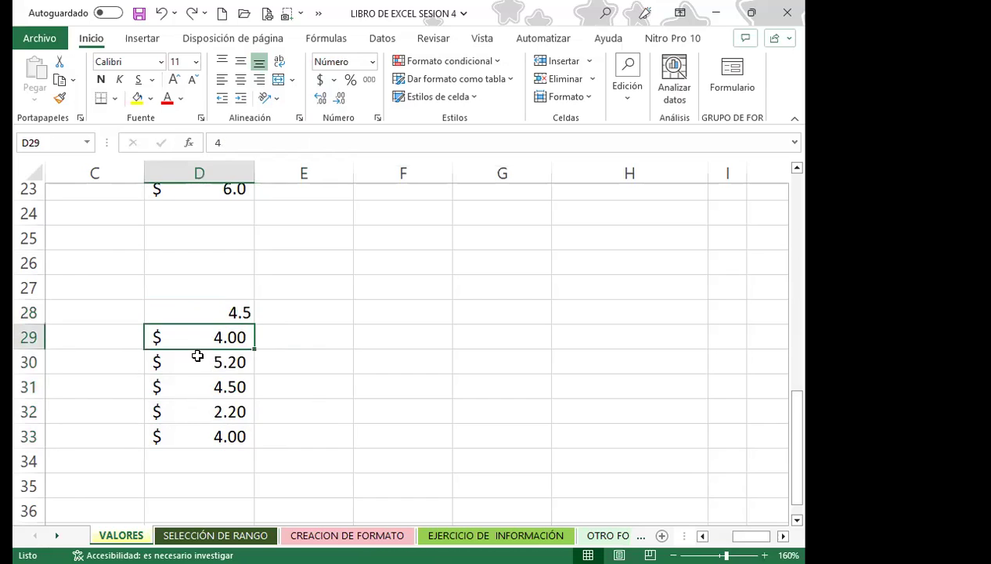
- Try Number and General formats on D29:D33, undo back to two decimals, and recheck D29
{"action": "left_click", "coordinate": [372, 61]}
{"action": "left_click", "coordinate": [375, 129]}
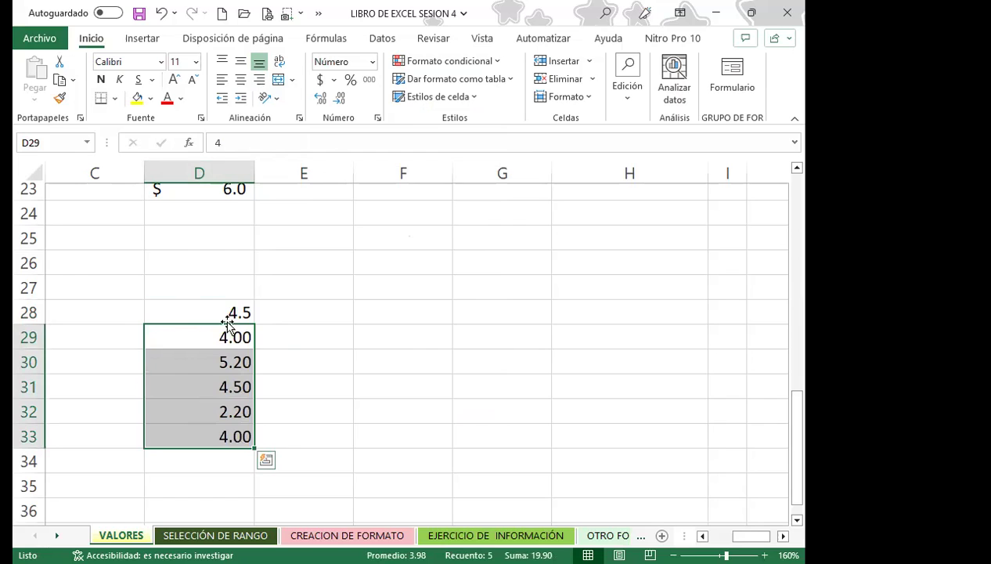
{"action": "left_click", "coordinate": [368, 66]}
{"action": "left_click", "coordinate": [388, 94]}
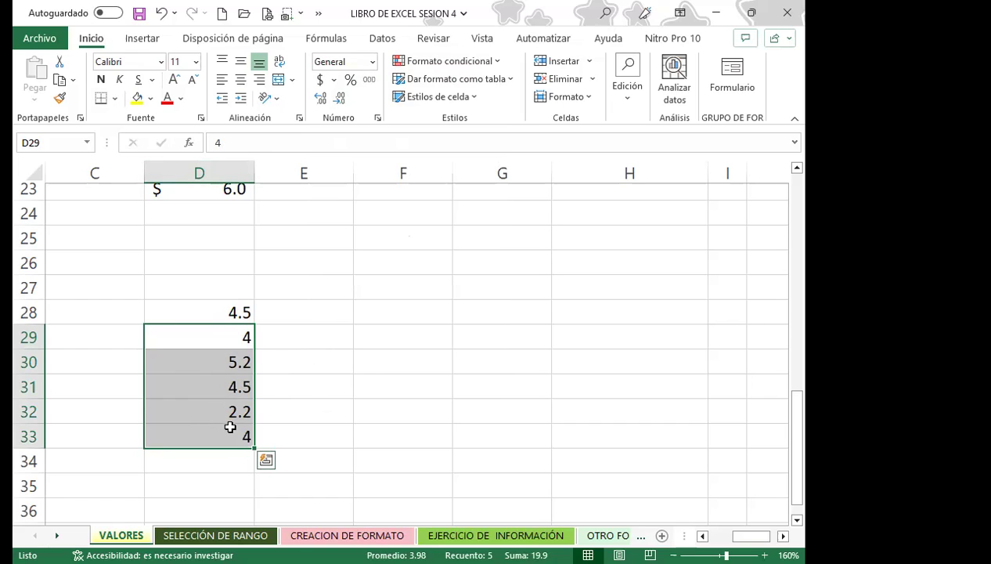
{"action": "key", "text": "ctrl+z"}
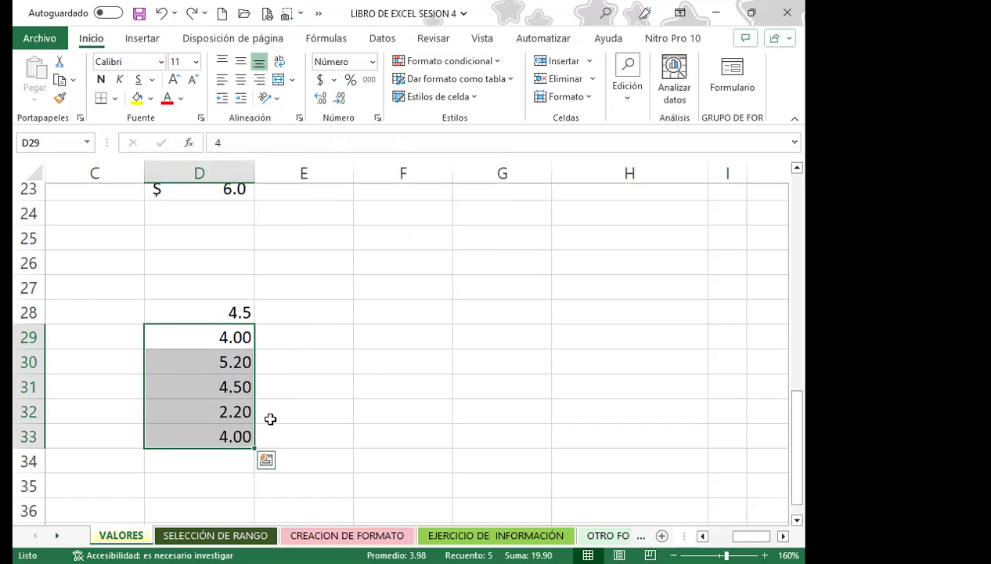
{"action": "left_click", "coordinate": [287, 378]}
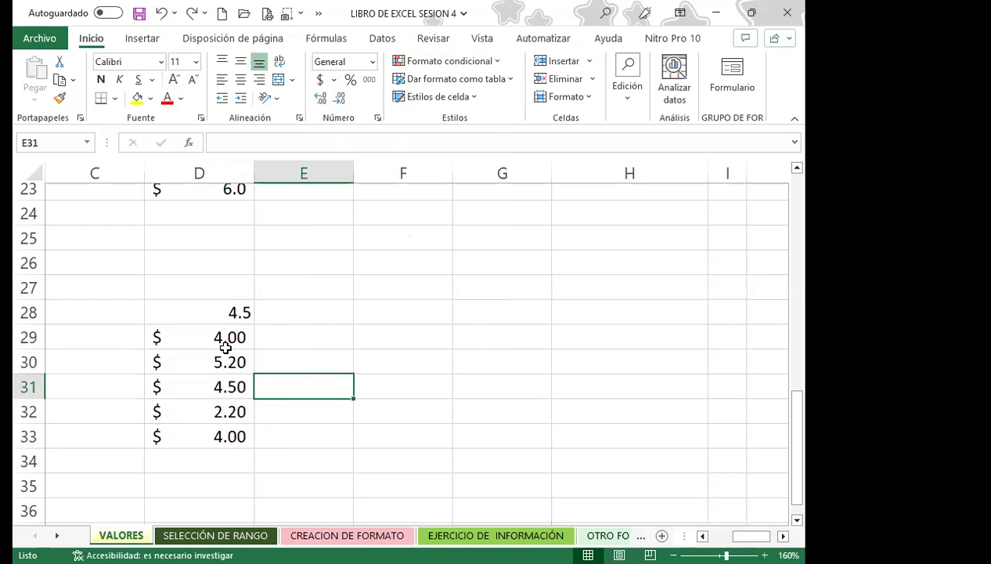
{"action": "left_click", "coordinate": [216, 340]}
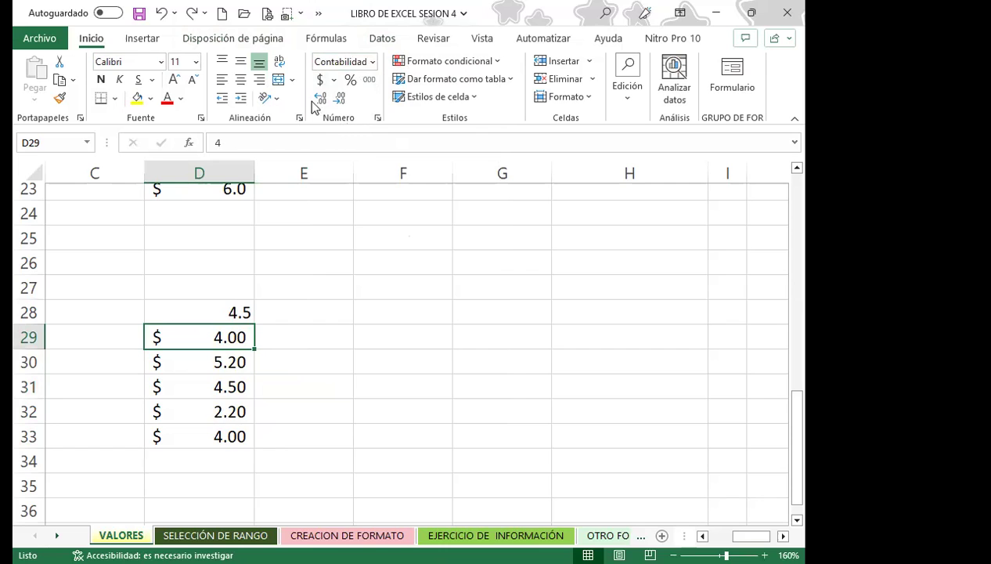
{"action": "left_click", "coordinate": [373, 61]}
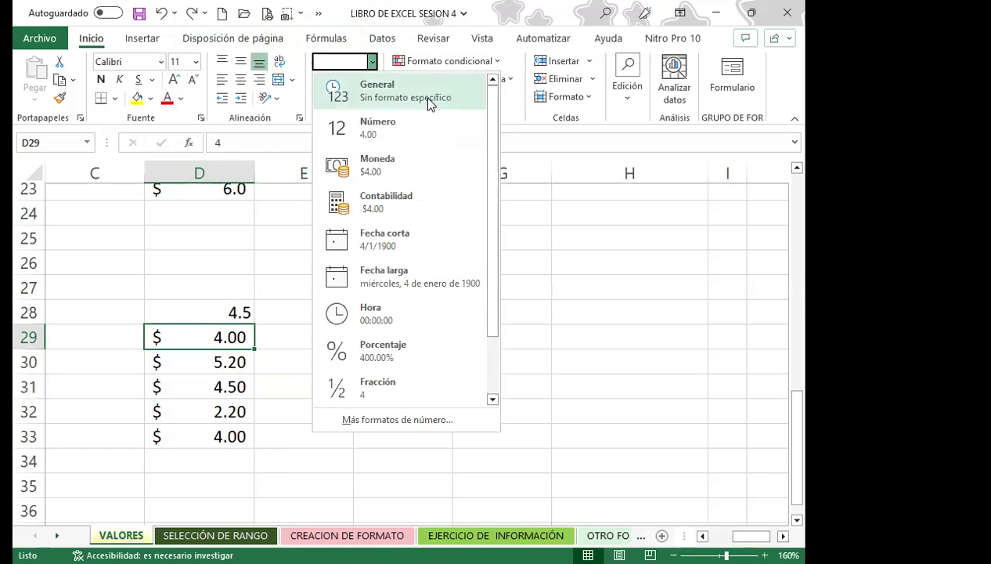
{"action": "left_click", "coordinate": [532, 385]}
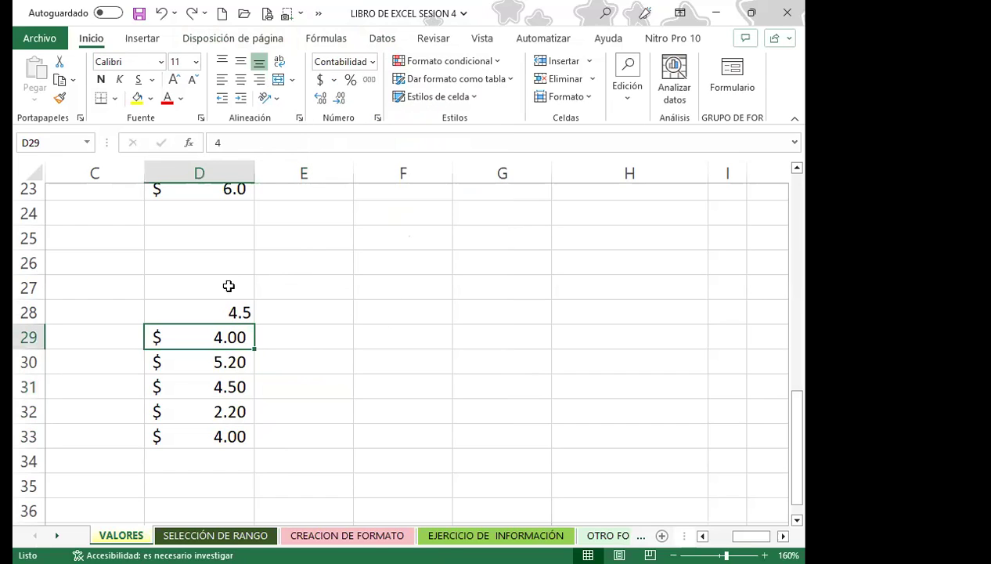
- Enter 4.1 in the empty cell D27
{"action": "left_click", "coordinate": [213, 312]}
{"action": "left_click", "coordinate": [225, 280]}
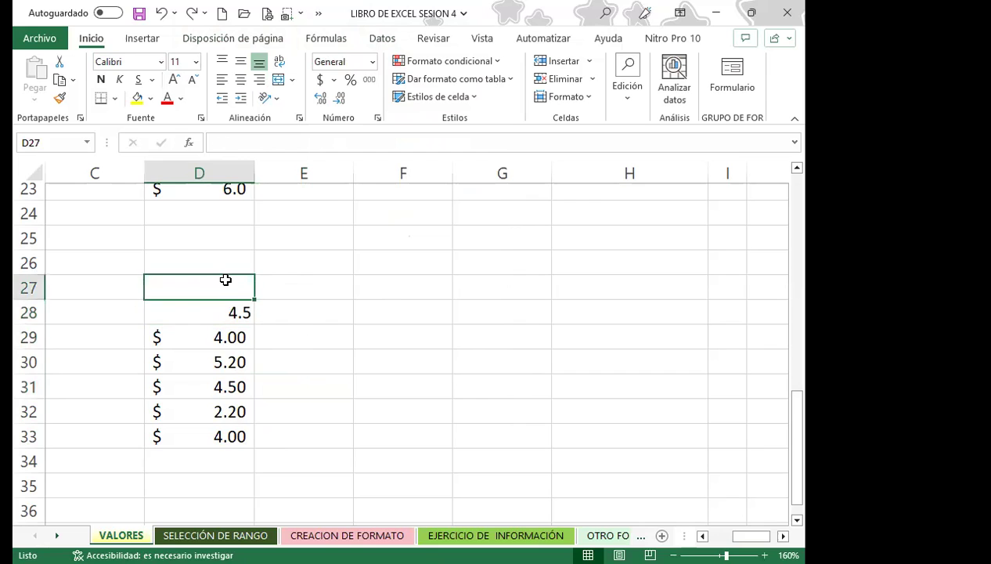
{"action": "type", "text": "4.1"}
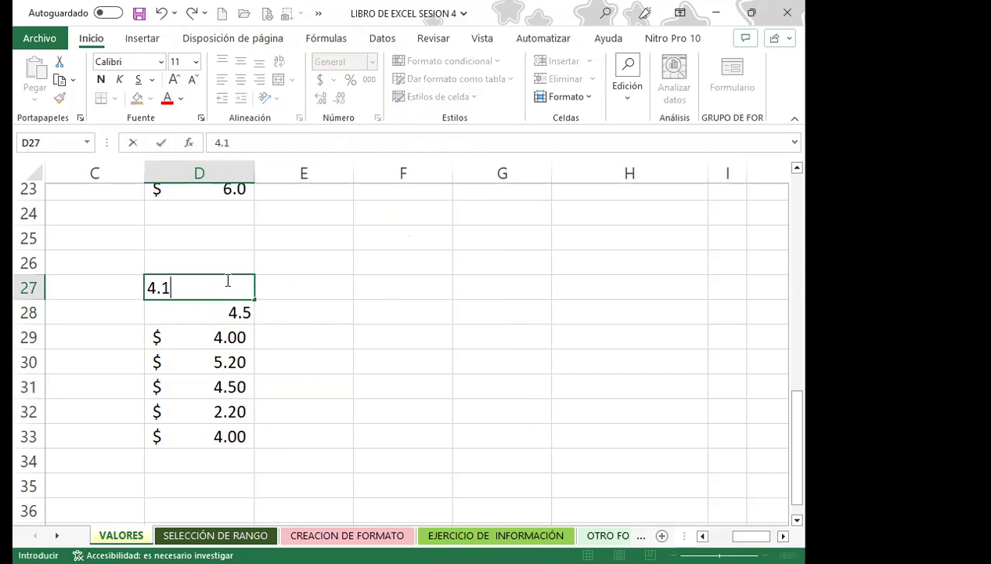
{"action": "left_click", "coordinate": [297, 312]}
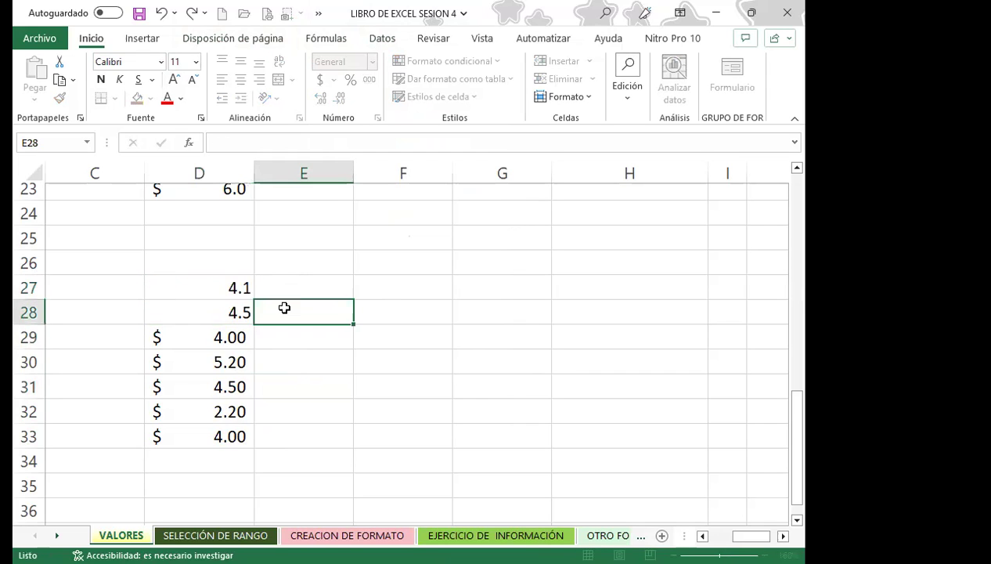
- Paint D27's General format onto D29:D33 with Copiar formato, then verify D28 and D29
{"action": "left_click", "coordinate": [210, 286]}
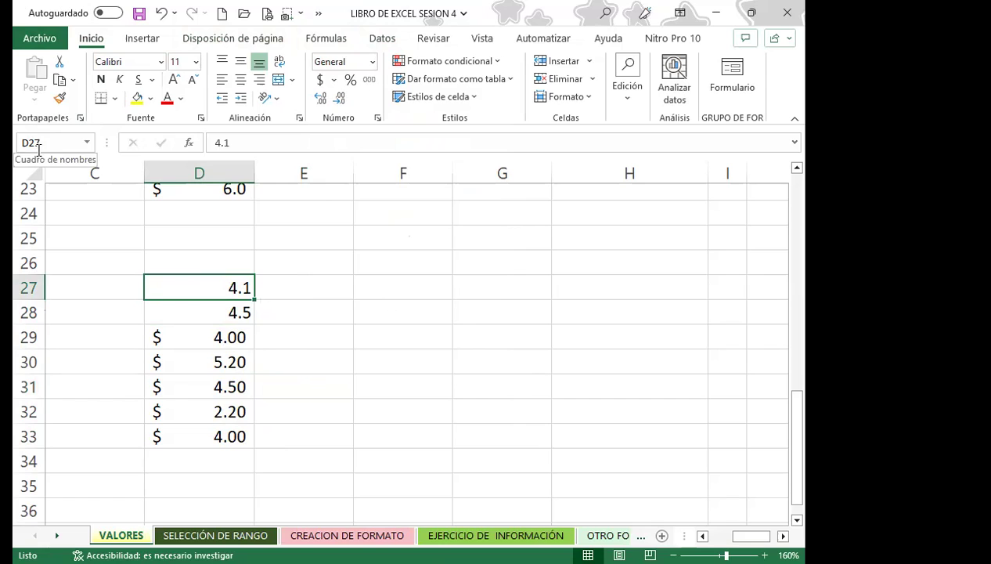
{"action": "left_click", "coordinate": [60, 99]}
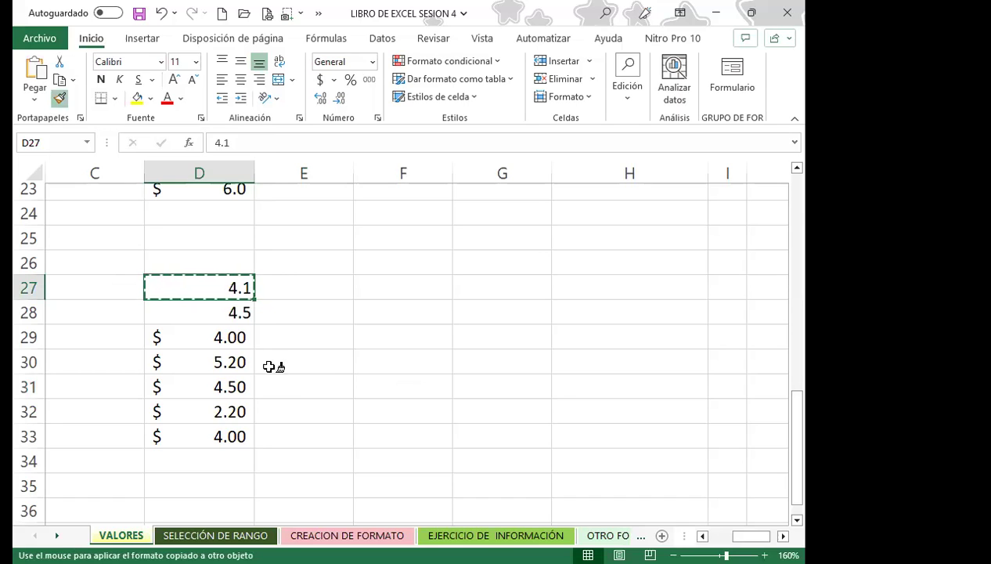
{"action": "left_click_drag", "start_coordinate": [224, 337], "coordinate": [225, 436]}
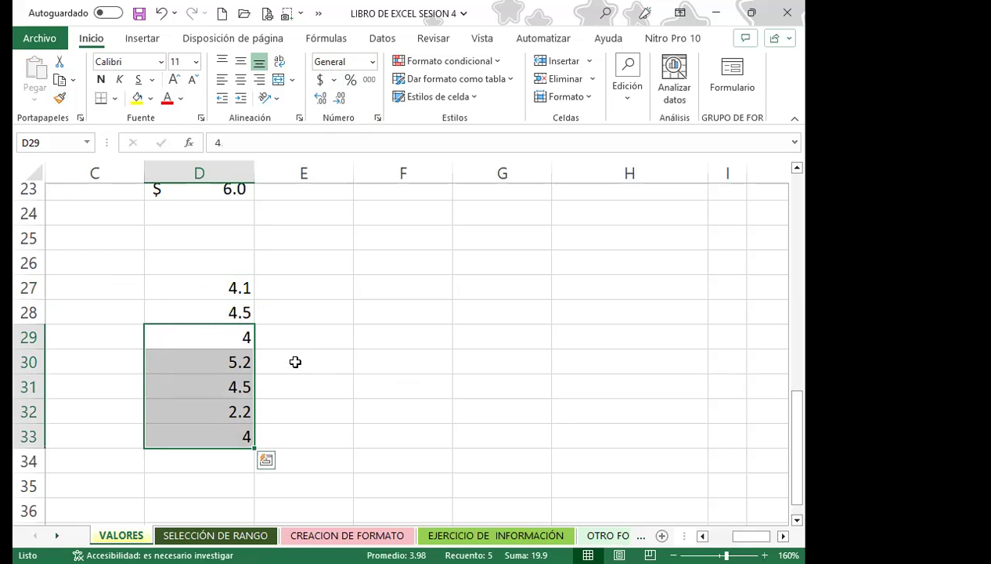
{"action": "left_click", "coordinate": [200, 304]}
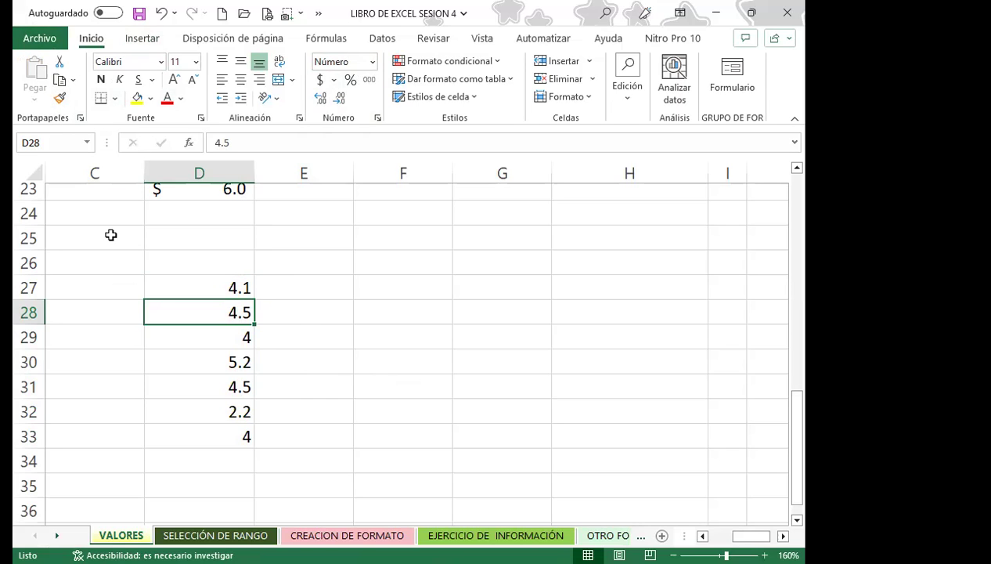
{"action": "left_click", "coordinate": [221, 333]}
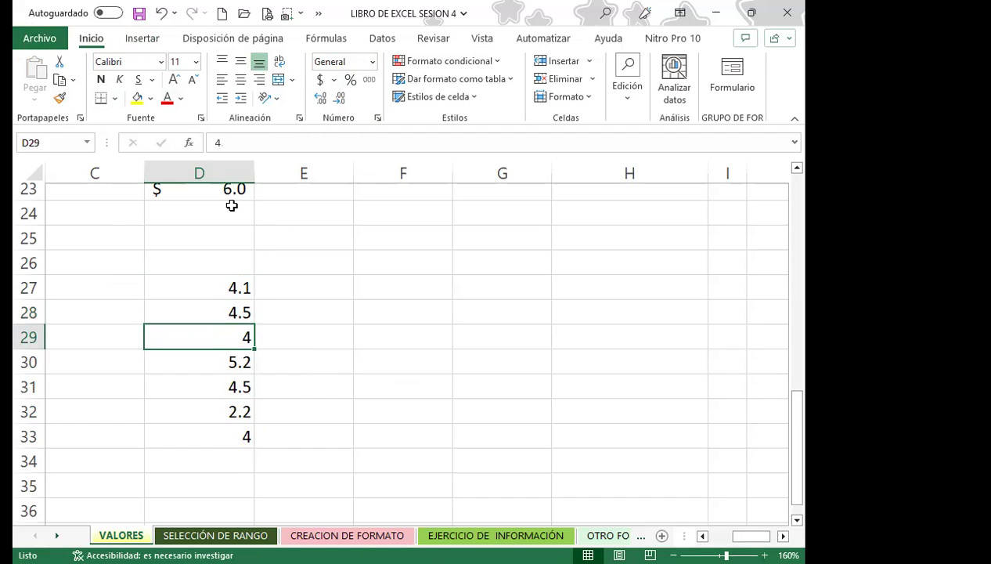
{"action": "left_click", "coordinate": [373, 62]}
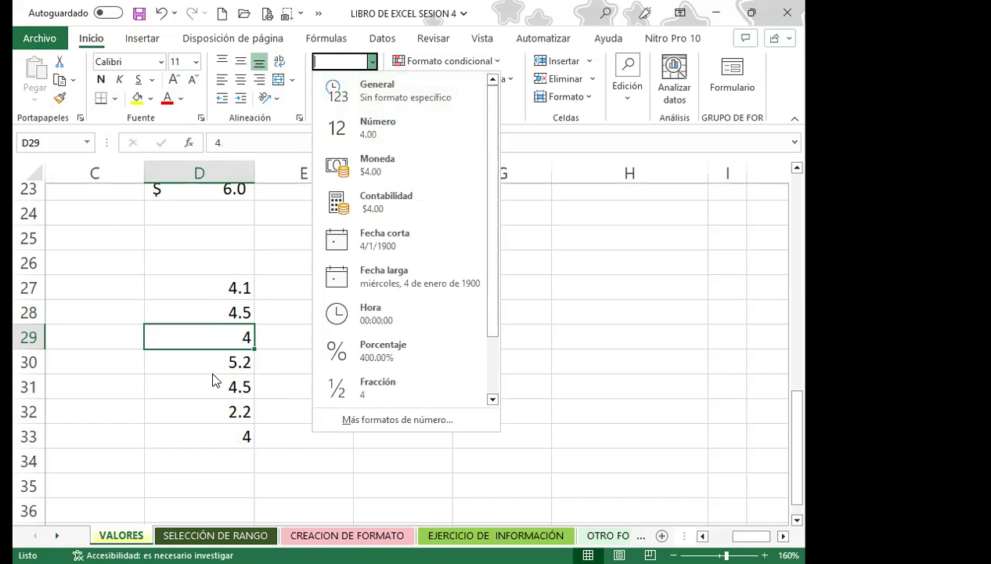
{"action": "left_click", "coordinate": [213, 336]}
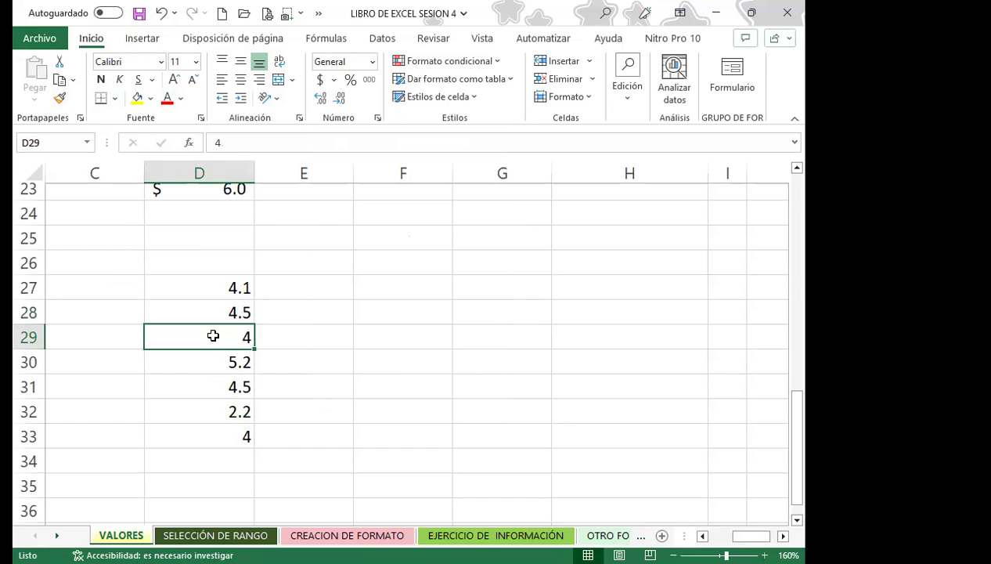
- Review the D27:D33 values and the date format in B10
{"action": "left_click_drag", "start_coordinate": [219, 298], "coordinate": [220, 431]}
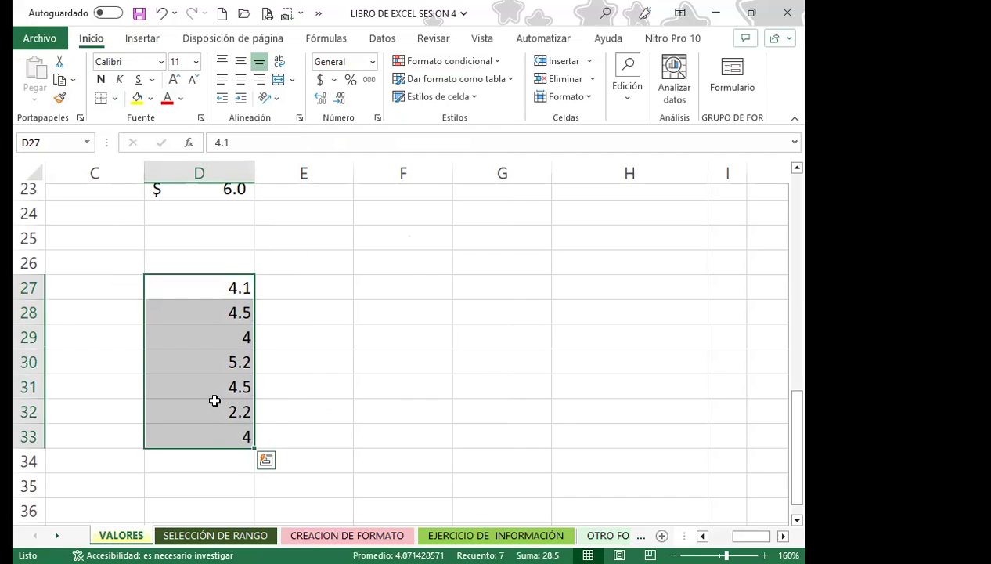
{"action": "scroll", "coordinate": [214, 396], "scroll_direction": "up", "scroll_amount": 3}
{"action": "scroll", "coordinate": [215, 396], "scroll_direction": "up", "scroll_amount": 3}
{"action": "scroll", "coordinate": [214, 384], "scroll_direction": "up", "scroll_amount": 1}
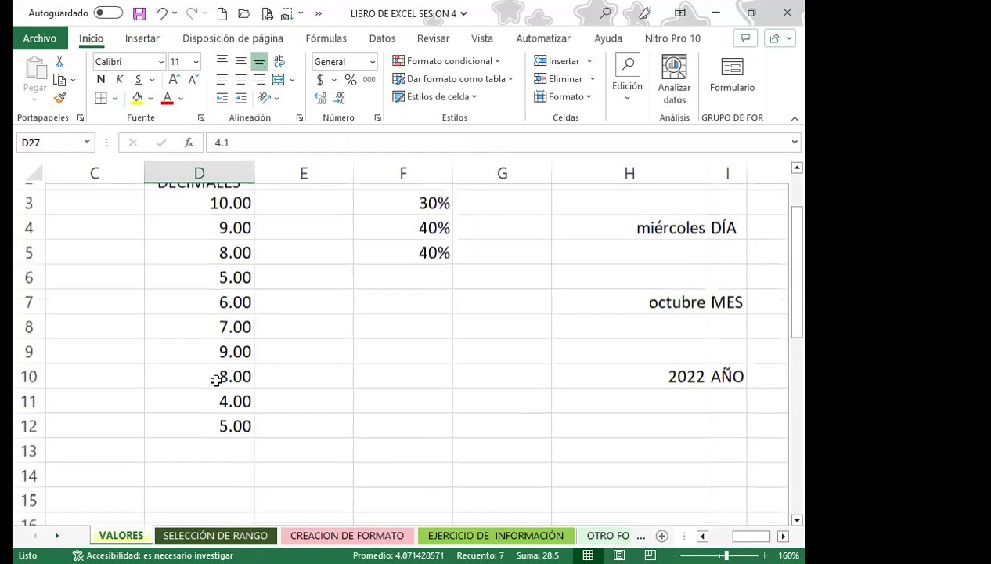
{"action": "scroll", "coordinate": [209, 369], "scroll_direction": "down", "scroll_amount": 1, "text": "ctrl"}
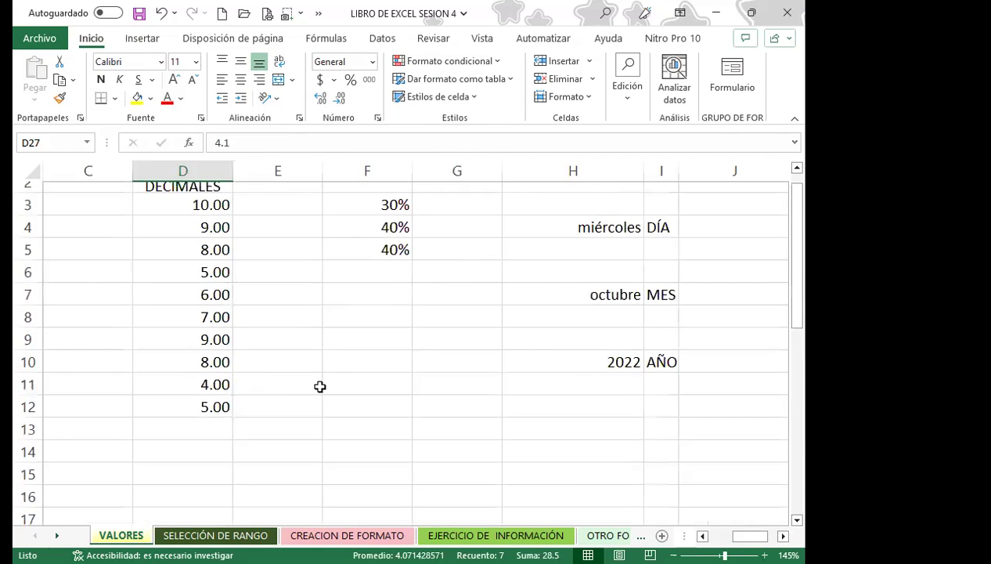
{"action": "scroll", "coordinate": [317, 387], "scroll_direction": "down", "scroll_amount": 2, "text": "ctrl"}
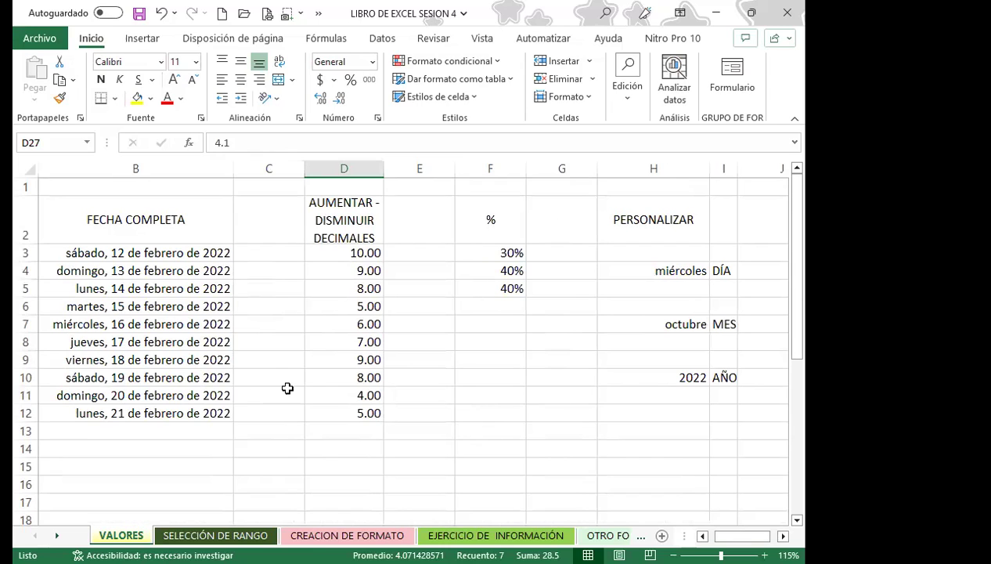
{"action": "left_click", "coordinate": [192, 380]}
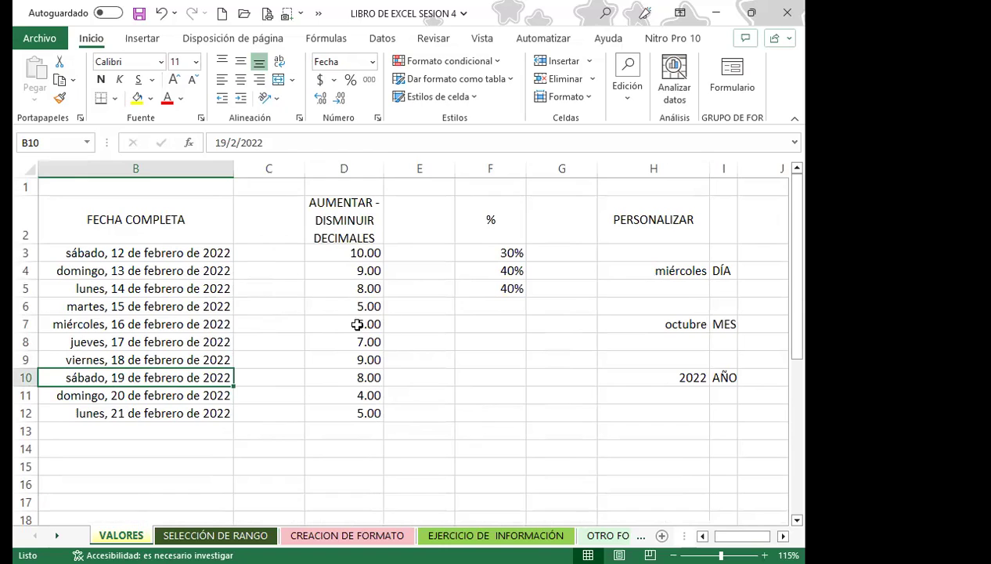
{"action": "left_click", "coordinate": [441, 377]}
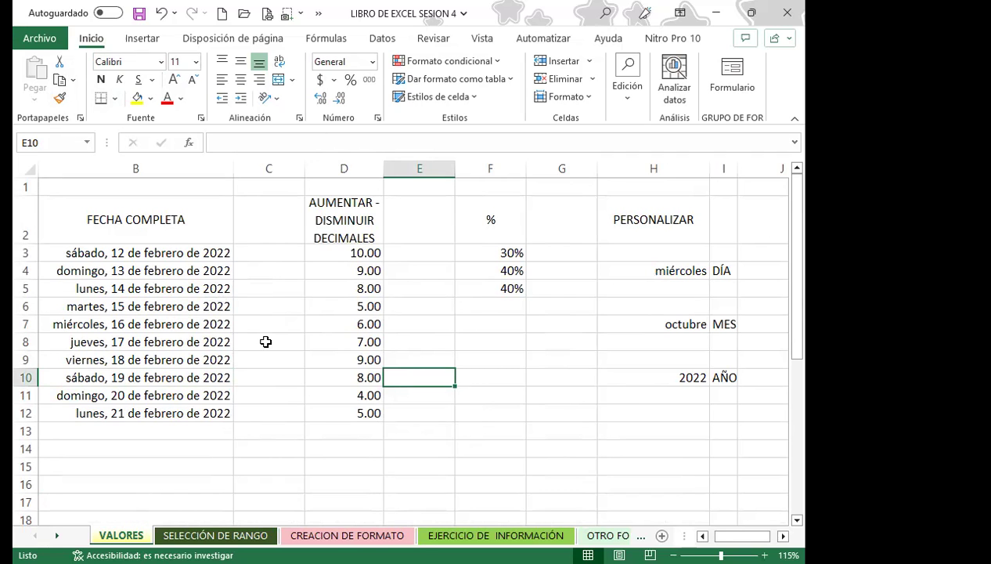
- Scroll the VALORES sheet once more and switch to the SELECCIÓN DE RANGO sheet
{"action": "scroll", "coordinate": [265, 338], "scroll_direction": "down", "scroll_amount": 1}
{"action": "scroll", "coordinate": [262, 338], "scroll_direction": "down", "scroll_amount": 4}
{"action": "scroll", "coordinate": [166, 321], "scroll_direction": "down", "scroll_amount": 2}
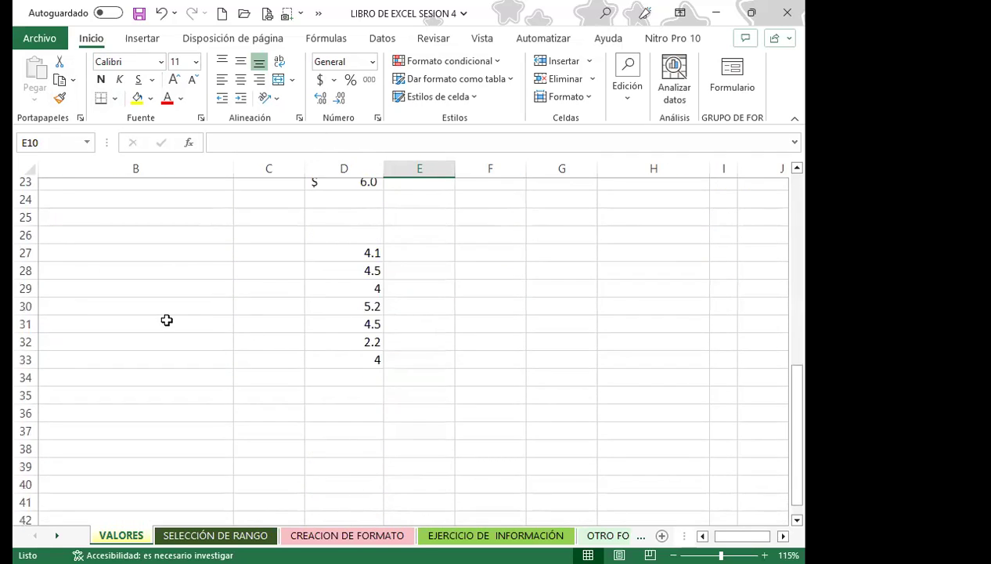
{"action": "scroll", "coordinate": [211, 357], "scroll_direction": "up", "scroll_amount": 7}
{"action": "left_click", "coordinate": [466, 389]}
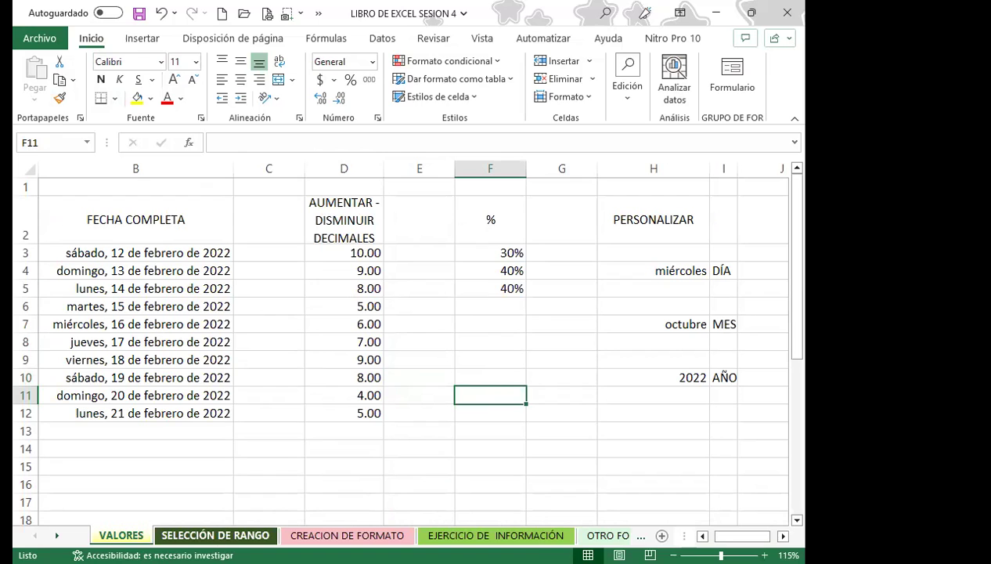
{"action": "left_click", "coordinate": [215, 536]}
- Select the sales table A3:H14, VENDEDORES headings through TOTAL, and open Formato de celdas
{"action": "left_click", "coordinate": [220, 426]}
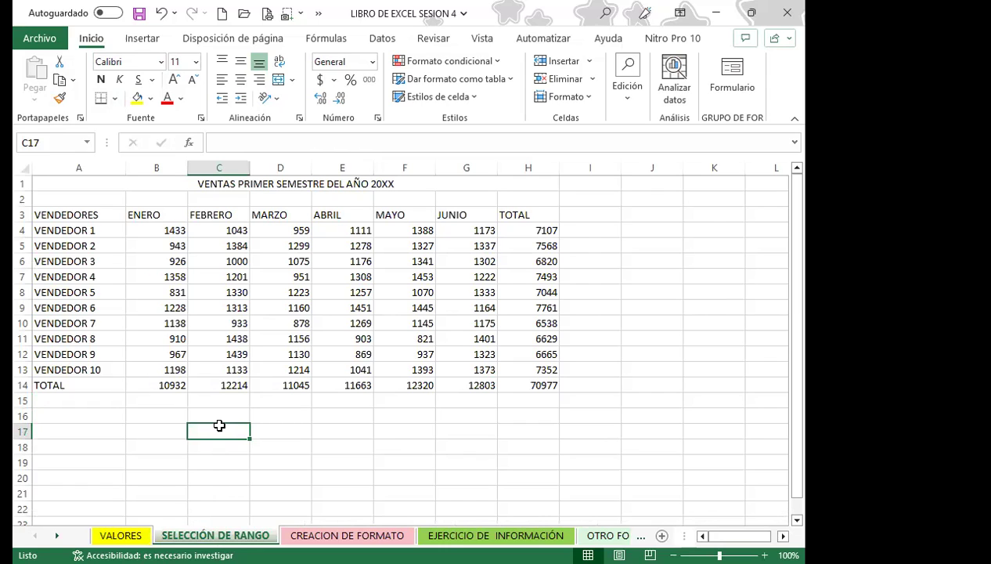
{"action": "left_click", "coordinate": [86, 338]}
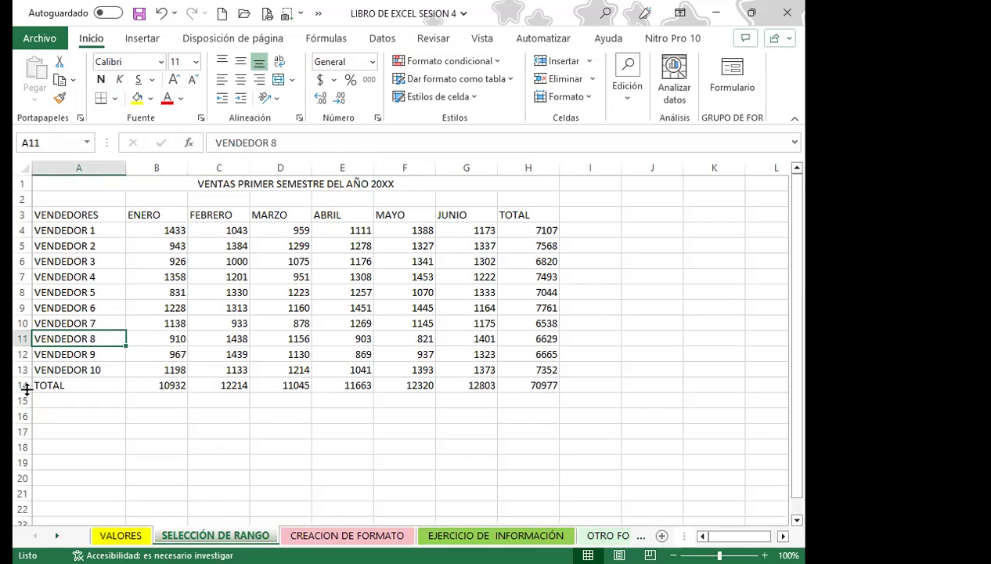
{"action": "left_click", "coordinate": [49, 368]}
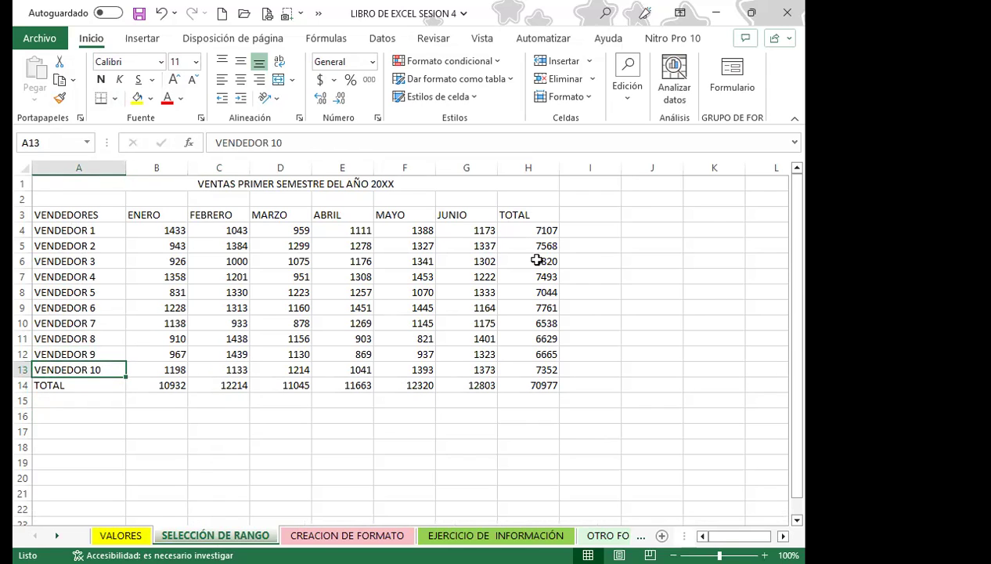
{"action": "left_click_drag", "start_coordinate": [538, 368], "coordinate": [538, 355]}
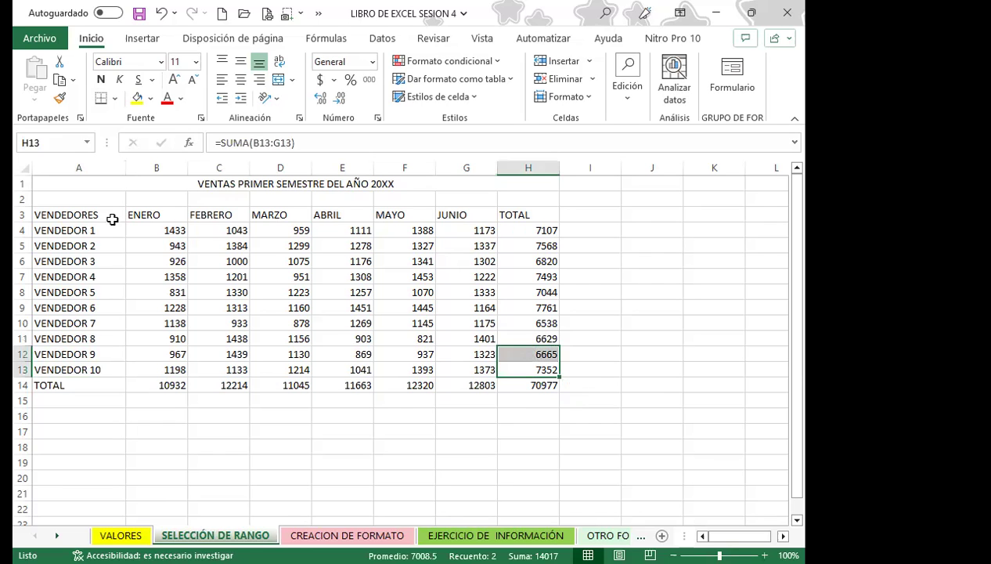
{"action": "left_click_drag", "start_coordinate": [70, 215], "coordinate": [533, 387]}
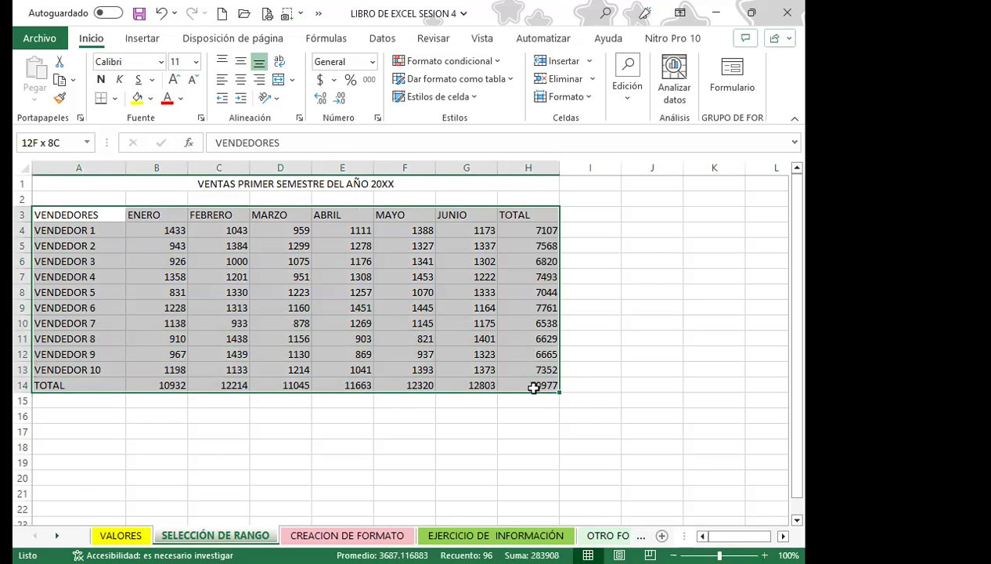
{"action": "left_click", "coordinate": [200, 117]}
- Give A3:H14 green dashed outline and inside borders, then select header row A3:H3
{"action": "left_click_drag", "start_coordinate": [228, 91], "coordinate": [486, 102]}
{"action": "left_click", "coordinate": [536, 139]}
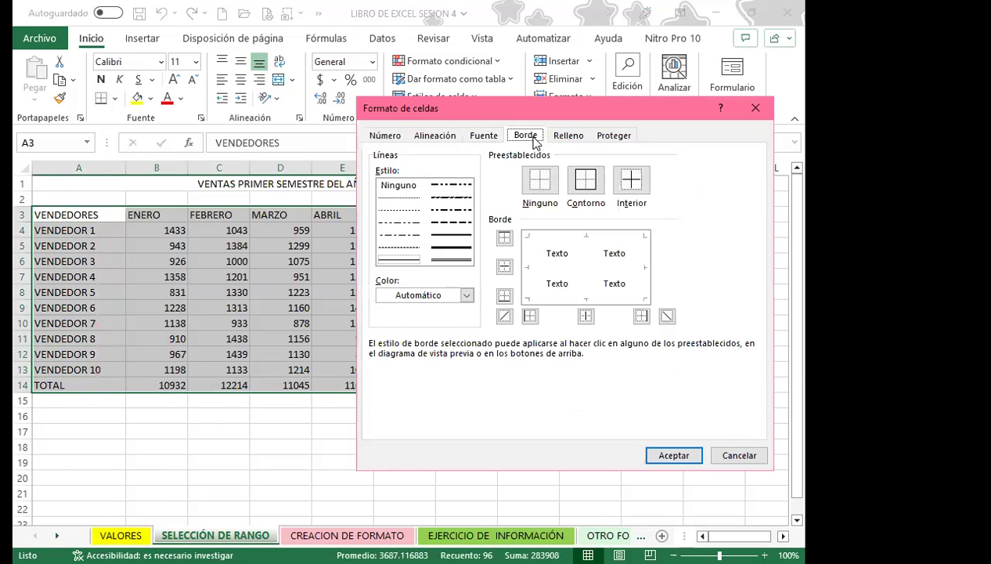
{"action": "left_click", "coordinate": [452, 248]}
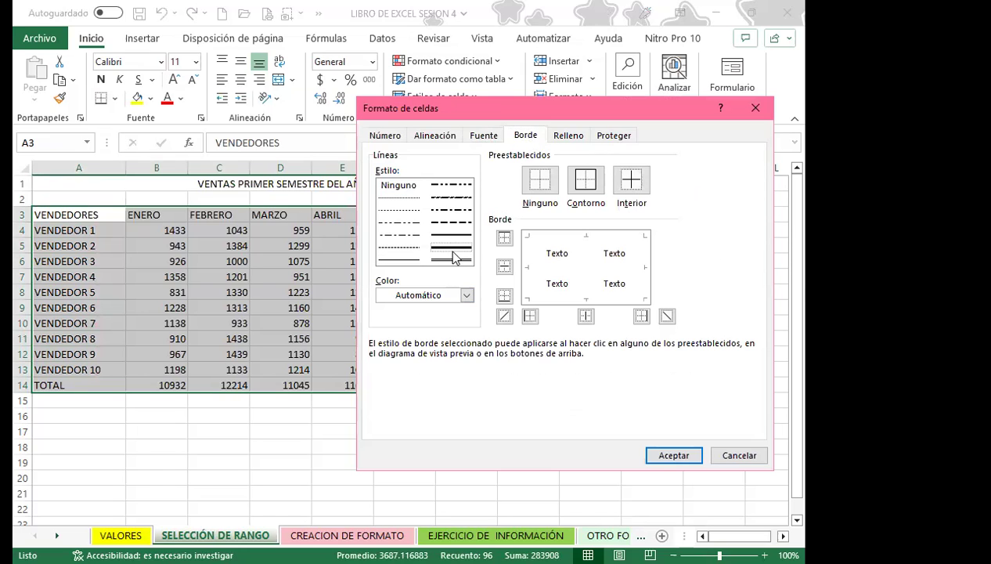
{"action": "left_click", "coordinate": [466, 295]}
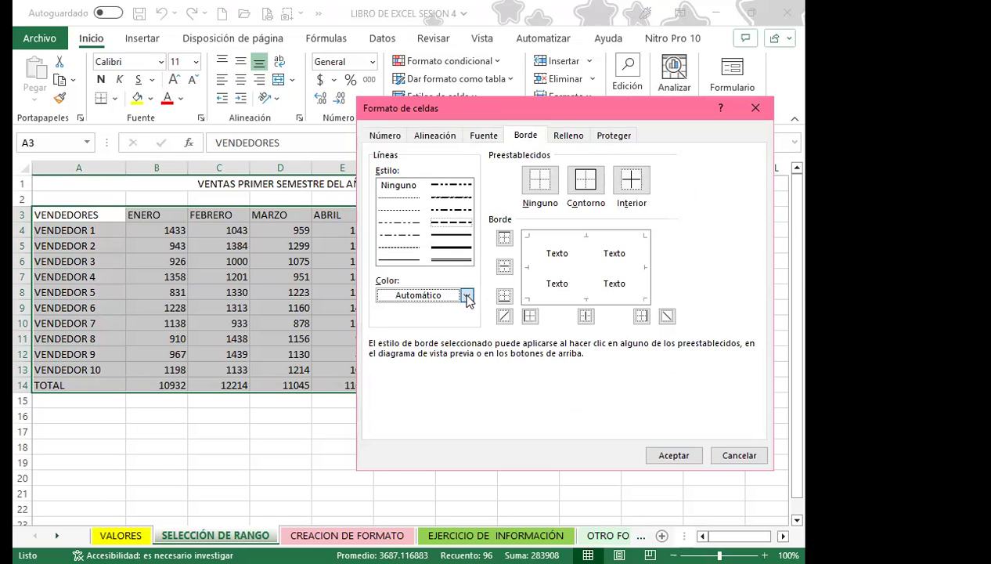
{"action": "left_click", "coordinate": [466, 296]}
{"action": "left_click", "coordinate": [423, 507]}
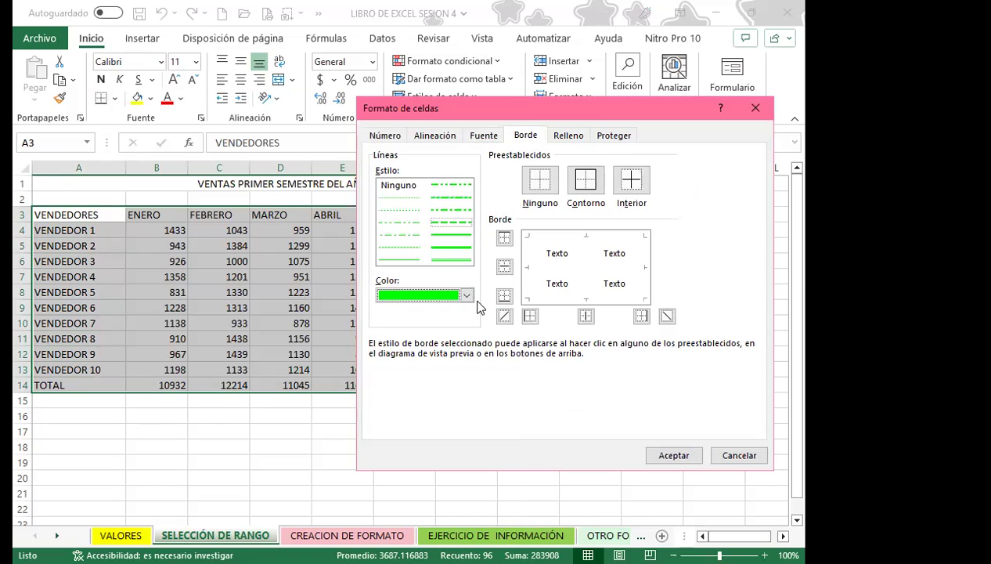
{"action": "left_click", "coordinate": [467, 297]}
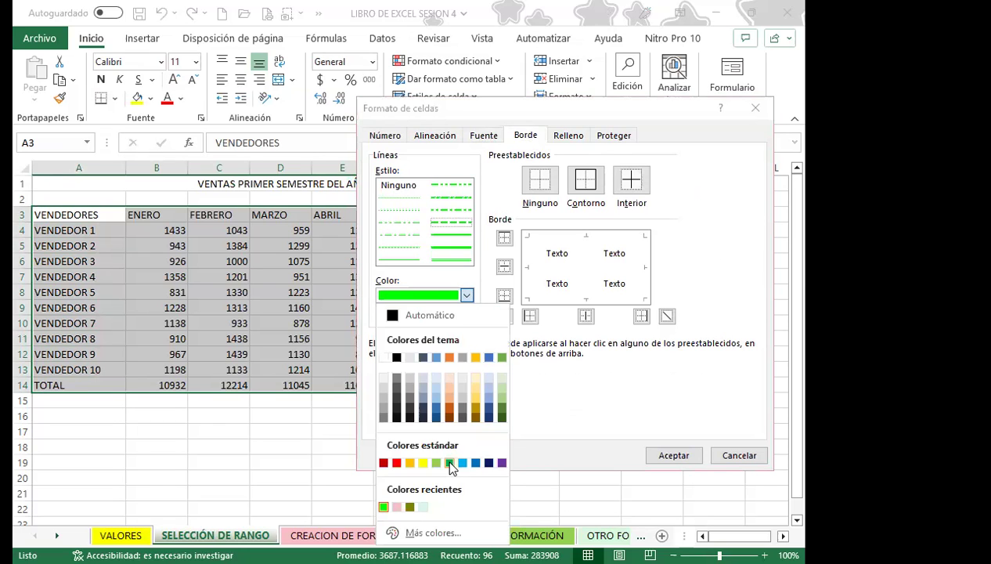
{"action": "left_click", "coordinate": [449, 463]}
{"action": "left_click", "coordinate": [631, 180]}
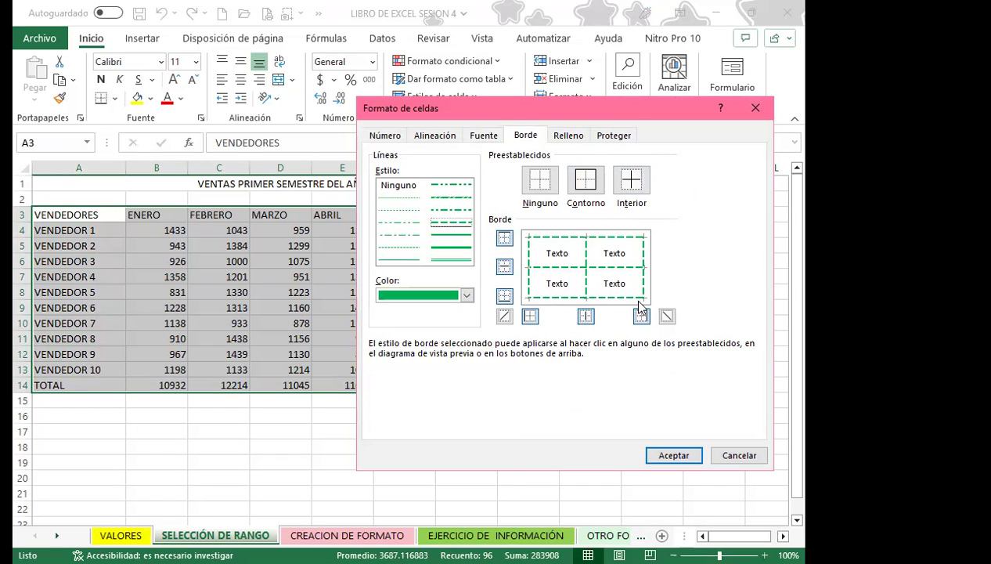
{"action": "left_click", "coordinate": [669, 456]}
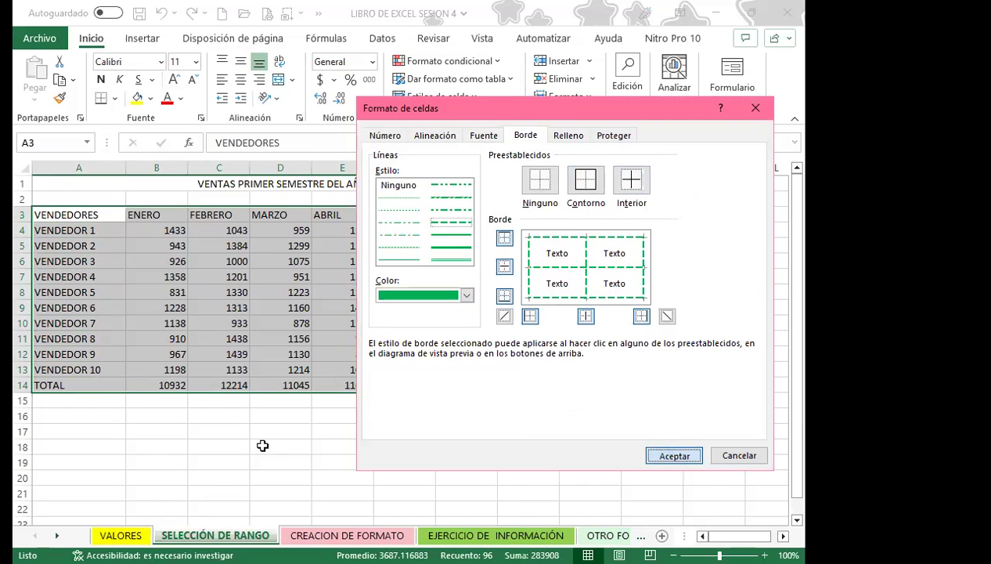
{"action": "left_click", "coordinate": [263, 446]}
{"action": "left_click_drag", "start_coordinate": [77, 217], "coordinate": [525, 217]}
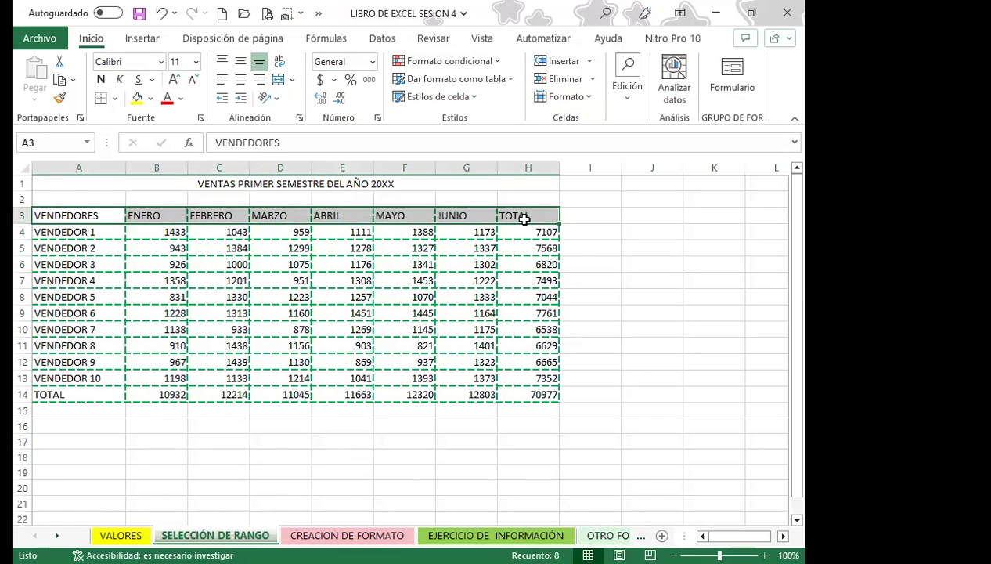
- Start a two-colour gradient fill for the header row using pink and light green
{"action": "left_click", "coordinate": [201, 118]}
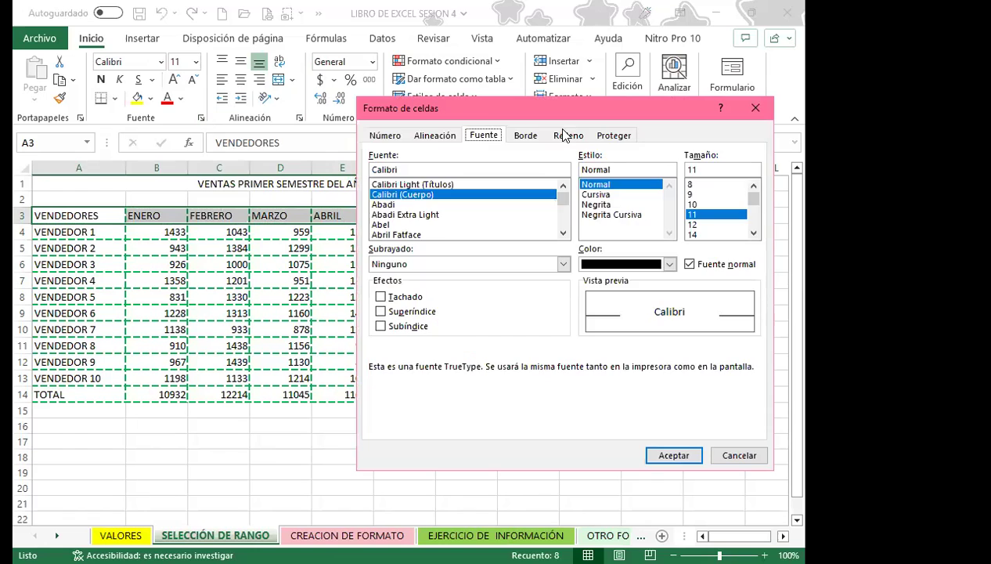
{"action": "left_click", "coordinate": [569, 135]}
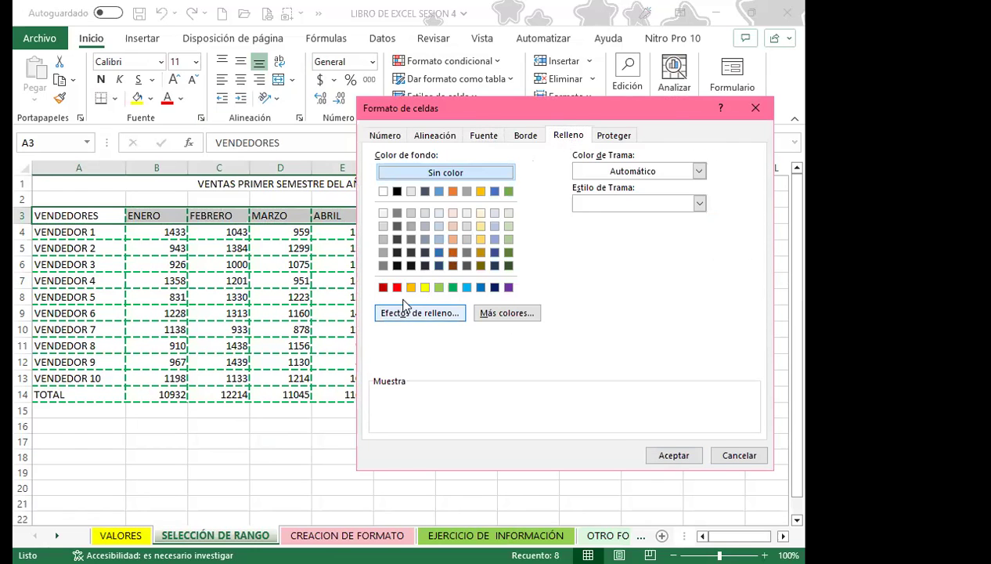
{"action": "left_click", "coordinate": [417, 314]}
{"action": "left_click", "coordinate": [633, 190]}
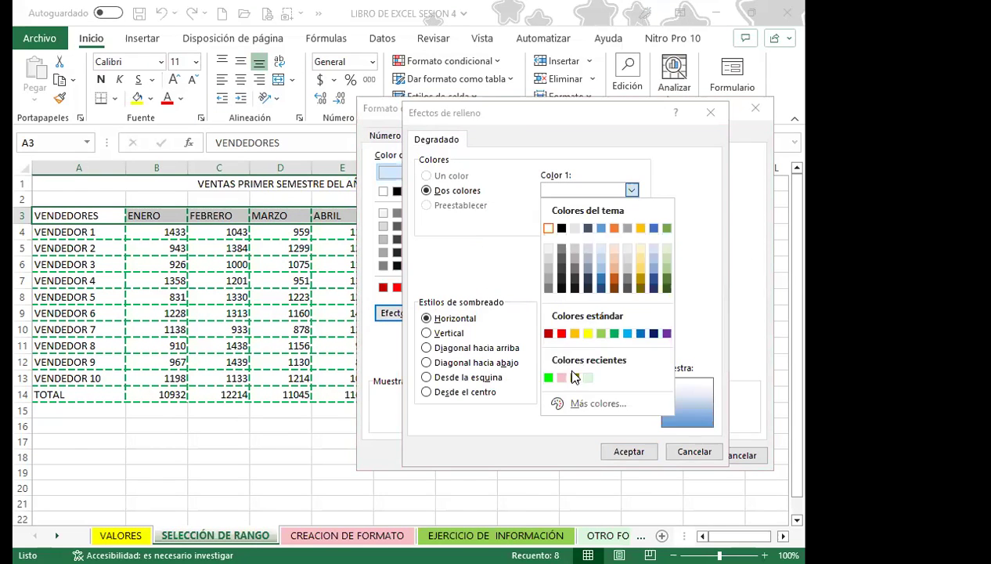
{"action": "left_click", "coordinate": [562, 379]}
{"action": "left_click", "coordinate": [632, 222]}
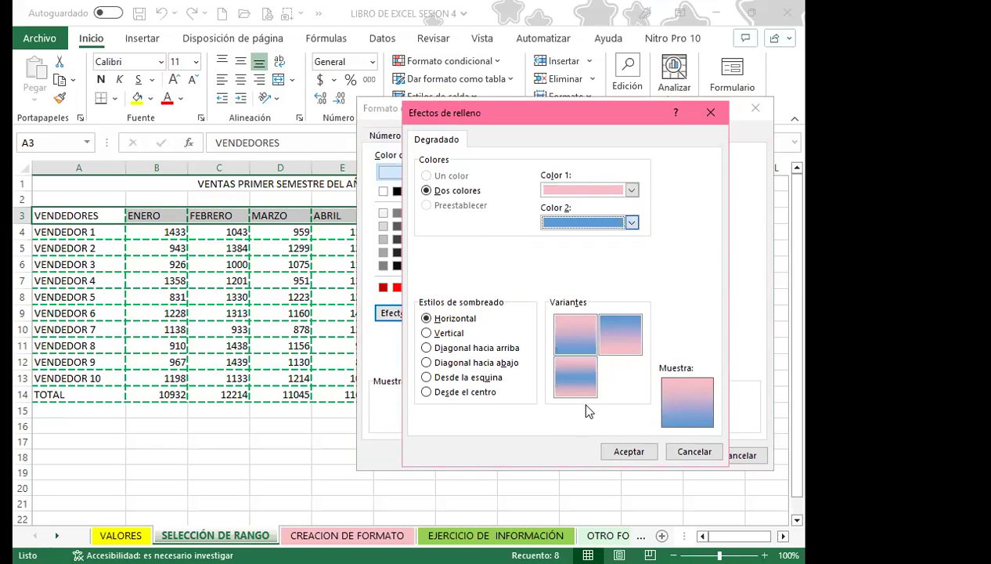
{"action": "left_click", "coordinate": [587, 410]}
- Choose the horizontal green-top gradient variant and apply it to A3:H3
{"action": "left_click", "coordinate": [609, 333]}
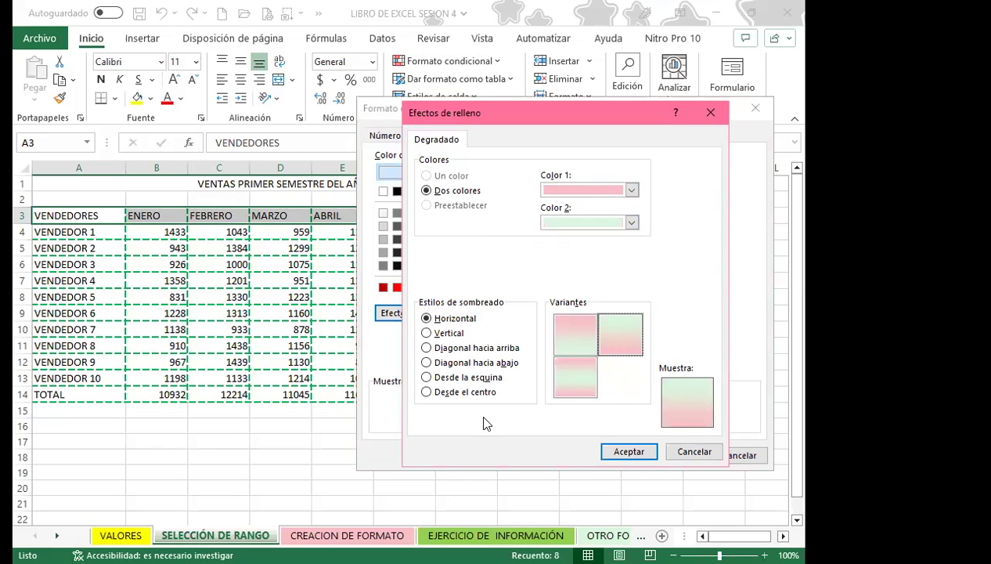
{"action": "left_click", "coordinate": [427, 333]}
{"action": "left_click", "coordinate": [427, 348]}
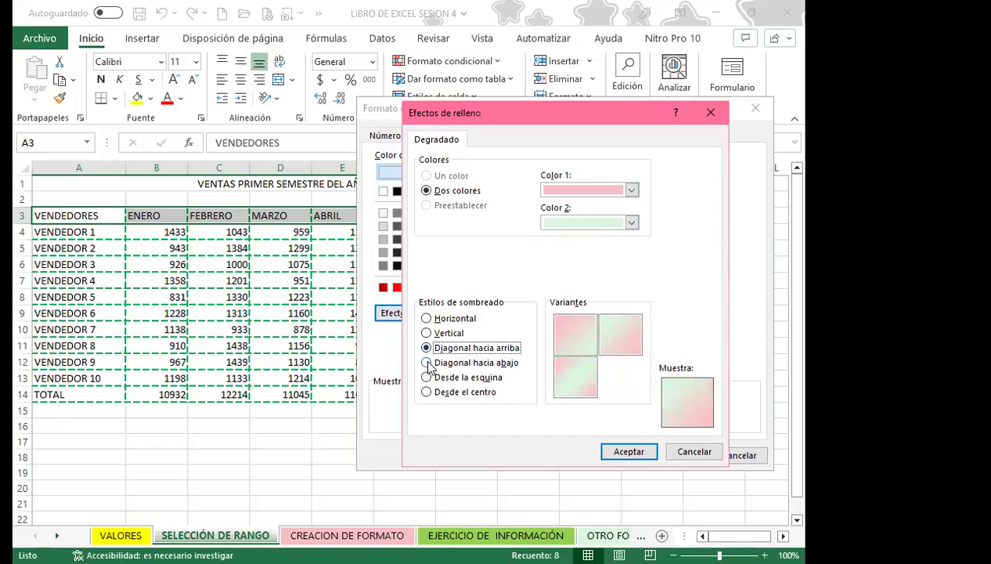
{"action": "left_click", "coordinate": [427, 363]}
{"action": "left_click", "coordinate": [427, 377]}
{"action": "left_click", "coordinate": [427, 391]}
{"action": "left_click", "coordinate": [427, 318]}
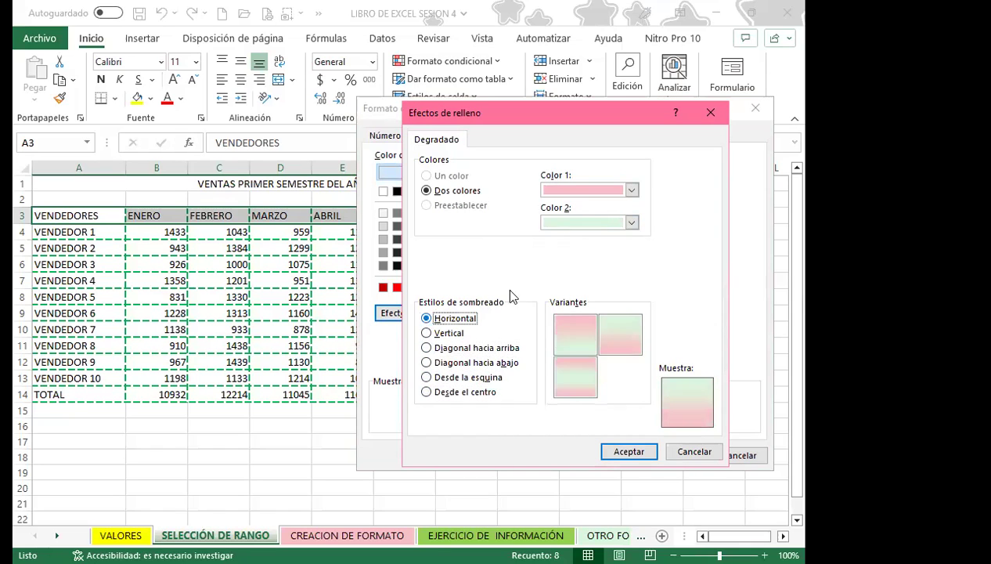
{"action": "left_click", "coordinate": [613, 343]}
{"action": "left_click", "coordinate": [635, 453]}
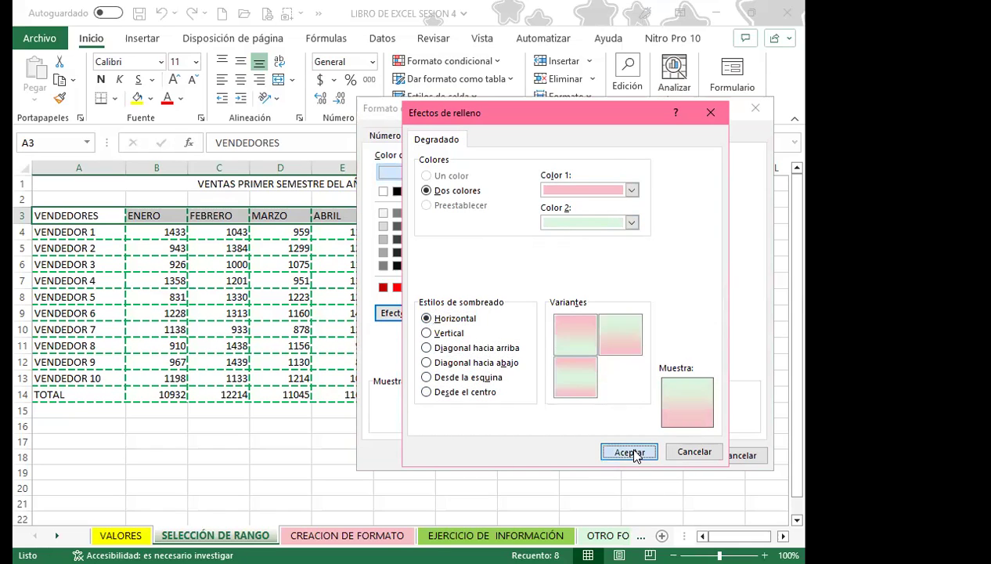
{"action": "left_click", "coordinate": [658, 455]}
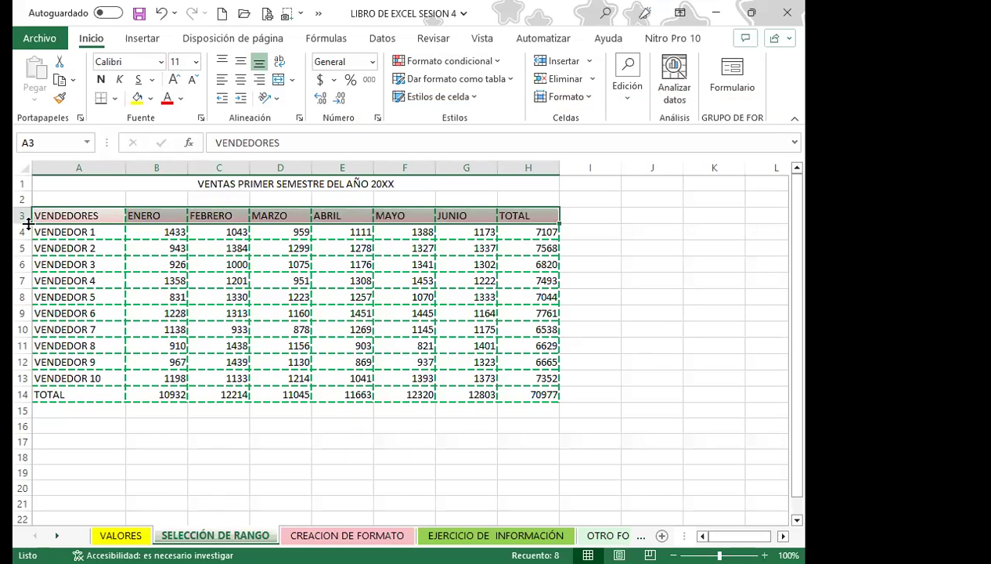
- Make header row 3 taller and select the whole sales table A3:H14
{"action": "left_click_drag", "start_coordinate": [28, 224], "coordinate": [263, 274]}
{"action": "left_click", "coordinate": [218, 309]}
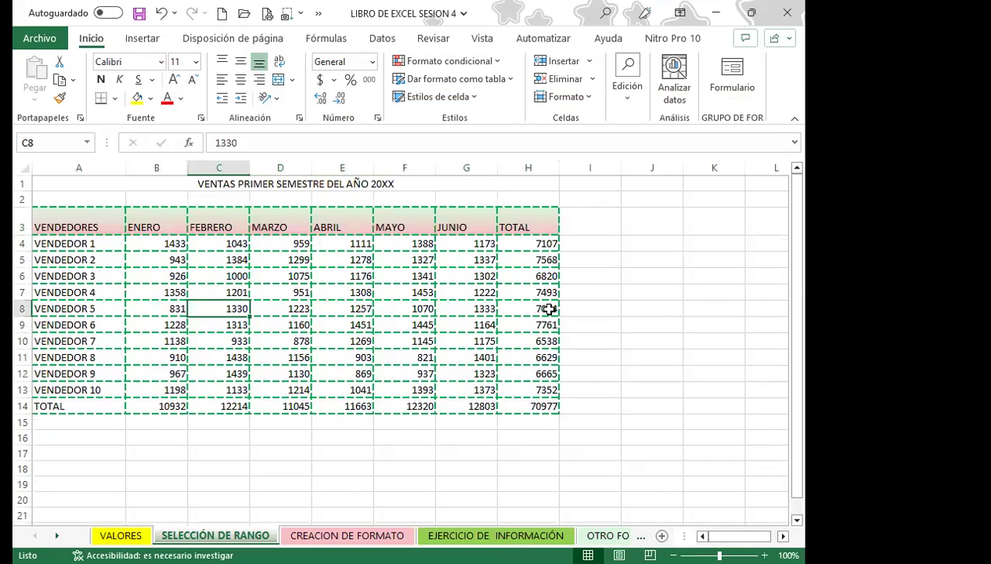
{"action": "left_click", "coordinate": [274, 422]}
{"action": "mouse_move", "coordinate": [58, 227]}
{"action": "left_mouse_down"}
{"action": "mouse_move", "coordinate": [503, 360]}
{"action": "mouse_move", "coordinate": [516, 403]}
{"action": "left_mouse_up"}
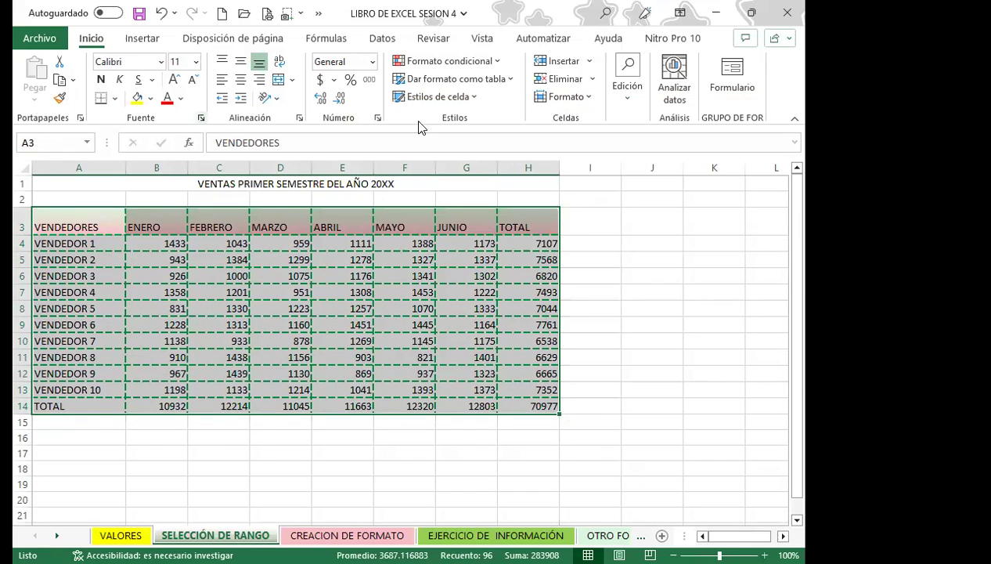
- Set the table font to bold, size 14, dark blue with Ctrl+1
{"action": "key", "text": "ctrl+1"}
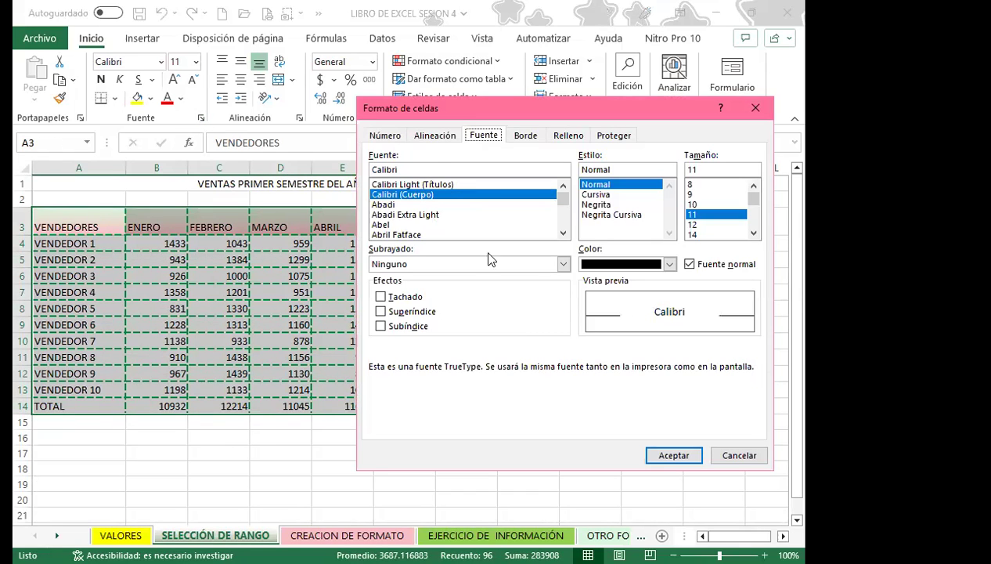
{"action": "left_click", "coordinate": [599, 205]}
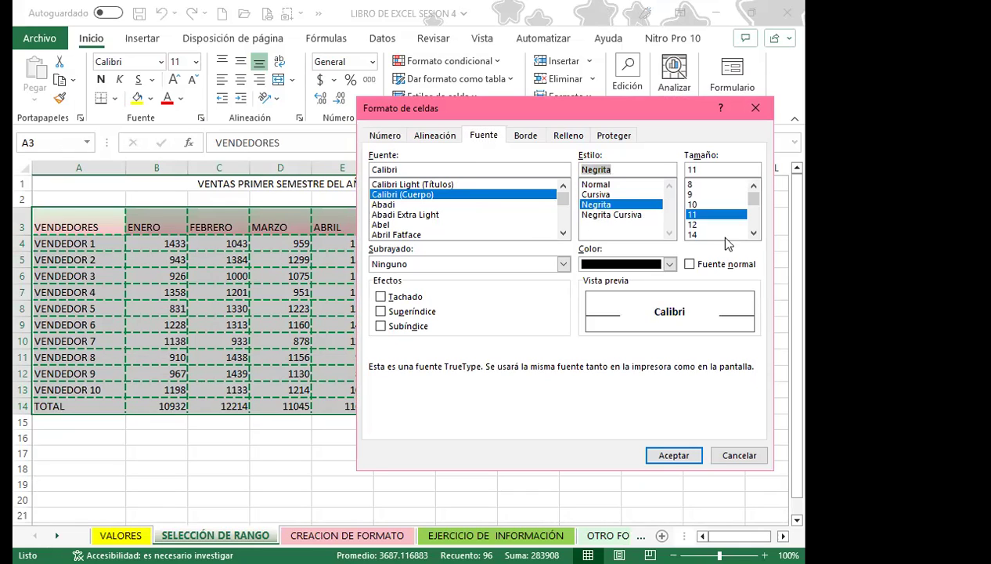
{"action": "left_click", "coordinate": [754, 233]}
{"action": "left_click", "coordinate": [689, 225]}
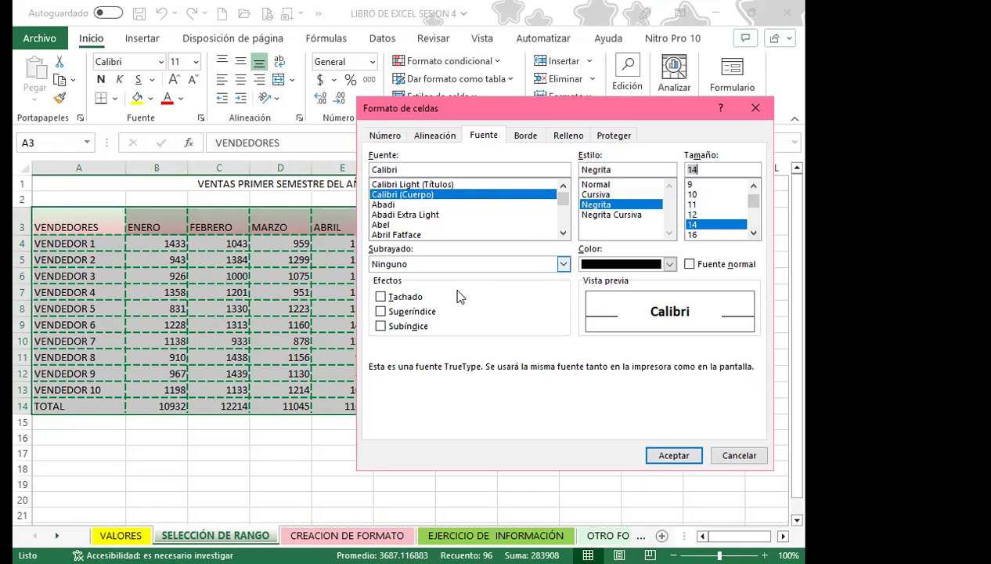
{"action": "left_click", "coordinate": [669, 264]}
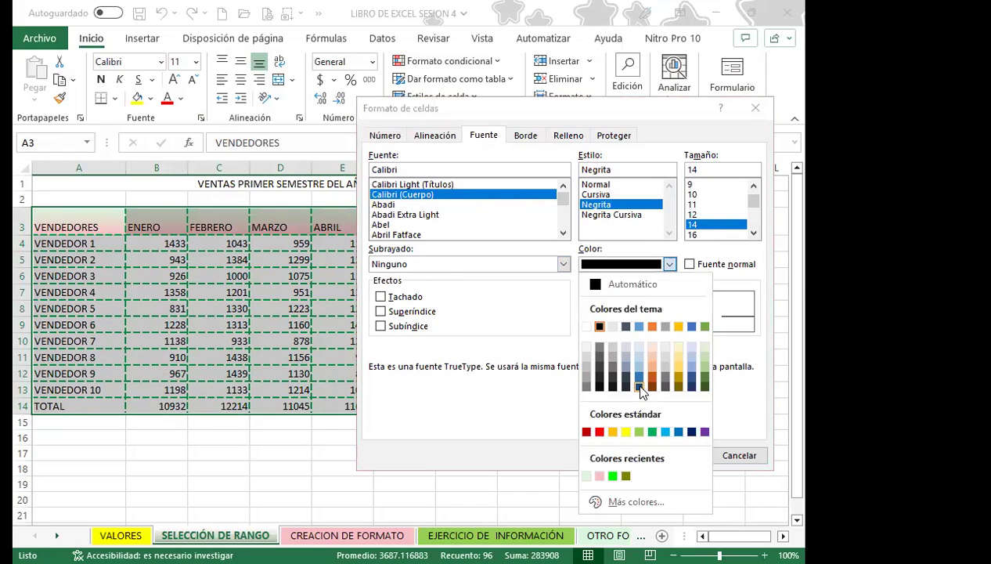
{"action": "left_click", "coordinate": [639, 386]}
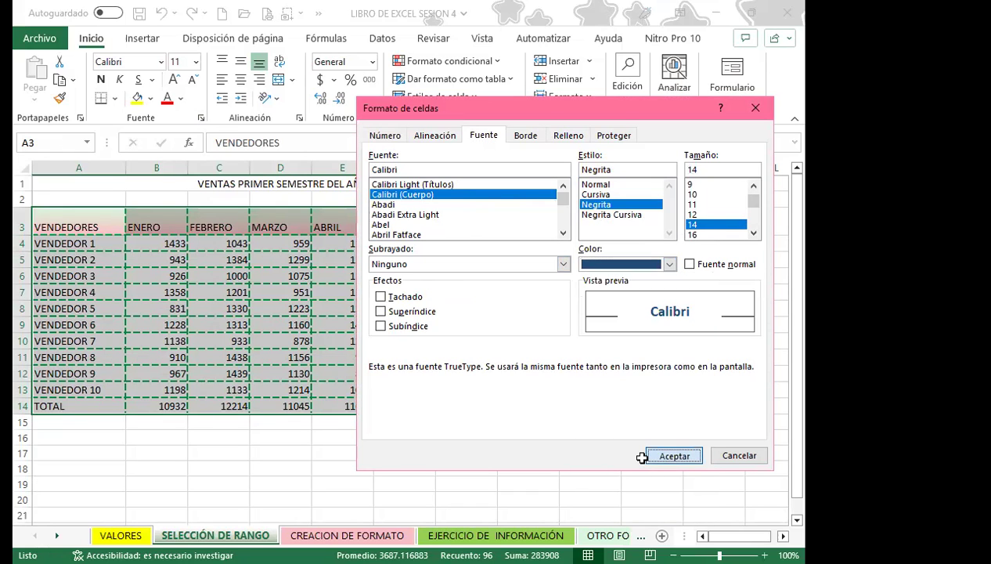
{"action": "left_click", "coordinate": [658, 456]}
- Check the ABRIL header, MARZO values 959, 1214, 878 and the MARZO total formula
{"action": "left_click", "coordinate": [642, 403]}
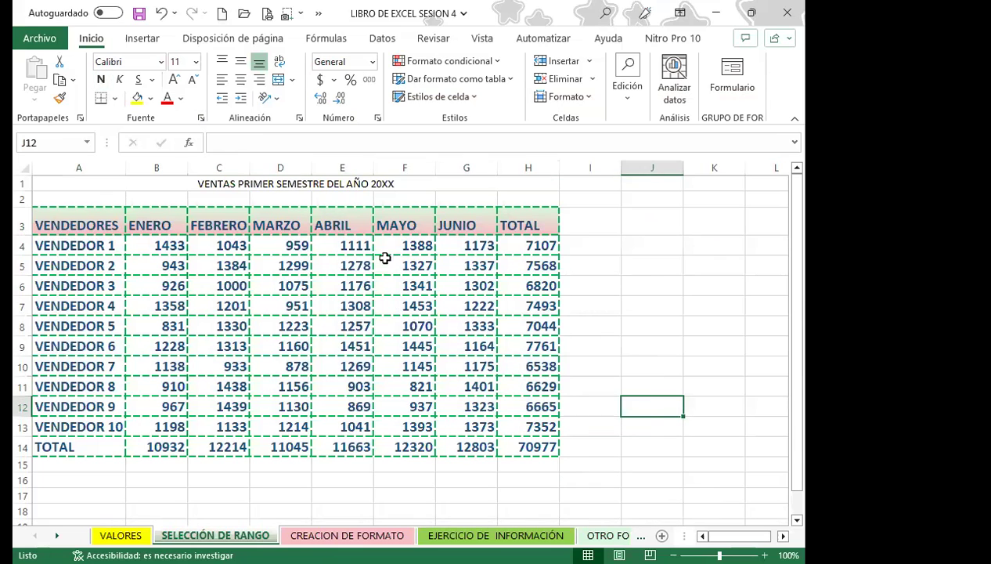
{"action": "left_click", "coordinate": [359, 228]}
{"action": "left_click", "coordinate": [277, 251]}
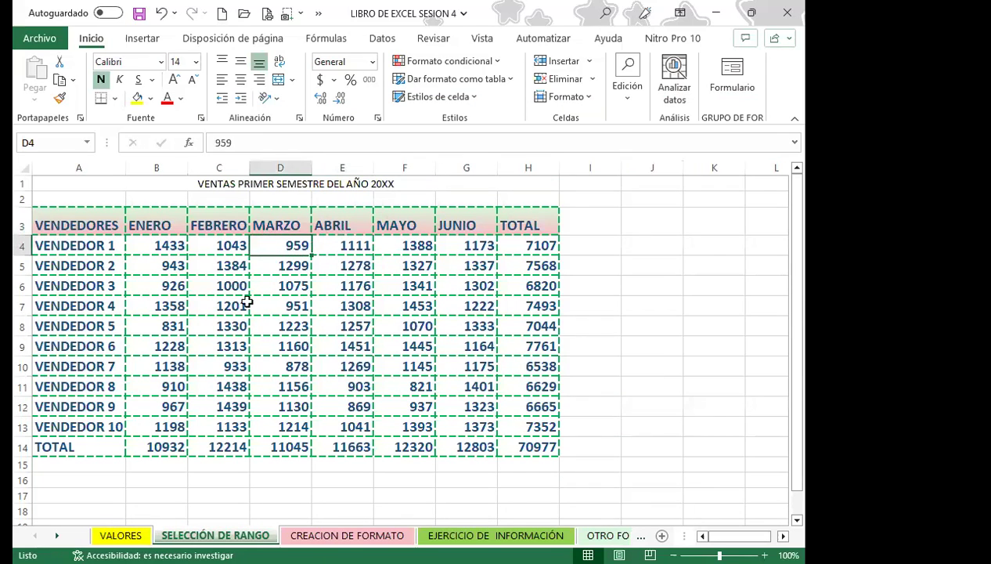
{"action": "left_click", "coordinate": [283, 427]}
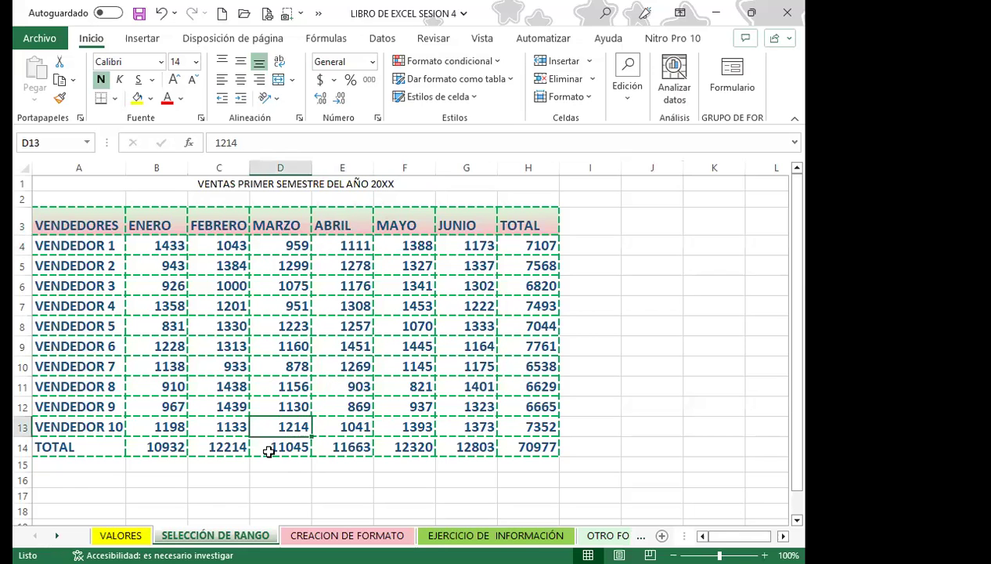
{"action": "left_click", "coordinate": [269, 449]}
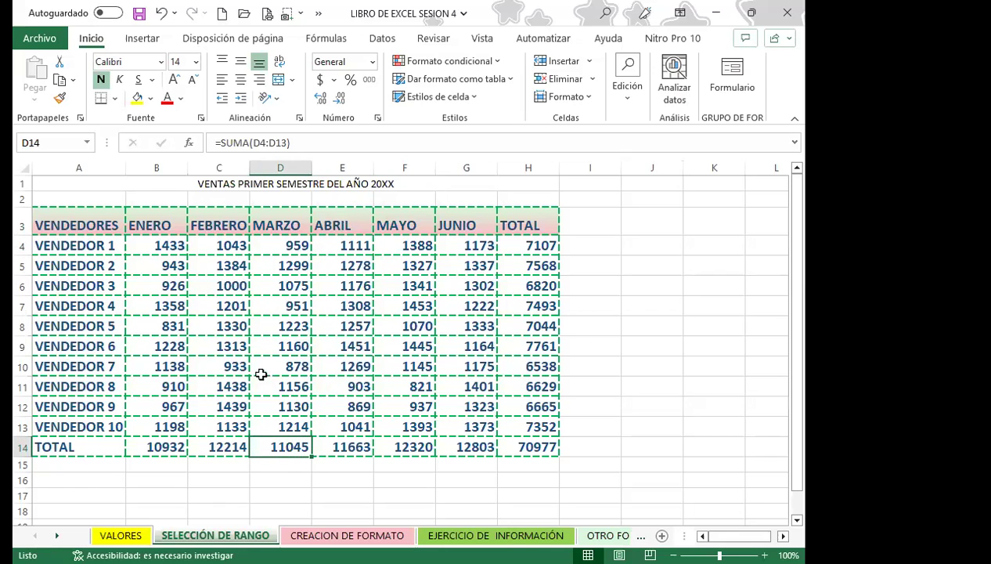
{"action": "left_click", "coordinate": [280, 359]}
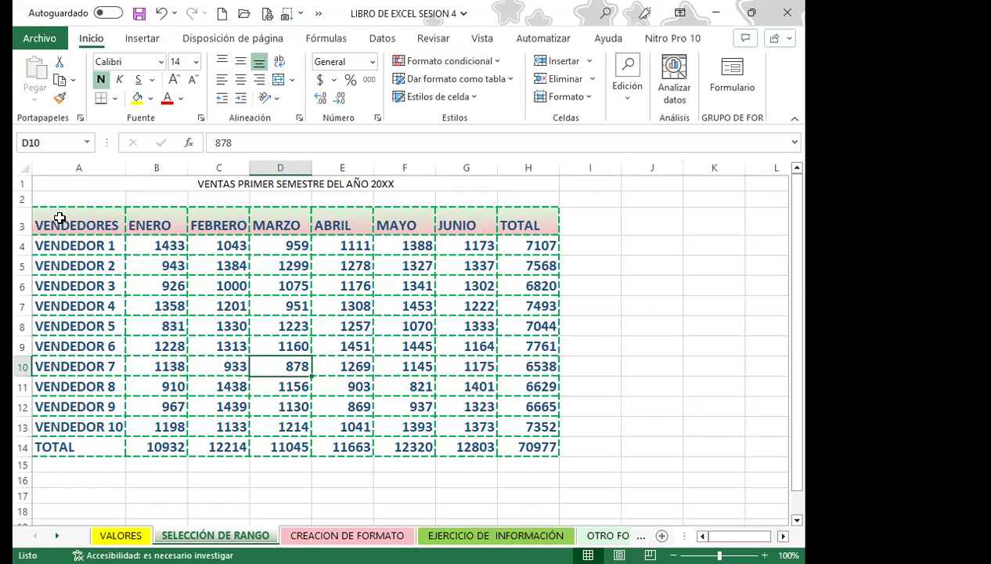
{"action": "left_click_drag", "start_coordinate": [56, 220], "coordinate": [548, 448]}
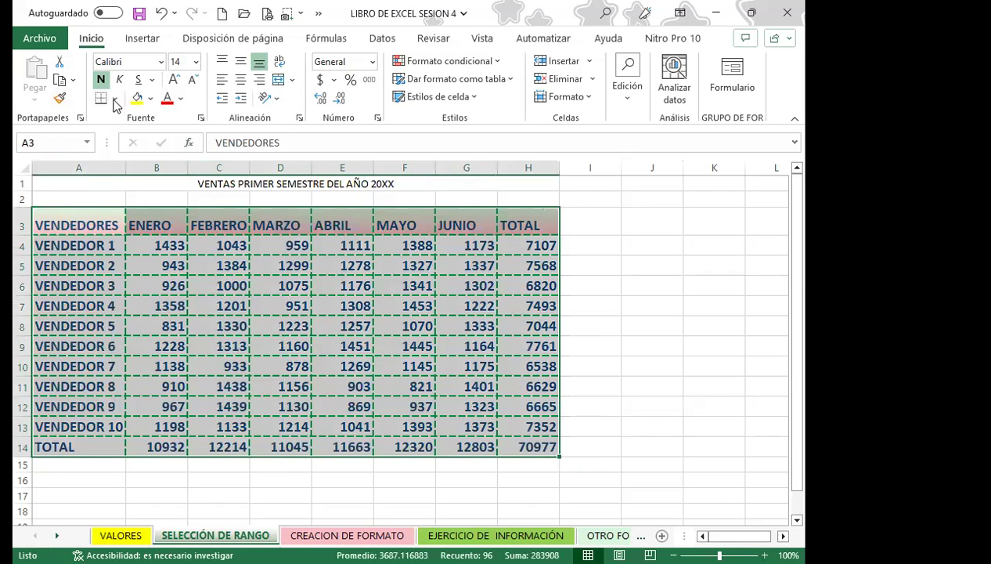
{"action": "left_click", "coordinate": [115, 100]}
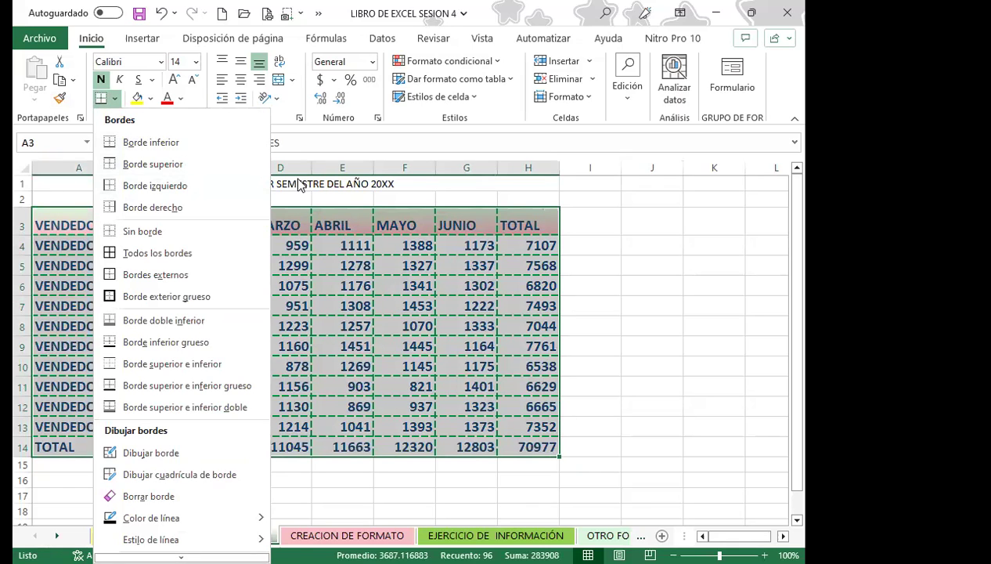
{"action": "left_click", "coordinate": [114, 97]}
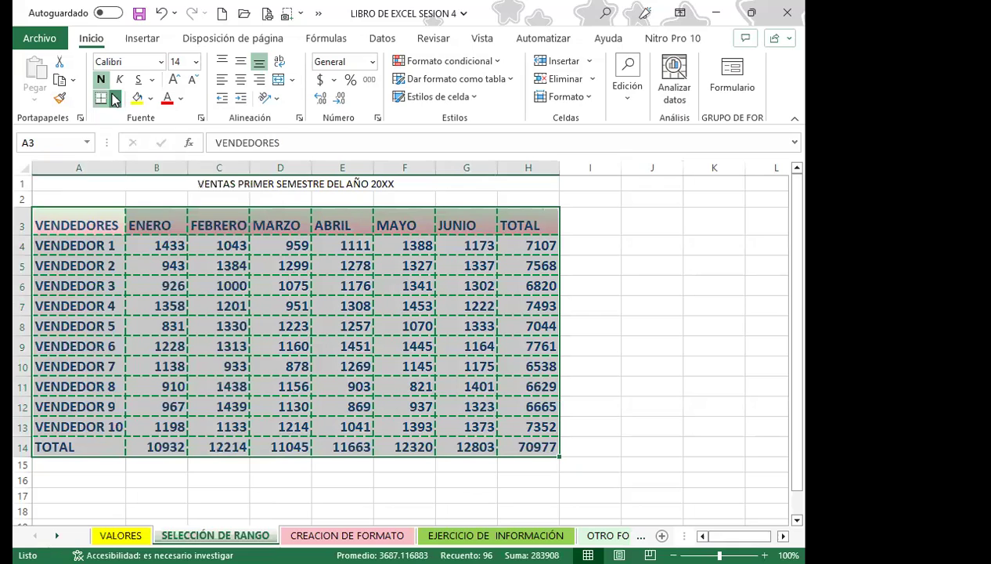
{"action": "left_click", "coordinate": [115, 98]}
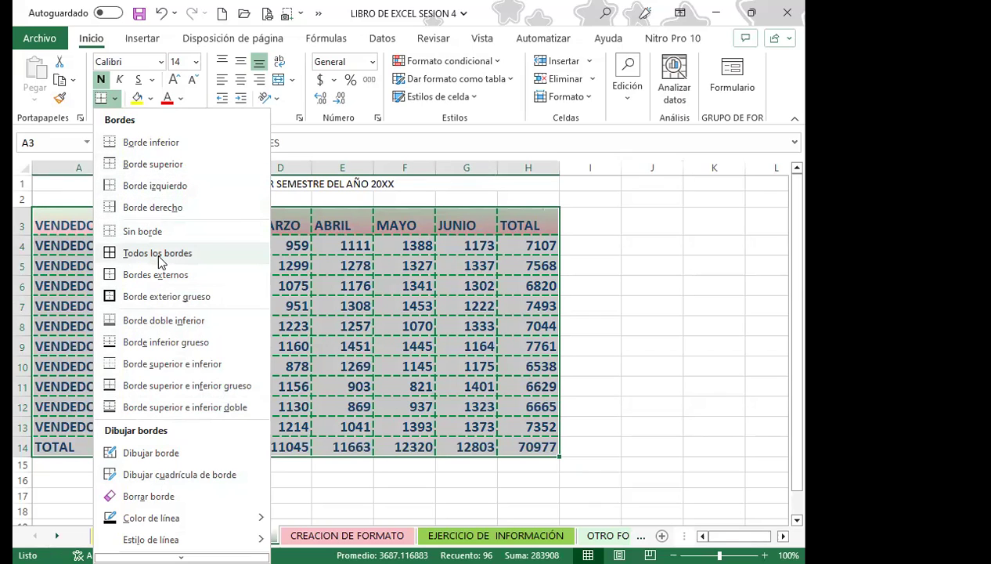
{"action": "left_click", "coordinate": [157, 255]}
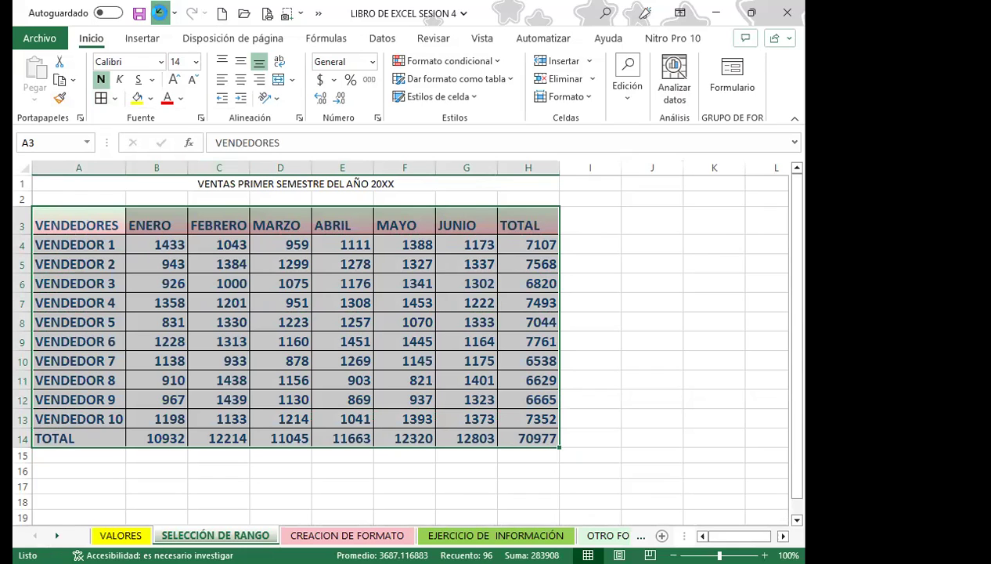
{"action": "left_click", "coordinate": [159, 13]}
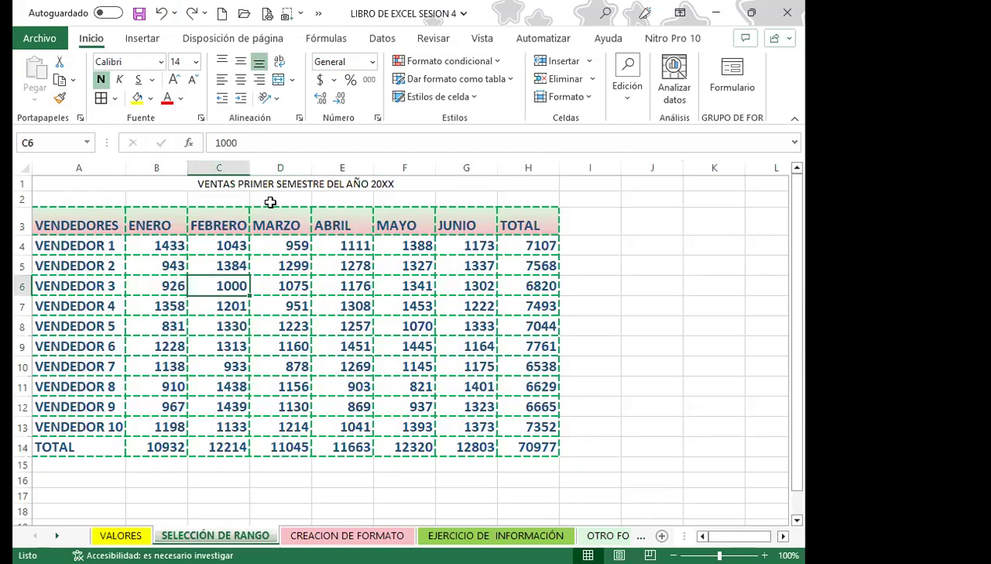
{"action": "left_click", "coordinate": [319, 324]}
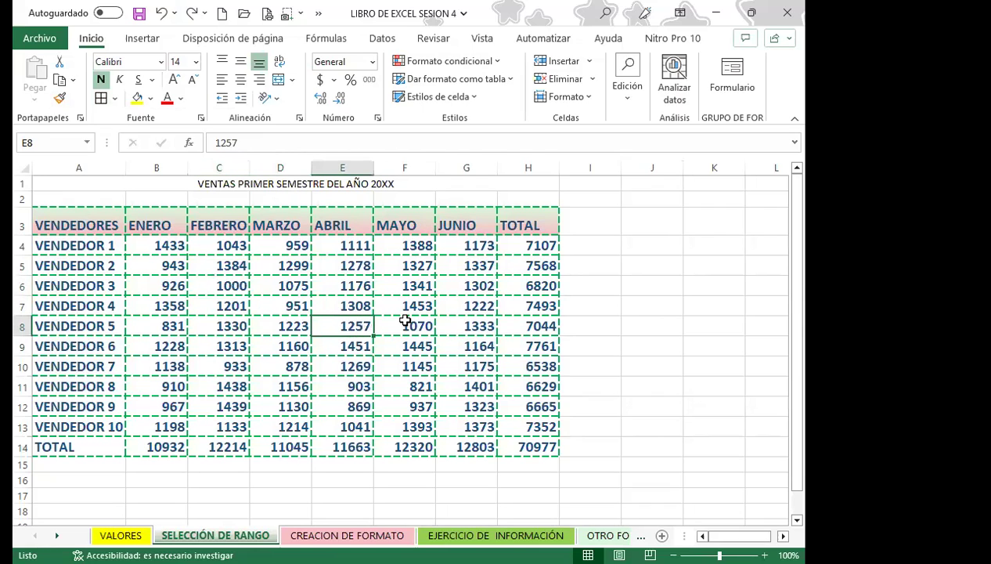
- On the EJERCICIO DE INFORMACIÓN sheet, correct A1 from INAFORP to INSAFORP
{"action": "left_click", "coordinate": [597, 537]}
{"action": "left_click", "coordinate": [467, 535]}
{"action": "left_click_drag", "start_coordinate": [63, 307], "coordinate": [125, 307]}
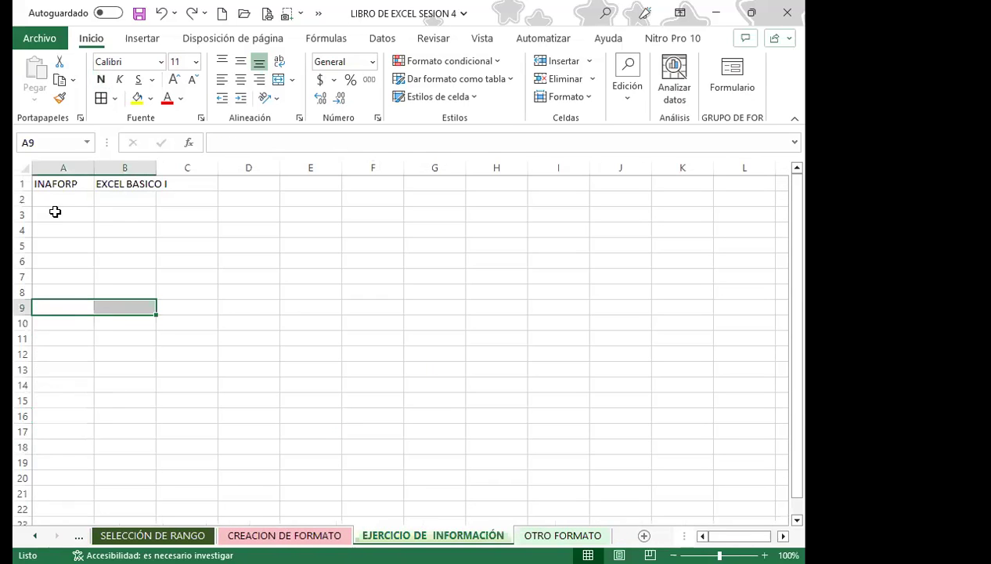
{"action": "left_click_drag", "start_coordinate": [55, 212], "coordinate": [54, 200]}
{"action": "left_click", "coordinate": [58, 184]}
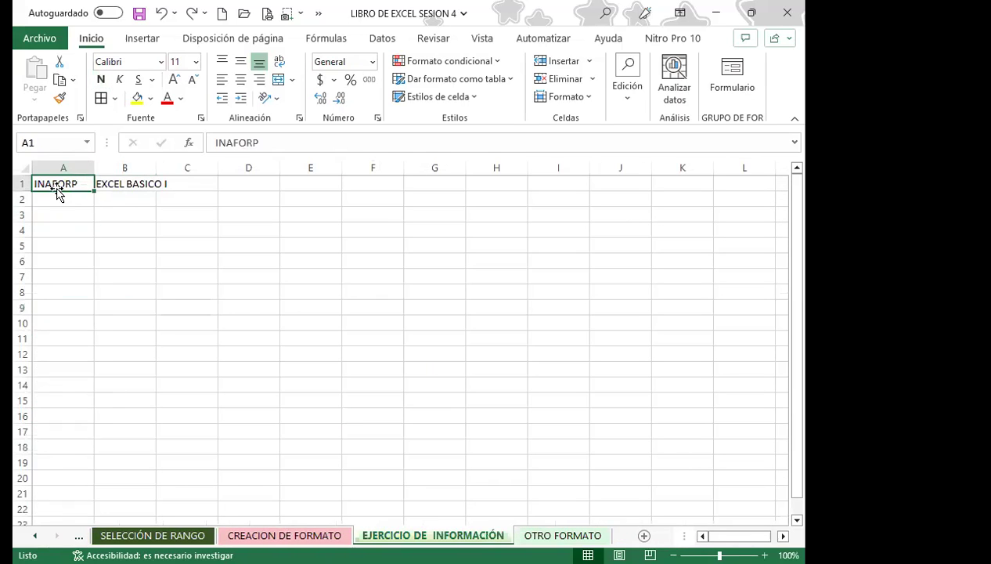
{"action": "type", "text": "s"}
{"action": "key", "text": "BackSpace"}
{"action": "type", "text": "S"}
{"action": "left_click", "coordinate": [187, 261]}
- Merge and centre A1:A20 and B1:I20 as two separate blocks
{"action": "left_click", "coordinate": [77, 184]}
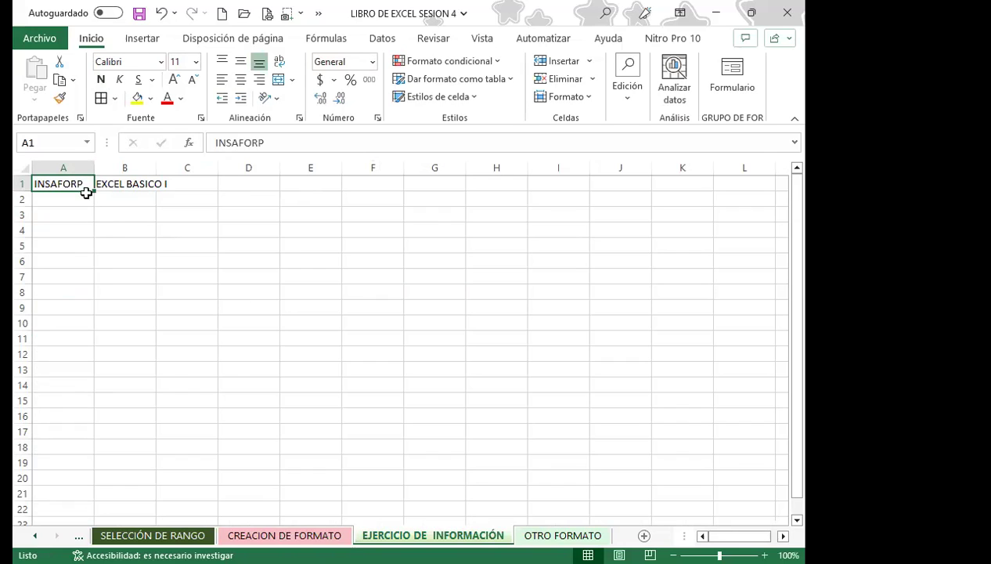
{"action": "left_click_drag", "start_coordinate": [80, 183], "coordinate": [75, 480]}
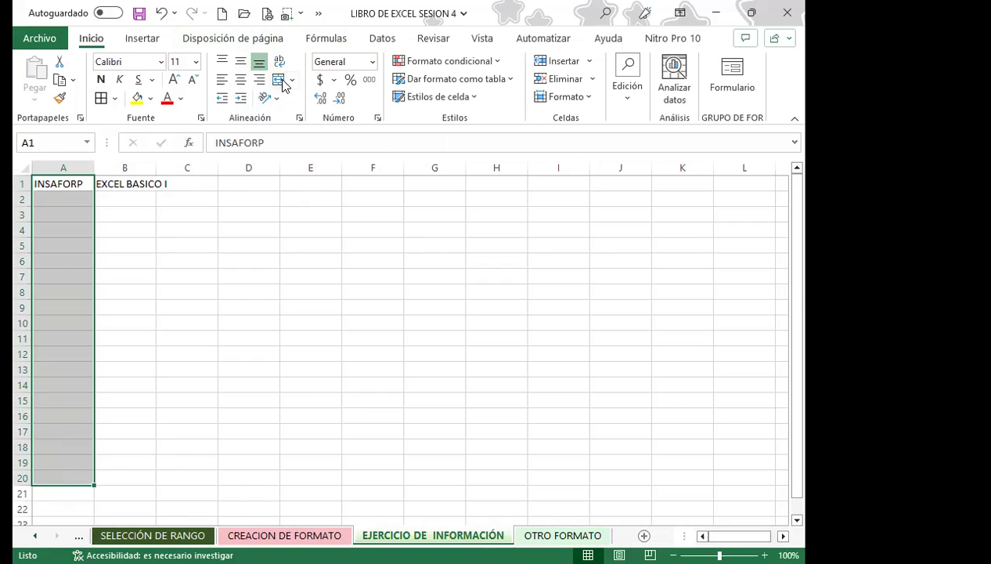
{"action": "left_click", "coordinate": [293, 81]}
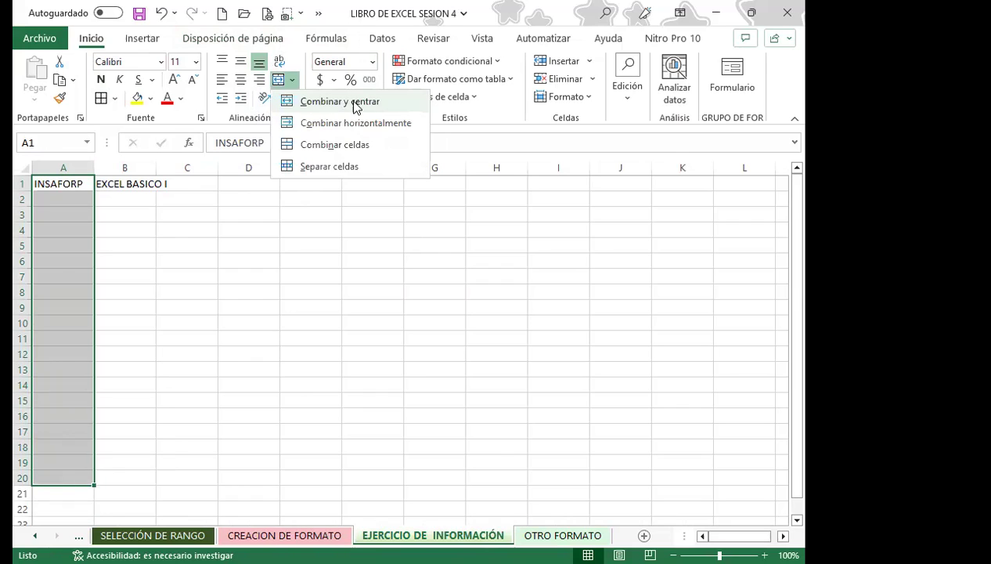
{"action": "left_click", "coordinate": [280, 81]}
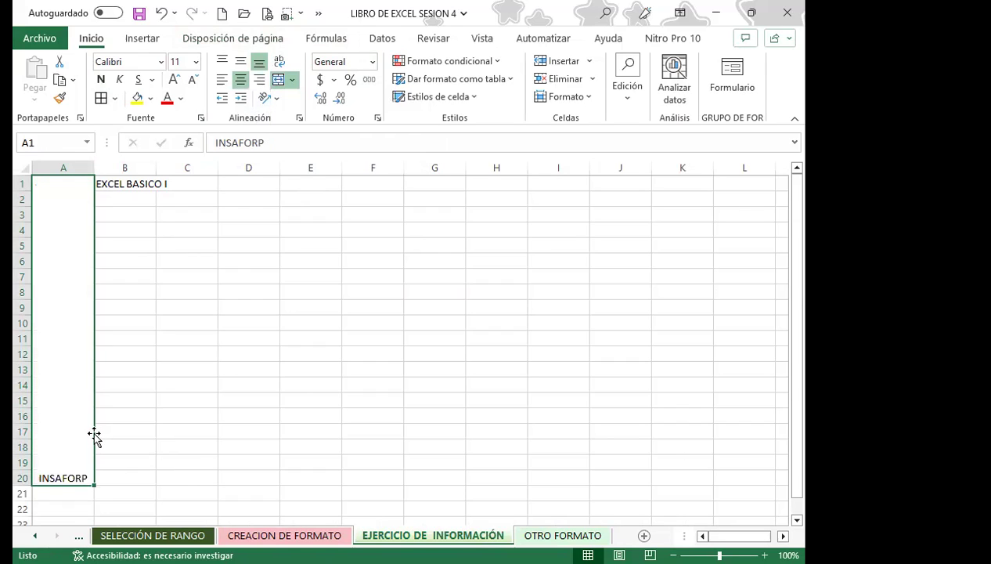
{"action": "mouse_move", "coordinate": [116, 184]}
{"action": "left_mouse_down"}
{"action": "mouse_move", "coordinate": [535, 342]}
{"action": "mouse_move", "coordinate": [569, 481]}
{"action": "left_mouse_up"}
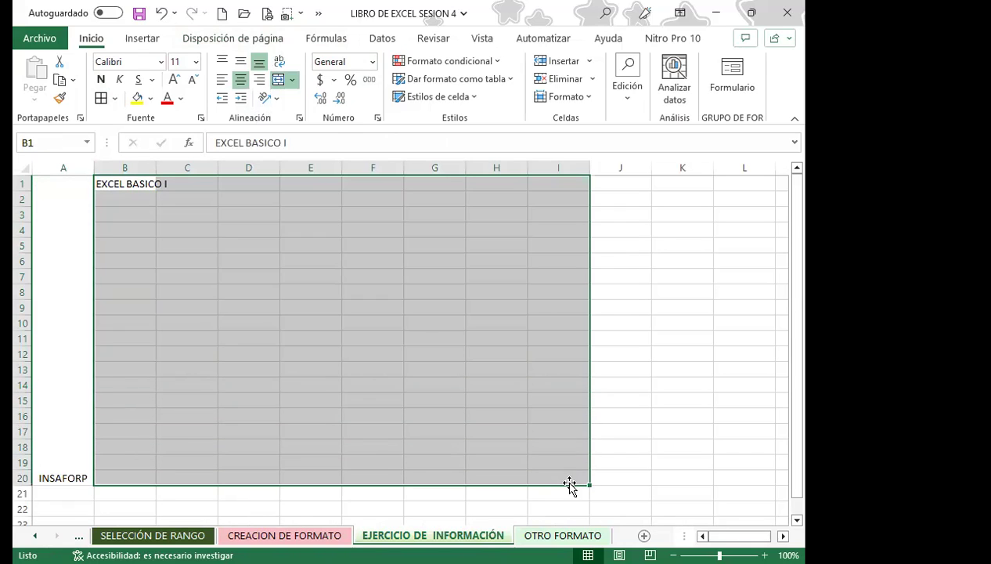
{"action": "left_click", "coordinate": [279, 80]}
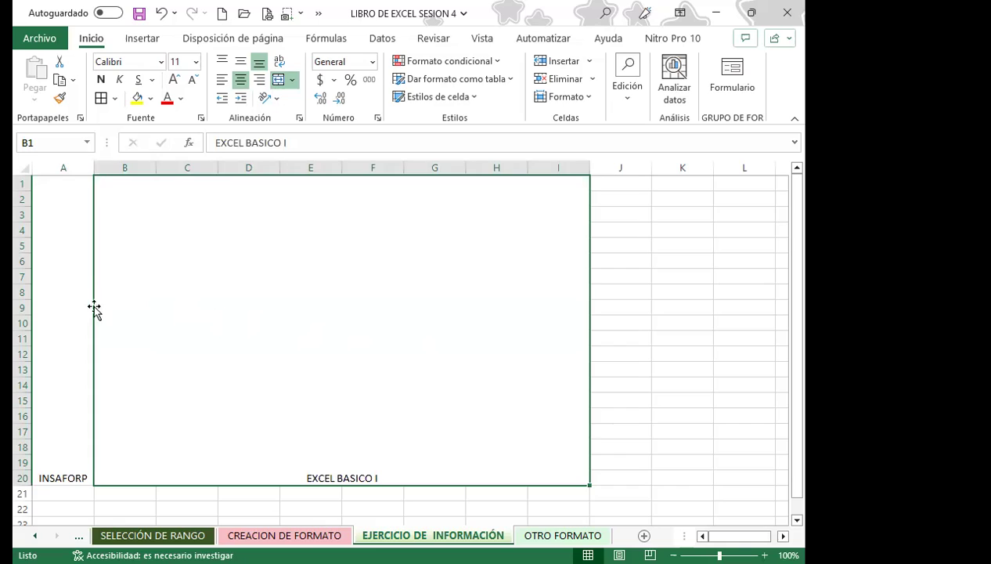
{"action": "left_click", "coordinate": [61, 300]}
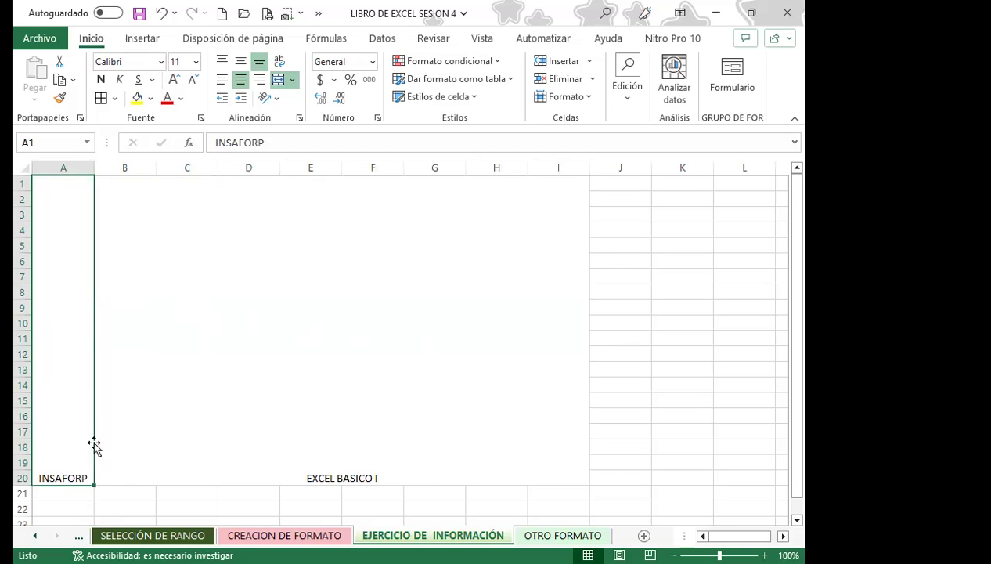
- Rotate INSAFORP 45°, then switch it to vertical text, middle-aligned and bold
{"action": "left_click", "coordinate": [298, 119]}
{"action": "left_click_drag", "start_coordinate": [737, 217], "coordinate": [737, 187]}
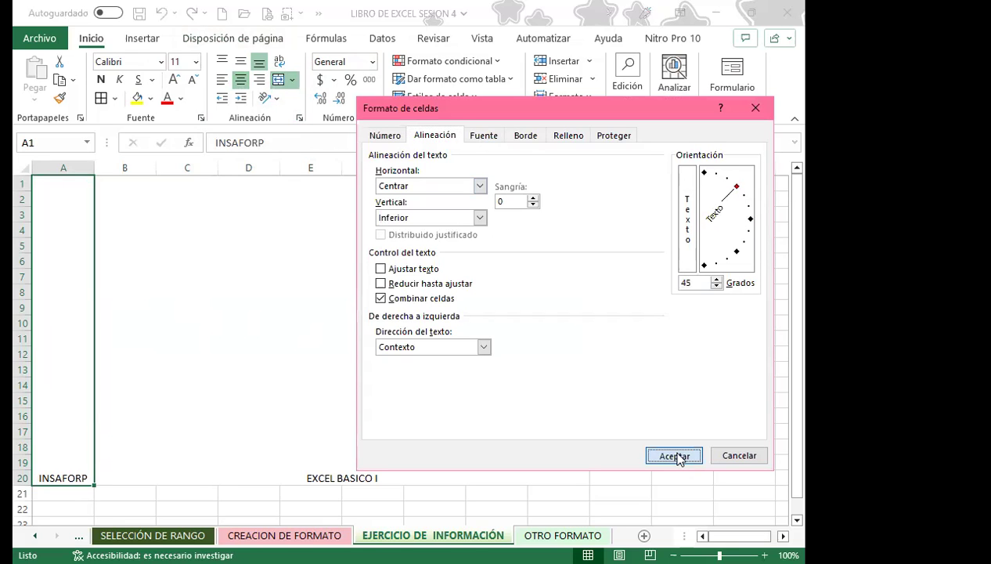
{"action": "left_click", "coordinate": [675, 456]}
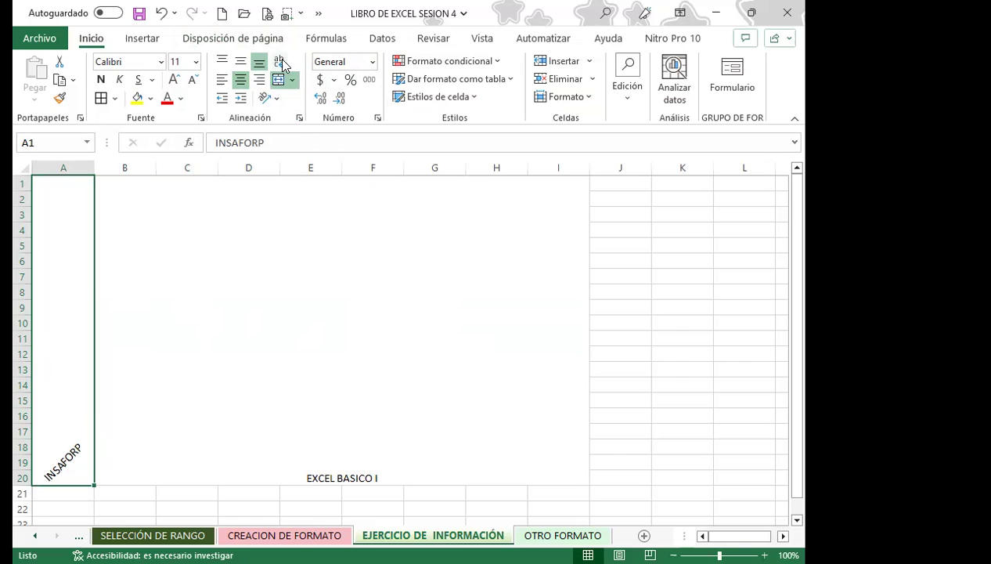
{"action": "left_click", "coordinate": [271, 98]}
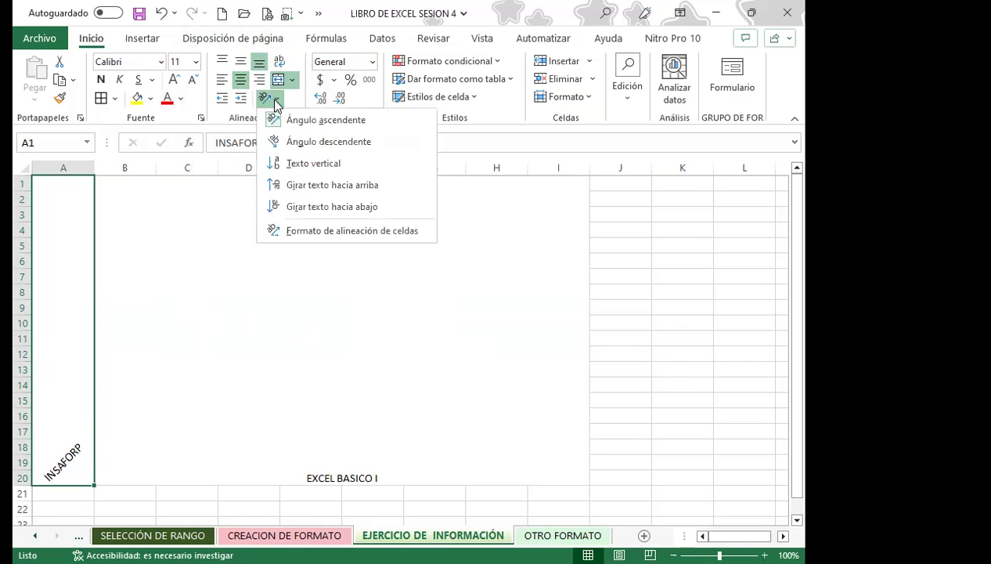
{"action": "left_click", "coordinate": [302, 166]}
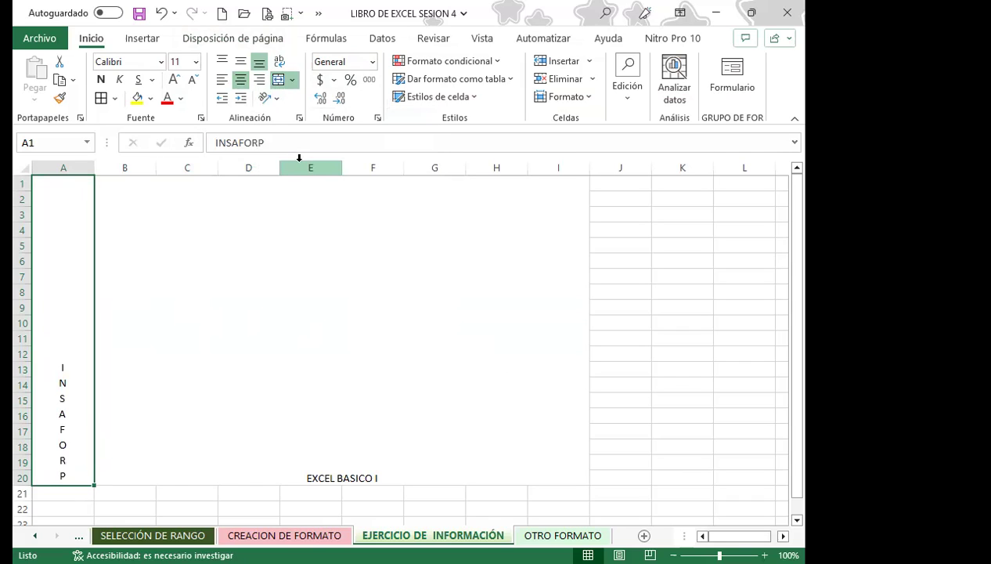
{"action": "left_click", "coordinate": [240, 61]}
{"action": "left_click", "coordinate": [99, 80]}
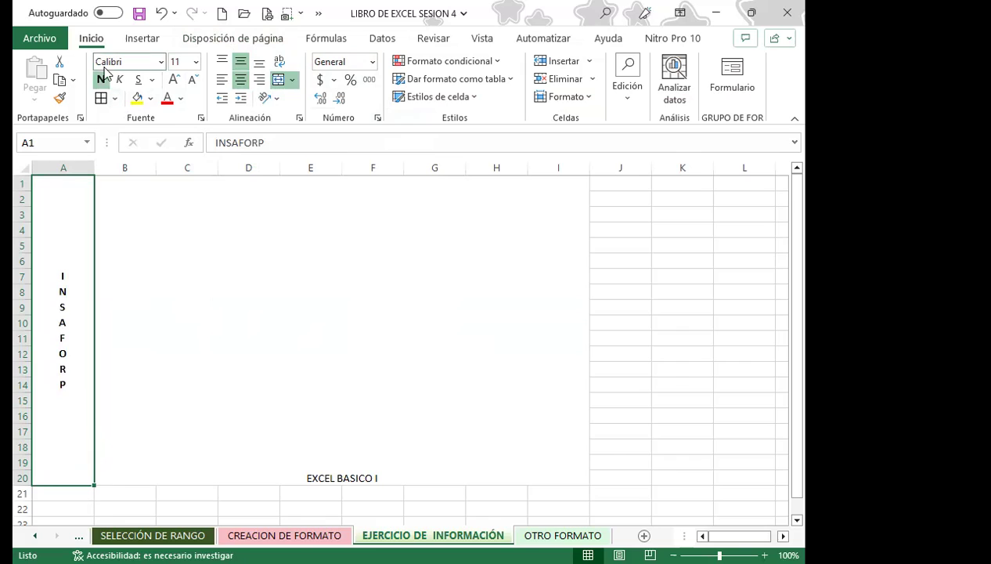
- Increase the INSAFORP font size to 22
{"action": "left_click", "coordinate": [173, 81]}
{"action": "left_click", "coordinate": [173, 81]}
{"action": "left_click", "coordinate": [173, 81]}
{"action": "left_click", "coordinate": [173, 81]}
{"action": "left_click", "coordinate": [173, 81]}
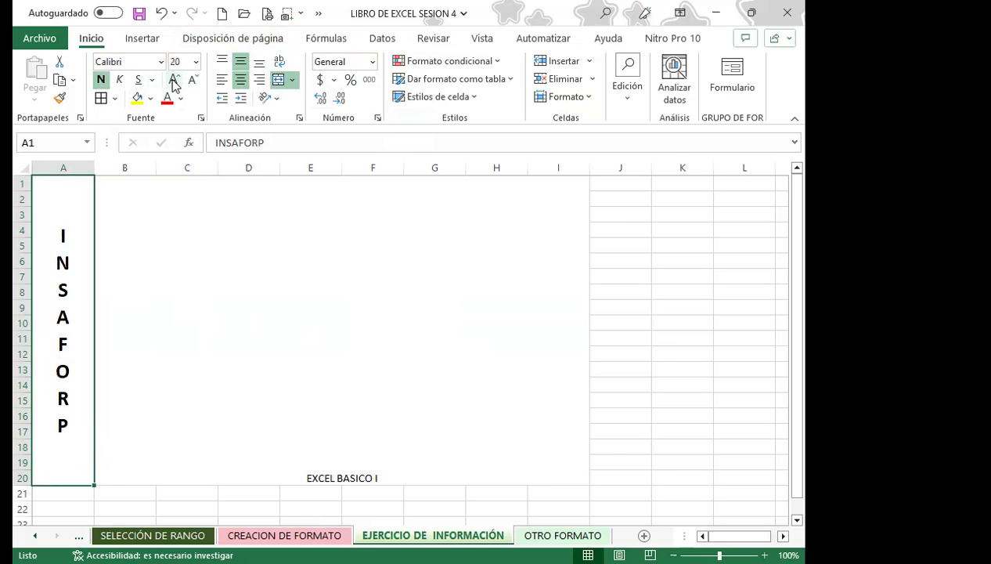
{"action": "left_click", "coordinate": [173, 81]}
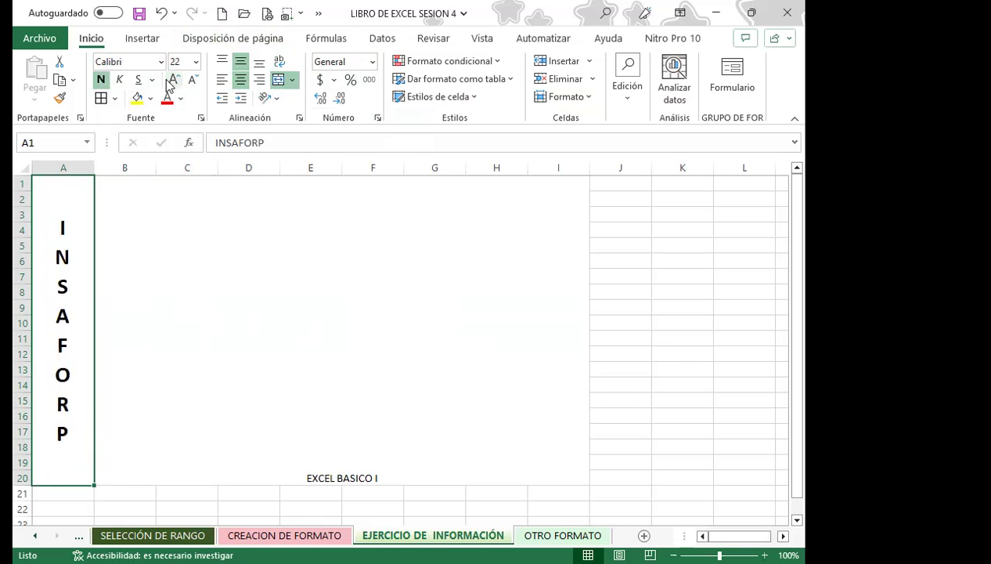
- Fill the INSAFORP block with an olive-to-pale-green two-colour gradient
{"action": "left_click", "coordinate": [201, 119]}
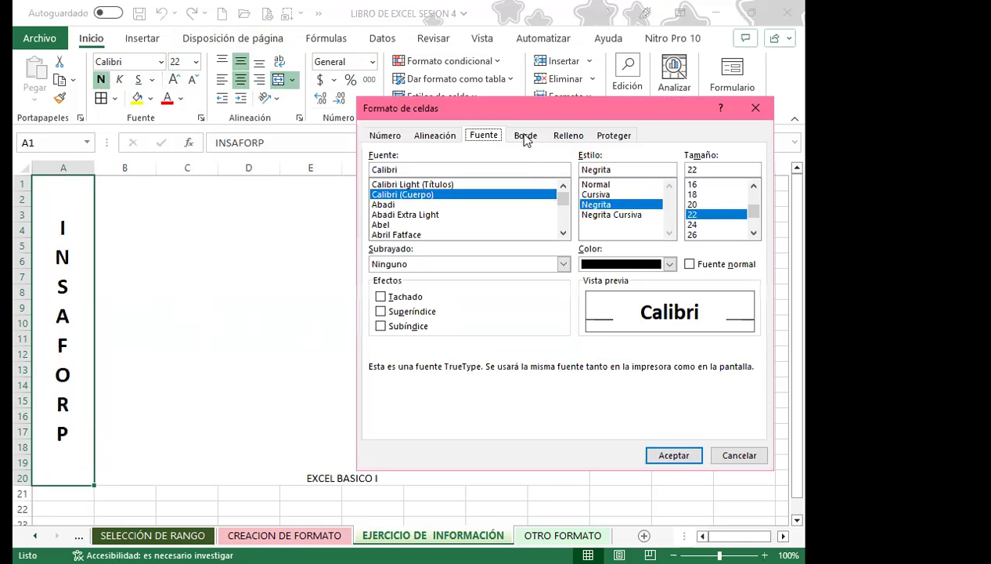
{"action": "left_click", "coordinate": [525, 137]}
{"action": "left_click", "coordinate": [560, 138]}
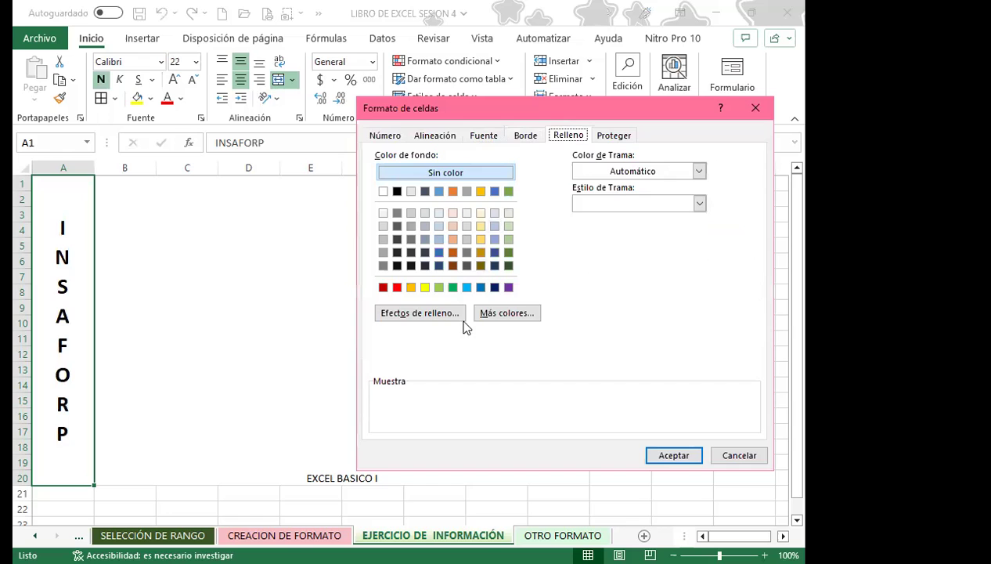
{"action": "left_click", "coordinate": [439, 313]}
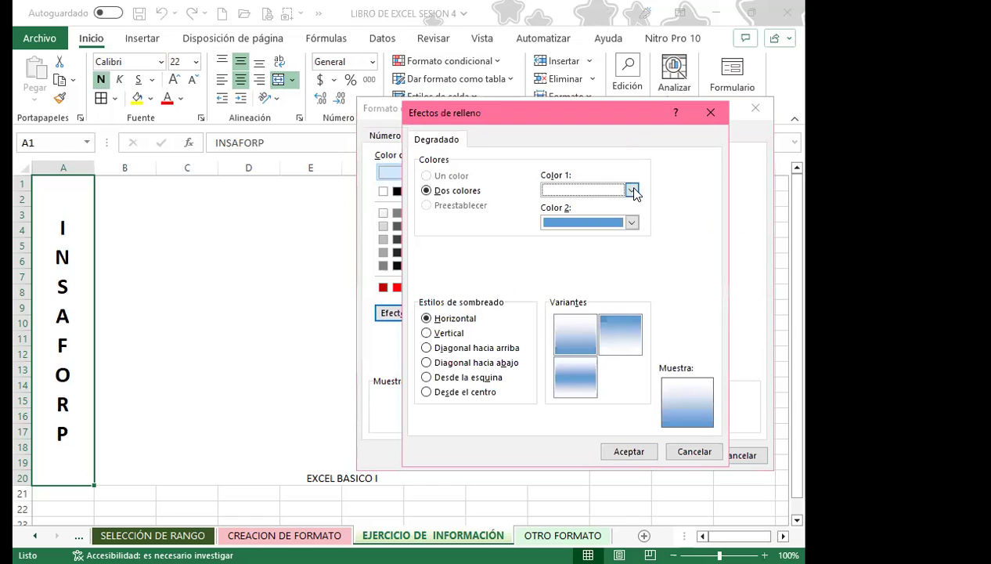
{"action": "left_click", "coordinate": [631, 189]}
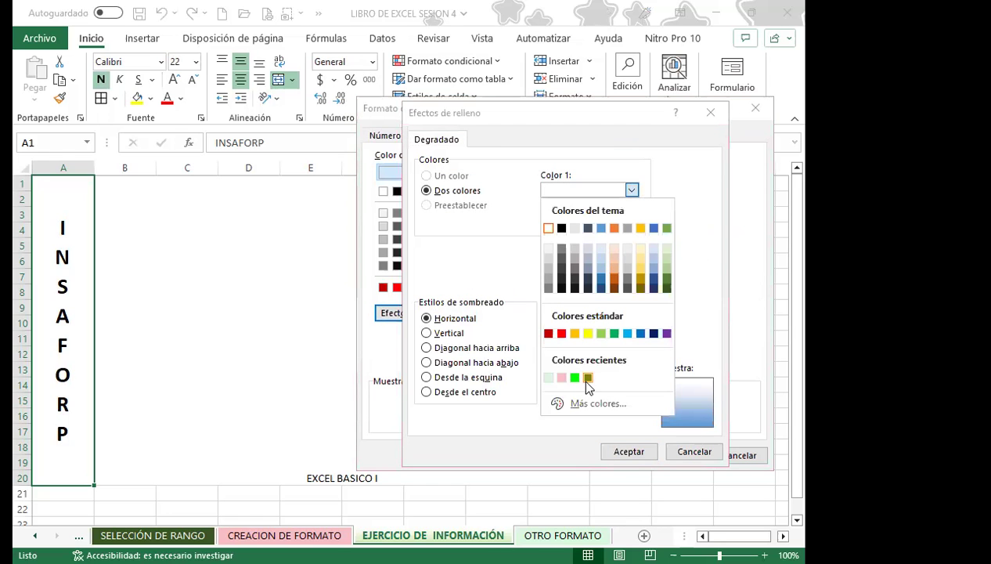
{"action": "left_click", "coordinate": [589, 378]}
{"action": "left_click", "coordinate": [632, 222]}
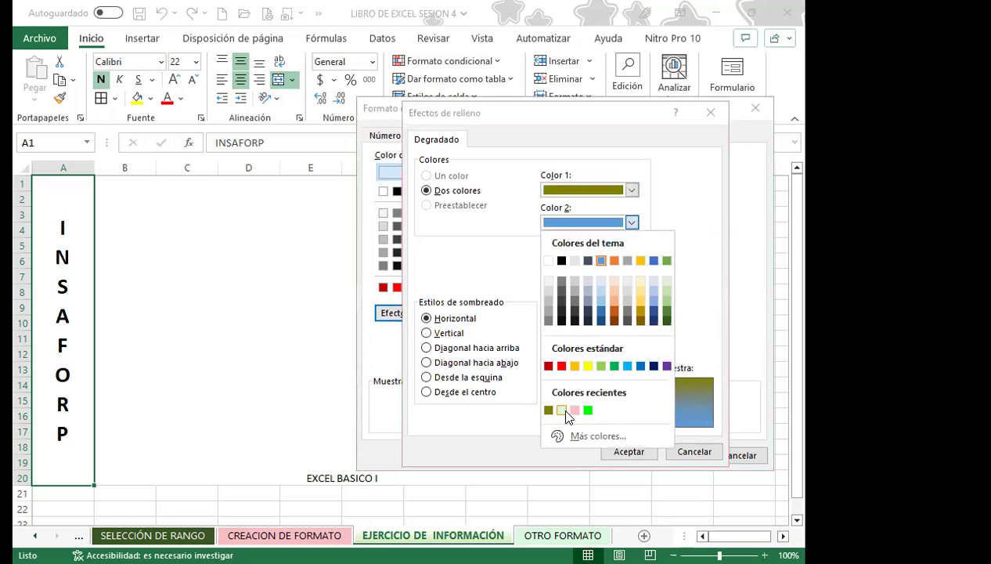
{"action": "left_click", "coordinate": [566, 411]}
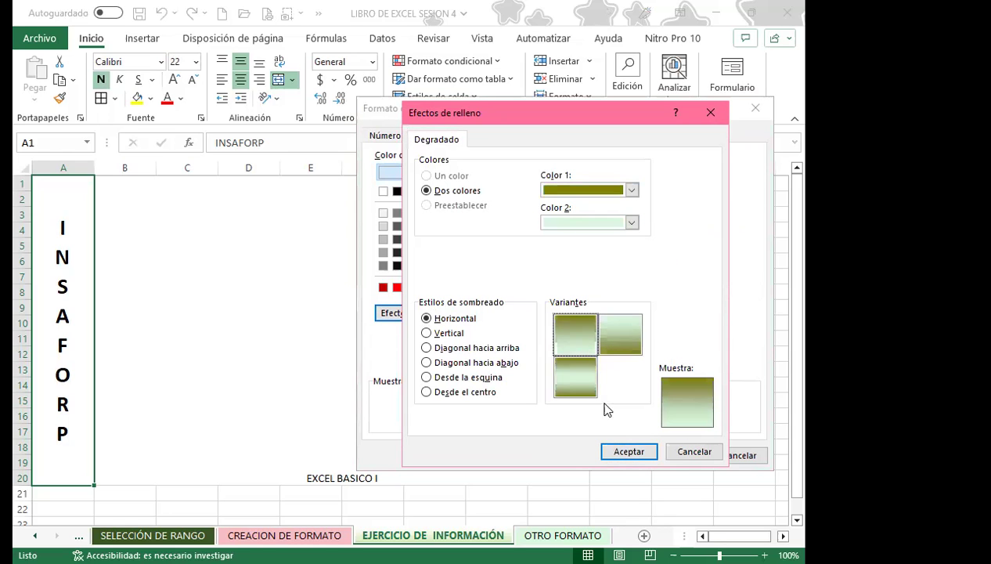
{"action": "left_click", "coordinate": [645, 452]}
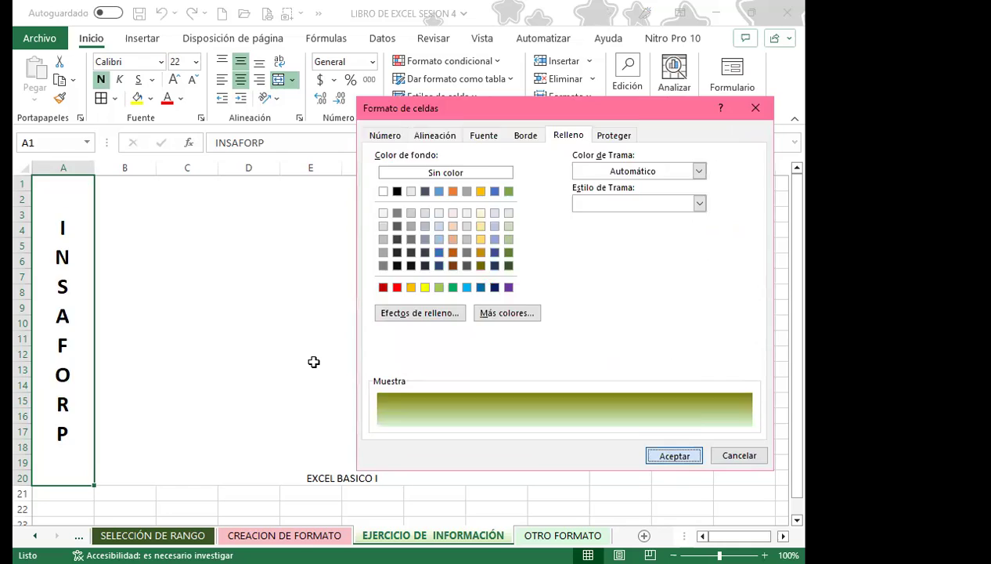
{"action": "key", "text": "Return"}
{"action": "left_click", "coordinate": [311, 356]}
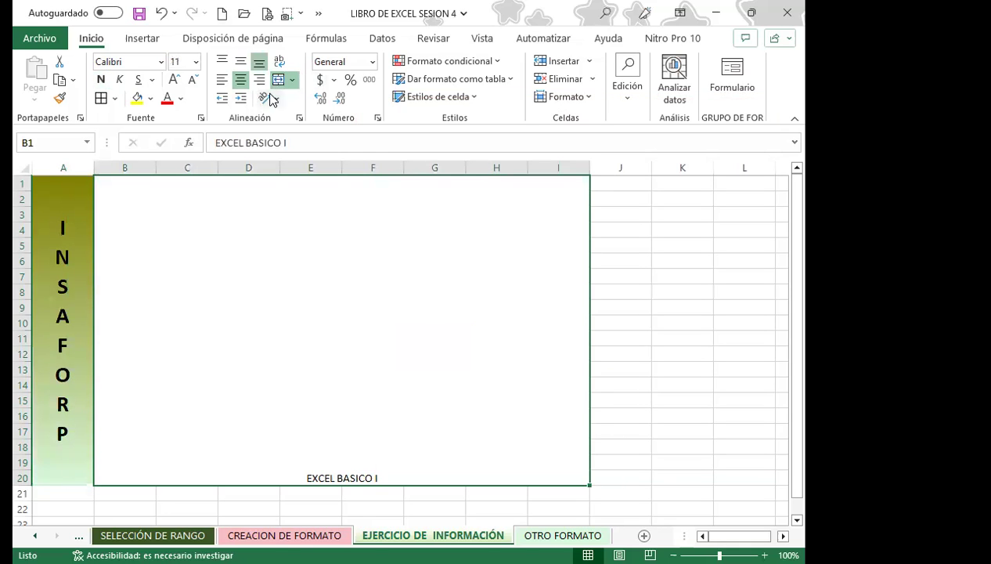
- Tilt EXCEL BASICO I diagonally upward, centre it vertically, and make it bold 48 pt
{"action": "left_click", "coordinate": [271, 97]}
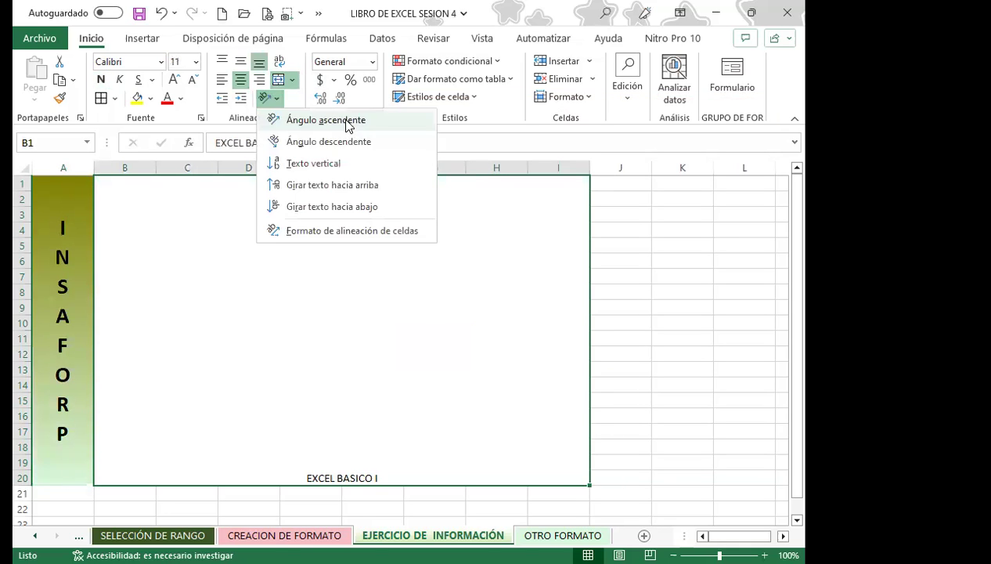
{"action": "left_click", "coordinate": [303, 121]}
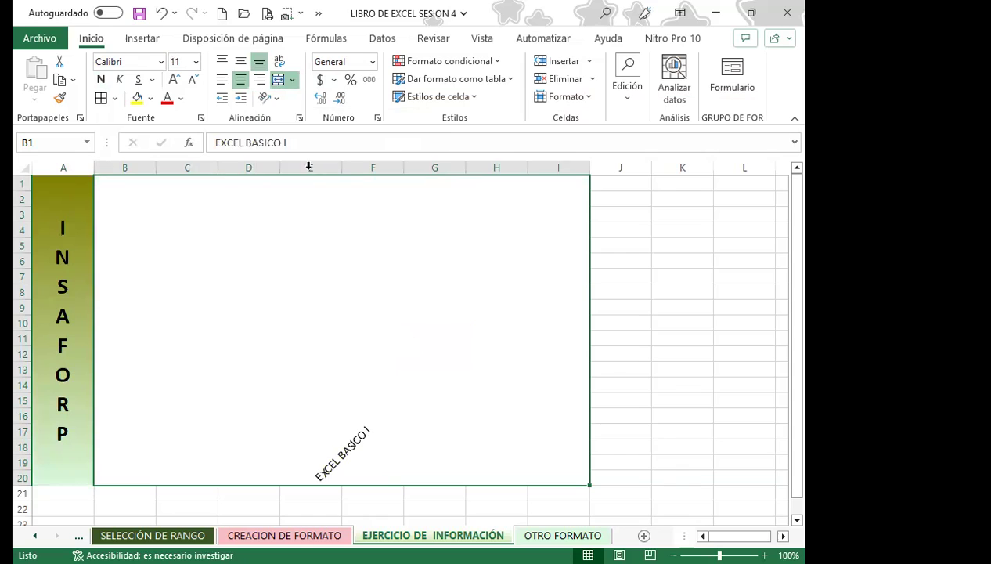
{"action": "left_click", "coordinate": [242, 61]}
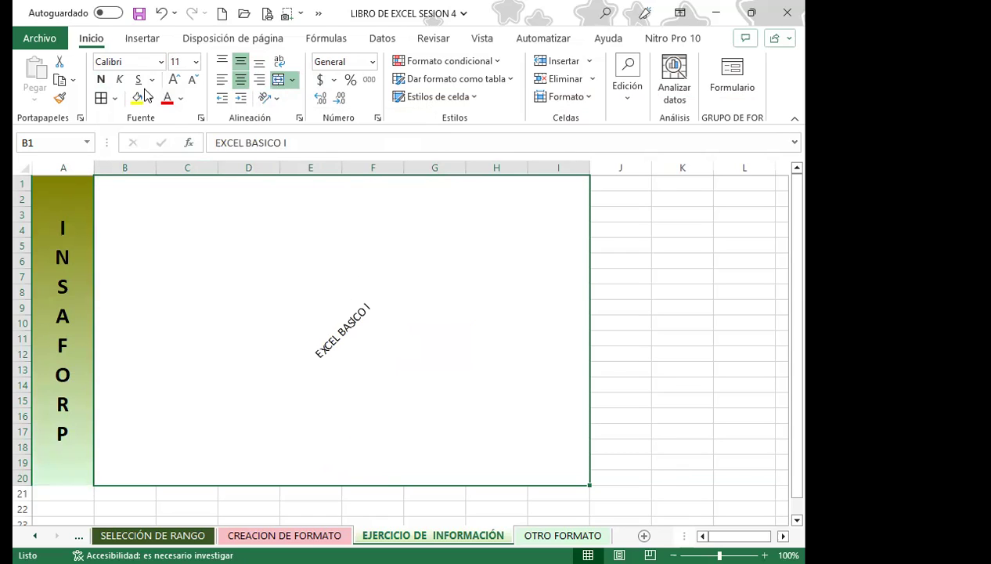
{"action": "left_click", "coordinate": [100, 81]}
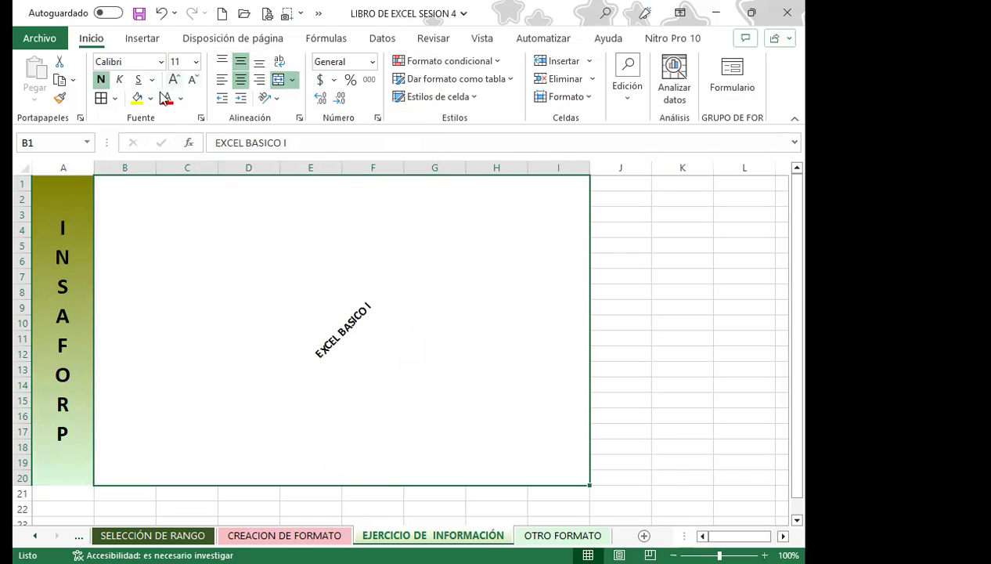
{"action": "left_click", "coordinate": [174, 79]}
{"action": "left_click", "coordinate": [174, 79]}
{"action": "left_click", "coordinate": [174, 79]}
{"action": "left_click", "coordinate": [174, 80]}
{"action": "double_click", "coordinate": [174, 79]}
{"action": "double_click", "coordinate": [173, 79]}
{"action": "double_click", "coordinate": [174, 79]}
{"action": "left_click", "coordinate": [174, 79]}
{"action": "left_click", "coordinate": [174, 79]}
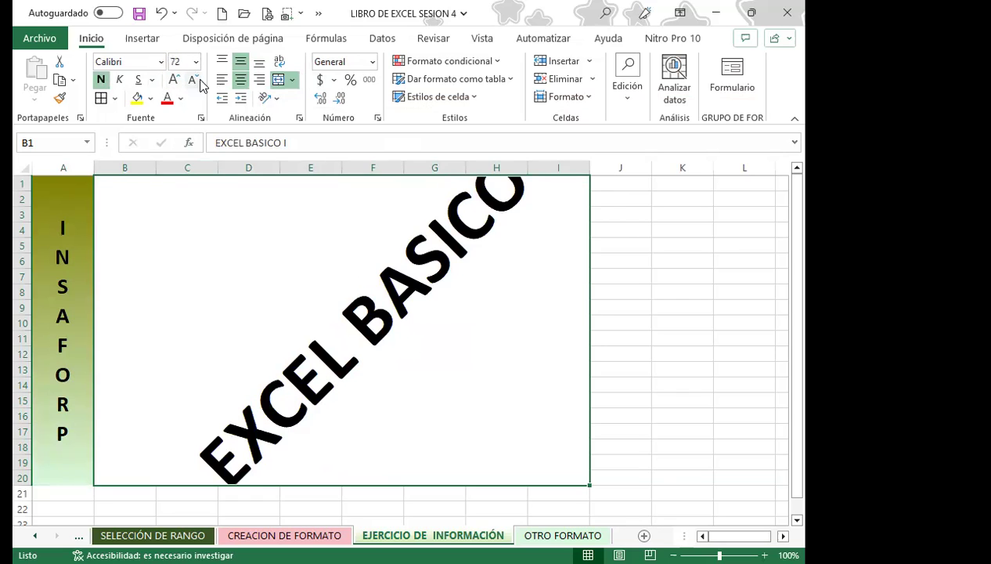
{"action": "left_click", "coordinate": [200, 80]}
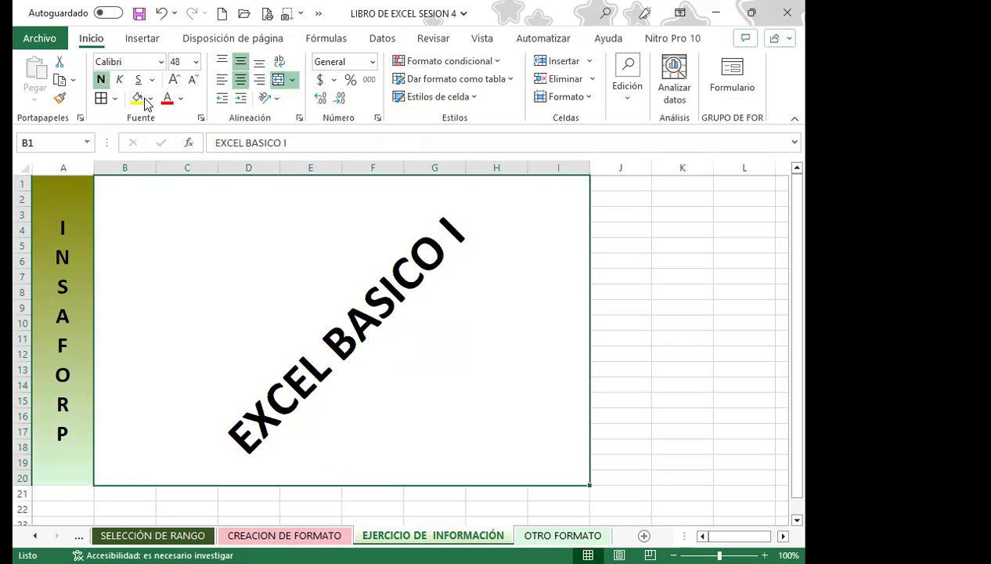
- Give the B1:I20 title block a pink thin vertical-stripe pattern fill
{"action": "left_click", "coordinate": [201, 118]}
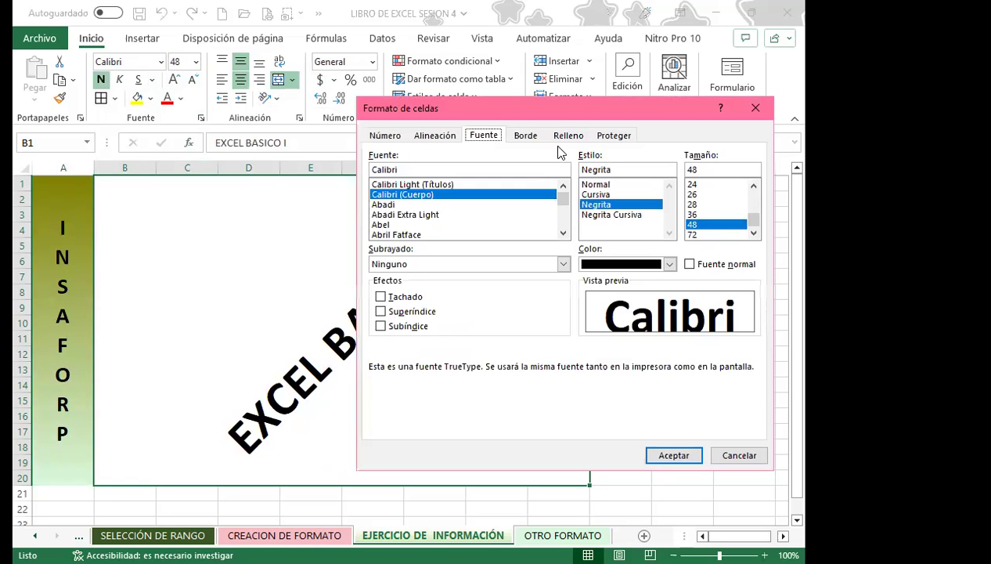
{"action": "left_click", "coordinate": [569, 135]}
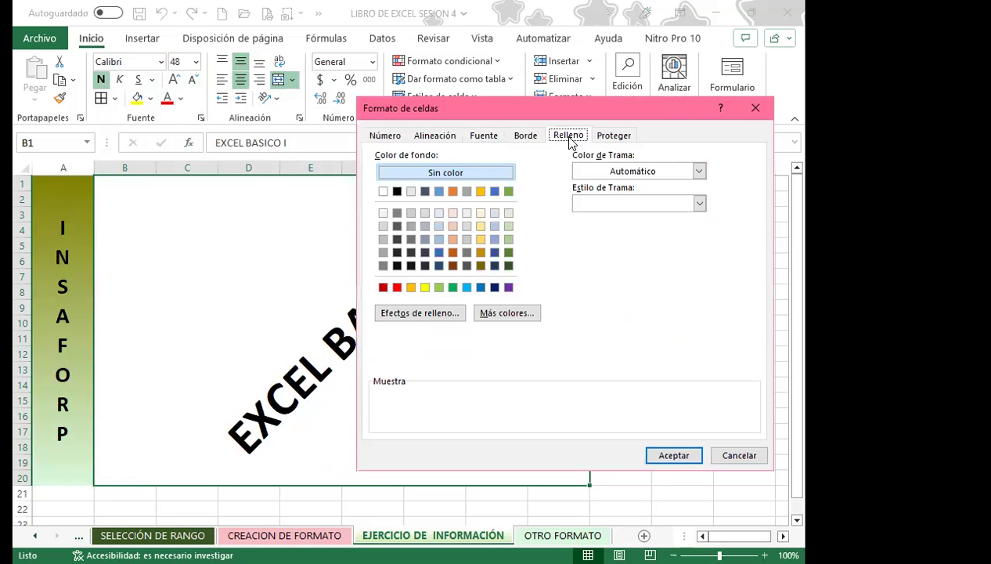
{"action": "left_click", "coordinate": [698, 171]}
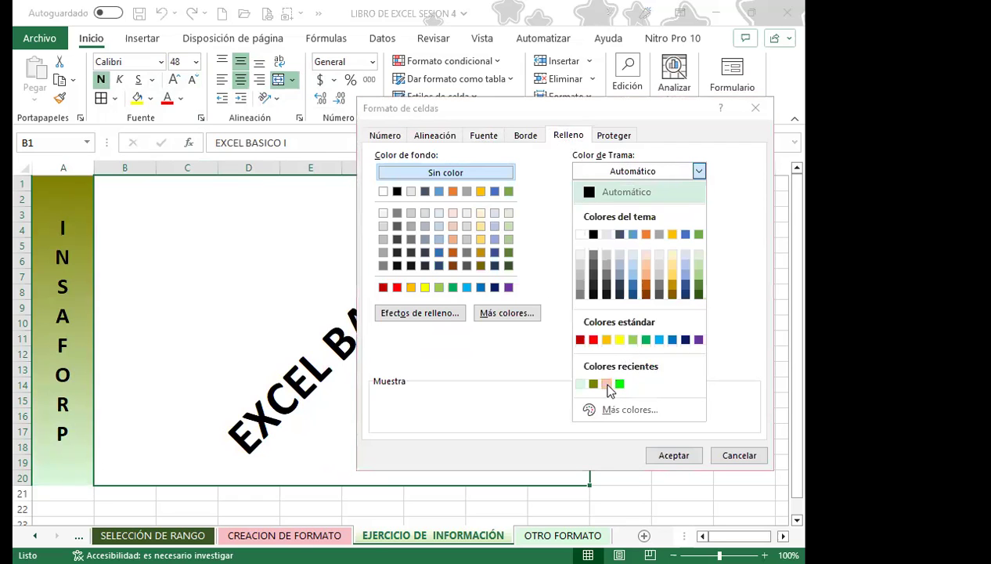
{"action": "left_click", "coordinate": [606, 383]}
{"action": "left_click", "coordinate": [700, 202]}
{"action": "left_click", "coordinate": [618, 263]}
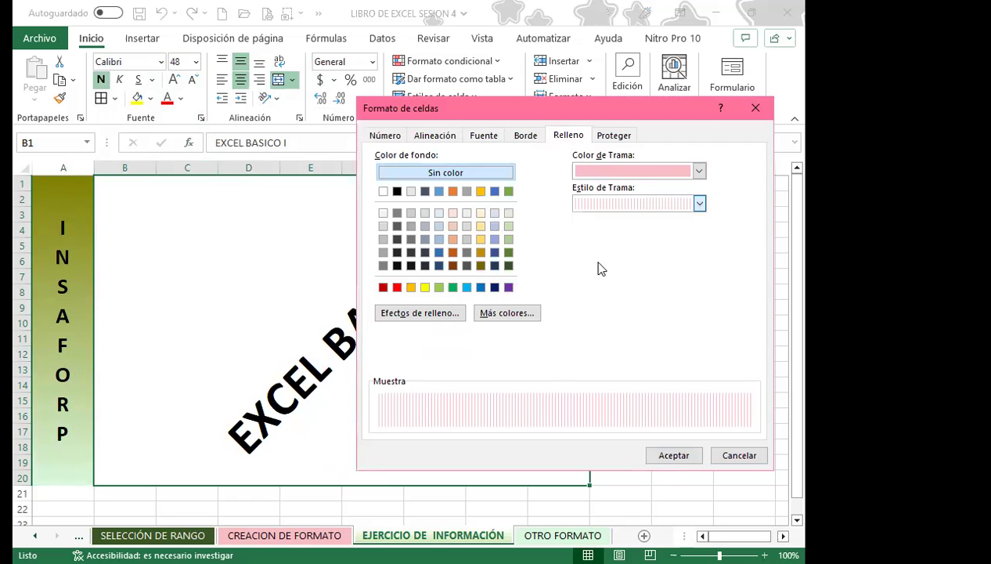
{"action": "left_click", "coordinate": [667, 454]}
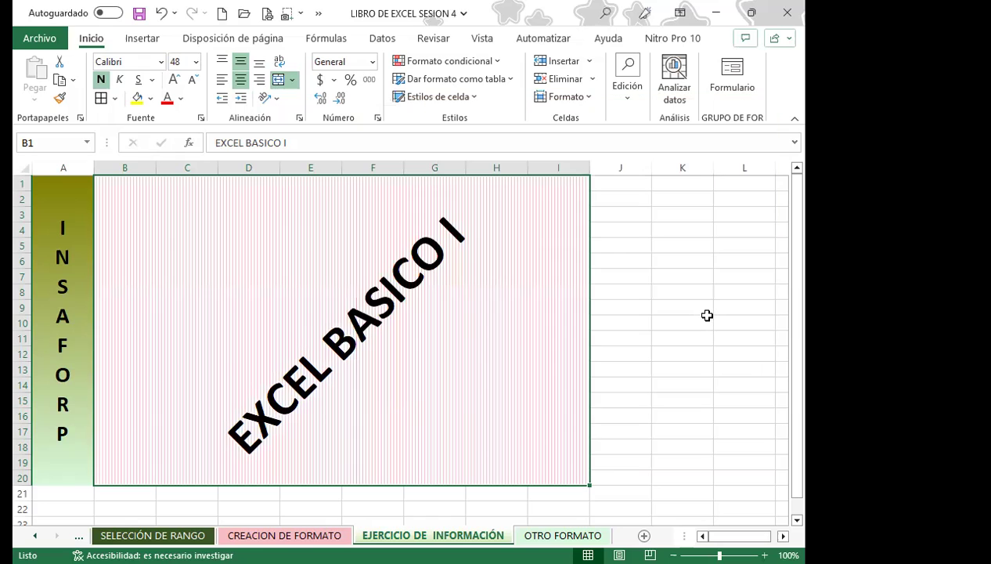
{"action": "left_click", "coordinate": [702, 316]}
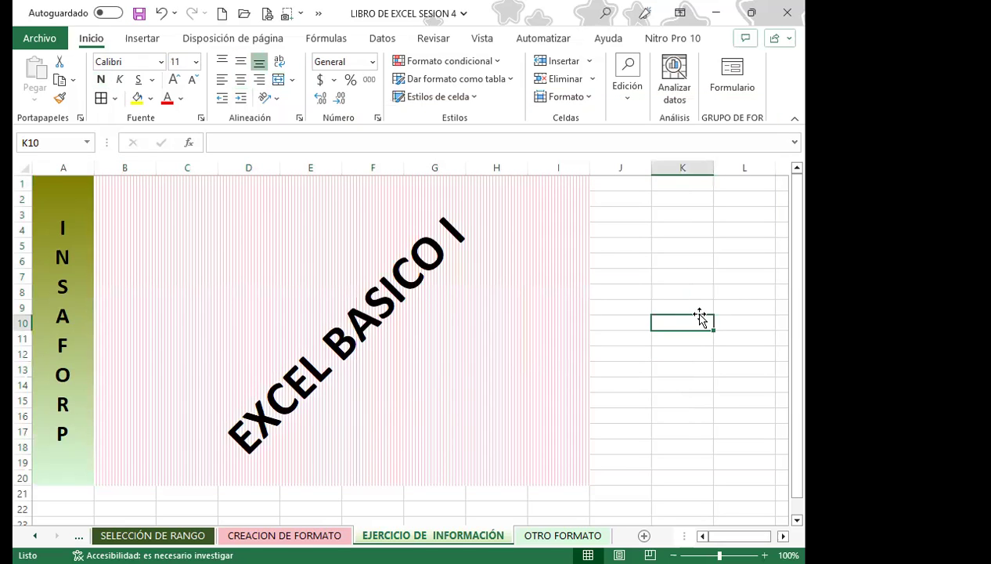
- Set thick red outline and inside borders on both merged blocks, A1:I20
{"action": "left_click_drag", "start_coordinate": [69, 265], "coordinate": [236, 289]}
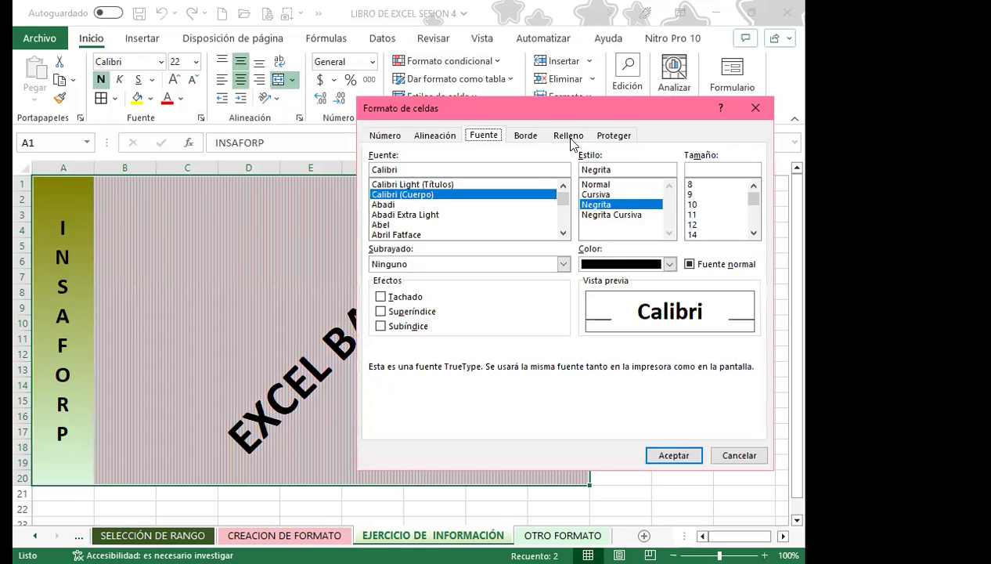
{"action": "left_click", "coordinate": [525, 136]}
{"action": "left_click", "coordinate": [451, 247]}
{"action": "left_click", "coordinate": [468, 296]}
{"action": "left_click", "coordinate": [467, 295]}
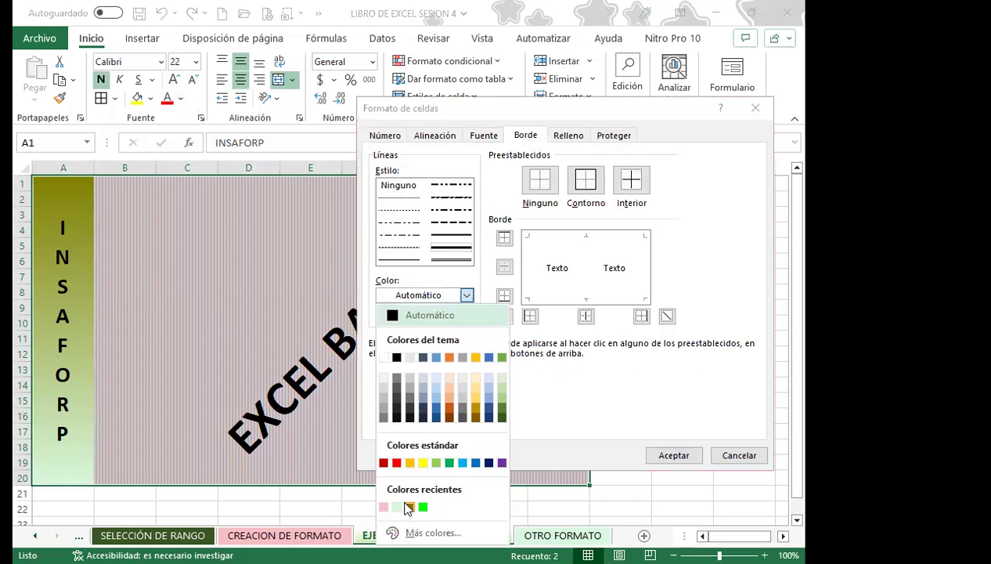
{"action": "left_click", "coordinate": [396, 463]}
{"action": "left_click", "coordinate": [586, 180]}
{"action": "left_click", "coordinate": [632, 180]}
{"action": "left_click", "coordinate": [675, 456]}
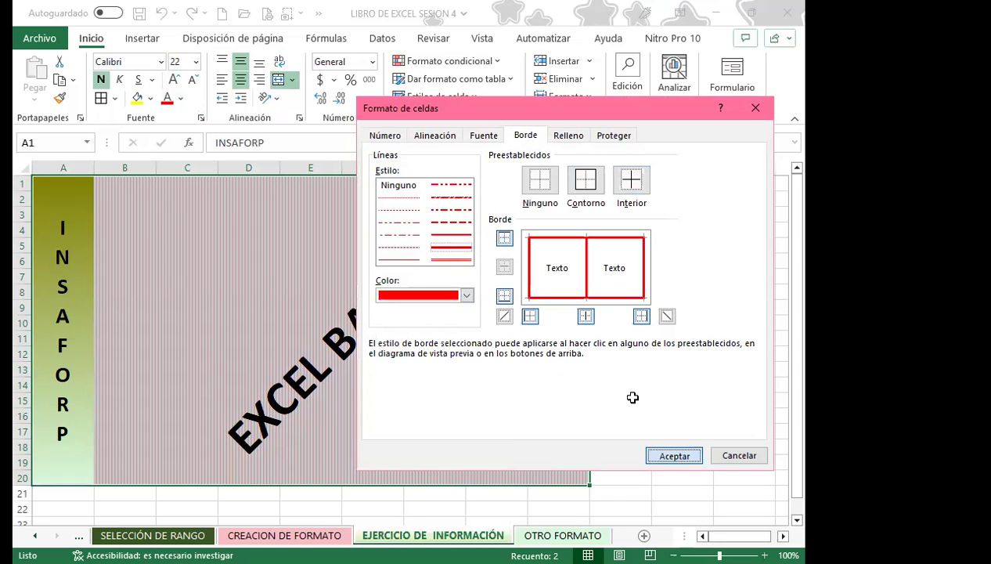
{"action": "left_click", "coordinate": [666, 388]}
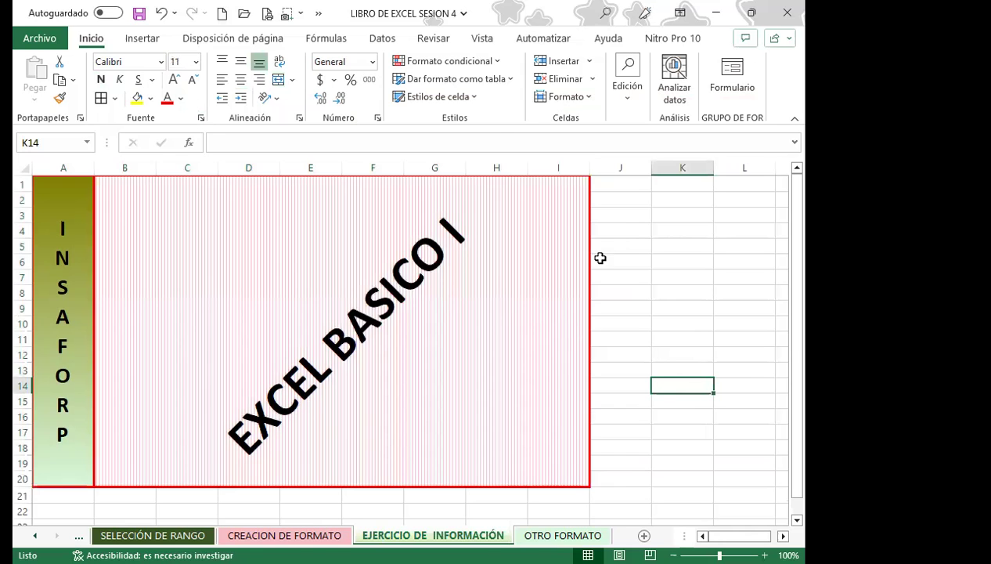
- Turn off gridlines from the View tab's Show options
{"action": "left_click", "coordinate": [481, 38]}
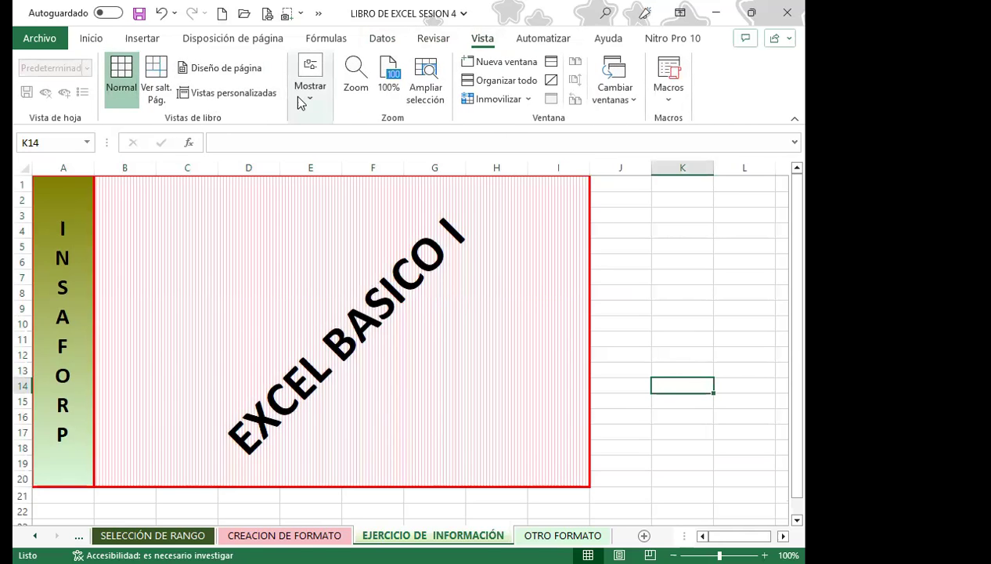
{"action": "left_click", "coordinate": [303, 98]}
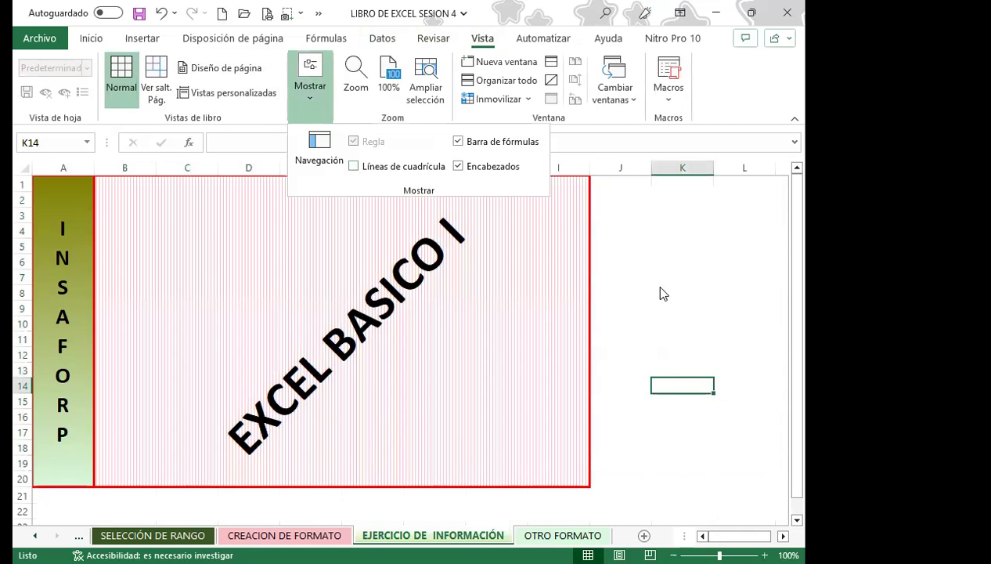
{"action": "left_click", "coordinate": [625, 309]}
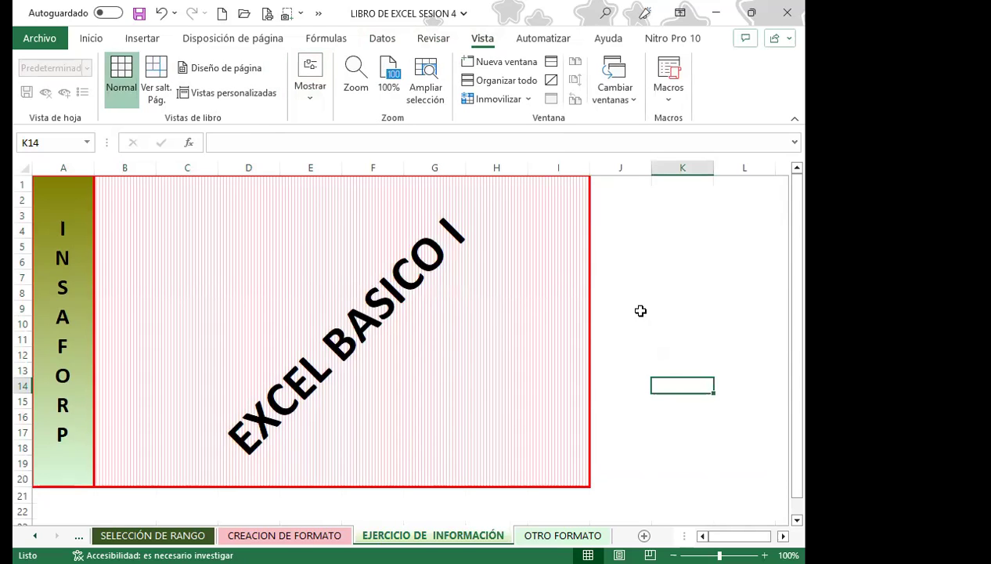
{"action": "left_click", "coordinate": [640, 311]}
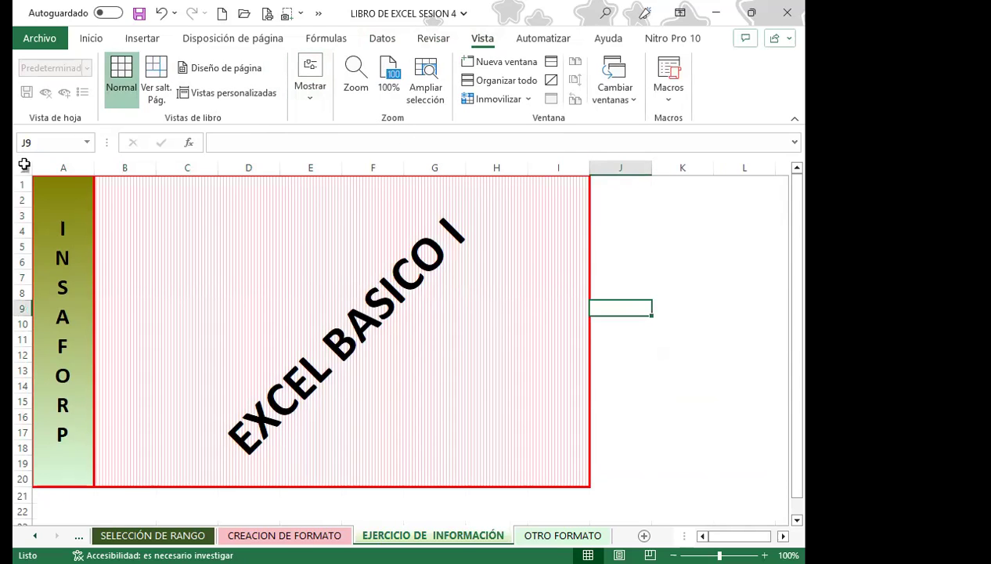
{"action": "left_click", "coordinate": [633, 214]}
{"action": "scroll", "coordinate": [396, 399], "scroll_direction": "down", "scroll_amount": 5}
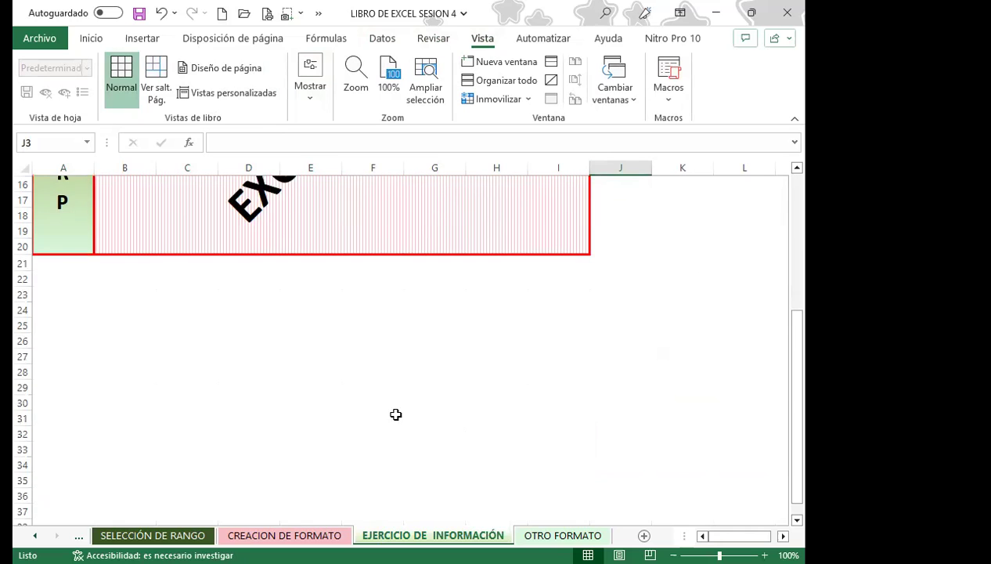
{"action": "scroll", "coordinate": [631, 402], "scroll_direction": "up", "scroll_amount": 5}
- Review the design by selecting the INSAFORP and EXCEL BASICO I cells in turn
{"action": "left_click", "coordinate": [655, 386]}
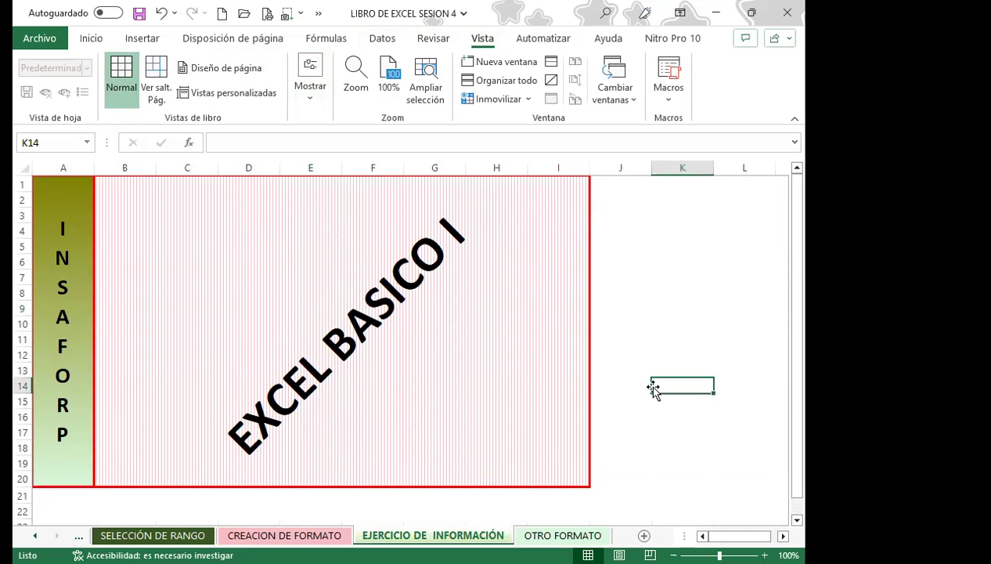
{"action": "left_click", "coordinate": [64, 317]}
{"action": "left_click", "coordinate": [193, 333]}
{"action": "left_click", "coordinate": [73, 323]}
{"action": "left_click", "coordinate": [210, 332]}
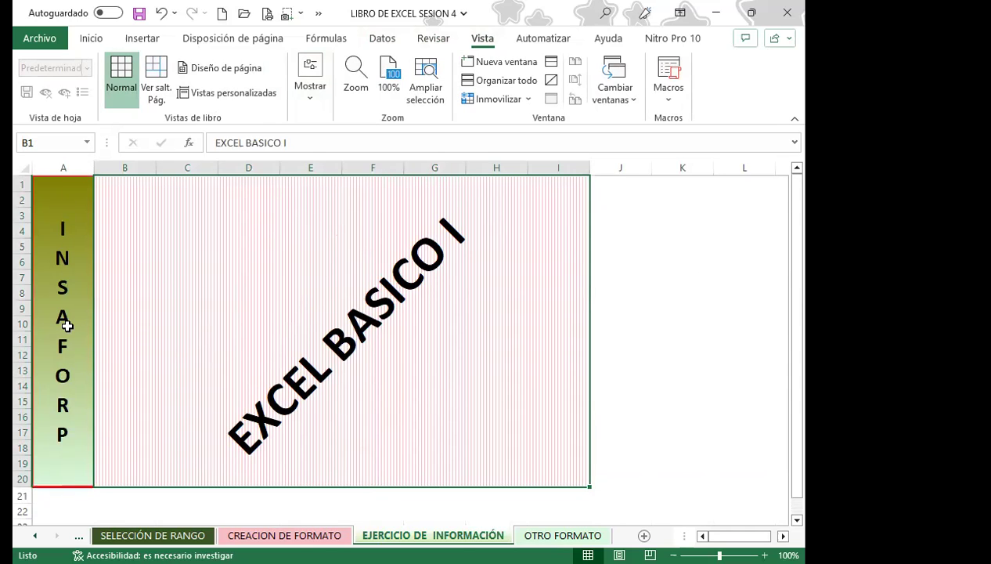
{"action": "left_click", "coordinate": [67, 323]}
{"action": "left_click", "coordinate": [205, 318]}
{"action": "left_click", "coordinate": [87, 324]}
{"action": "left_click", "coordinate": [227, 312]}
{"action": "scroll", "coordinate": [195, 469], "scroll_direction": "down", "scroll_amount": 1}
- On the CREACION DE FORMATO sheet, select the J1:R22 block beside the existing design
{"action": "left_click", "coordinate": [240, 539]}
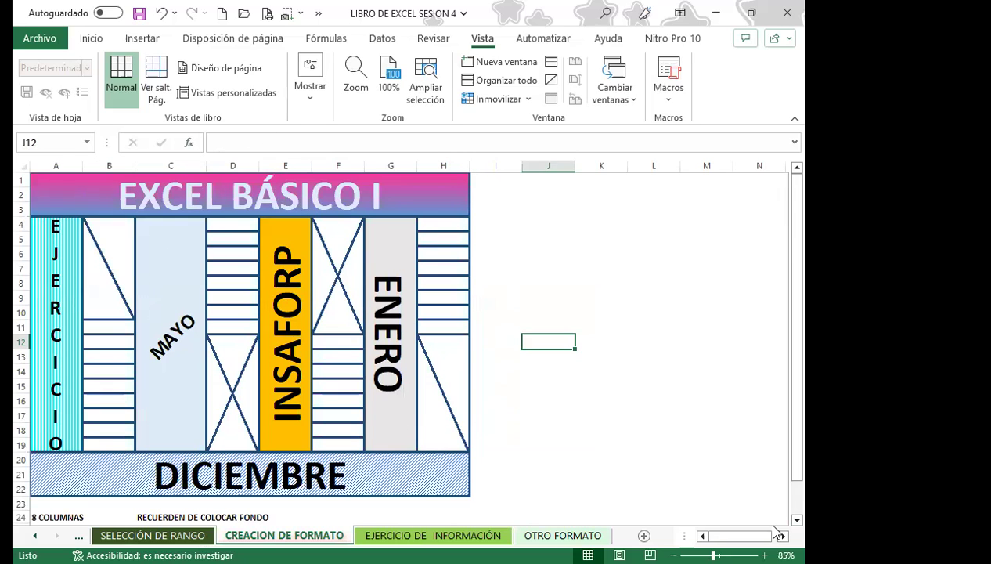
{"action": "scroll", "coordinate": [638, 415], "scroll_direction": "down", "scroll_amount": 1}
{"action": "scroll", "coordinate": [642, 395], "scroll_direction": "down", "scroll_amount": 1}
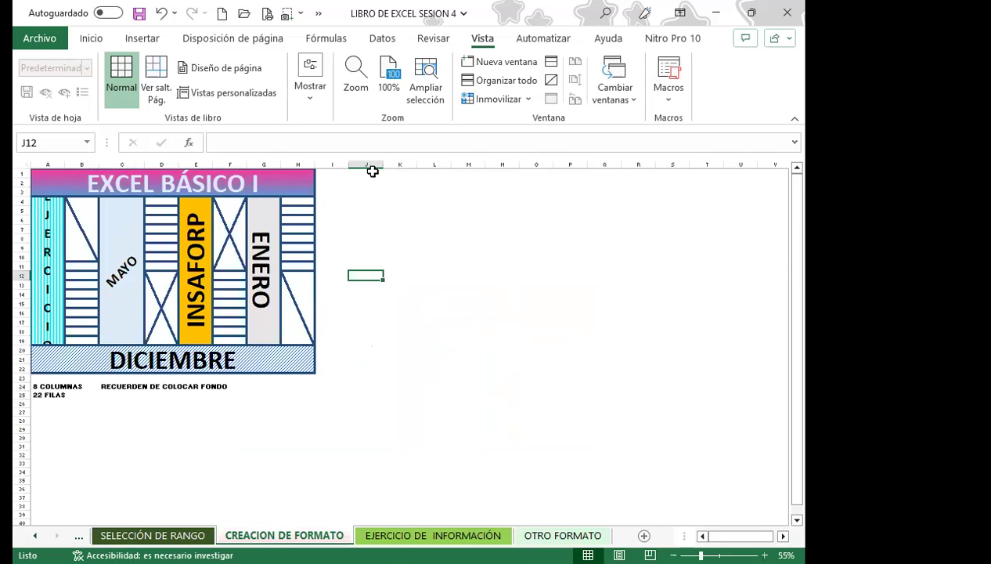
{"action": "mouse_move", "coordinate": [371, 170]}
{"action": "left_mouse_down"}
{"action": "mouse_move", "coordinate": [608, 182]}
{"action": "mouse_move", "coordinate": [639, 365]}
{"action": "left_mouse_up"}
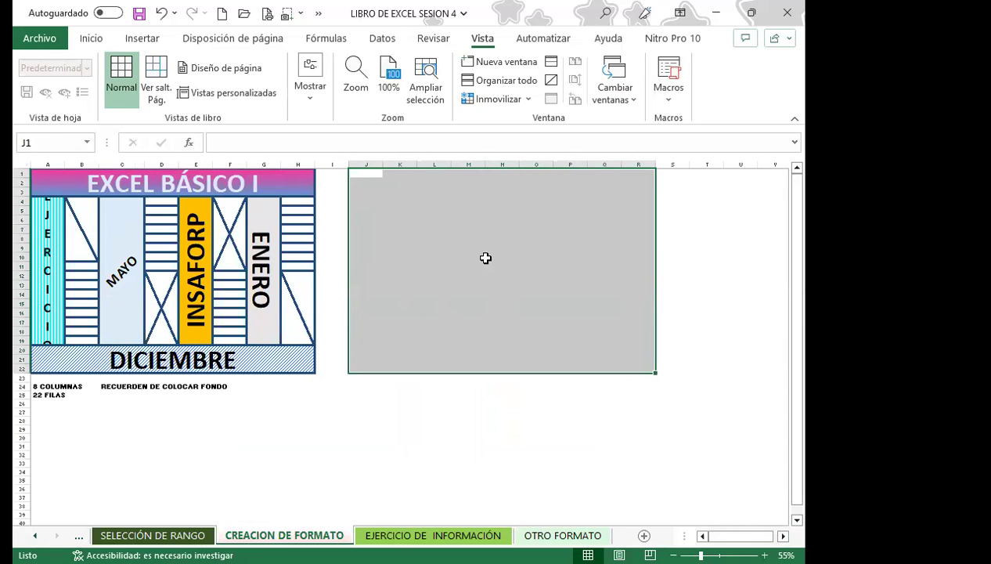
{"action": "left_click", "coordinate": [91, 39]}
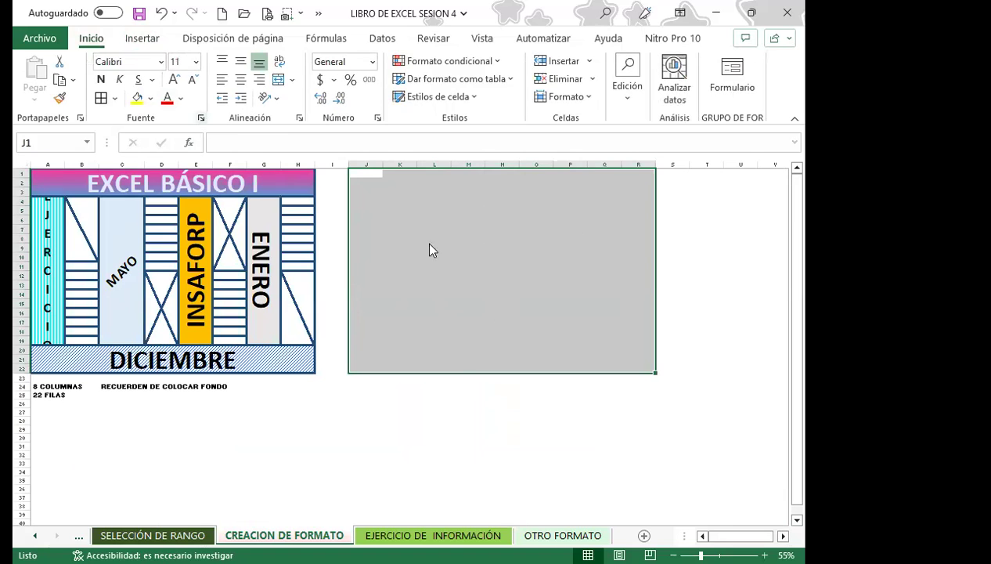
- Apply thick dark-blue outline and inside borders to every cell of J1:R22
{"action": "left_click", "coordinate": [511, 139]}
{"action": "left_click", "coordinate": [466, 295]}
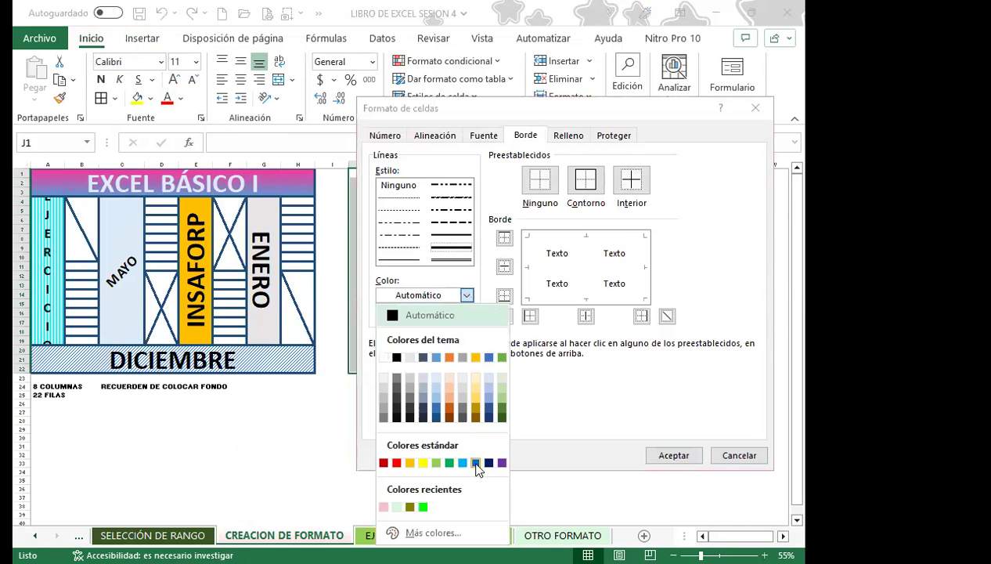
{"action": "left_click", "coordinate": [586, 180]}
{"action": "left_click", "coordinate": [631, 180]}
{"action": "left_click", "coordinate": [685, 460]}
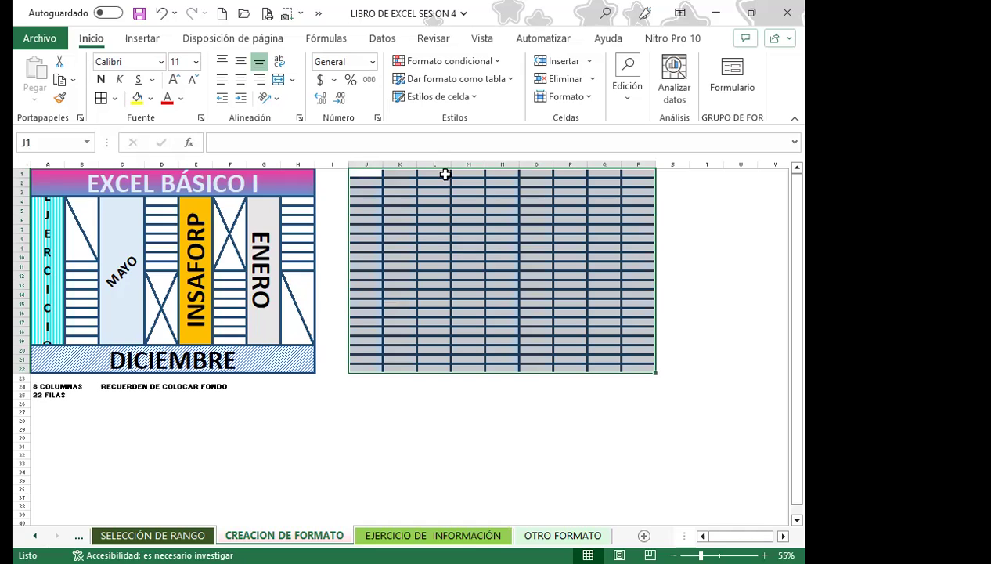
- Merge J1:R3 into a title band and J20:R22 into a footer band
{"action": "mouse_move", "coordinate": [356, 171]}
{"action": "left_mouse_down"}
{"action": "mouse_move", "coordinate": [356, 184]}
{"action": "mouse_move", "coordinate": [633, 191]}
{"action": "left_mouse_up"}
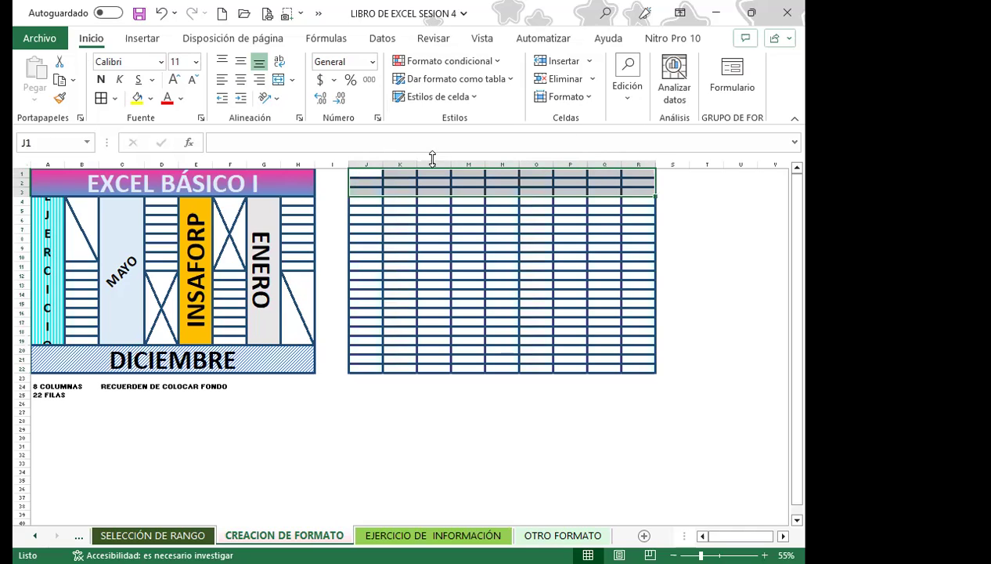
{"action": "left_click", "coordinate": [279, 80]}
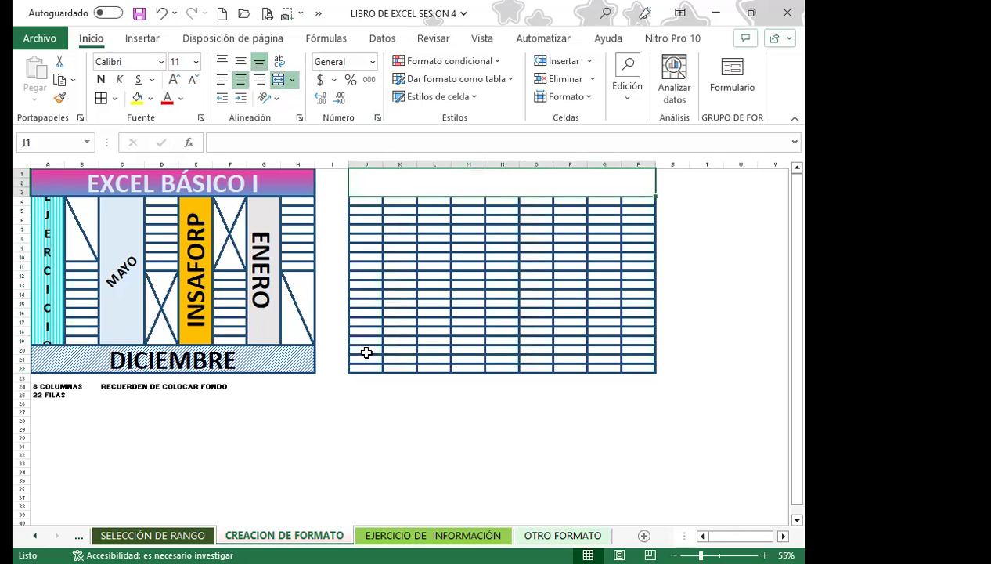
{"action": "left_click_drag", "start_coordinate": [366, 353], "coordinate": [644, 361]}
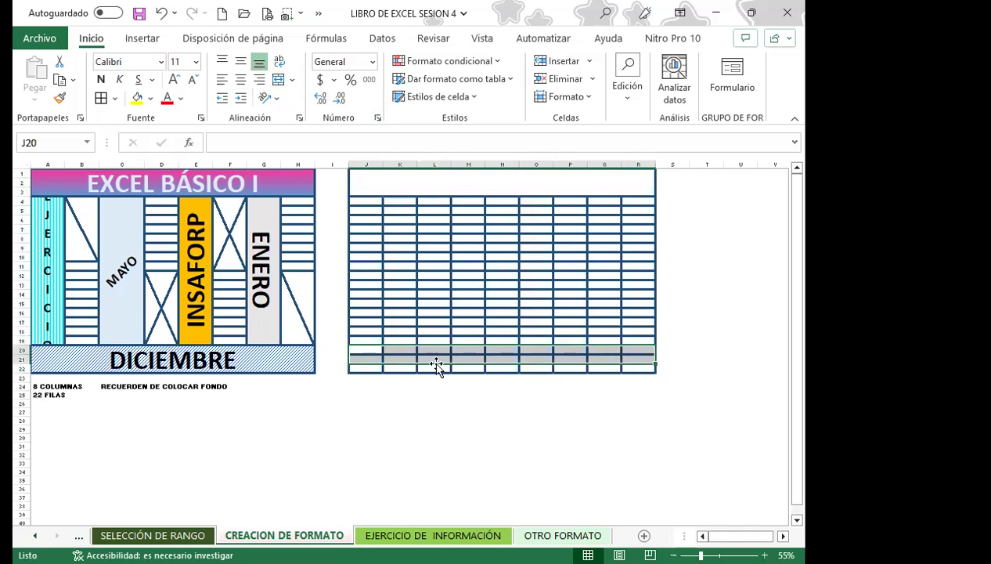
{"action": "left_click", "coordinate": [366, 349]}
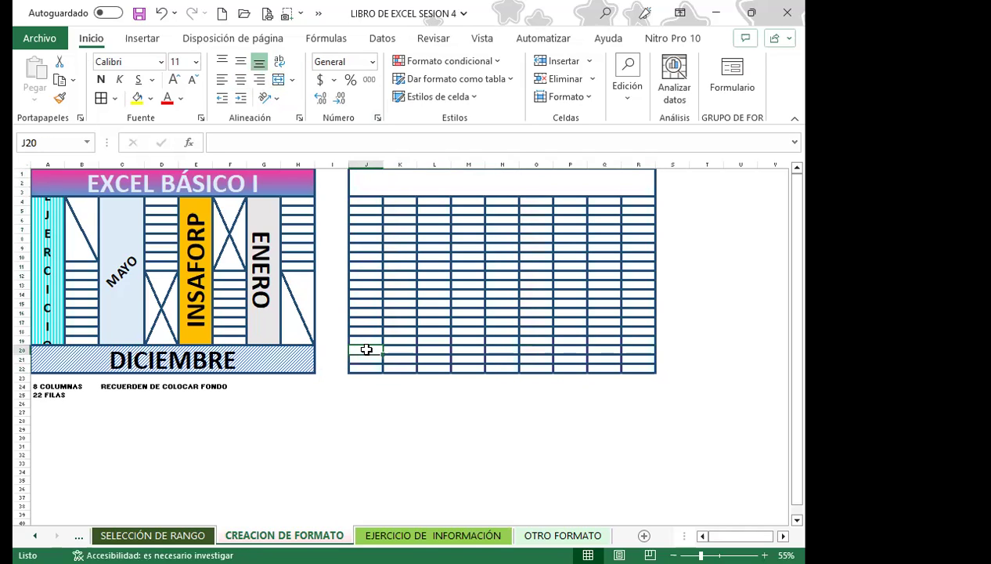
{"action": "left_click", "coordinate": [399, 369]}
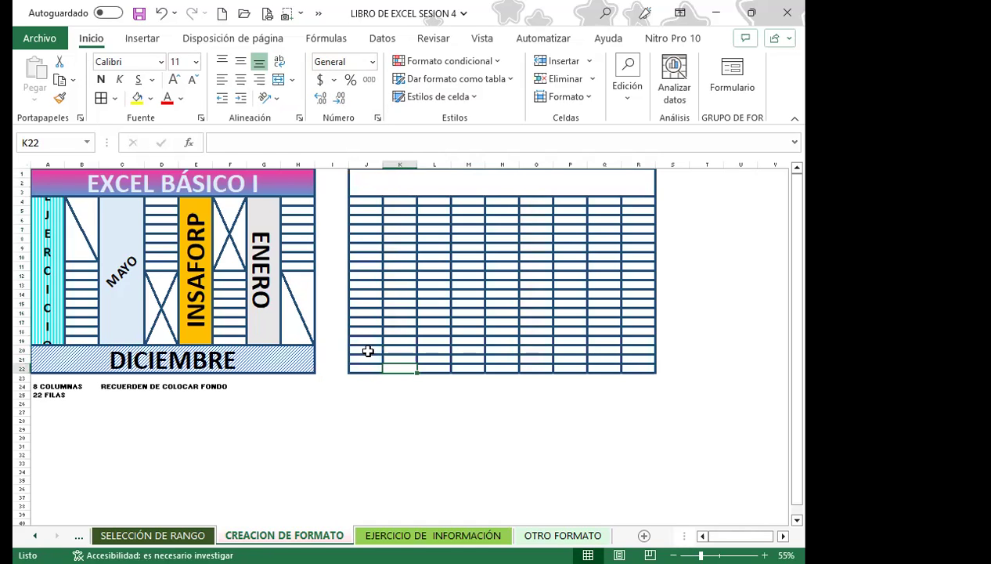
{"action": "left_click_drag", "start_coordinate": [368, 351], "coordinate": [636, 367]}
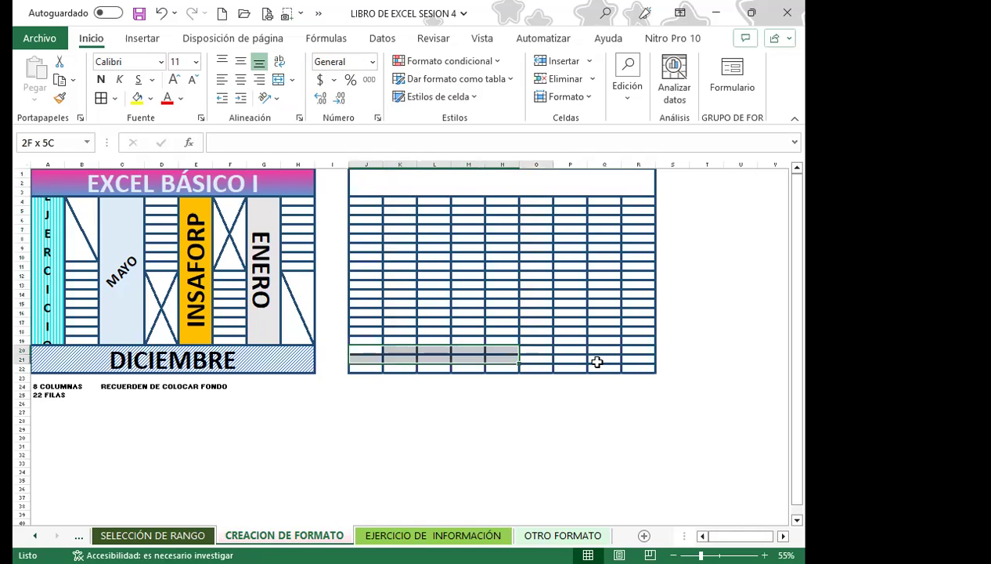
{"action": "left_click", "coordinate": [278, 79]}
{"action": "left_click_drag", "start_coordinate": [360, 205], "coordinate": [365, 338]}
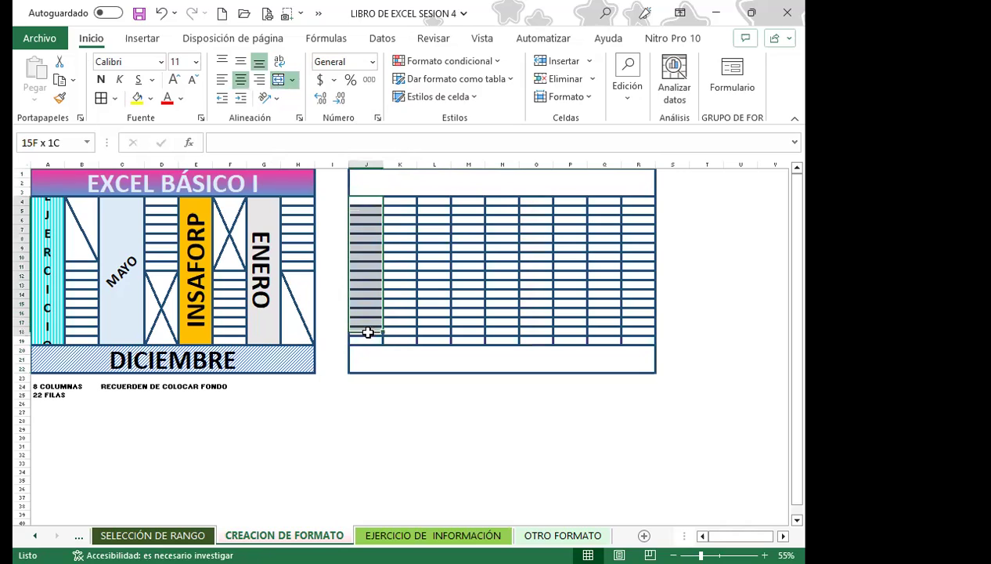
- Merge rows 4–19 of columns J, M, O and Q into single tall cells
{"action": "left_click", "coordinate": [280, 79]}
{"action": "left_click_drag", "start_coordinate": [467, 202], "coordinate": [479, 339]}
{"action": "left_click", "coordinate": [282, 82]}
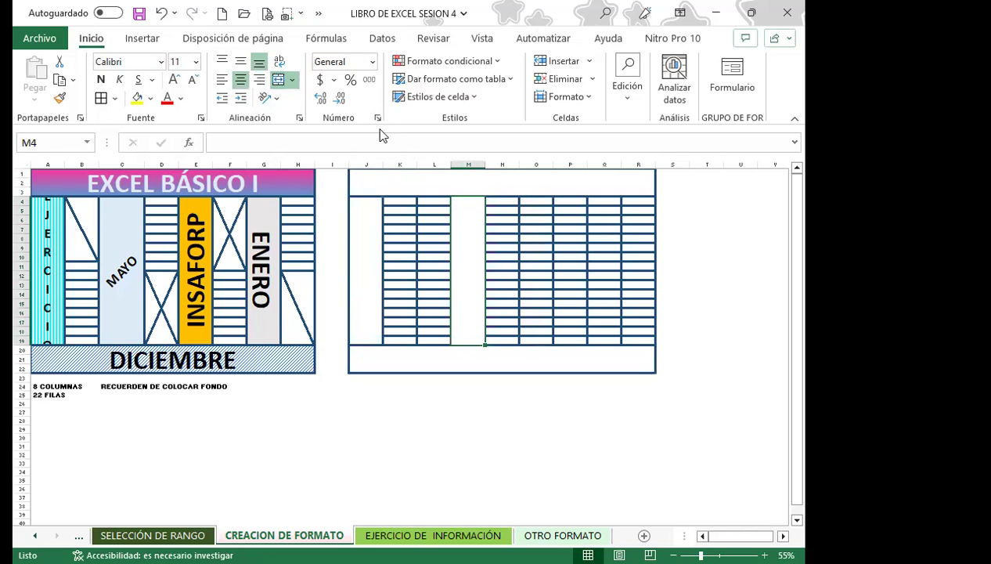
{"action": "left_click_drag", "start_coordinate": [536, 205], "coordinate": [552, 337]}
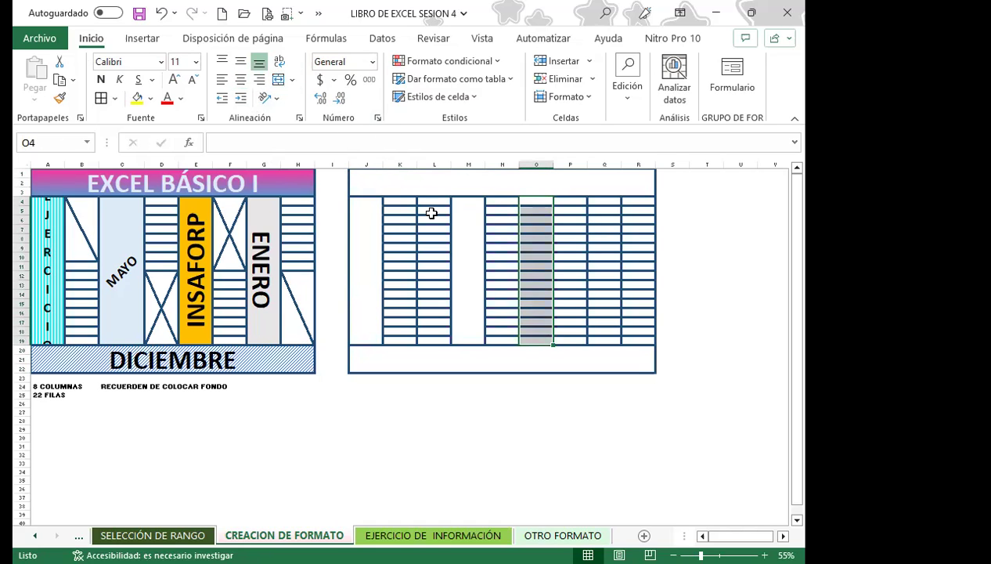
{"action": "left_click", "coordinate": [278, 80]}
{"action": "left_click_drag", "start_coordinate": [600, 202], "coordinate": [606, 341]}
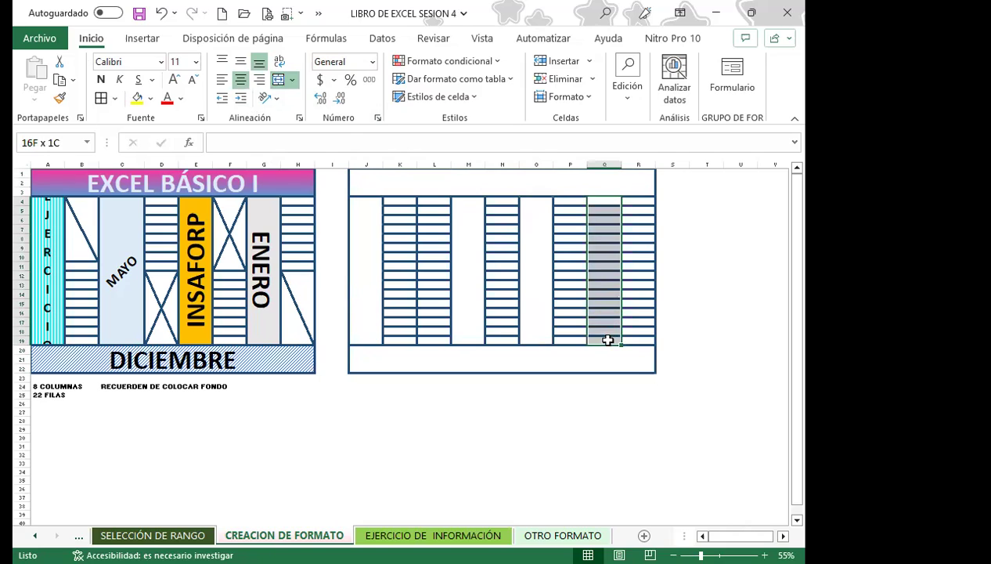
{"action": "left_click", "coordinate": [278, 80]}
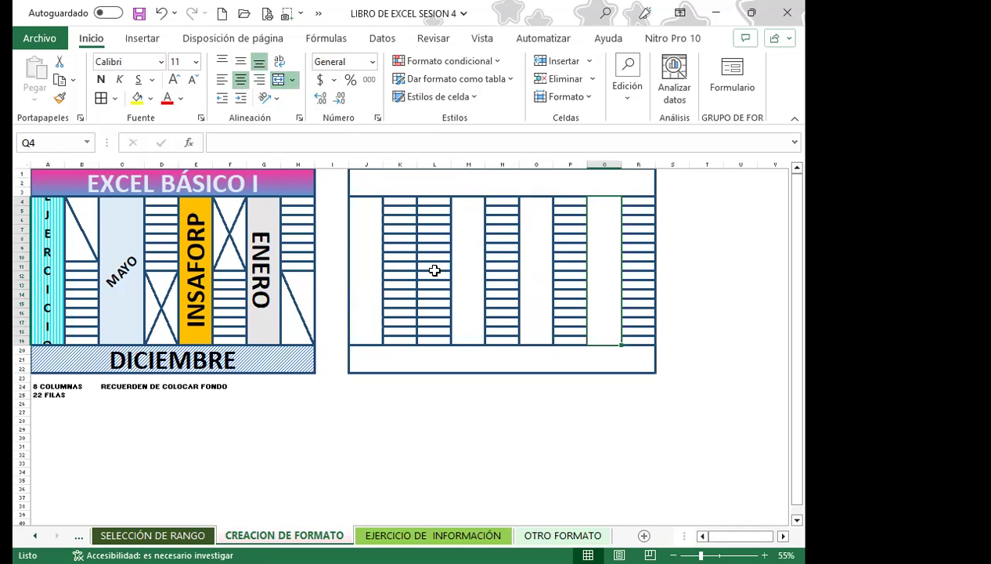
- Undo the column merges, then merge L4:L19, N4:N19 and P4:P19 into single cells
{"action": "left_click_drag", "start_coordinate": [399, 267], "coordinate": [401, 277]}
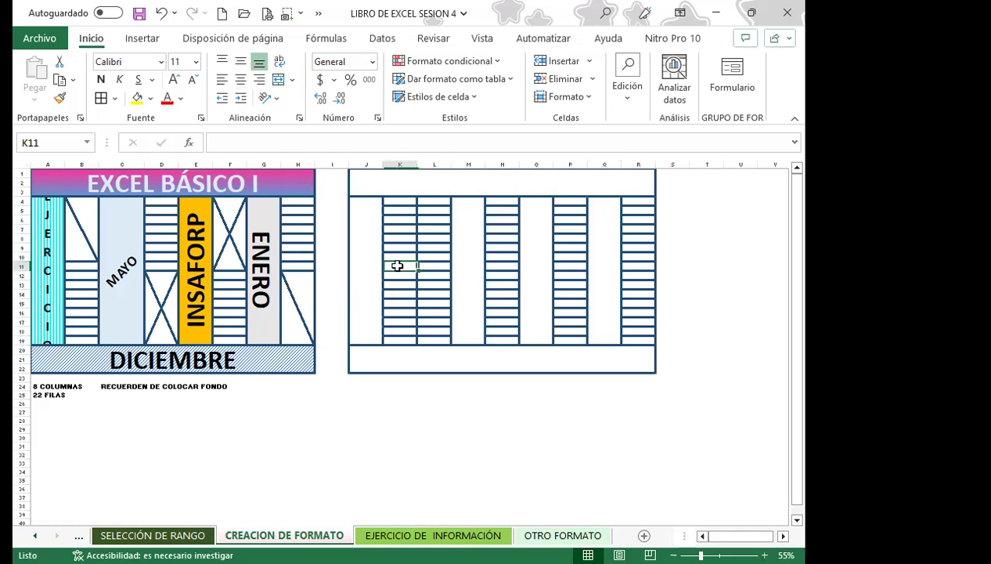
{"action": "key", "text": "ctrl+z"}
{"action": "key", "text": "ctrl+z"}
{"action": "key", "text": "ctrl+z"}
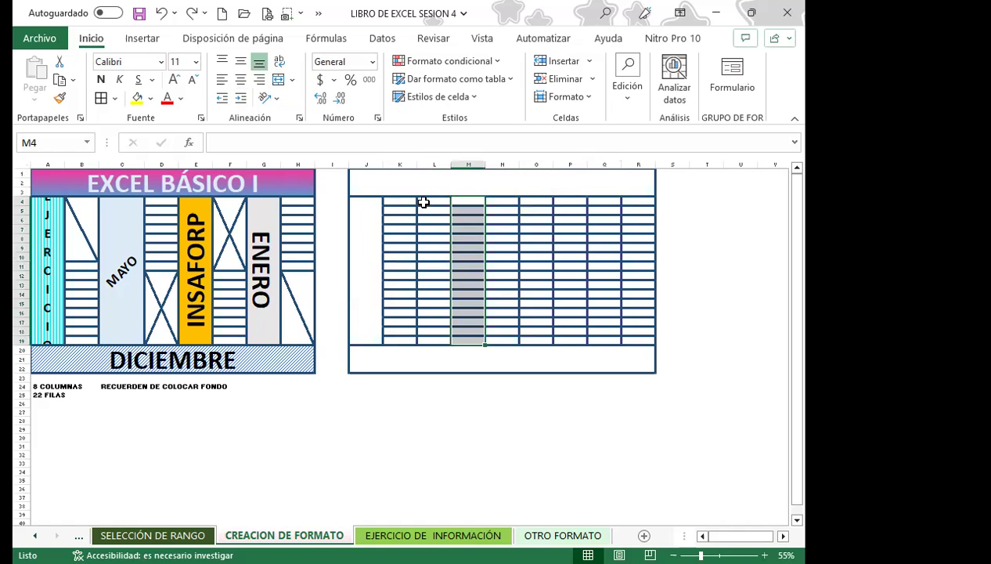
{"action": "left_click_drag", "start_coordinate": [423, 202], "coordinate": [427, 337]}
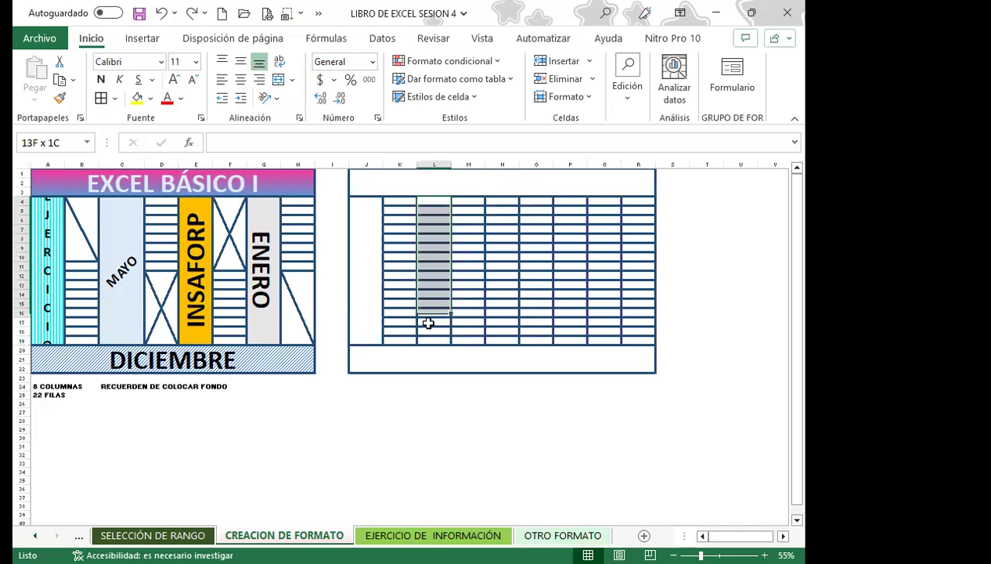
{"action": "left_click", "coordinate": [280, 87]}
{"action": "left_click_drag", "start_coordinate": [501, 202], "coordinate": [506, 336]}
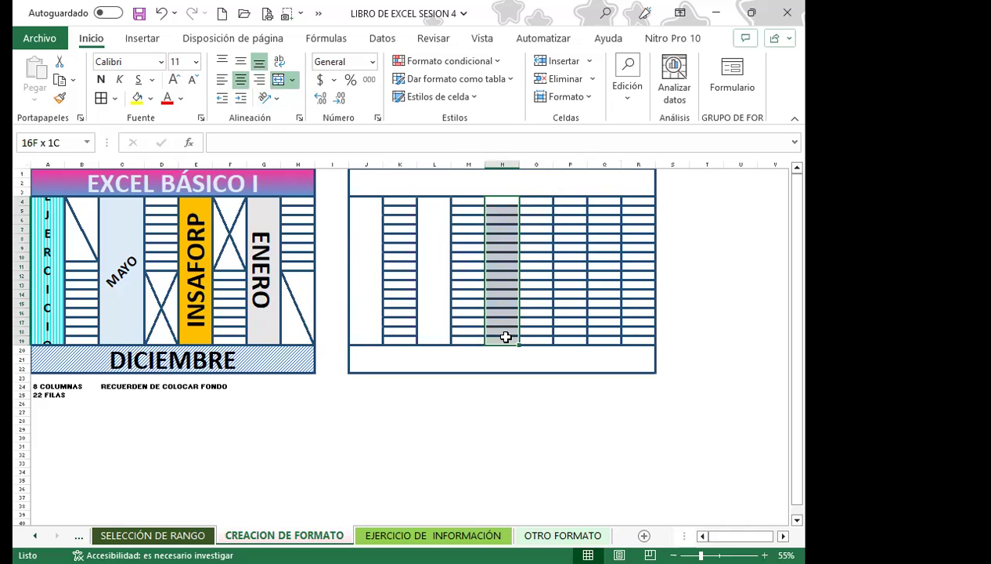
{"action": "left_click", "coordinate": [283, 82]}
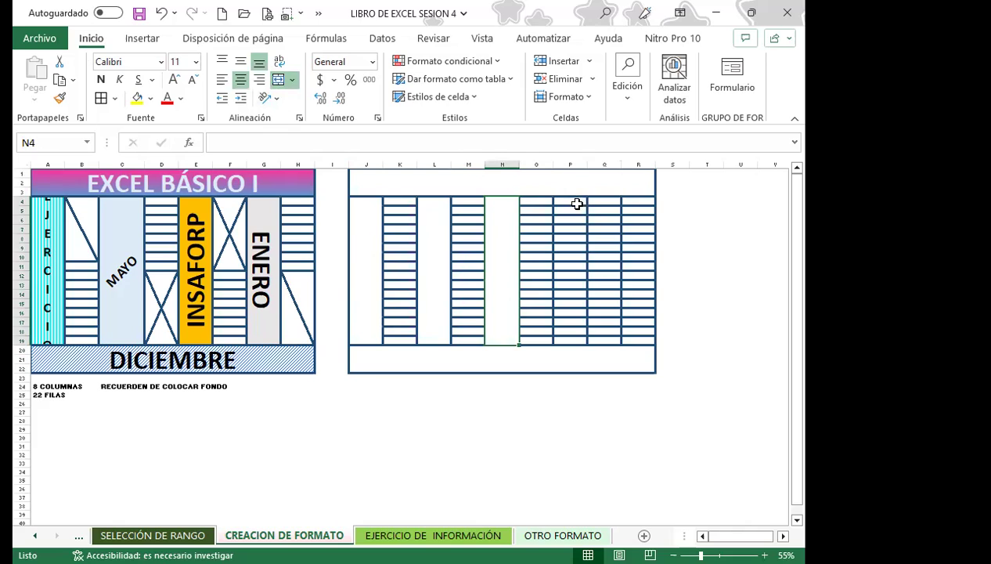
{"action": "left_click_drag", "start_coordinate": [576, 204], "coordinate": [573, 338]}
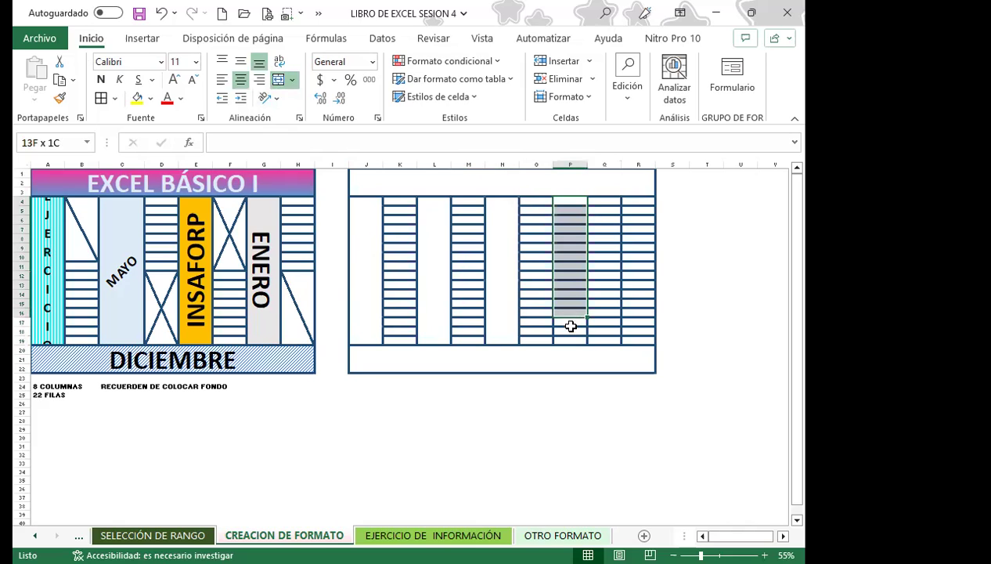
{"action": "left_click", "coordinate": [280, 80]}
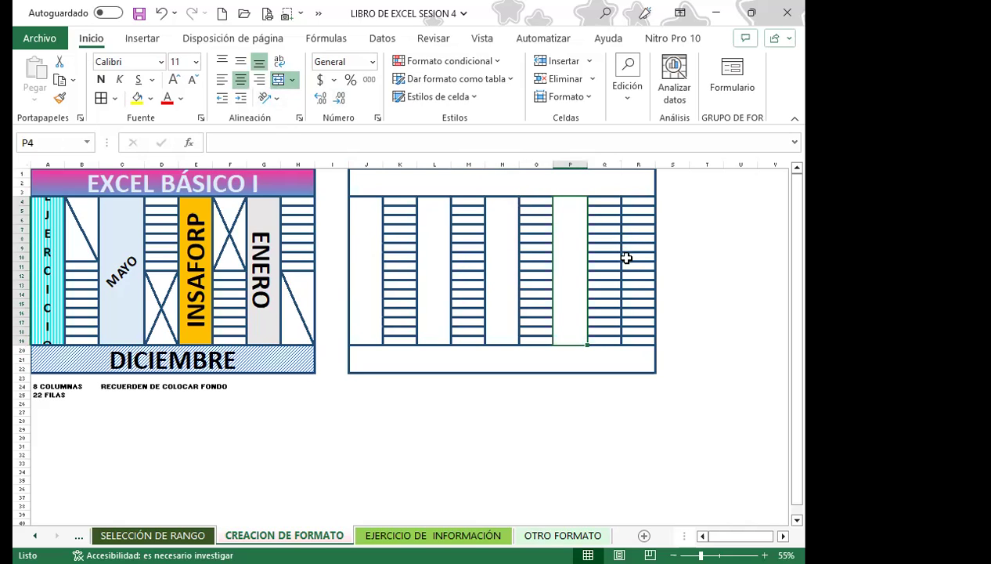
{"action": "left_click", "coordinate": [400, 163]}
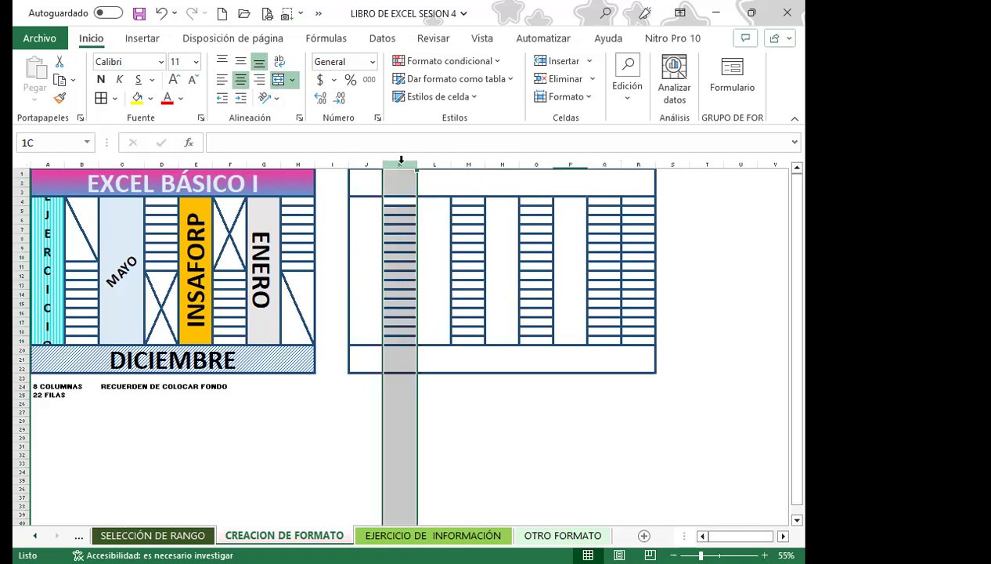
- Remove the borders from the extra column R
{"action": "left_click", "coordinate": [468, 164]}
{"action": "left_click", "coordinate": [536, 163]}
{"action": "left_click", "coordinate": [639, 164]}
{"action": "key", "text": "F4"}
- Reapply outline and inside borders to the trimmed J1:Q22 grid
{"action": "left_click", "coordinate": [693, 256]}
{"action": "mouse_move", "coordinate": [356, 202]}
{"action": "left_mouse_down"}
{"action": "mouse_move", "coordinate": [565, 297]}
{"action": "mouse_move", "coordinate": [576, 358]}
{"action": "left_mouse_up"}
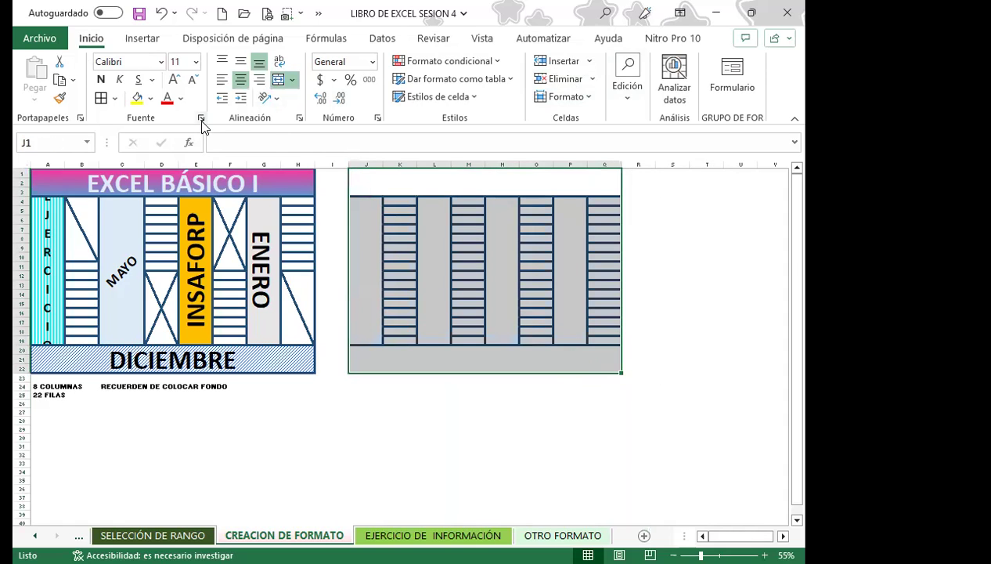
{"action": "key", "text": "ctrl+1"}
{"action": "left_click", "coordinate": [525, 136]}
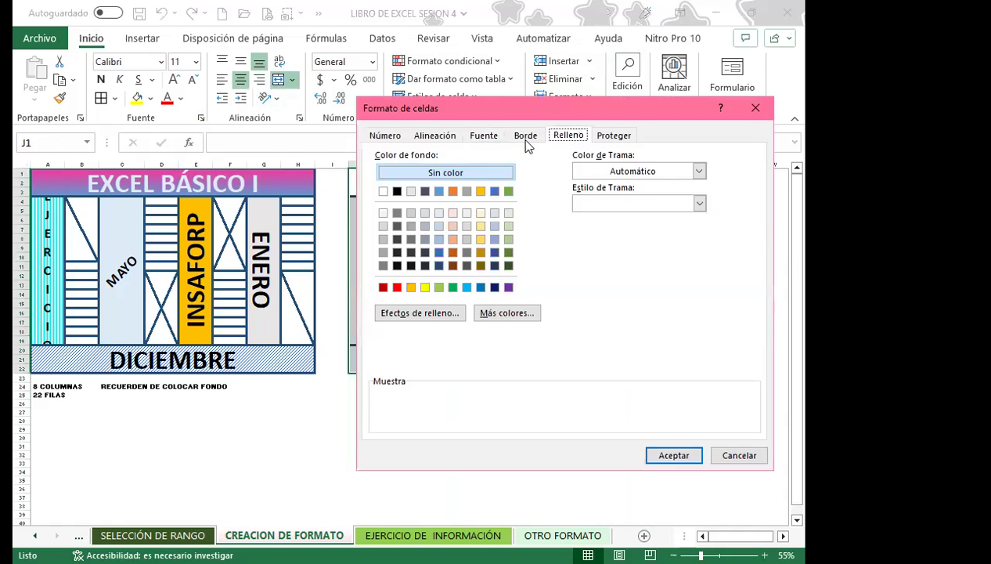
{"action": "left_click", "coordinate": [631, 182]}
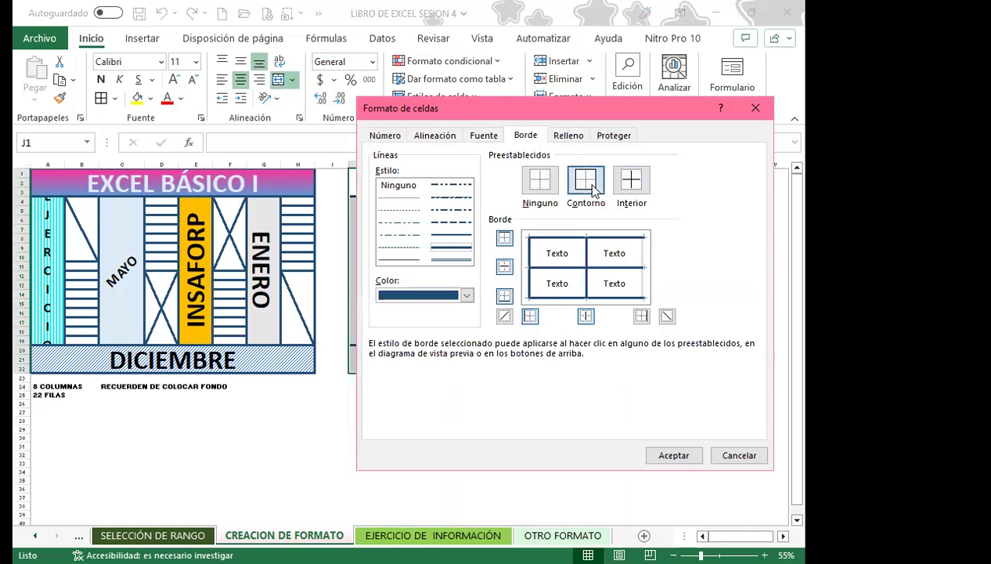
{"action": "left_click", "coordinate": [681, 453]}
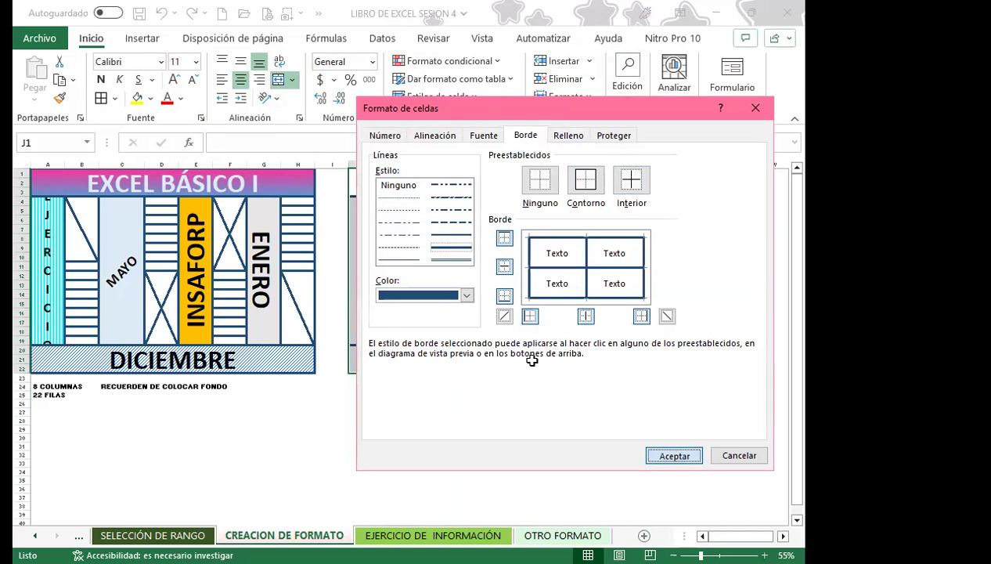
{"action": "left_click", "coordinate": [494, 299]}
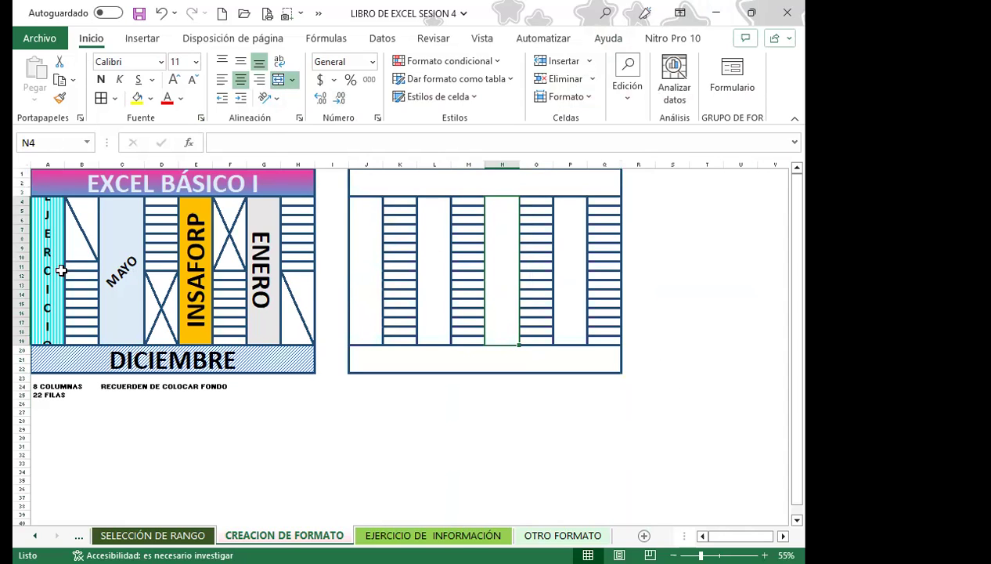
- Merge K11:K19, K4:K10 and M12:M19 each into a single cell
{"action": "left_click", "coordinate": [403, 267]}
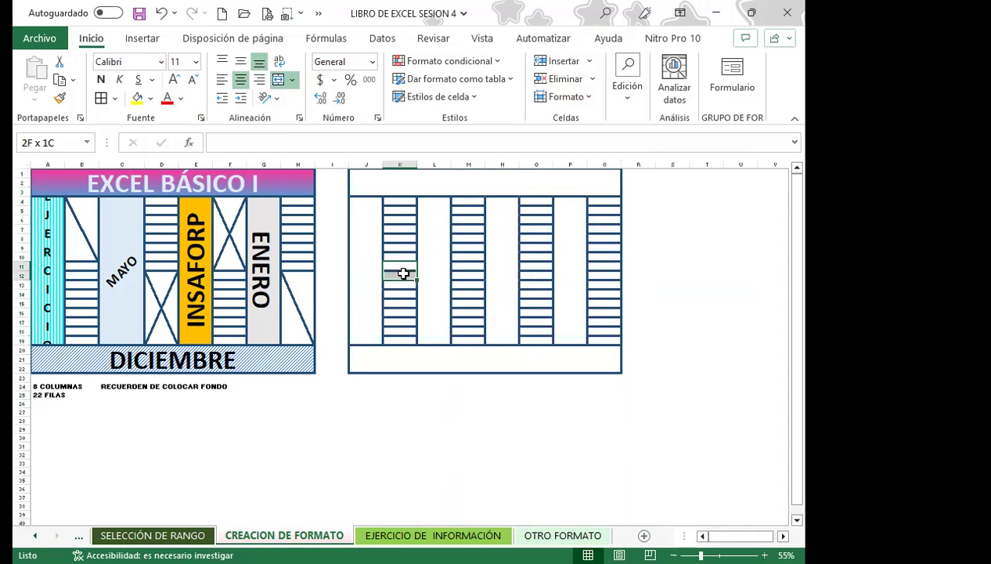
{"action": "left_click", "coordinate": [403, 256]}
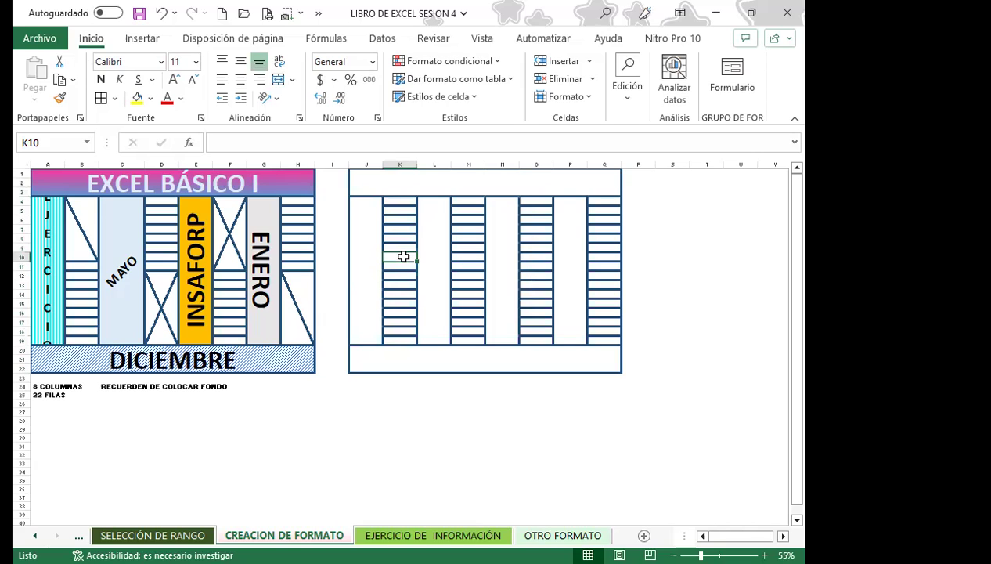
{"action": "left_click_drag", "start_coordinate": [401, 266], "coordinate": [400, 338]}
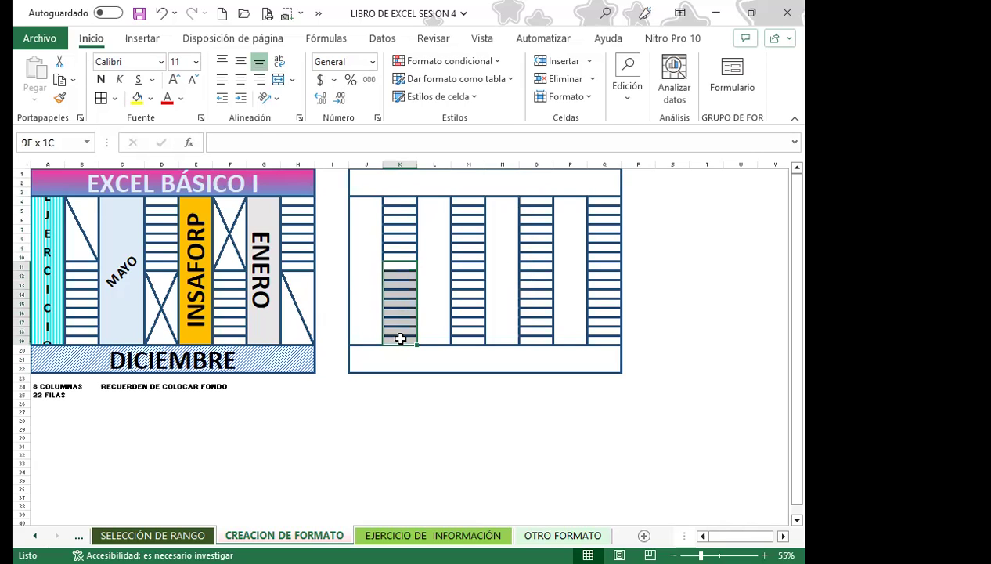
{"action": "left_click", "coordinate": [278, 81]}
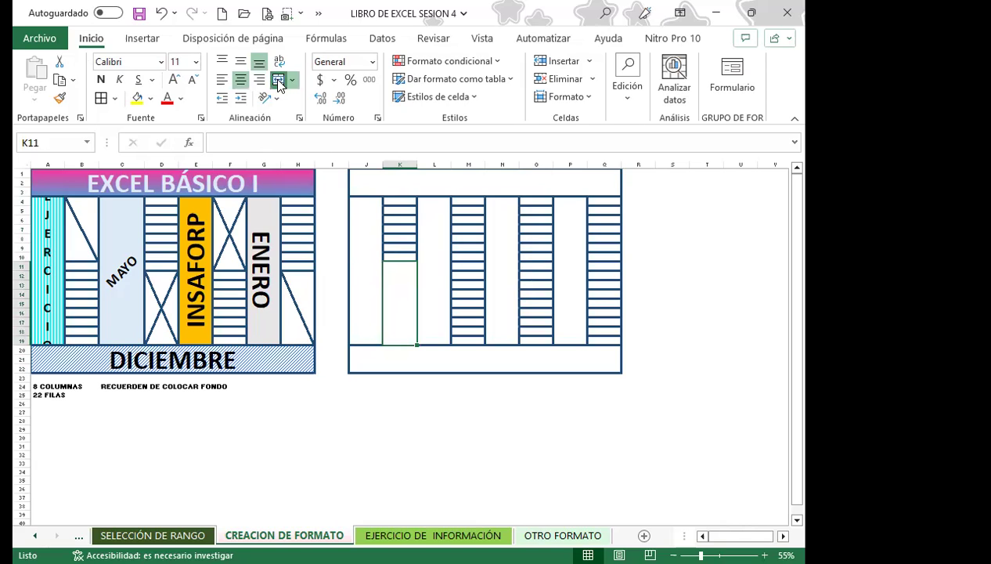
{"action": "key", "text": "ctrl+c"}
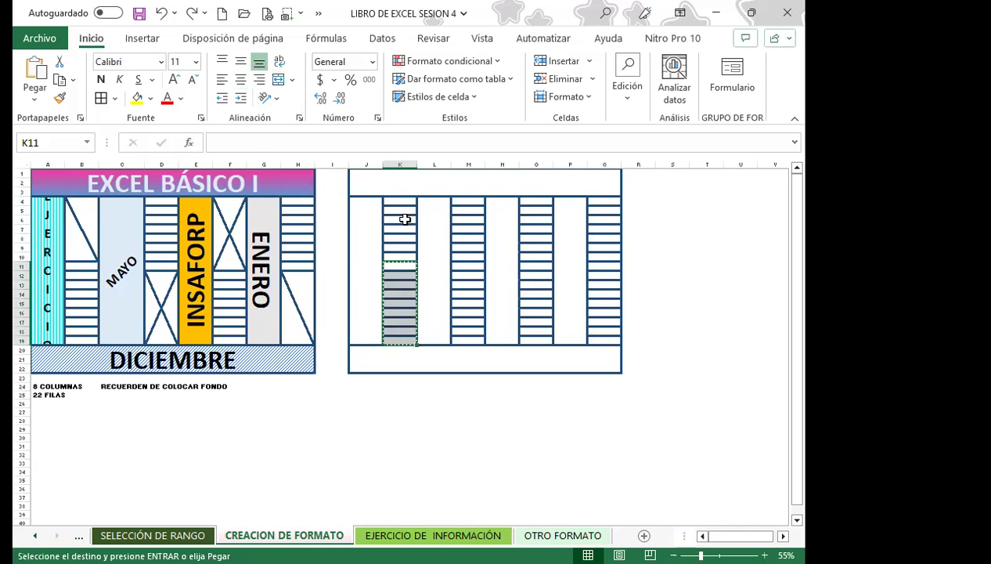
{"action": "left_click_drag", "start_coordinate": [404, 204], "coordinate": [408, 247]}
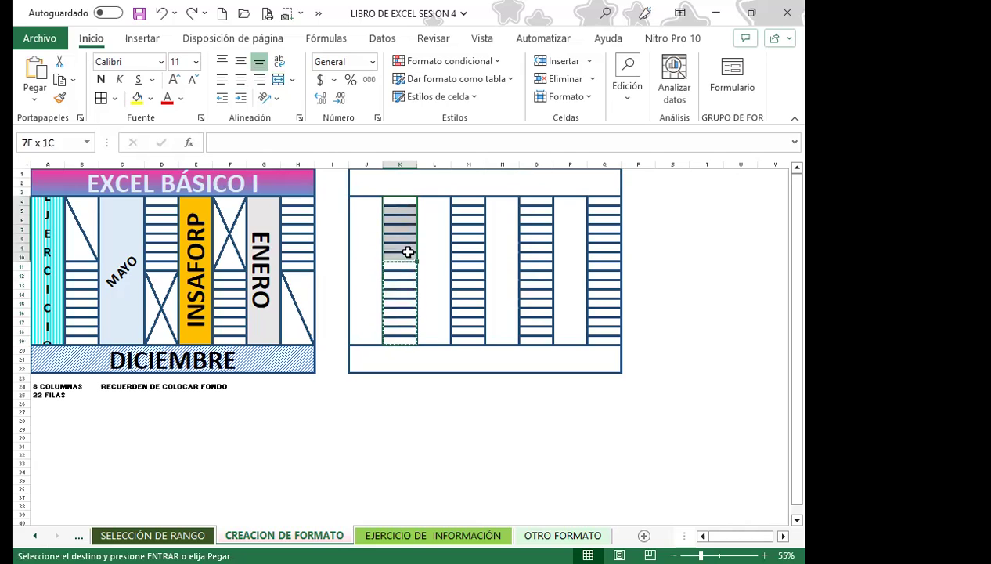
{"action": "left_click", "coordinate": [278, 80]}
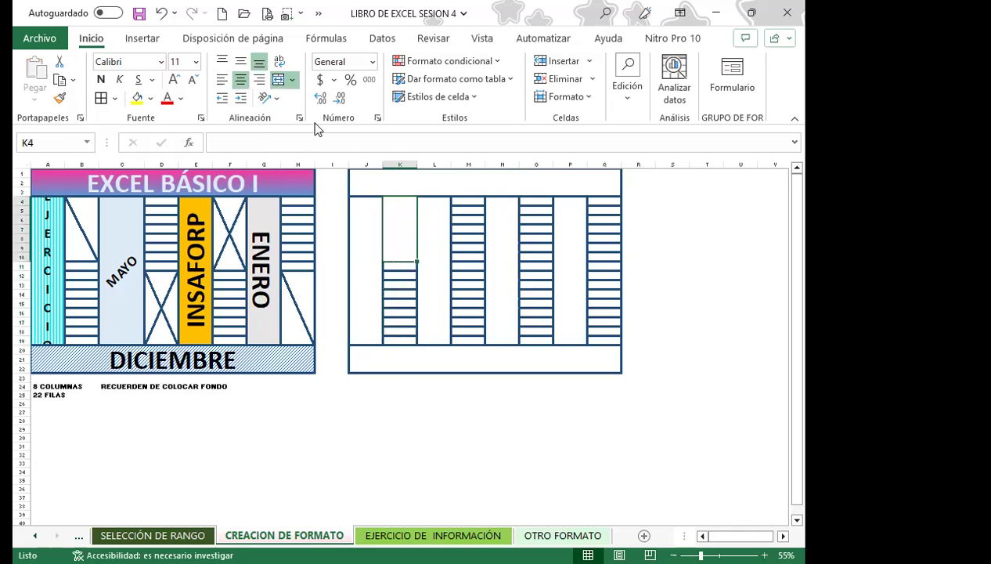
{"action": "left_click_drag", "start_coordinate": [468, 274], "coordinate": [468, 338]}
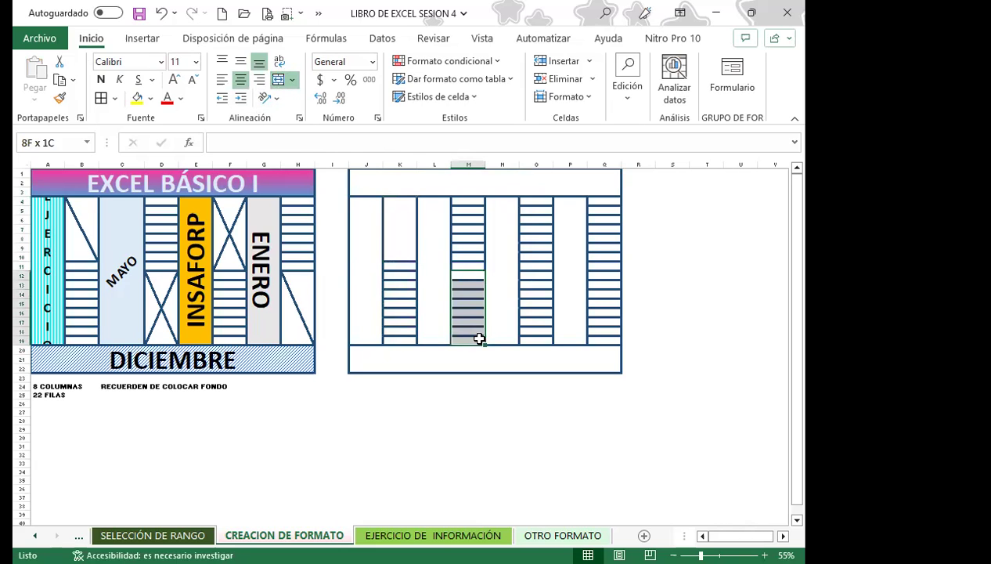
{"action": "left_click", "coordinate": [278, 80]}
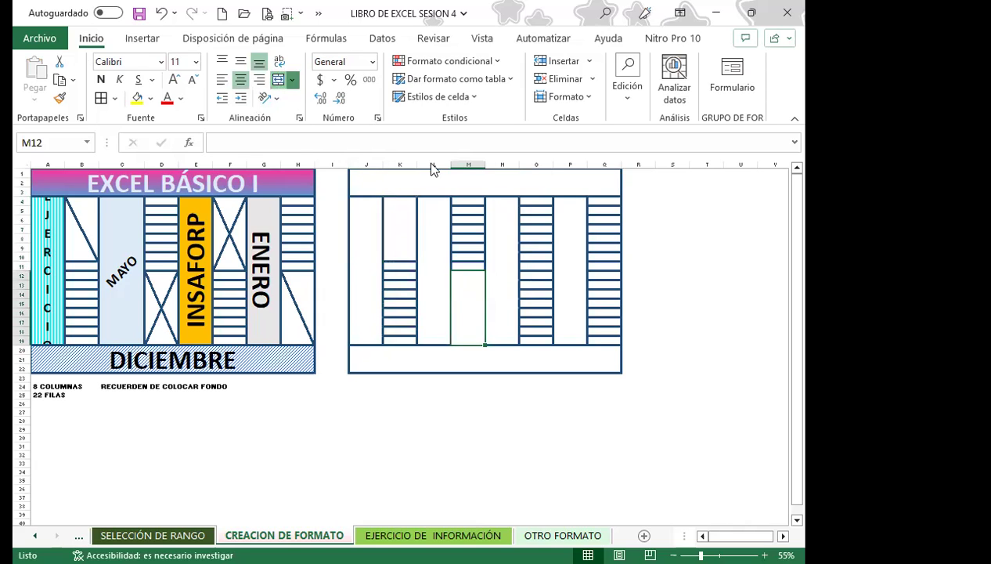
- Merge O4:O11 and Q12:Q19, then type 'EXCELBÁSICO I' into the top title band
{"action": "left_click", "coordinate": [533, 289]}
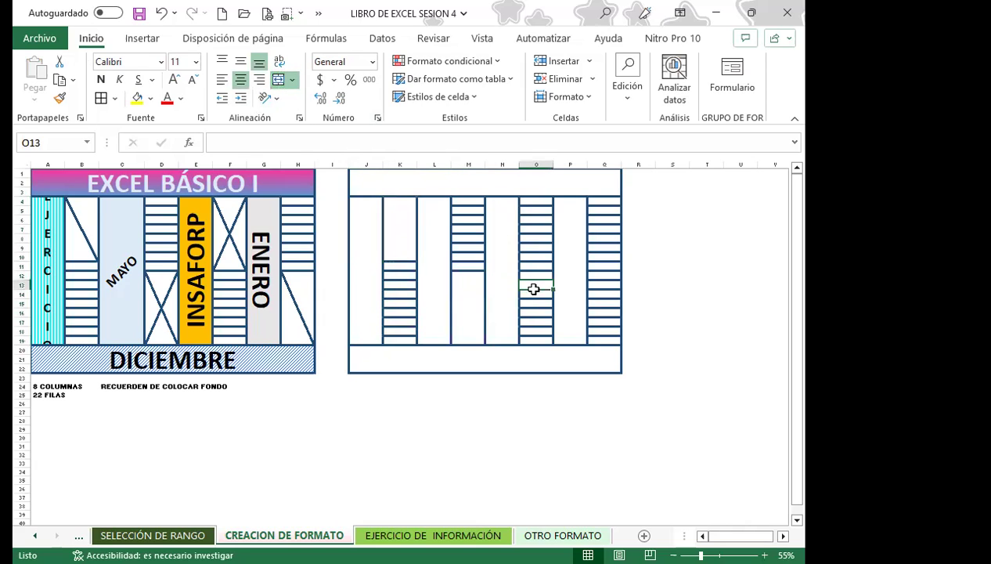
{"action": "left_click", "coordinate": [534, 273]}
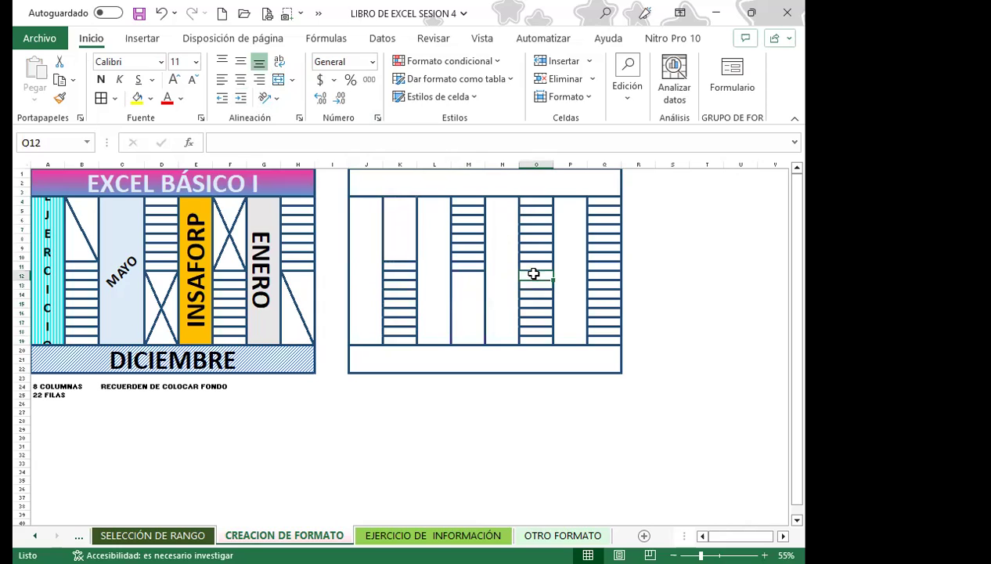
{"action": "left_click_drag", "start_coordinate": [530, 275], "coordinate": [535, 336]}
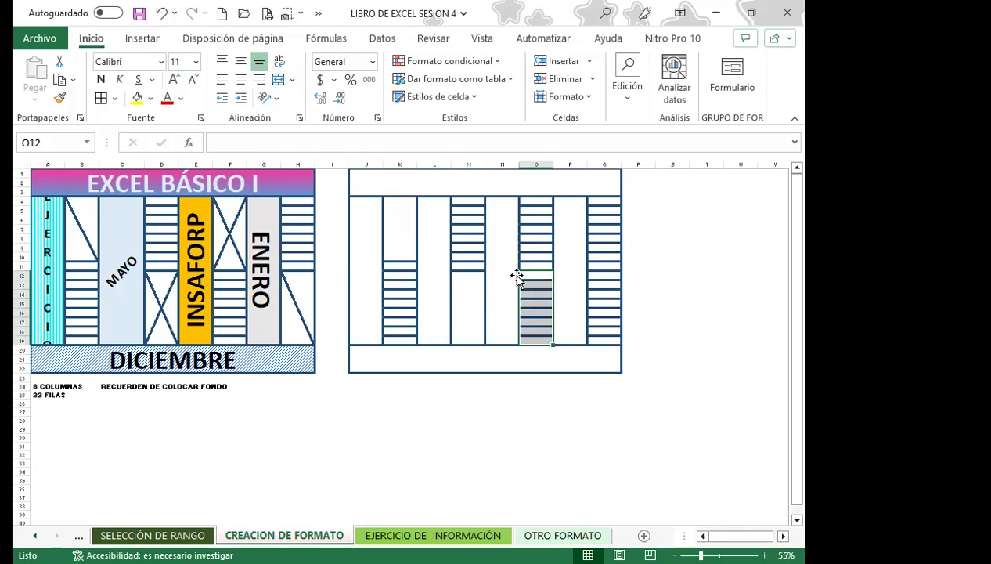
{"action": "left_click_drag", "start_coordinate": [536, 201], "coordinate": [535, 264]}
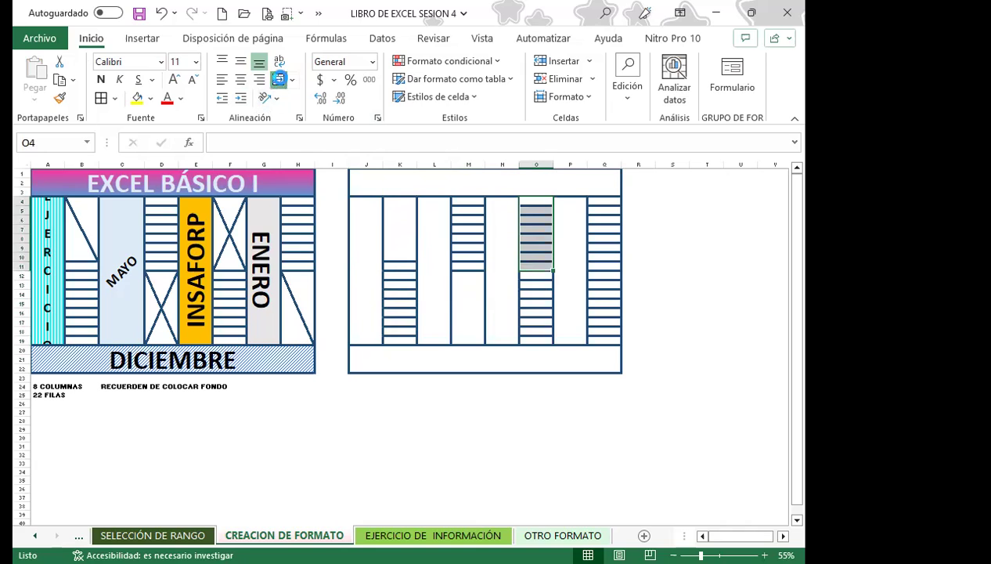
{"action": "left_click", "coordinate": [278, 80]}
{"action": "left_click", "coordinate": [603, 282]}
{"action": "left_click_drag", "start_coordinate": [603, 276], "coordinate": [614, 340]}
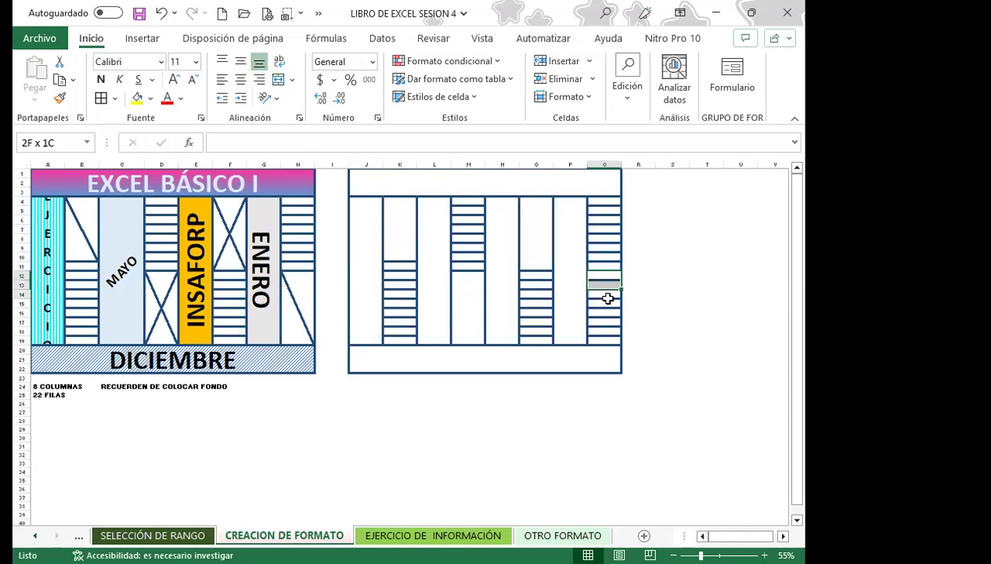
{"action": "left_click", "coordinate": [278, 79]}
{"action": "left_click", "coordinate": [484, 185]}
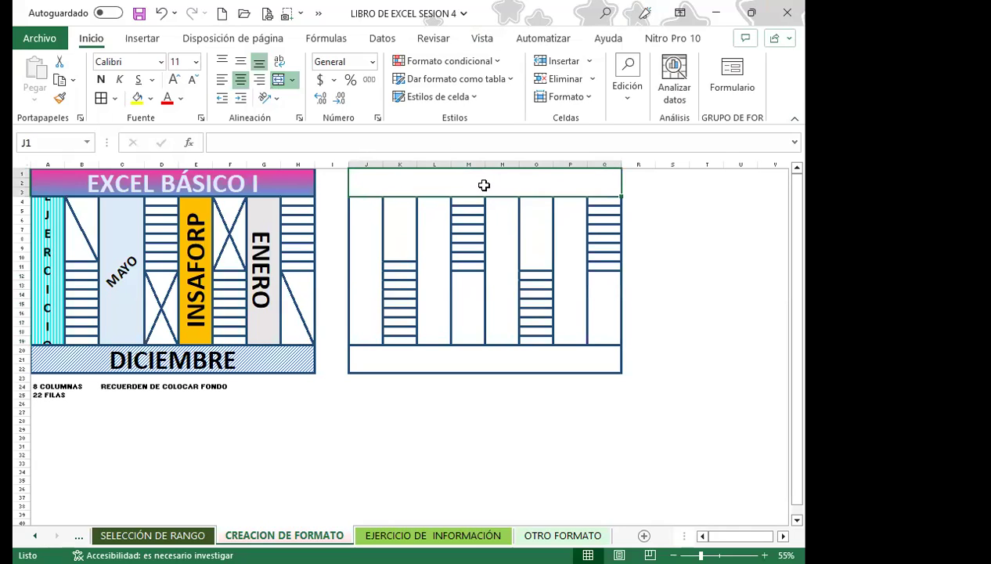
- Enter the title EXCELBÁSICO I in J1 and labels EJERCICIO, MAYO, INSAFORP, ENERO across J4–P4
{"action": "type", "text": "EXCELBÁ"}
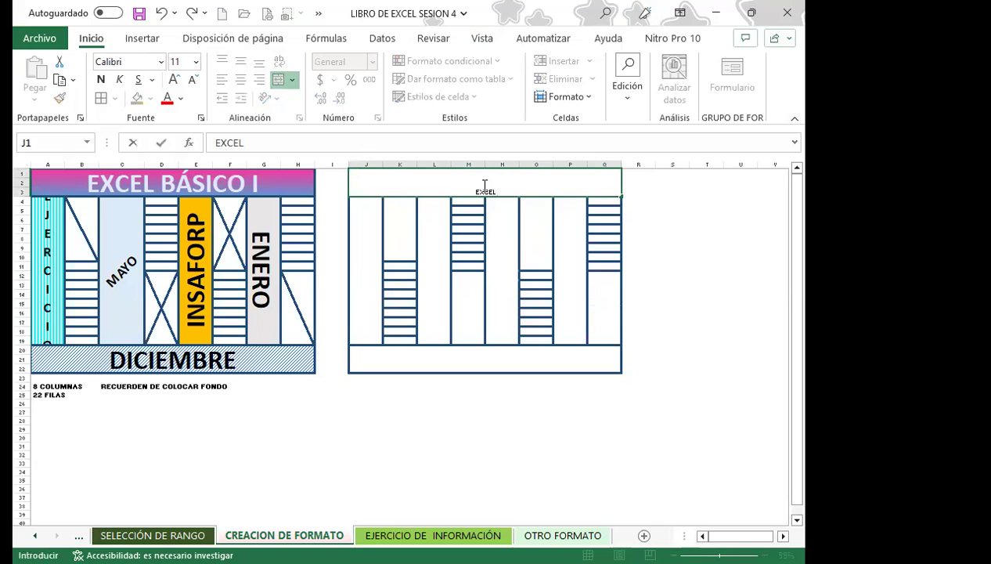
- Merge O4:O11 and Q12:Q19, then type 'EXCELBÁSICO I' into the top title band
- Enter the title EXCELBÁSICO I in J1 and labels EJERCICIO, MAYO, INSAFORP, ENERO across J4–P4
{"action": "type", "text": "SICO I"}
{"action": "left_click", "coordinate": [365, 243]}
{"action": "type", "text": "EJERCICIO"}
{"action": "left_click", "coordinate": [436, 266]}
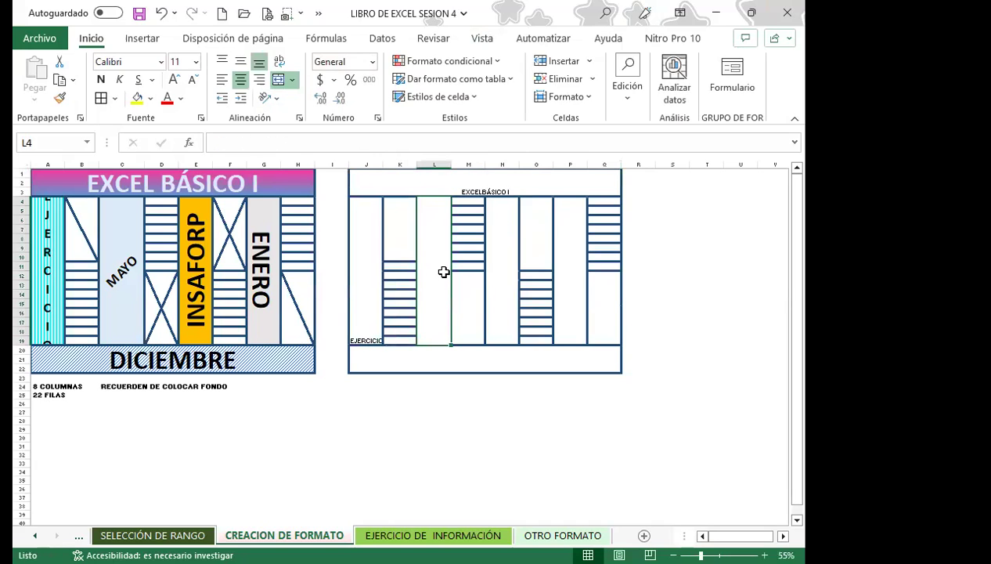
{"action": "type", "text": "MAYO"}
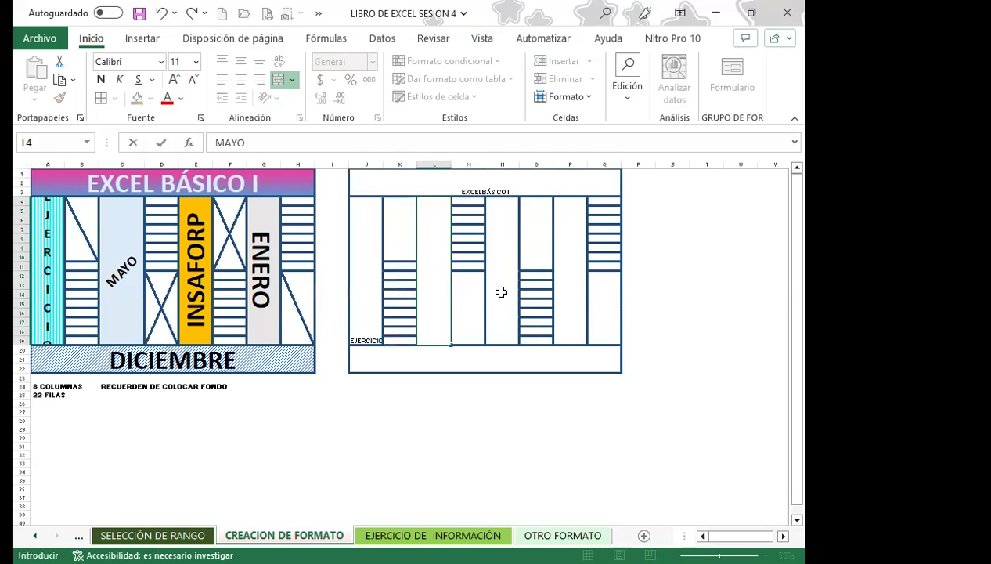
{"action": "left_click", "coordinate": [513, 264]}
{"action": "type", "text": "IN"}
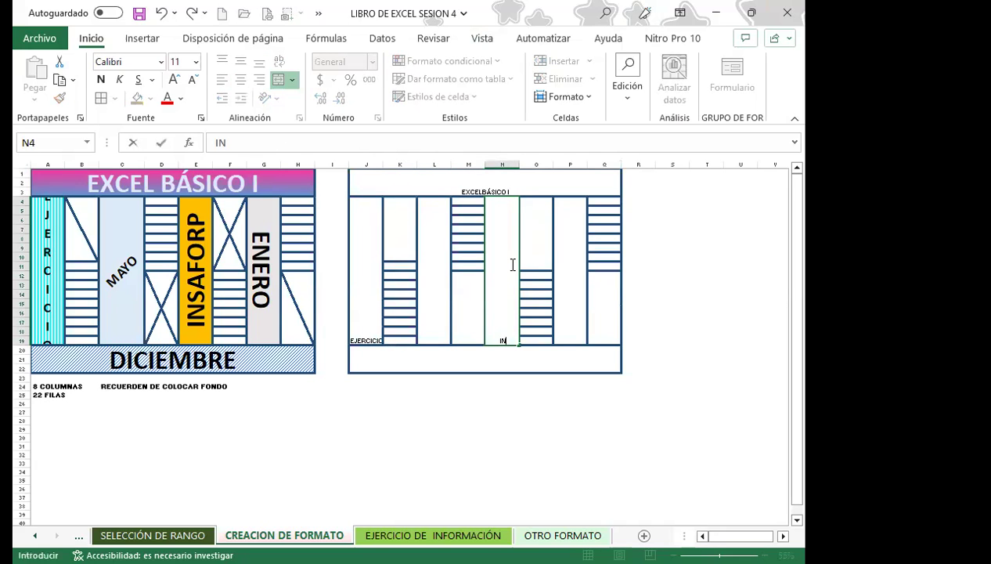
{"action": "type", "text": "SAFORP"}
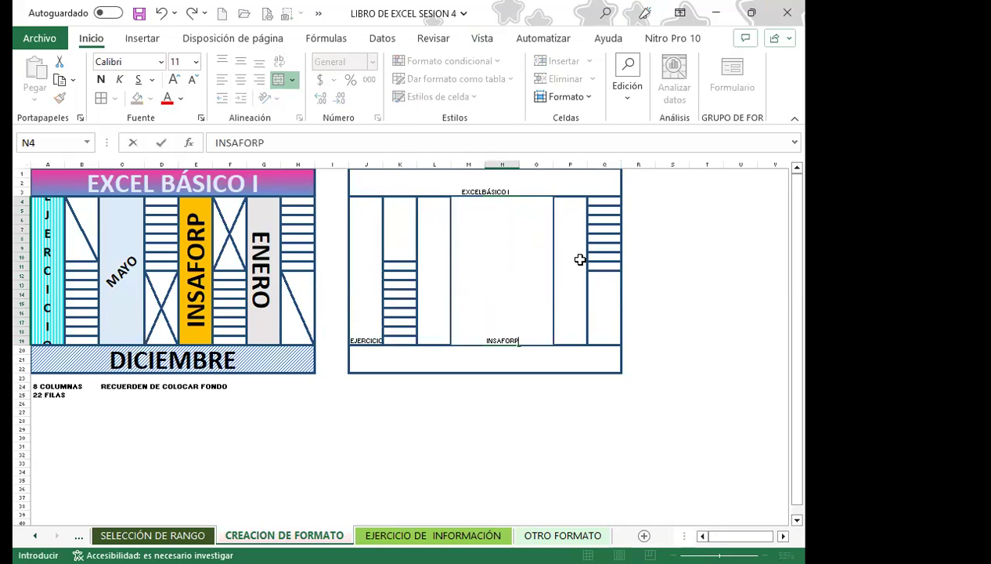
{"action": "left_click", "coordinate": [580, 259]}
{"action": "type", "text": "ENERO"}
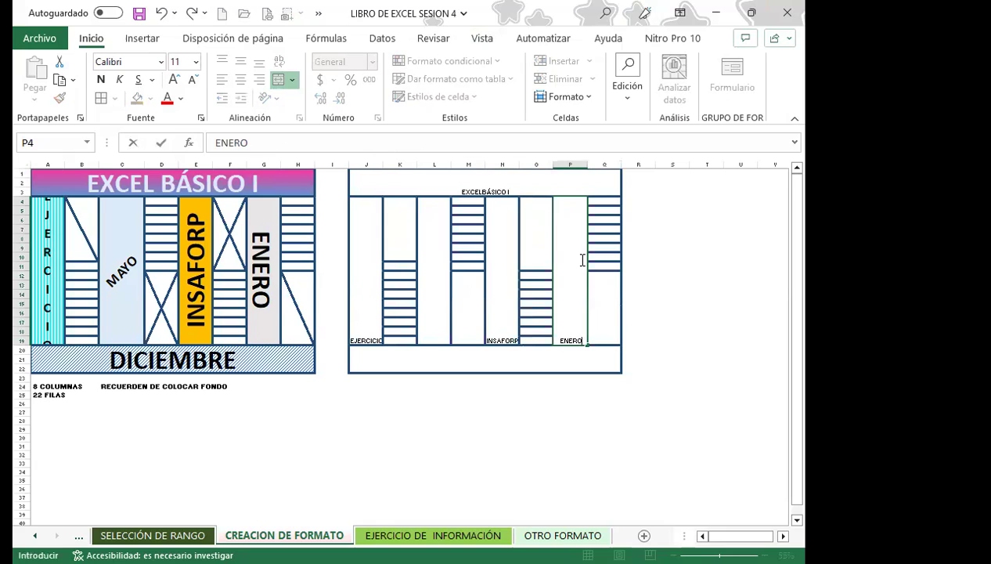
{"action": "left_click_drag", "start_coordinate": [361, 285], "coordinate": [529, 253]}
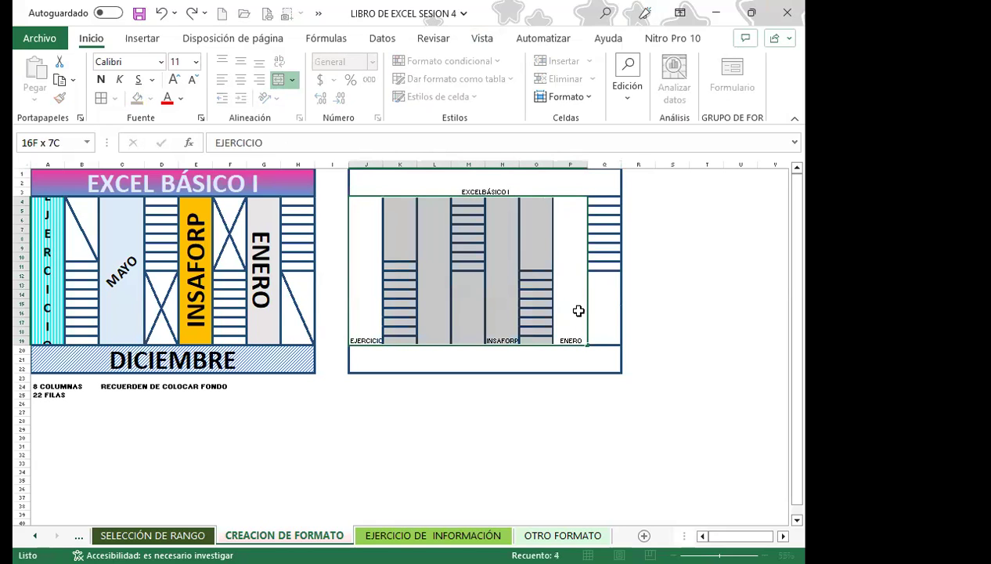
- Make the selected column labels bold at font size 14
{"action": "left_click", "coordinate": [100, 79]}
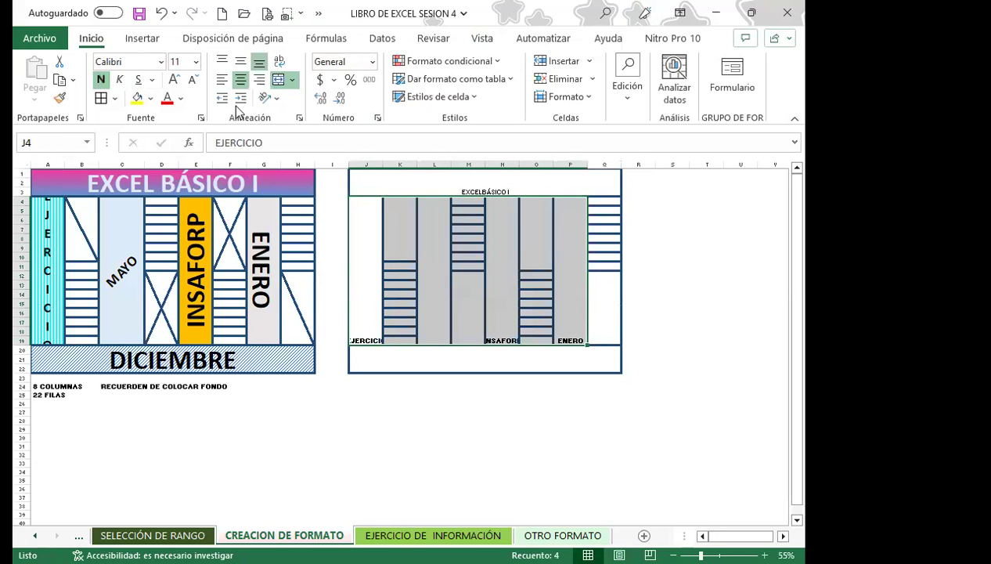
{"action": "left_click", "coordinate": [174, 81]}
{"action": "left_click", "coordinate": [173, 81]}
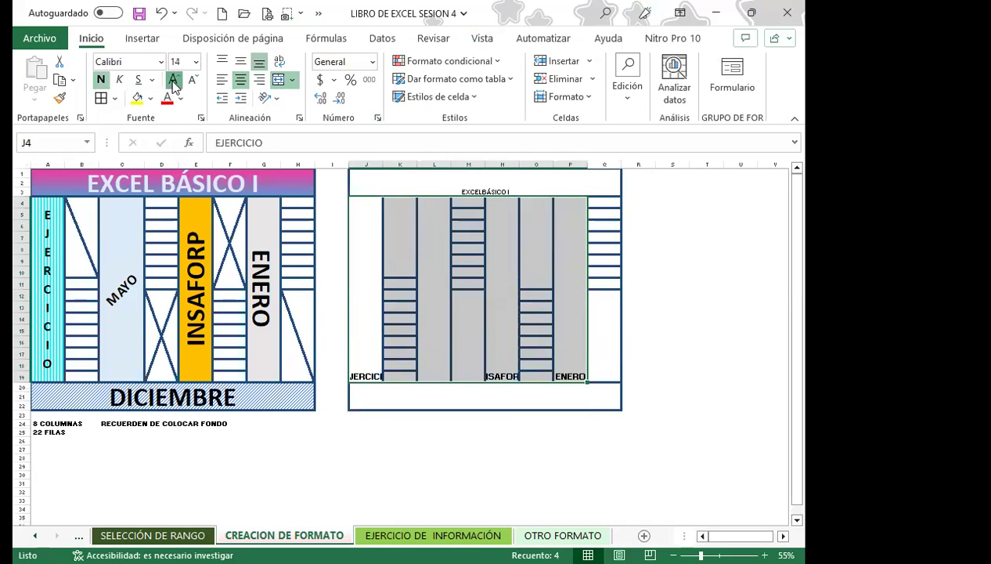
{"action": "left_click", "coordinate": [173, 81]}
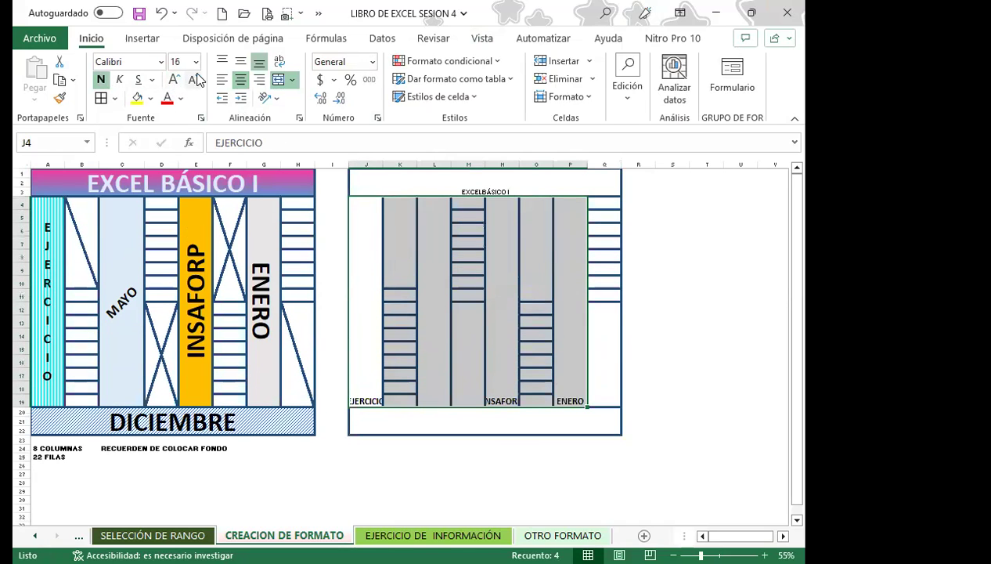
{"action": "left_click", "coordinate": [193, 79]}
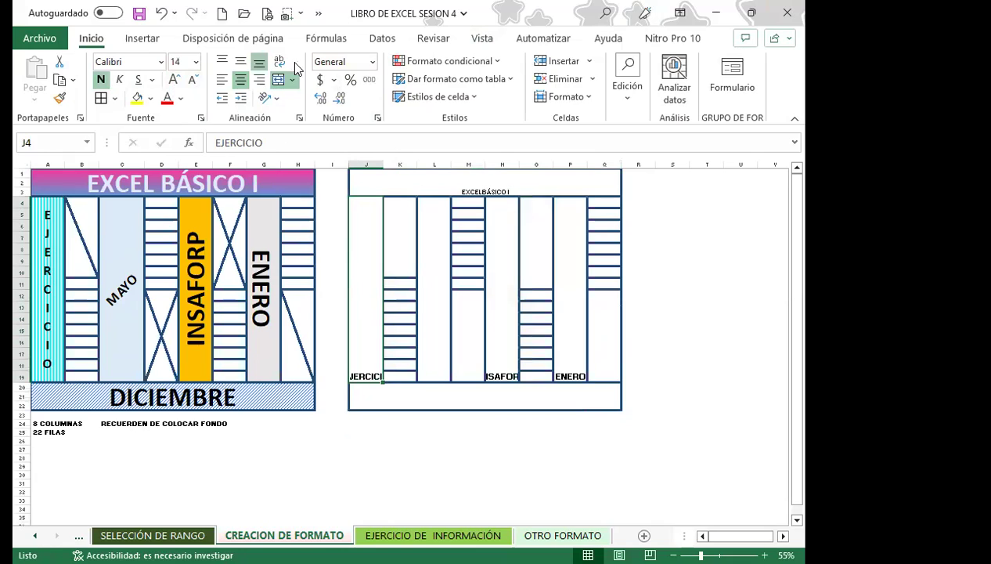
- Stack EJERCICIO as vertical text, middle-aligned at size 18
{"action": "left_click", "coordinate": [269, 97]}
{"action": "left_click", "coordinate": [282, 161]}
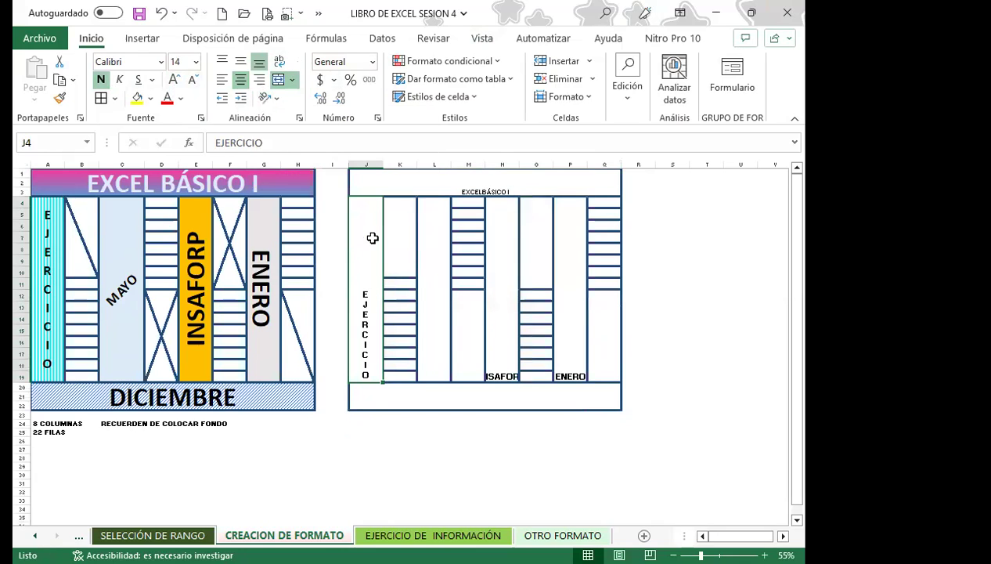
{"action": "left_click", "coordinate": [234, 63]}
{"action": "double_click", "coordinate": [173, 80]}
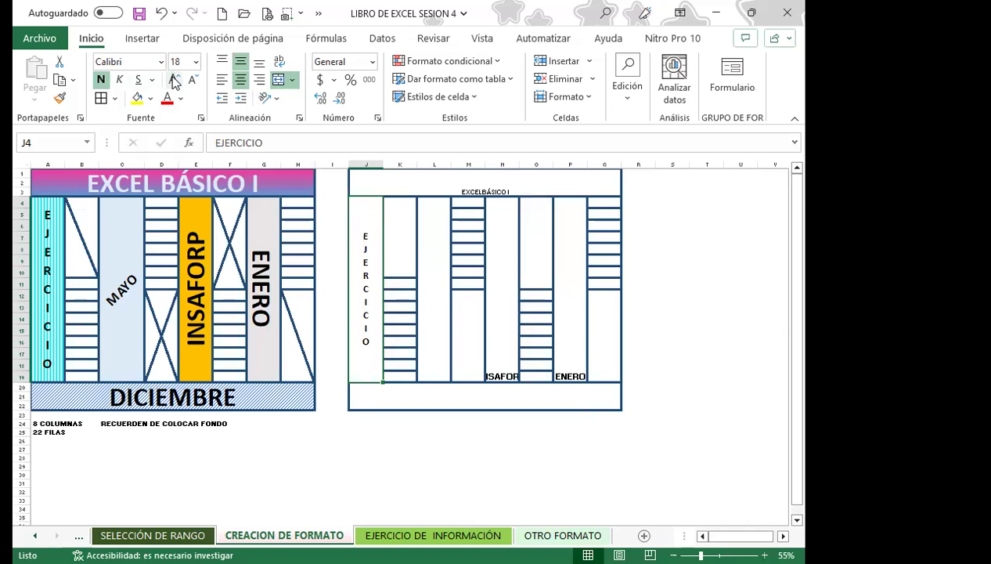
- Colour MAYO red and centre it vertically in its cell
{"action": "left_click", "coordinate": [435, 255]}
{"action": "type", "text": "MAYO"}
{"action": "left_click", "coordinate": [166, 100]}
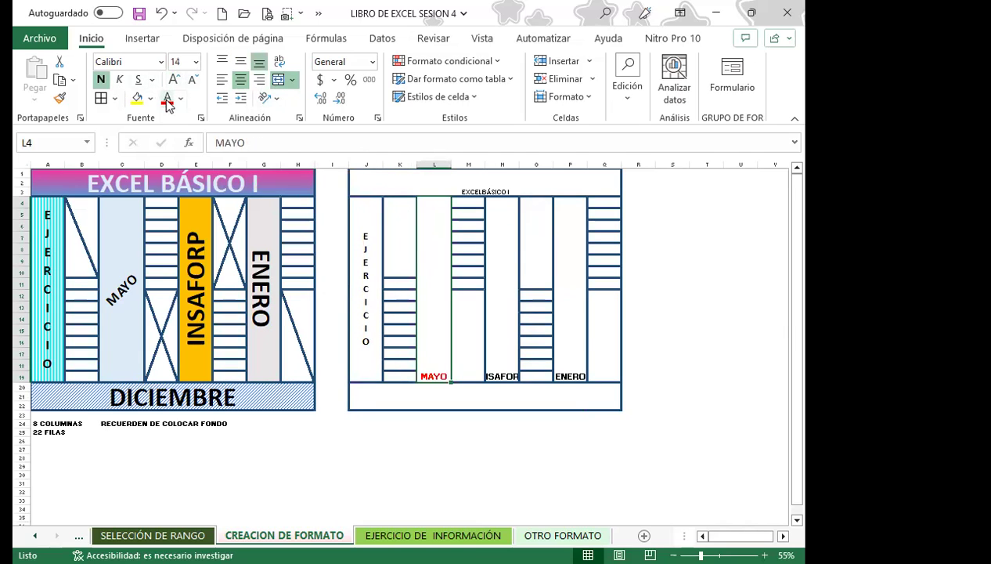
{"action": "left_click", "coordinate": [239, 63]}
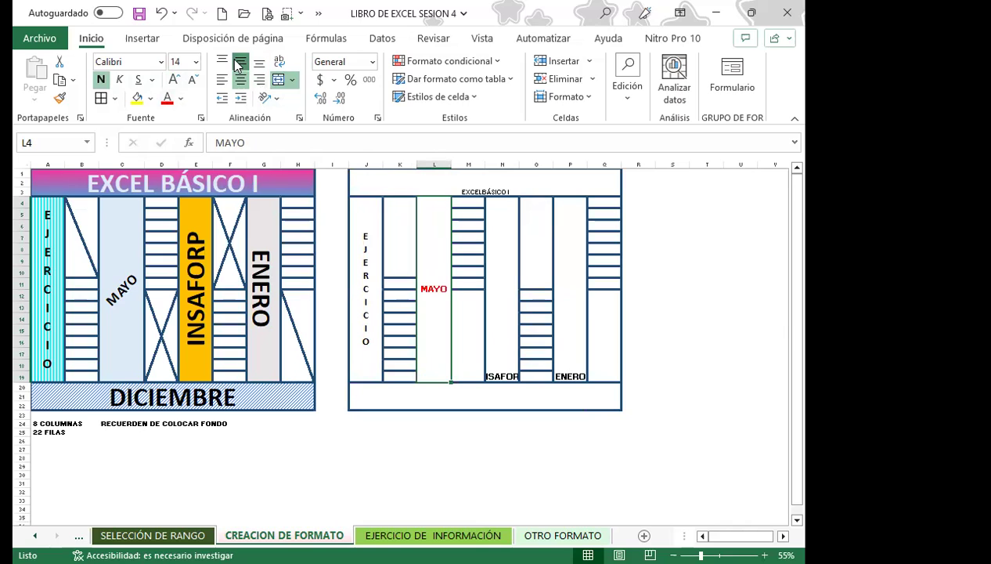
{"action": "left_click", "coordinate": [270, 98]}
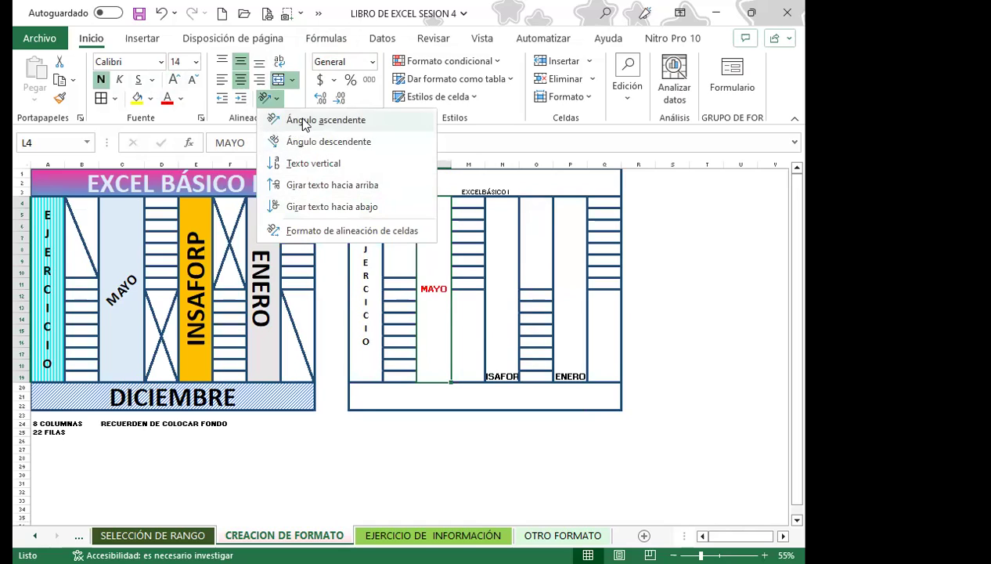
- Angle MAYO upward and rotate INSAFORP to read upward, middle-aligned at size 26
{"action": "left_click", "coordinate": [304, 125]}
{"action": "left_click", "coordinate": [502, 318]}
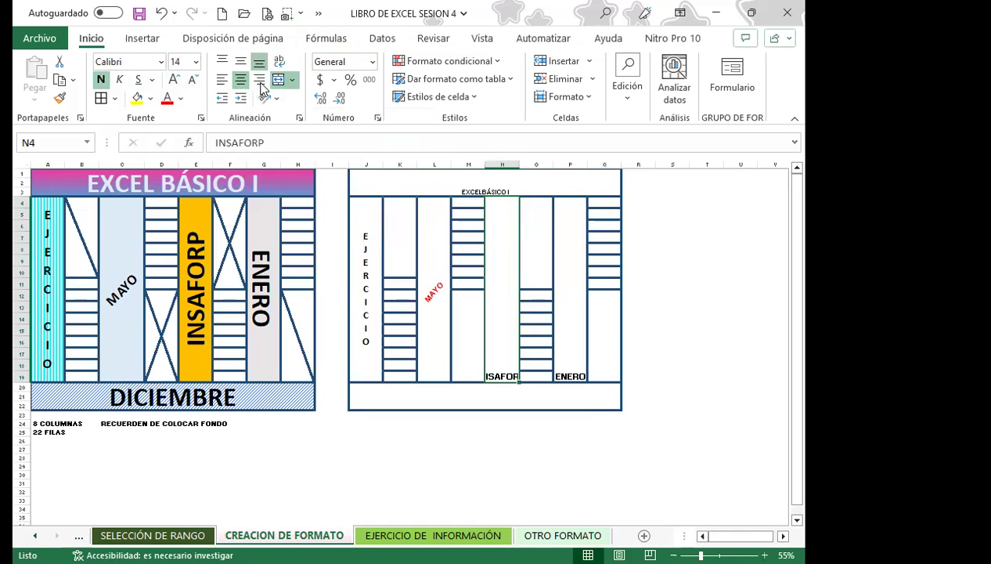
{"action": "key", "text": "alt+h"}
{"action": "key", "text": "f"}
{"action": "key", "text": "q"}
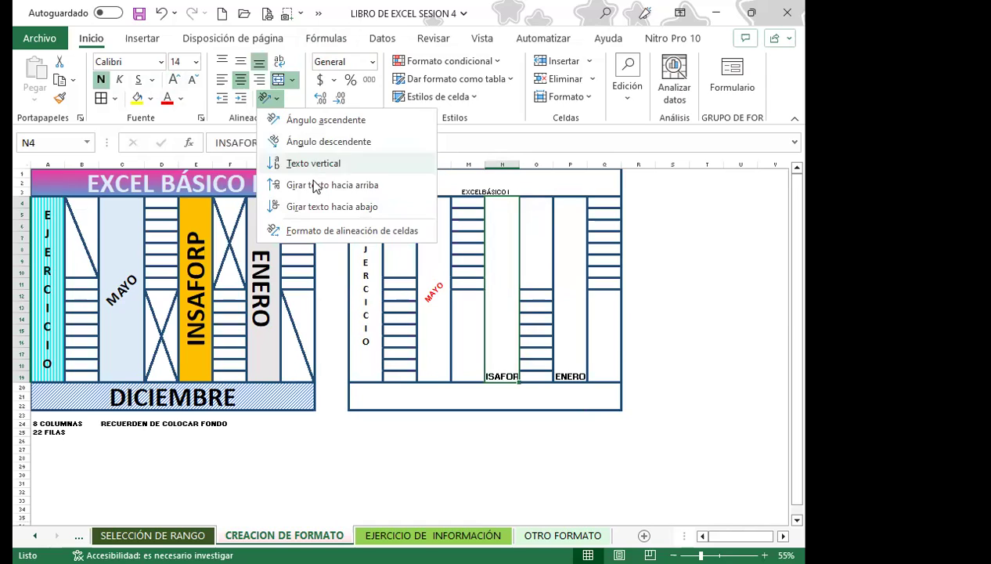
{"action": "left_click", "coordinate": [314, 188]}
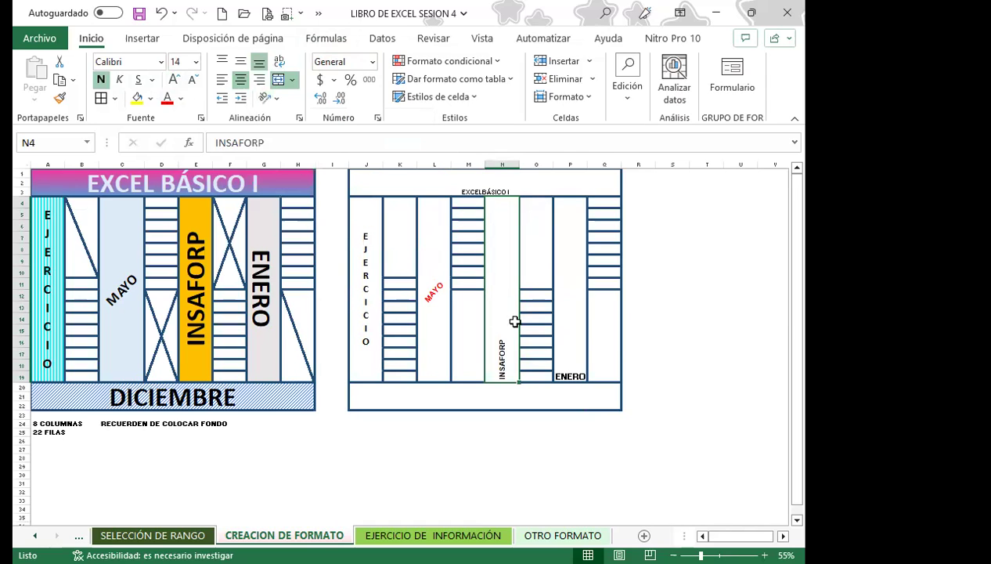
{"action": "left_click", "coordinate": [240, 62]}
{"action": "left_click", "coordinate": [174, 79]}
{"action": "left_click", "coordinate": [173, 79]}
{"action": "left_click", "coordinate": [174, 79]}
{"action": "left_click", "coordinate": [173, 79]}
{"action": "left_click", "coordinate": [173, 79]}
{"action": "left_click", "coordinate": [173, 79]}
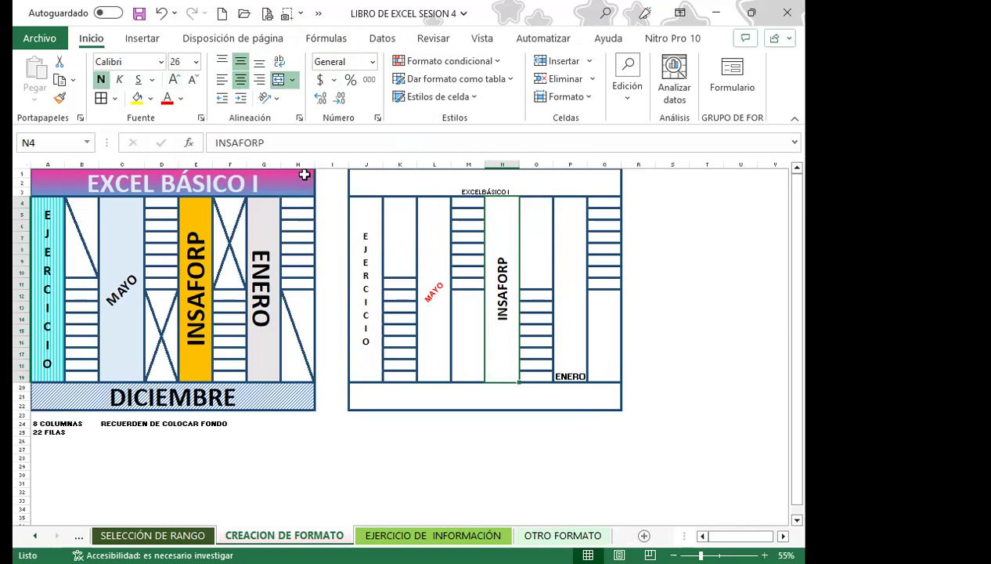
- Rotate ENERO to read downward, middle-aligned with an enlarged font
{"action": "left_click", "coordinate": [564, 284]}
{"action": "left_click", "coordinate": [240, 61]}
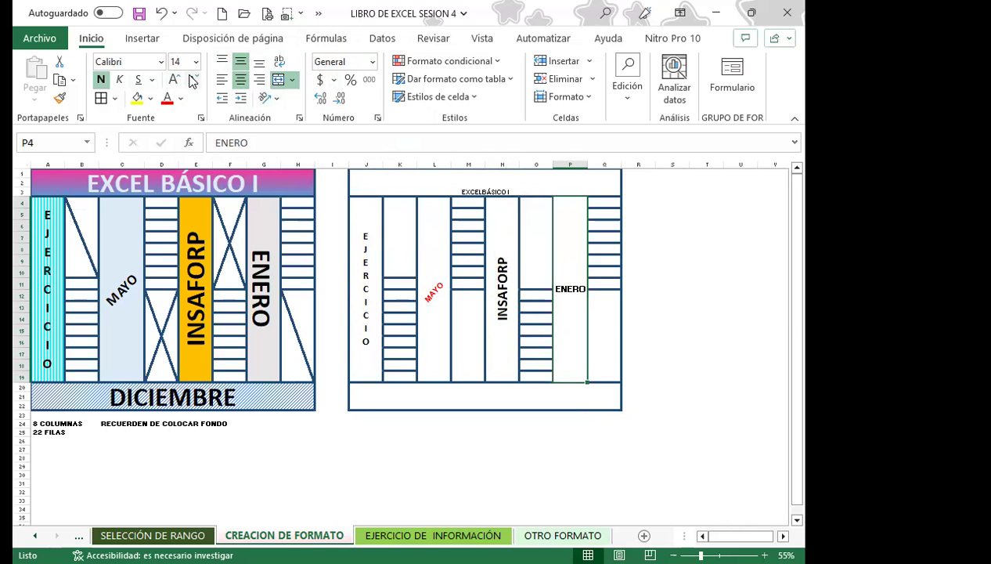
{"action": "left_click", "coordinate": [266, 98]}
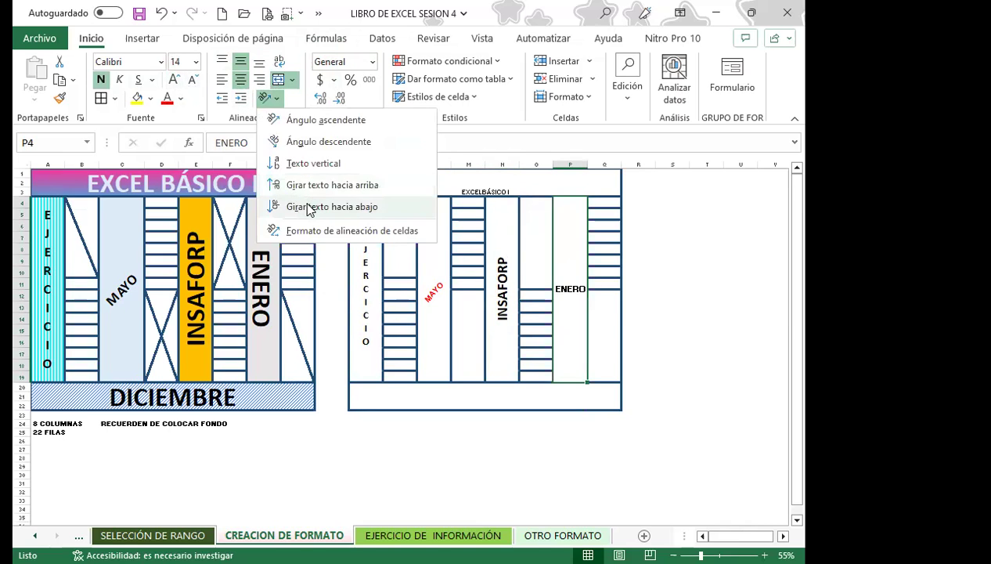
{"action": "left_click", "coordinate": [310, 207]}
{"action": "left_click", "coordinate": [174, 79]}
{"action": "left_click", "coordinate": [174, 79]}
{"action": "left_click", "coordinate": [173, 79]}
{"action": "left_click", "coordinate": [174, 79]}
- Make the EXCELBÁSICO I title bold with a larger font size
{"action": "left_click", "coordinate": [174, 79]}
{"action": "left_click", "coordinate": [174, 79]}
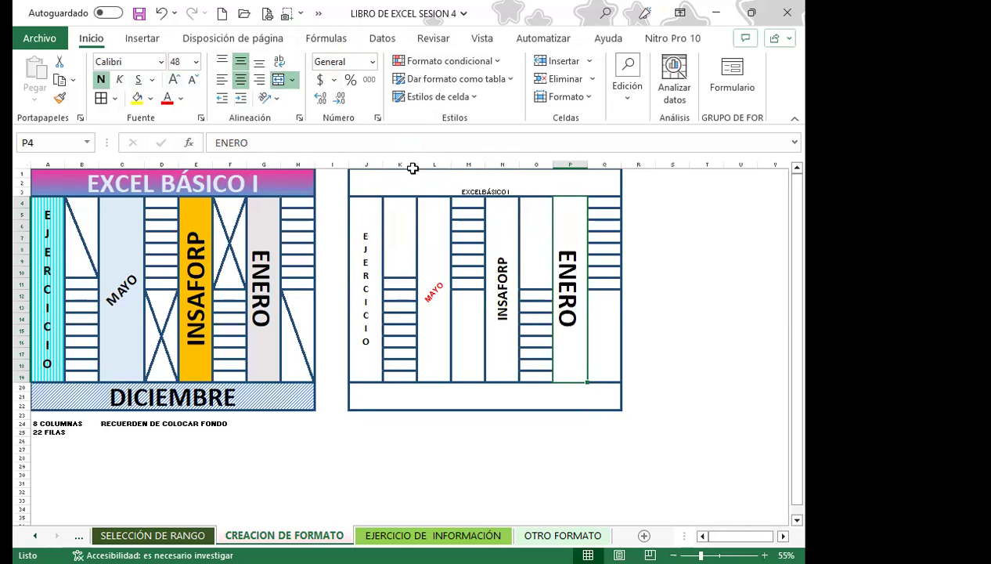
{"action": "left_click", "coordinate": [412, 177]}
{"action": "left_click", "coordinate": [101, 80]}
{"action": "left_click", "coordinate": [174, 79]}
{"action": "left_click", "coordinate": [174, 79]}
{"action": "left_click", "coordinate": [173, 80]}
{"action": "left_click", "coordinate": [174, 80]}
{"action": "left_click", "coordinate": [173, 79]}
{"action": "left_click", "coordinate": [174, 79]}
{"action": "left_click", "coordinate": [174, 80]}
{"action": "left_click", "coordinate": [174, 79]}
- Type DICIEMBRE in J20 and give it the title's formatting with Format Painter
{"action": "left_click", "coordinate": [449, 384]}
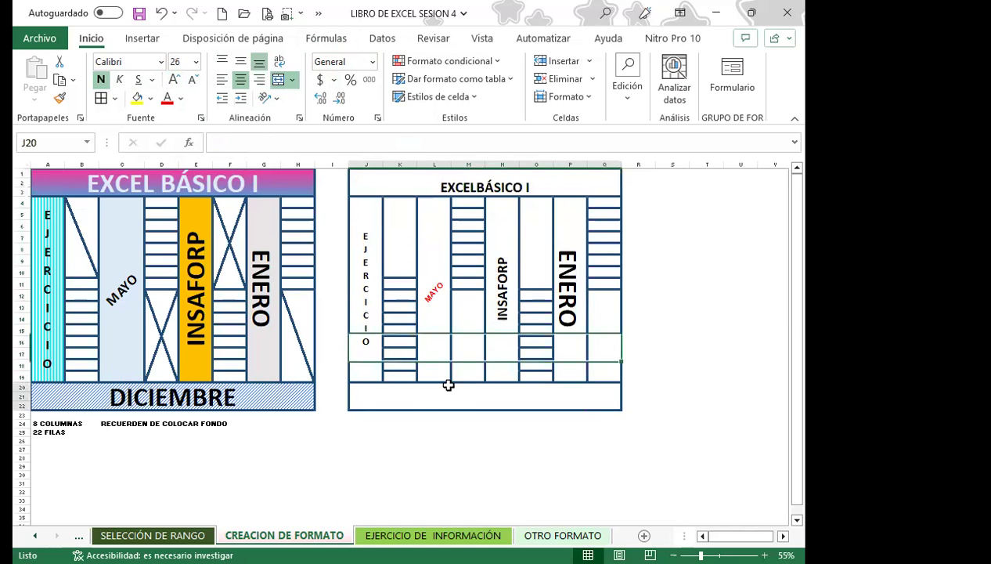
{"action": "type", "text": "DICIEMBRE"}
{"action": "left_click", "coordinate": [384, 176]}
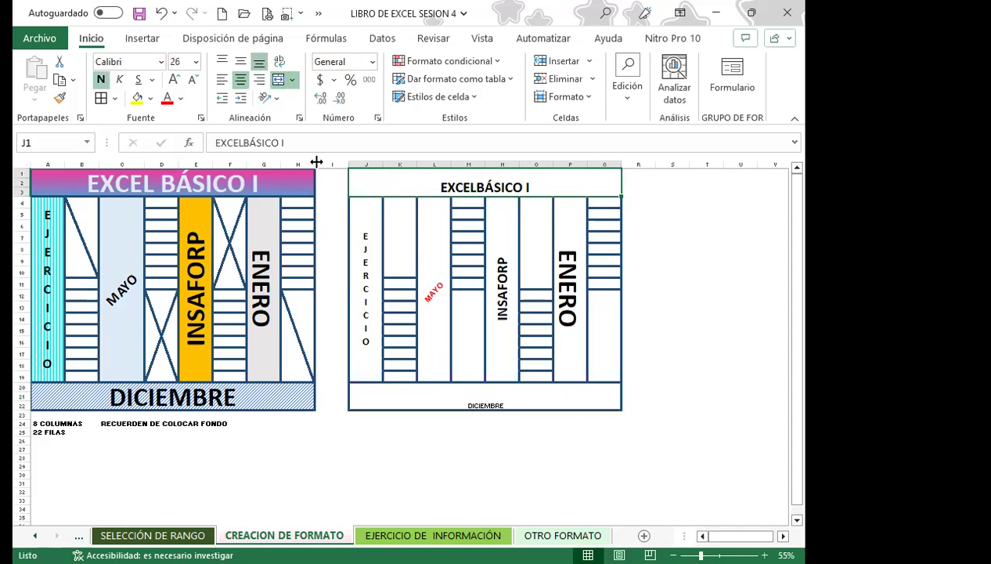
{"action": "left_click", "coordinate": [60, 98]}
{"action": "left_click", "coordinate": [424, 398]}
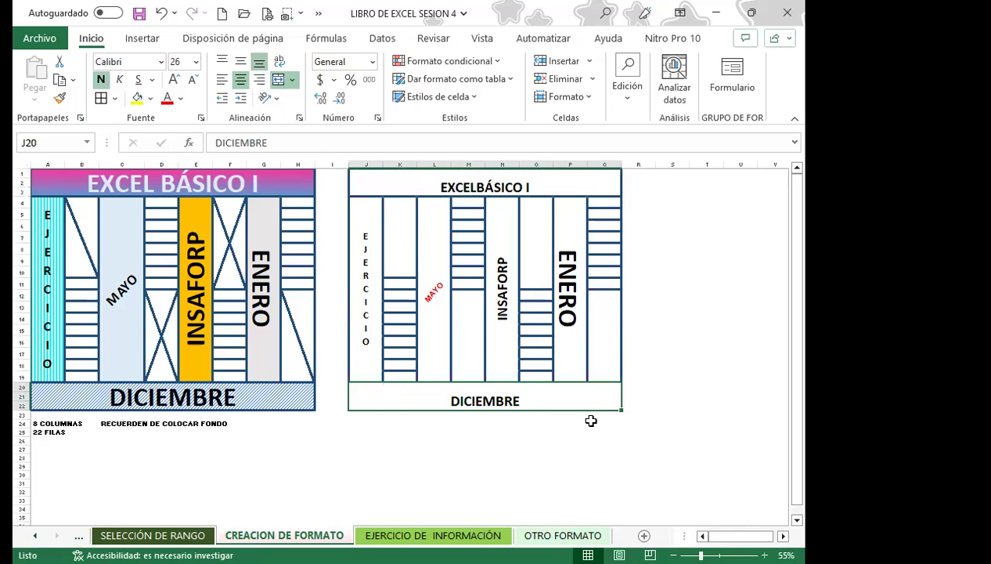
{"action": "left_click", "coordinate": [389, 246]}
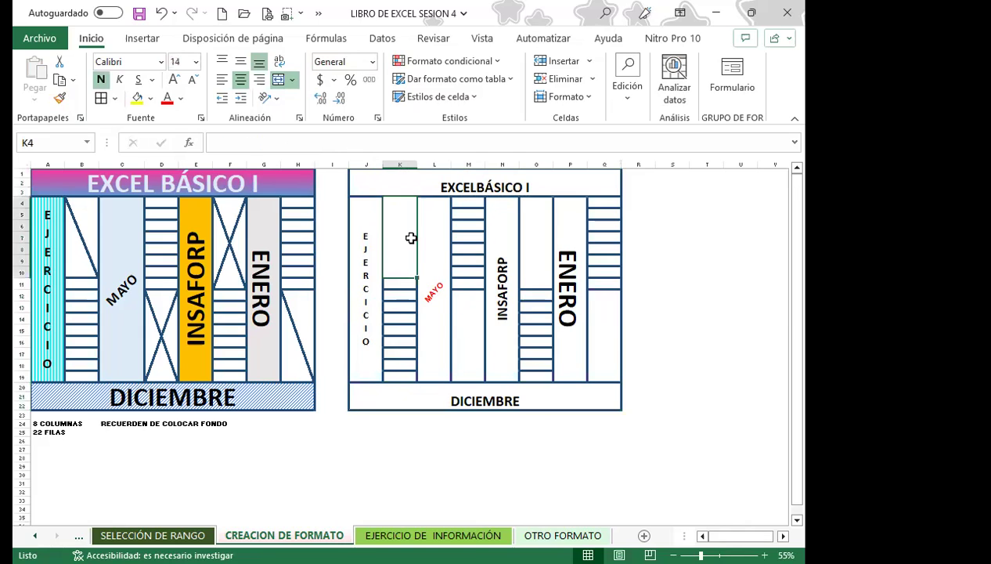
- Add a falling diagonal border to cell K4
{"action": "left_click", "coordinate": [300, 117]}
{"action": "left_click", "coordinate": [527, 138]}
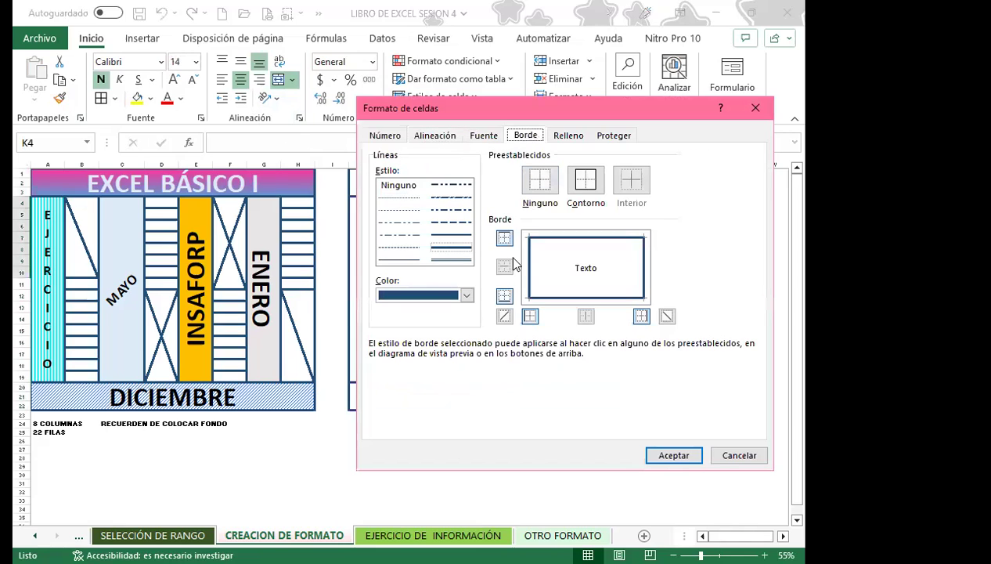
{"action": "left_click", "coordinate": [666, 316]}
{"action": "left_click", "coordinate": [672, 458]}
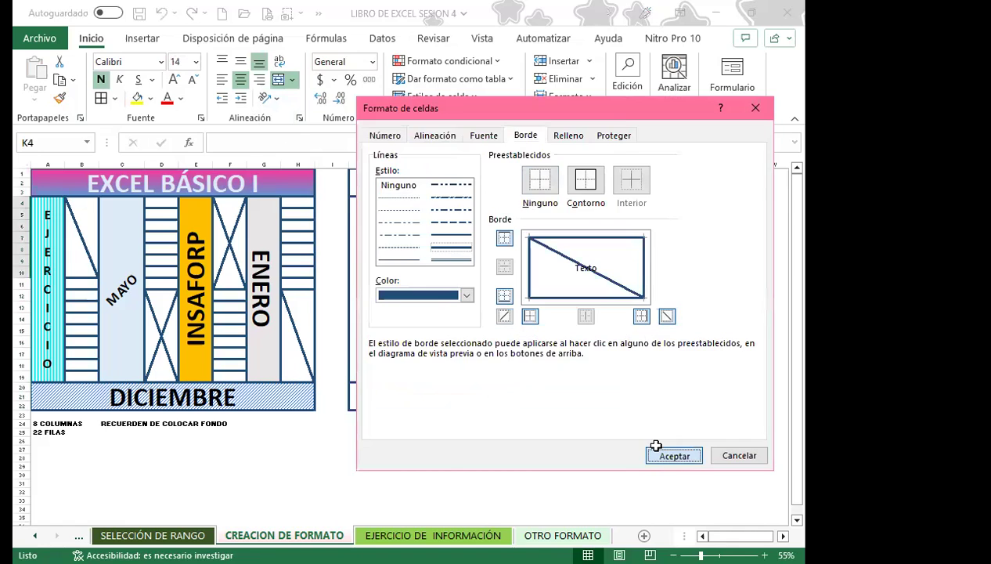
- Give blocks M12 and O4 crossed diagonal borders forming an X
{"action": "left_click", "coordinate": [458, 337]}
{"action": "left_click", "coordinate": [300, 118]}
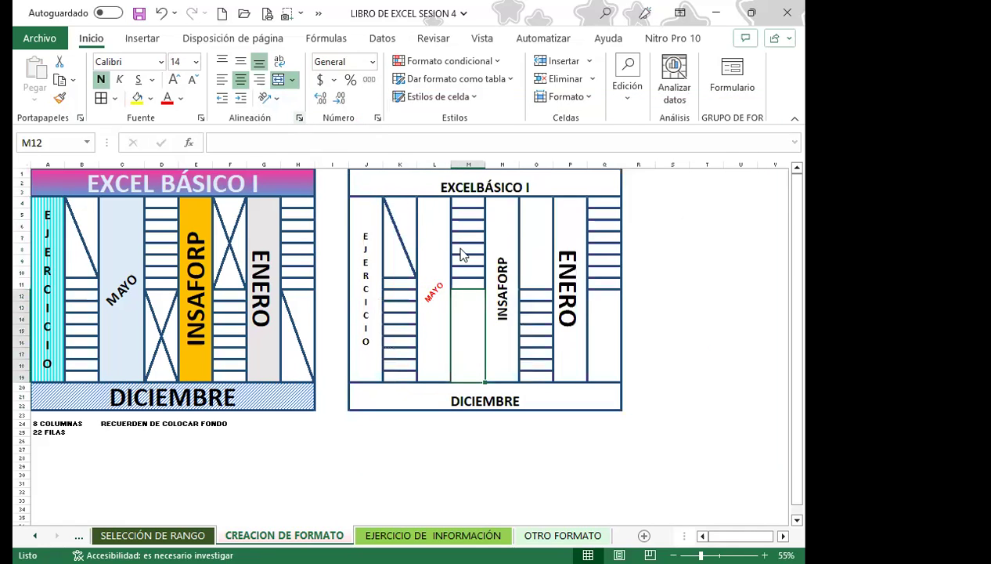
{"action": "left_click", "coordinate": [526, 136]}
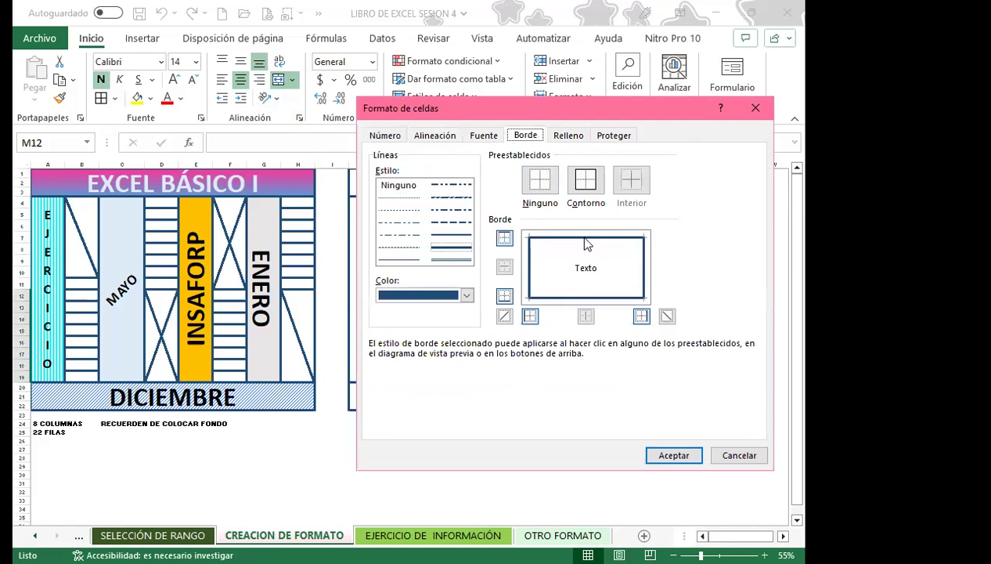
{"action": "left_click", "coordinate": [505, 316]}
{"action": "left_click", "coordinate": [666, 315]}
{"action": "left_click", "coordinate": [675, 455]}
{"action": "left_click", "coordinate": [523, 252]}
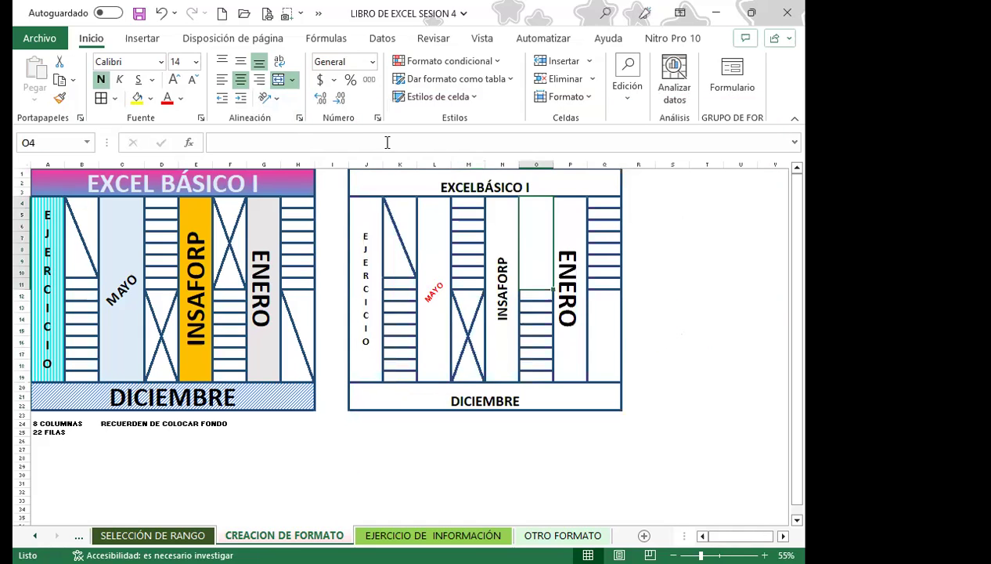
{"action": "key", "text": "ctrl+1"}
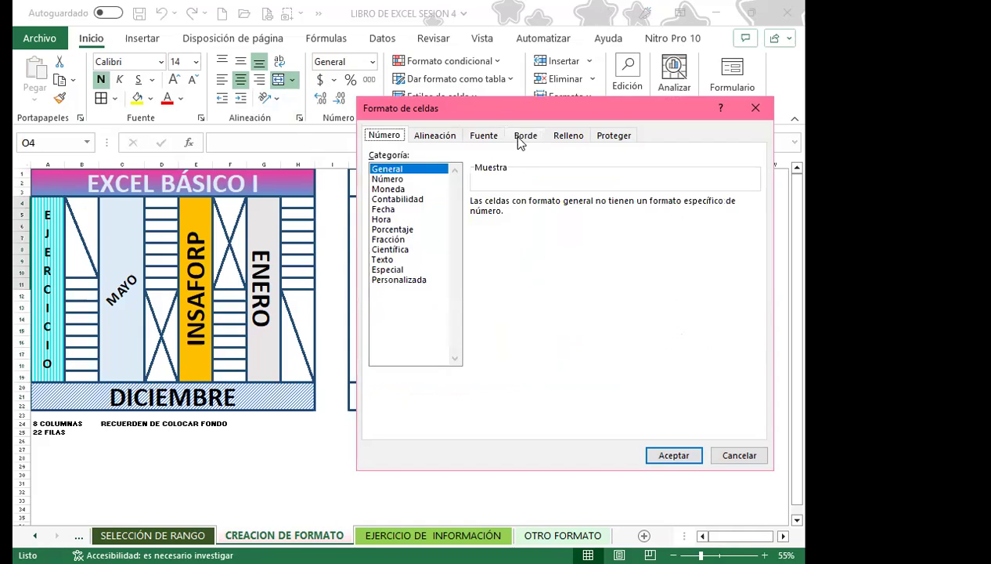
{"action": "left_click", "coordinate": [525, 135]}
{"action": "left_click", "coordinate": [504, 315]}
{"action": "left_click", "coordinate": [668, 316]}
{"action": "left_click", "coordinate": [675, 455]}
- Add a falling diagonal border to block Q12
{"action": "left_click", "coordinate": [605, 353]}
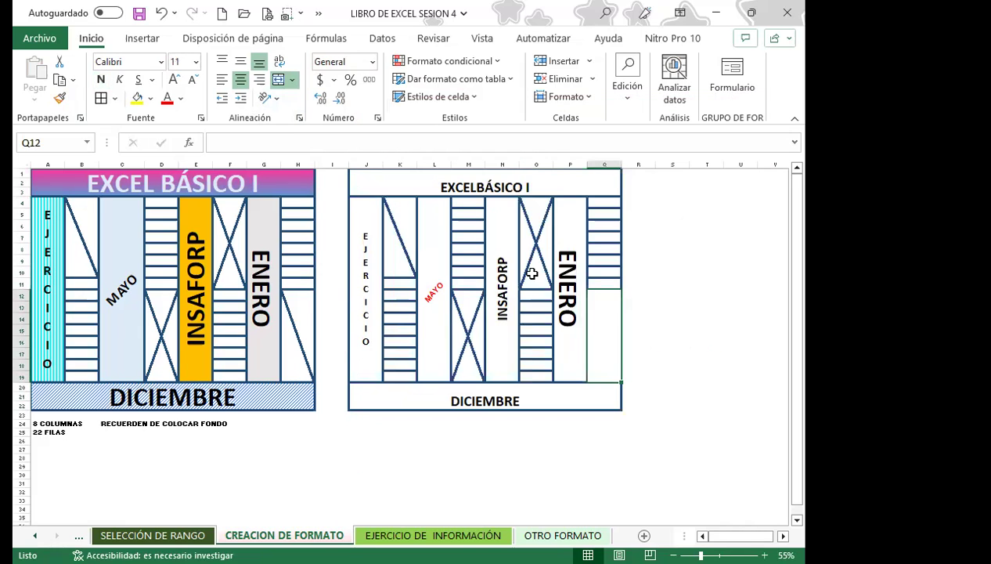
{"action": "left_click", "coordinate": [376, 117]}
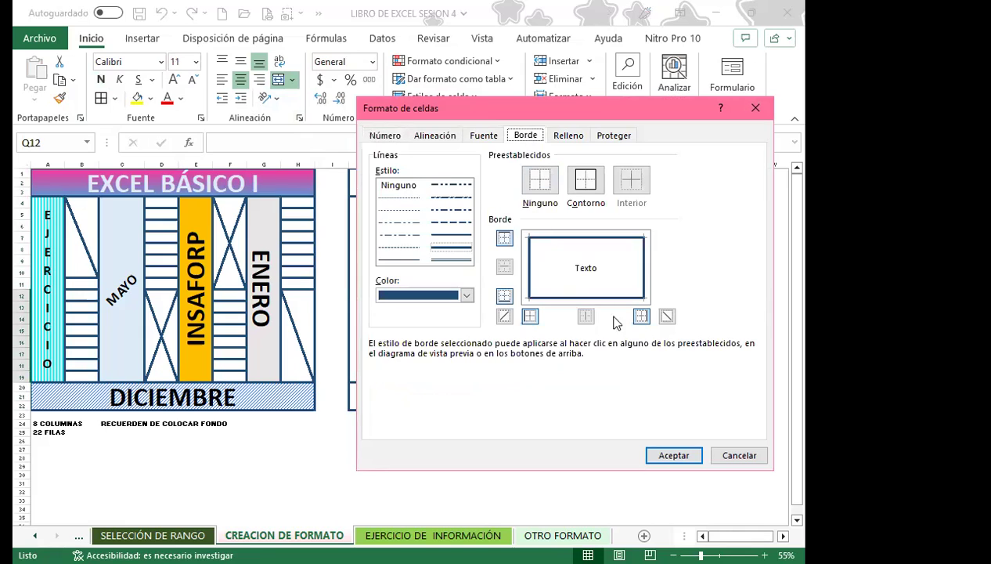
{"action": "left_click", "coordinate": [667, 315]}
{"action": "left_click", "coordinate": [680, 455]}
{"action": "left_click", "coordinate": [689, 368]}
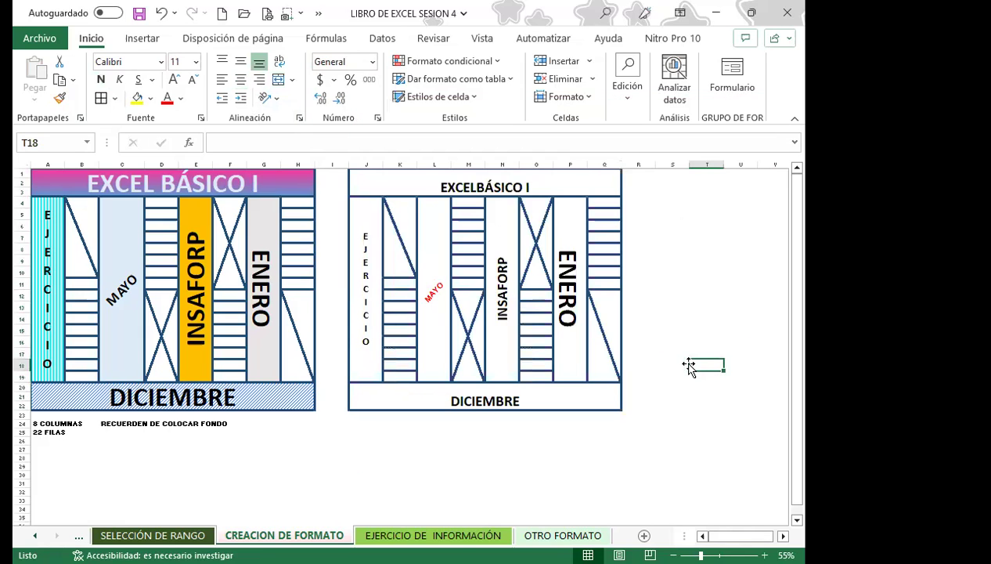
{"action": "left_click", "coordinate": [366, 264]}
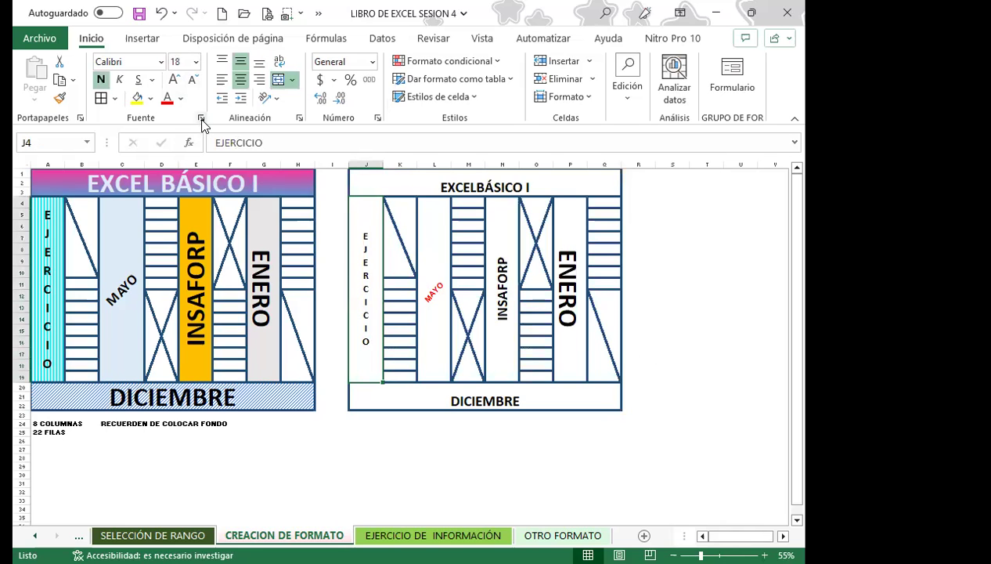
{"action": "left_click", "coordinate": [201, 118]}
- Give EJERCICIO in J4 a light blue vertical-stripe pattern fill
{"action": "left_click", "coordinate": [560, 136]}
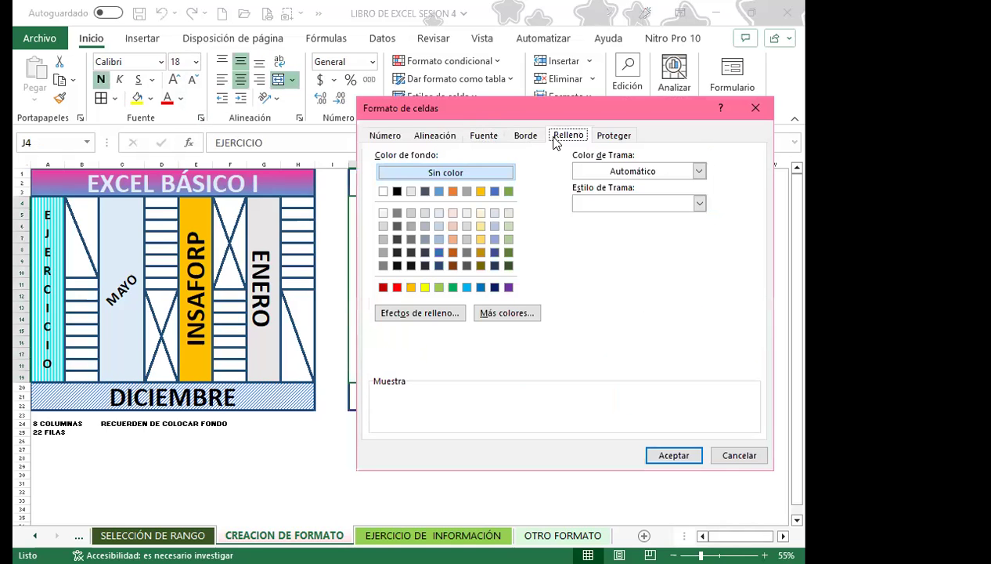
{"action": "left_click", "coordinate": [654, 173]}
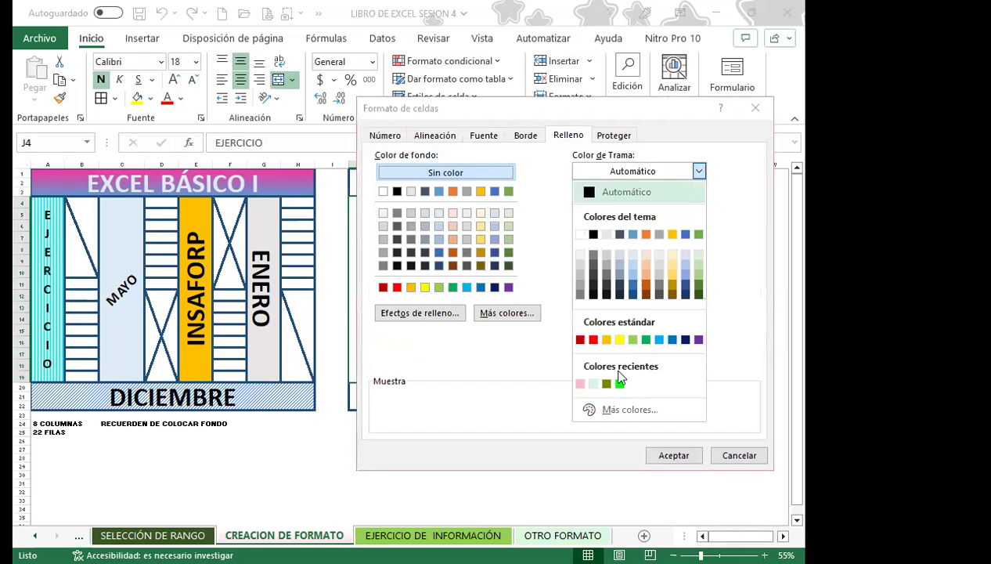
{"action": "left_click", "coordinate": [620, 384]}
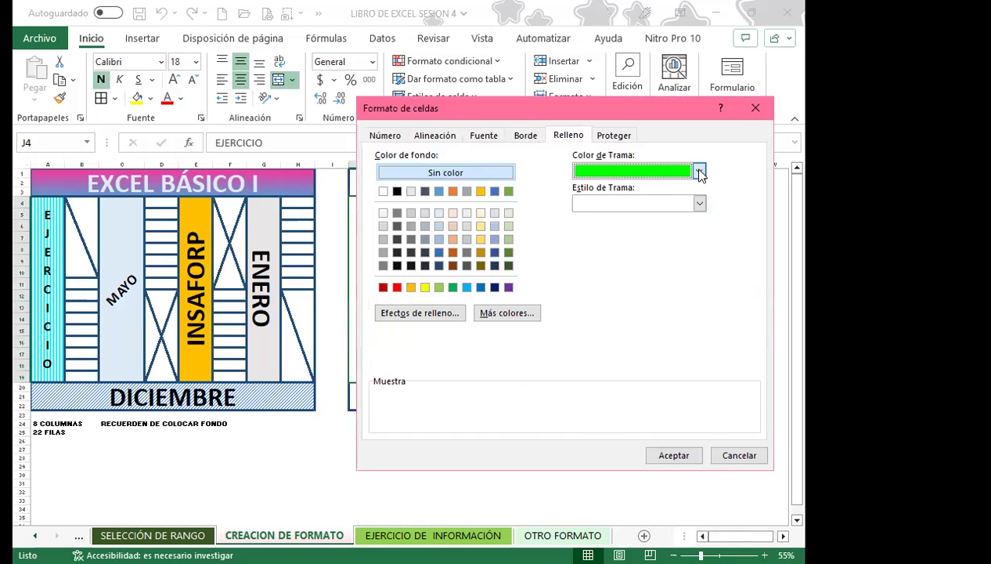
{"action": "left_click", "coordinate": [698, 171]}
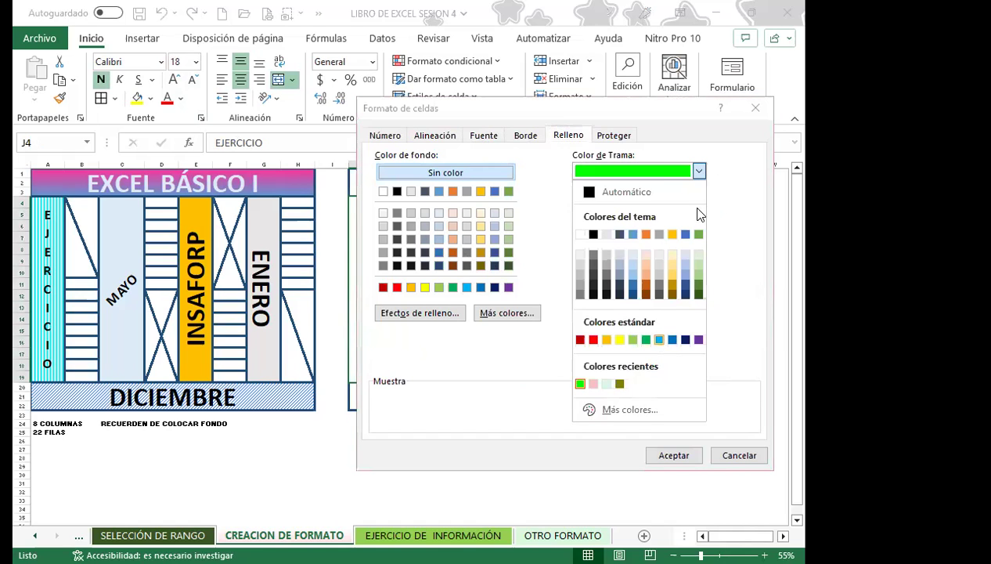
{"action": "left_click", "coordinate": [659, 339]}
{"action": "left_click", "coordinate": [700, 203]}
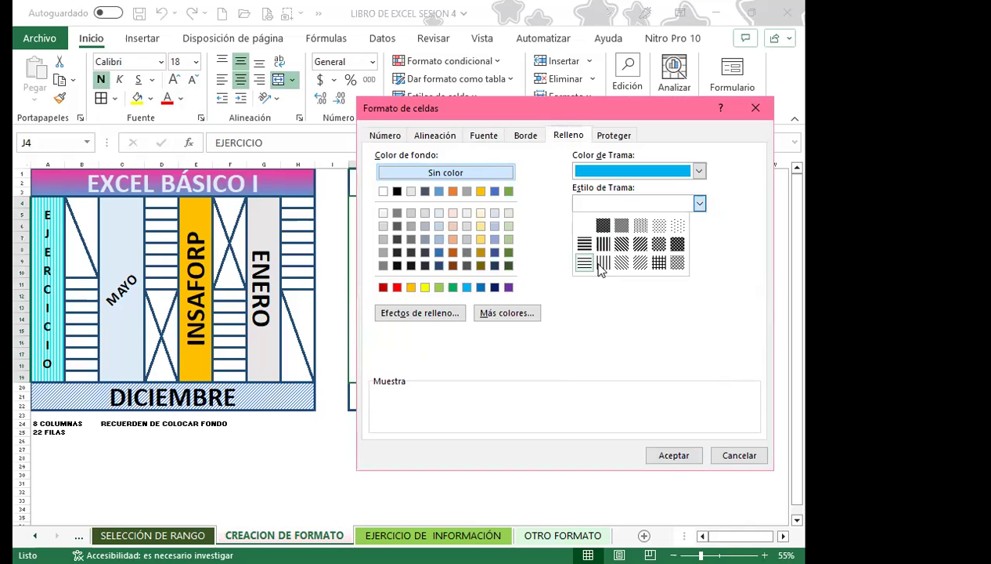
{"action": "key", "text": "Return"}
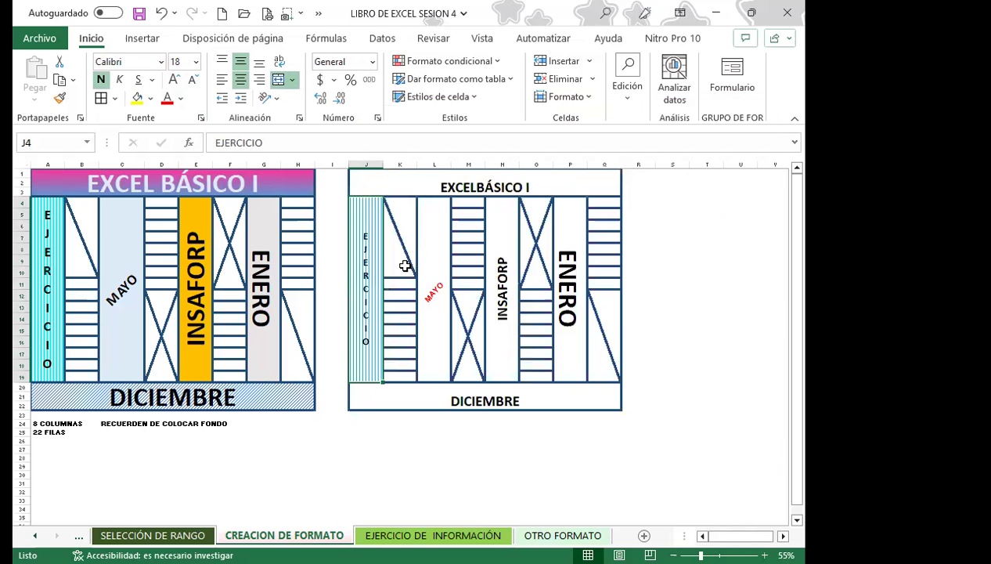
- Fill MAYO light blue, INSAFORP light gold and ENERO light gray
{"action": "left_click", "coordinate": [429, 279]}
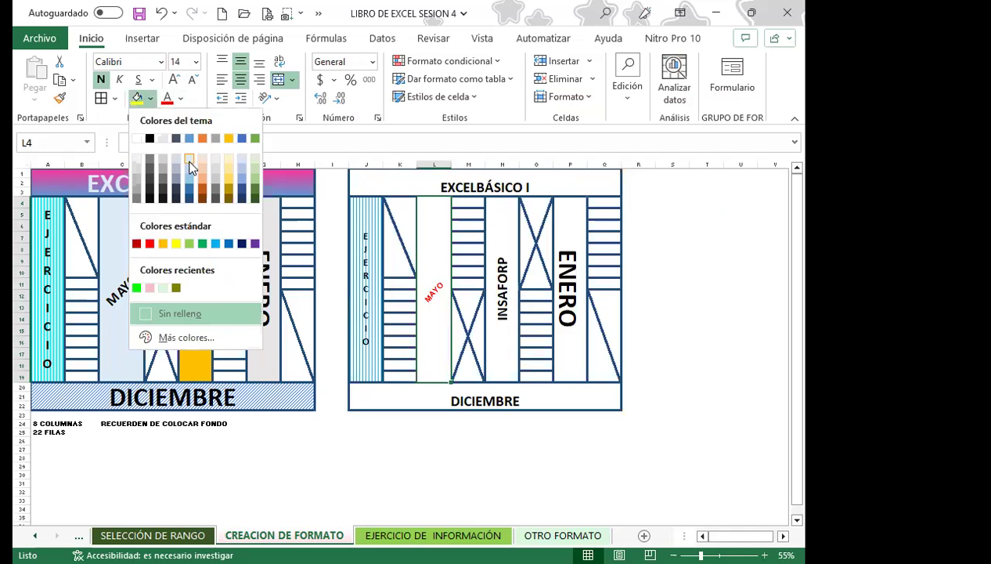
{"action": "left_click", "coordinate": [191, 167]}
{"action": "left_click", "coordinate": [496, 285]}
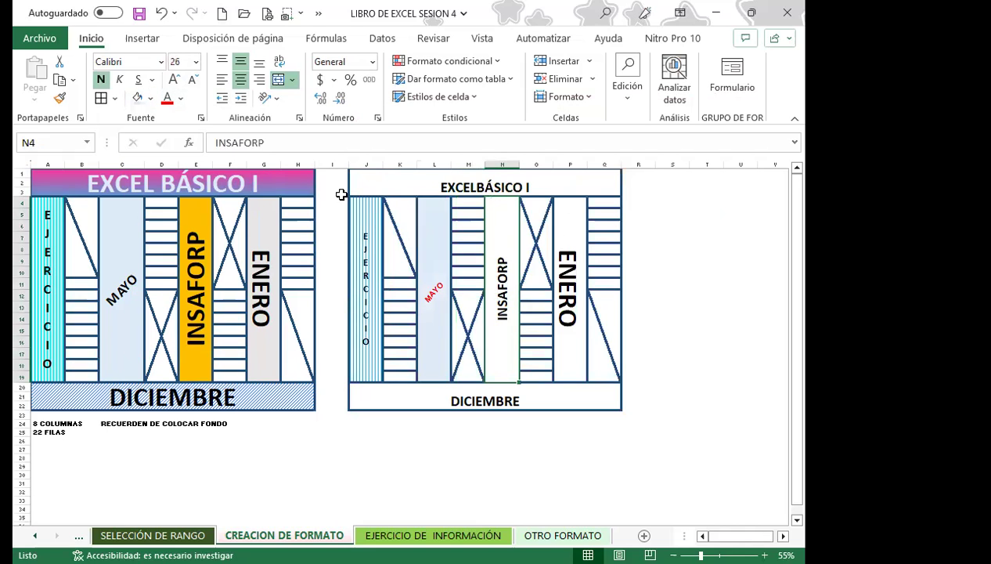
{"action": "left_click", "coordinate": [150, 98]}
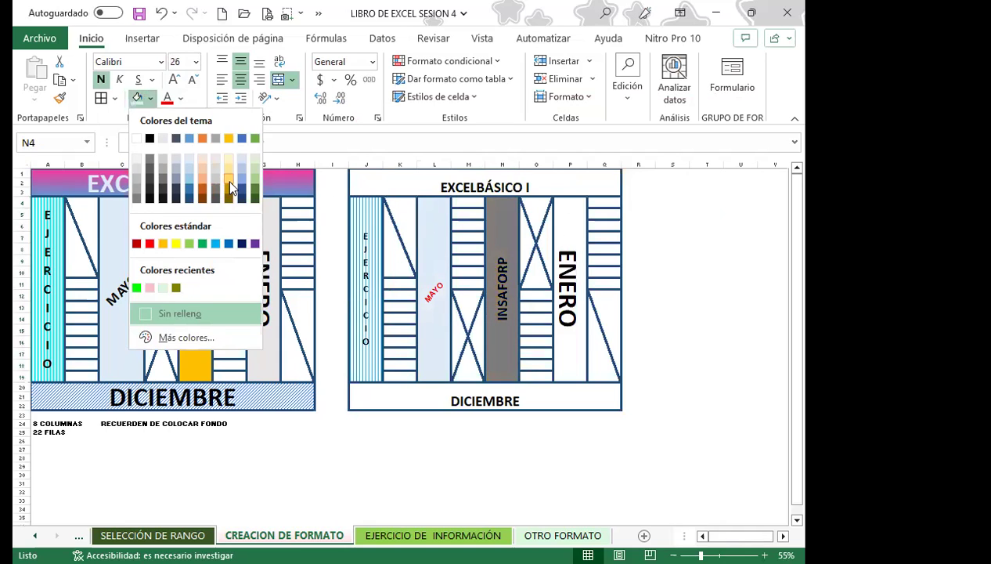
{"action": "left_click", "coordinate": [228, 178]}
{"action": "left_click", "coordinate": [570, 235]}
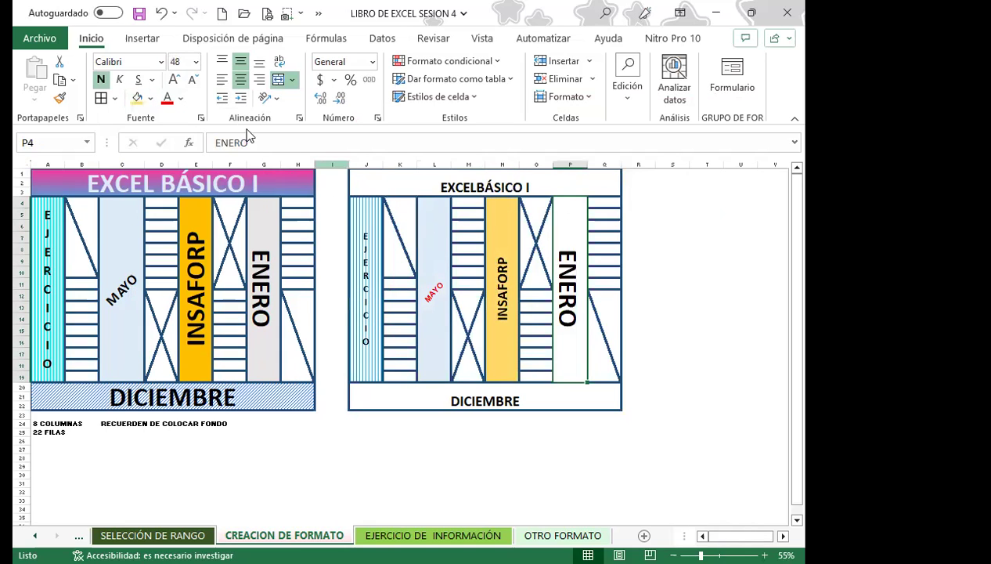
{"action": "left_click", "coordinate": [152, 99]}
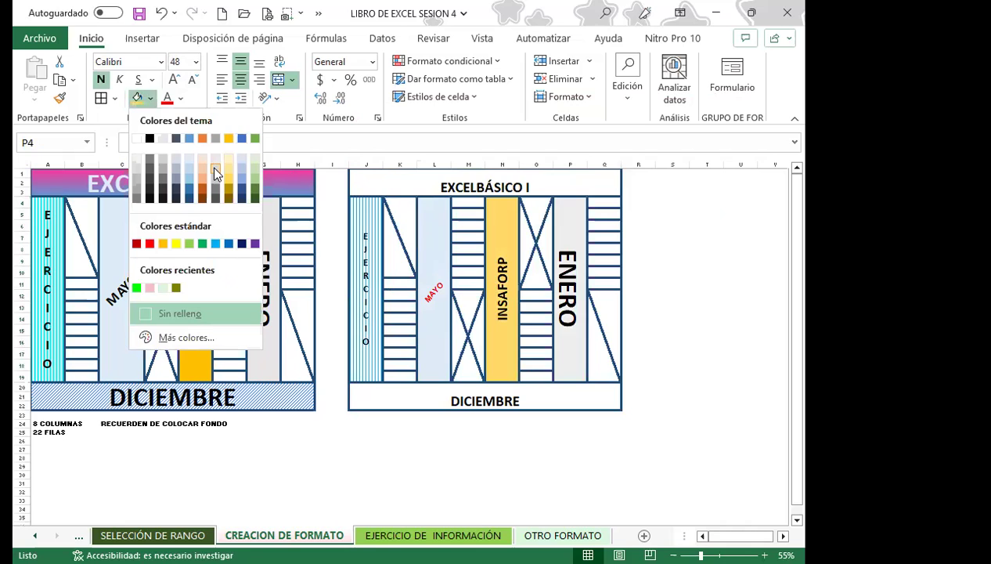
{"action": "left_click", "coordinate": [213, 166]}
{"action": "left_click", "coordinate": [412, 400]}
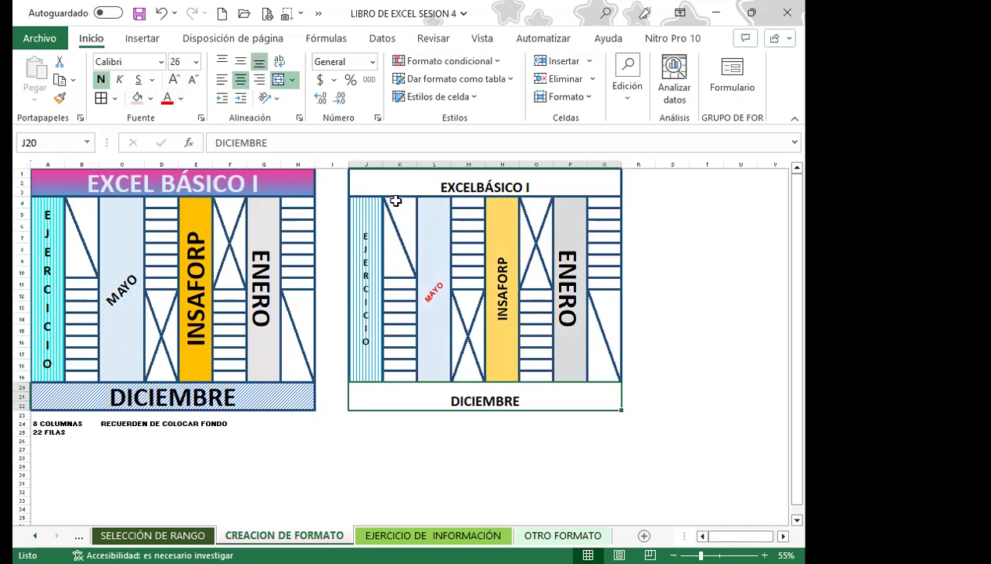
{"action": "left_click", "coordinate": [394, 182]}
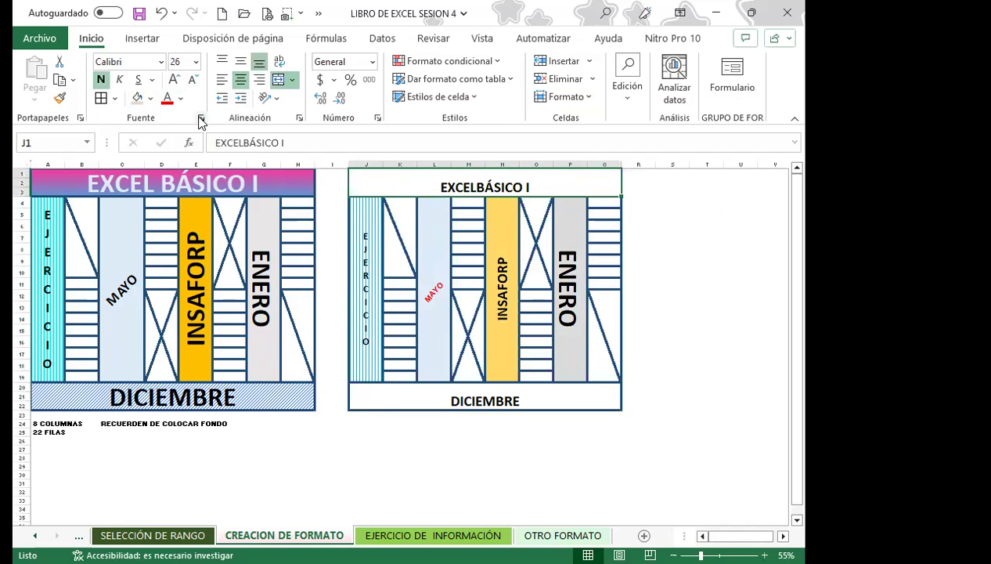
- Give J1 a two-colour gradient fill with pink as Color 1, using the second variant
{"action": "left_click", "coordinate": [201, 119]}
{"action": "left_click", "coordinate": [569, 135]}
{"action": "left_click", "coordinate": [437, 314]}
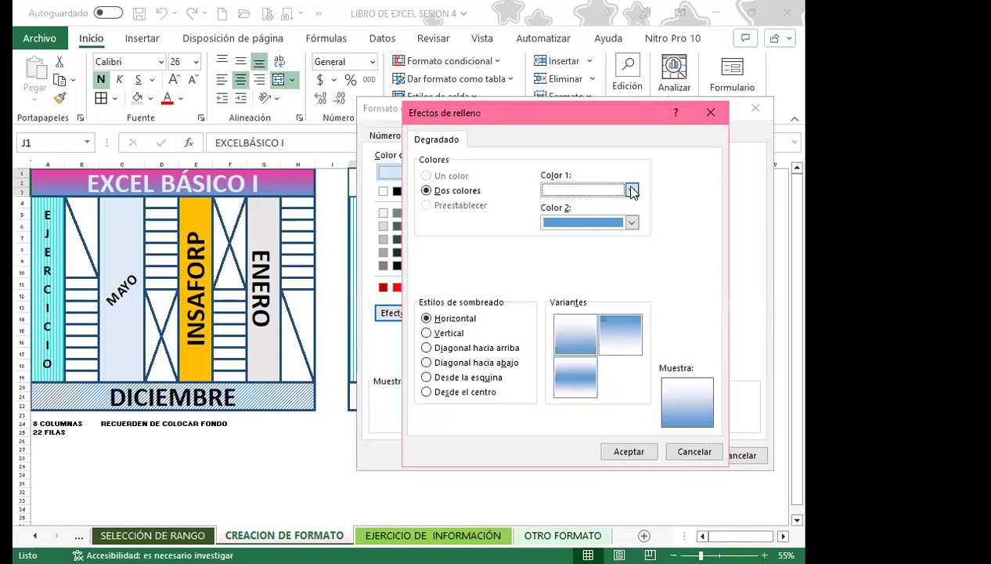
{"action": "left_click", "coordinate": [632, 190]}
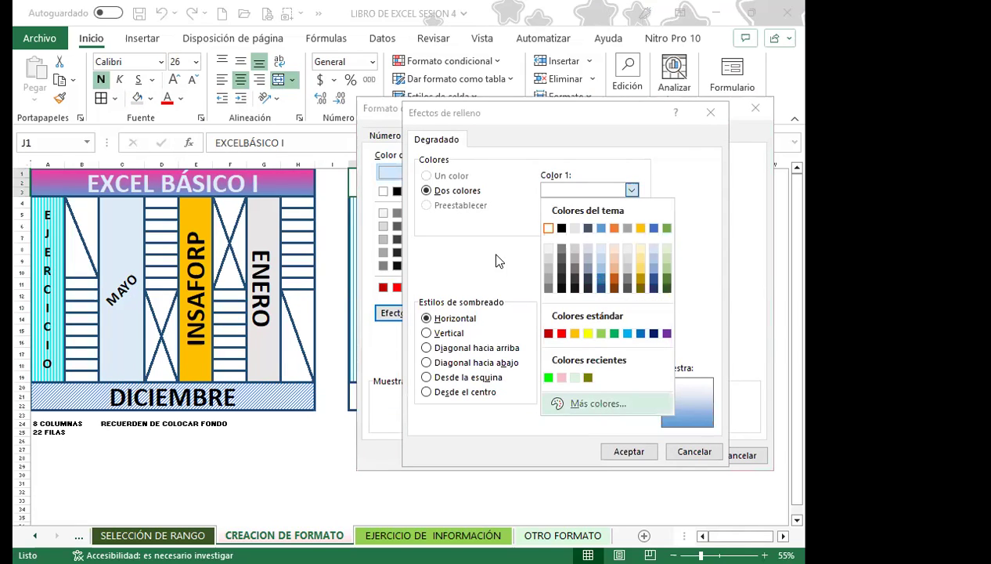
{"action": "left_click", "coordinate": [544, 293]}
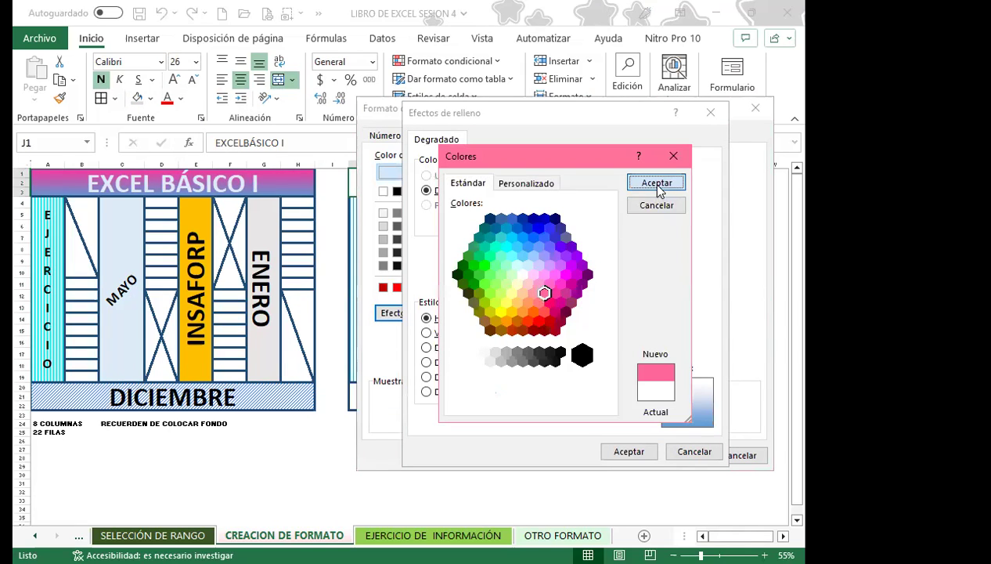
{"action": "left_click", "coordinate": [658, 185]}
{"action": "left_click", "coordinate": [626, 344]}
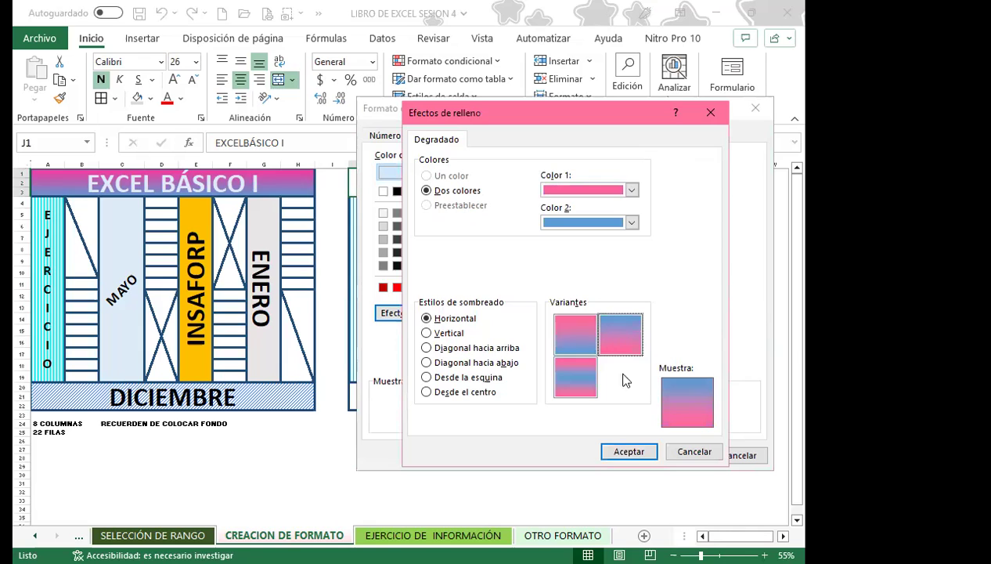
{"action": "left_click", "coordinate": [629, 452]}
{"action": "key", "text": "Return"}
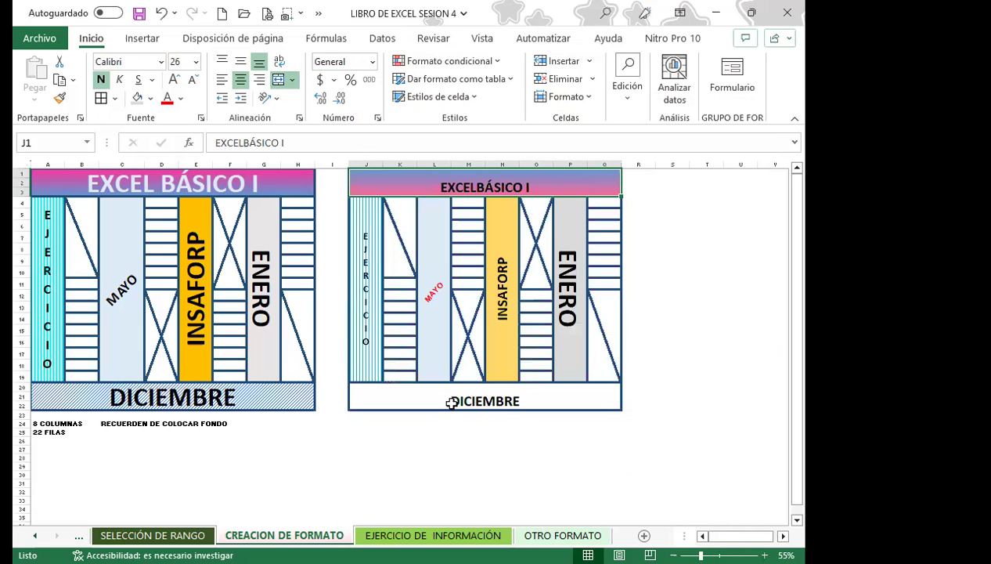
{"action": "left_click", "coordinate": [438, 398]}
- Give DICIEMBRE in J20 a blue fine reverse-diagonal stripe pattern fill
{"action": "left_click", "coordinate": [299, 117]}
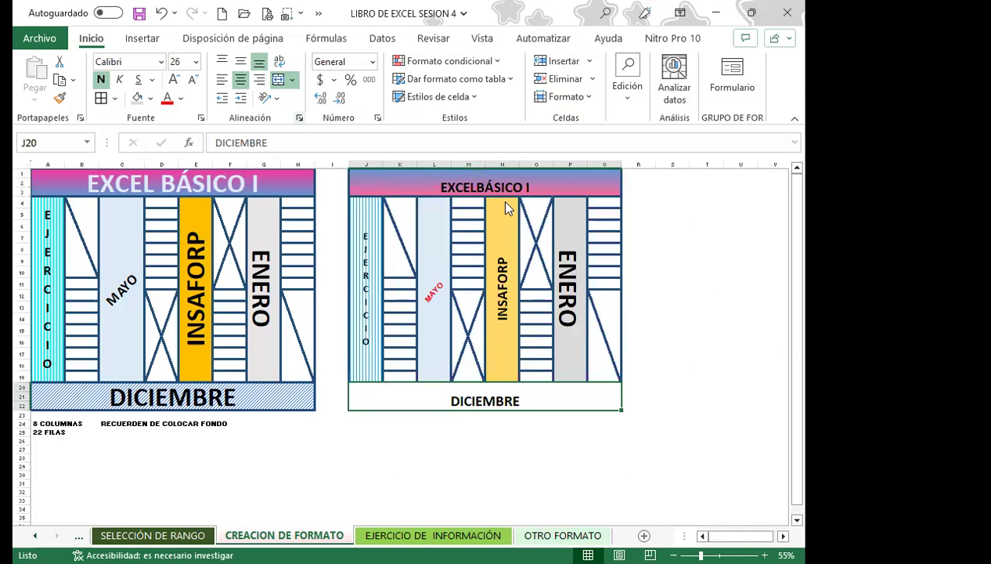
{"action": "left_click", "coordinate": [565, 138]}
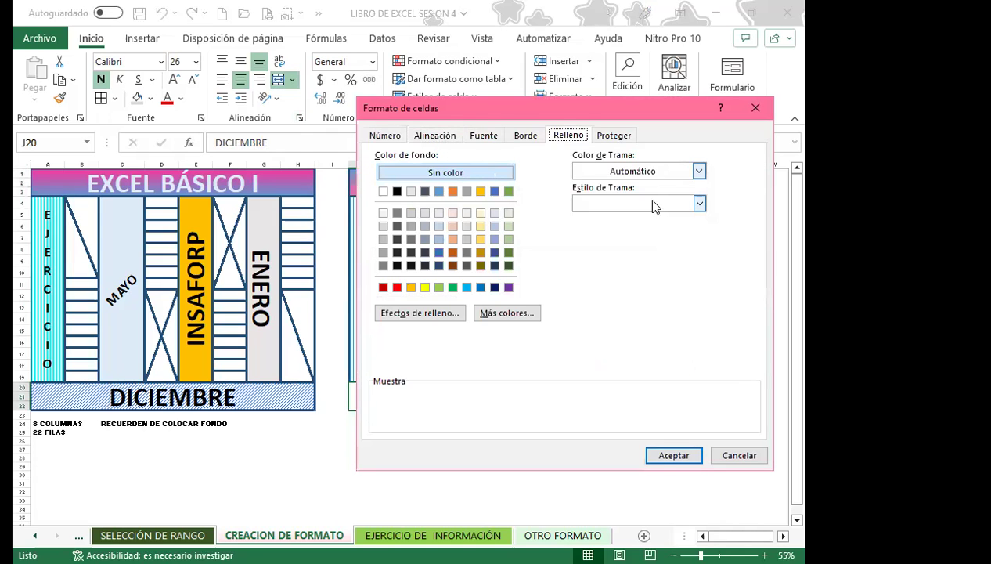
{"action": "left_click", "coordinate": [700, 172]}
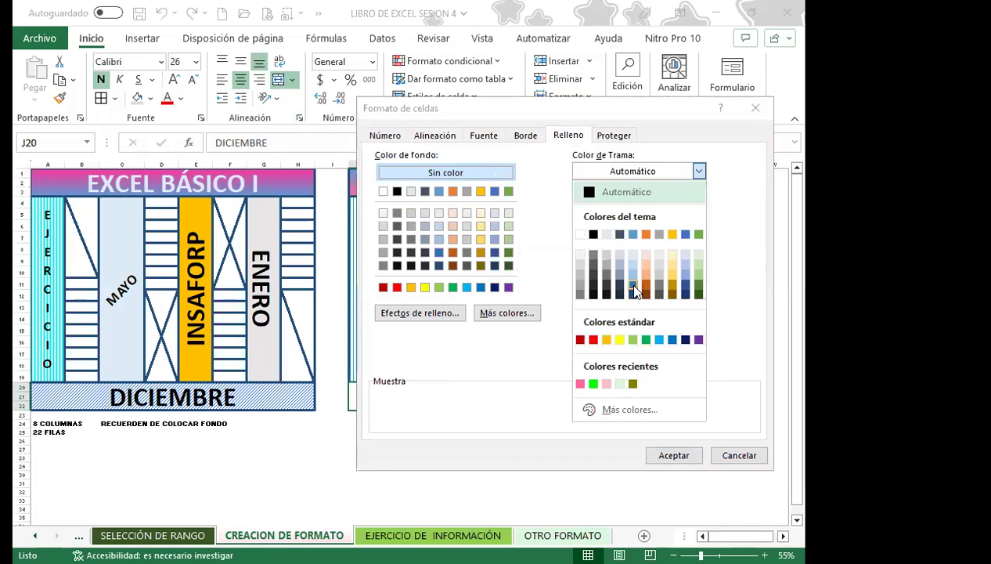
{"action": "left_click", "coordinate": [633, 287]}
{"action": "left_click", "coordinate": [699, 202]}
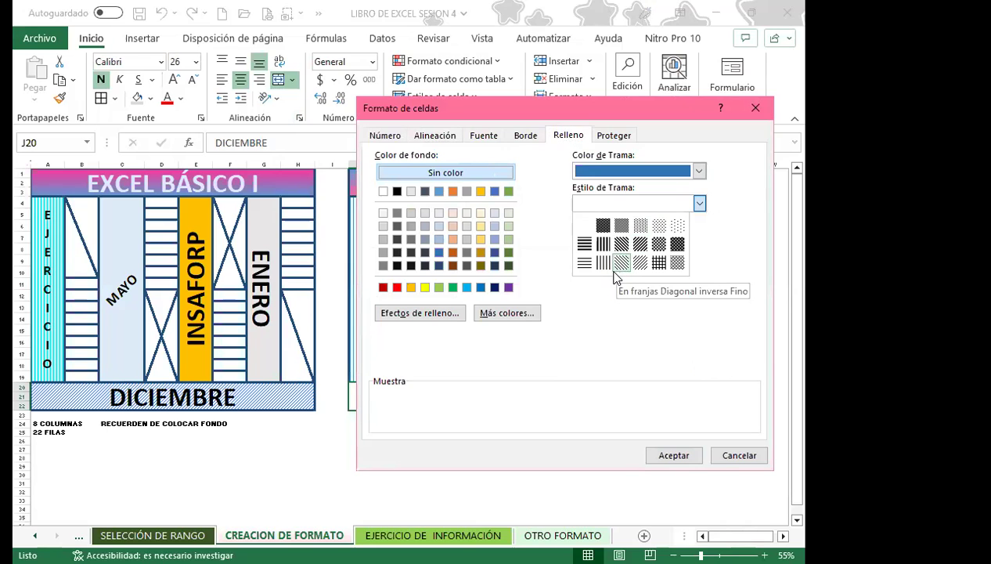
{"action": "left_click", "coordinate": [622, 263]}
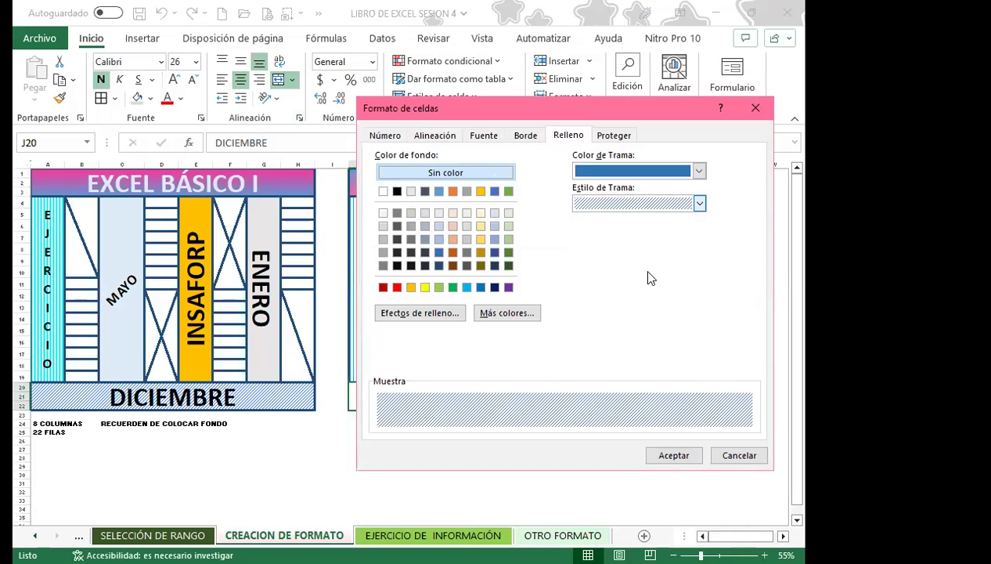
{"action": "left_click", "coordinate": [674, 455]}
{"action": "left_click", "coordinate": [664, 339]}
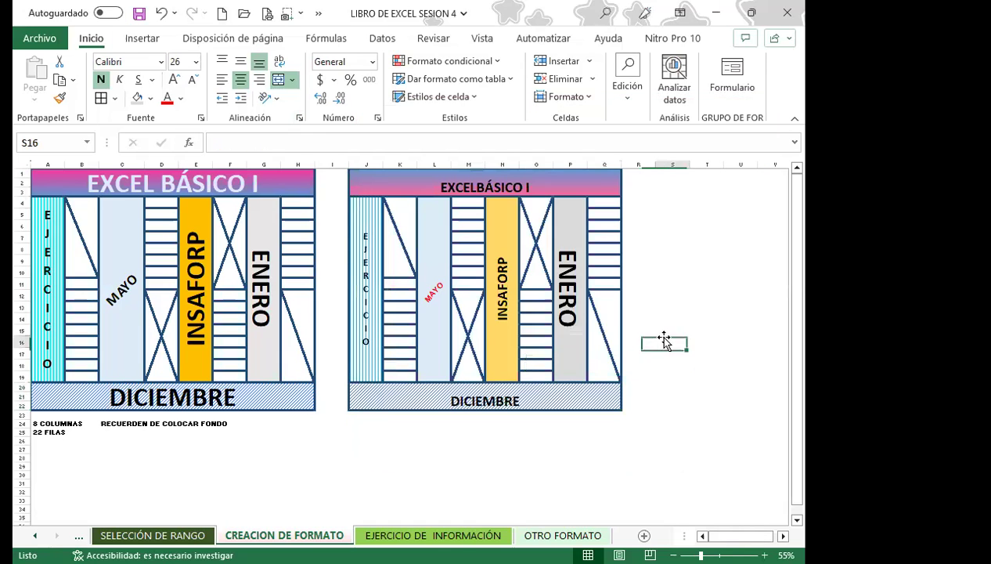
- Centre the DICIEMBRE bar text vertically in the copy and enlarge it three sizes
{"action": "left_click", "coordinate": [547, 389]}
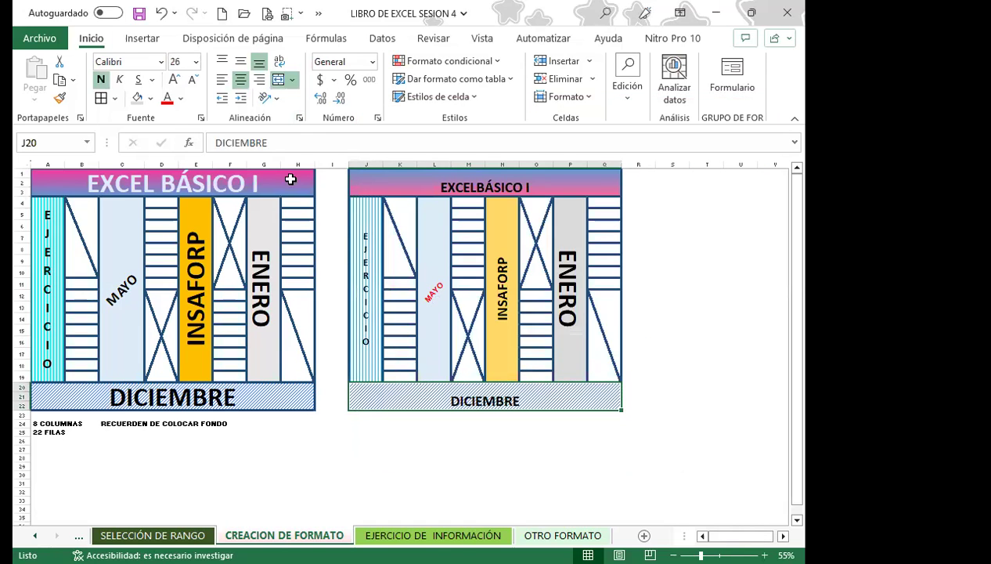
{"action": "left_click", "coordinate": [240, 61]}
{"action": "left_click", "coordinate": [173, 80]}
{"action": "left_click", "coordinate": [173, 79]}
{"action": "left_click", "coordinate": [173, 79]}
{"action": "left_click", "coordinate": [173, 79]}
- Centre the EXCELBÁSICO I title vertically in the copy and enlarge it two sizes
{"action": "left_click", "coordinate": [192, 79]}
{"action": "left_click", "coordinate": [192, 79]}
{"action": "left_click", "coordinate": [192, 79]}
{"action": "left_click", "coordinate": [191, 79]}
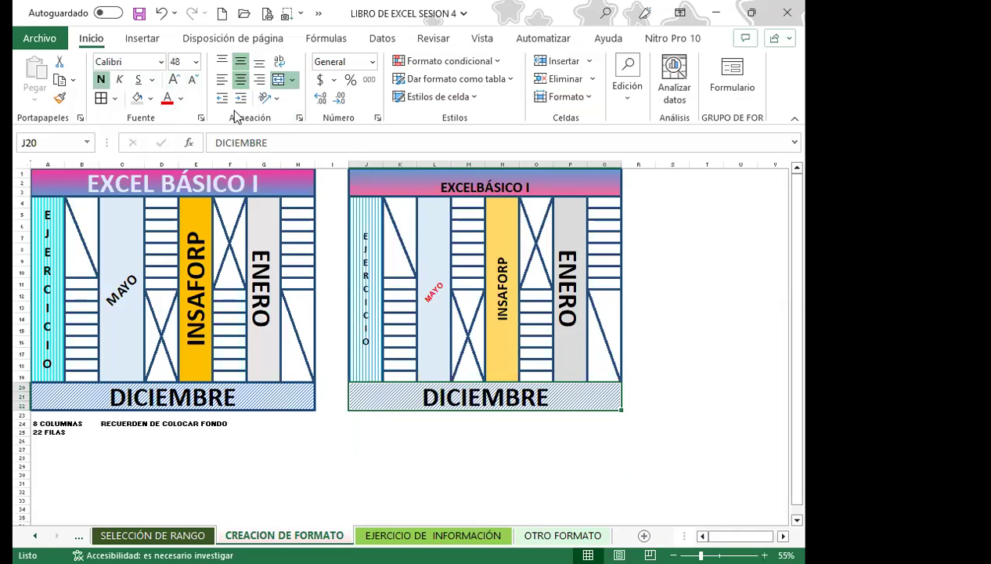
{"action": "left_click", "coordinate": [505, 180]}
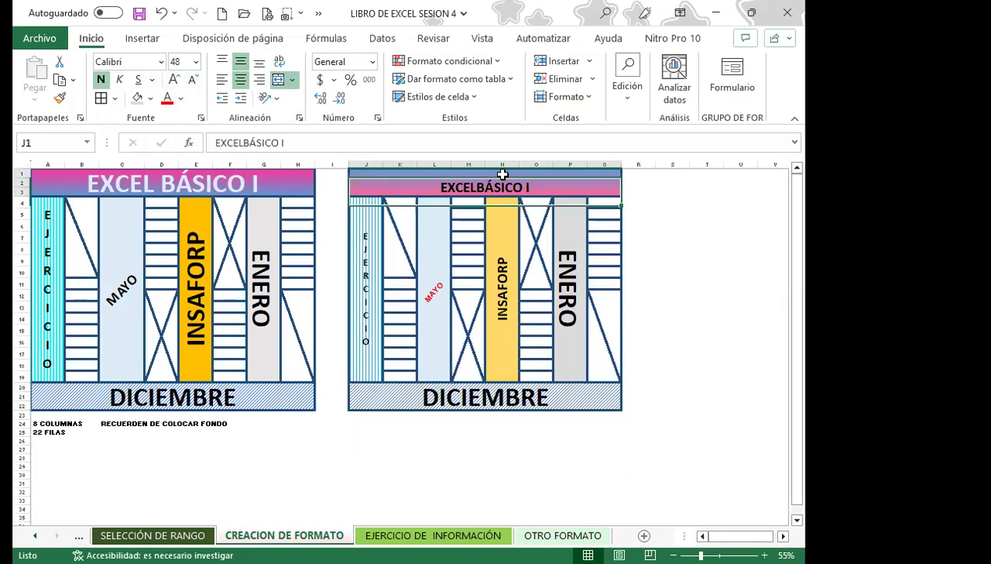
{"action": "left_click", "coordinate": [240, 61]}
{"action": "left_click", "coordinate": [174, 79]}
{"action": "left_click", "coordinate": [173, 79]}
- Review the enlarged EXCELBÁSICO I title and DICIEMBRE bar in the copy
{"action": "left_click", "coordinate": [691, 386]}
{"action": "scroll", "coordinate": [694, 361], "scroll_direction": "up", "scroll_amount": 2}
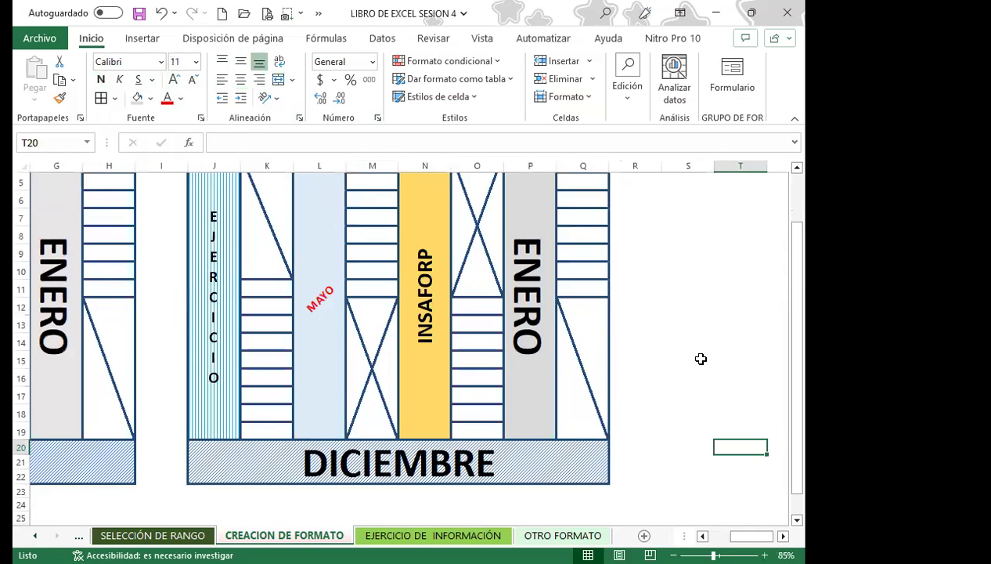
{"action": "scroll", "coordinate": [649, 314], "scroll_direction": "up", "scroll_amount": 1}
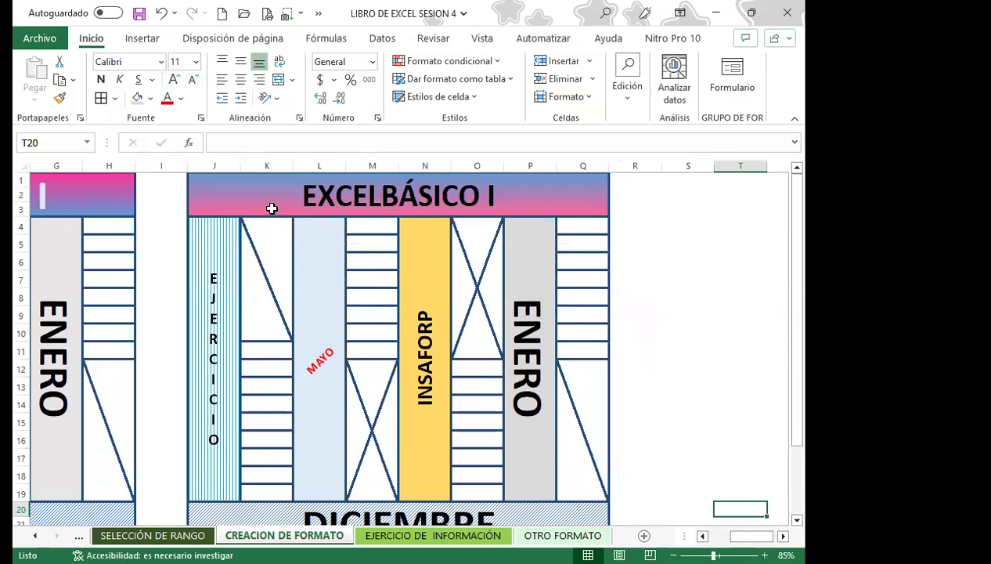
{"action": "left_click", "coordinate": [269, 205]}
{"action": "scroll", "coordinate": [468, 363], "scroll_direction": "down", "scroll_amount": 1}
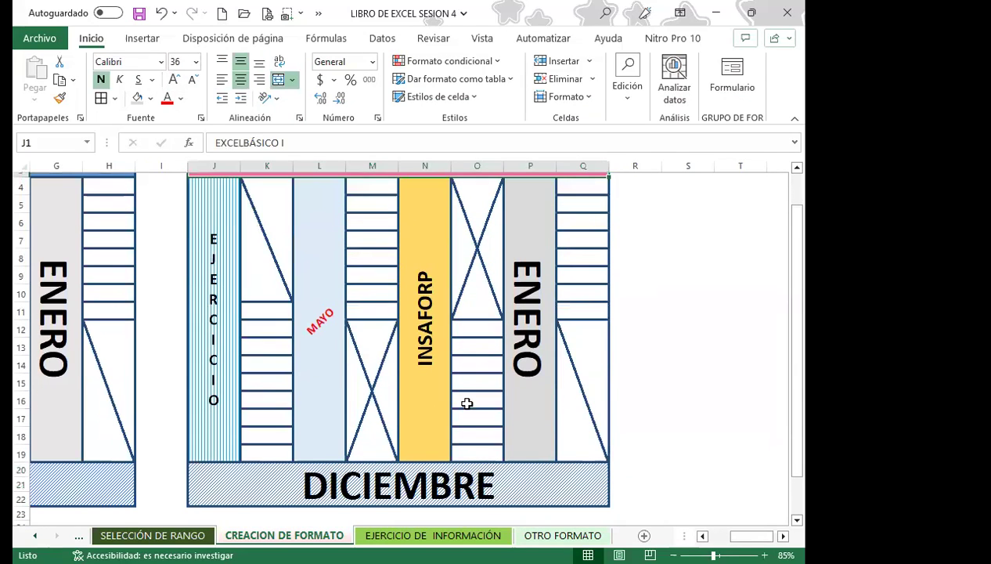
{"action": "left_click", "coordinate": [517, 482]}
{"action": "scroll", "coordinate": [339, 428], "scroll_direction": "up", "scroll_amount": 1}
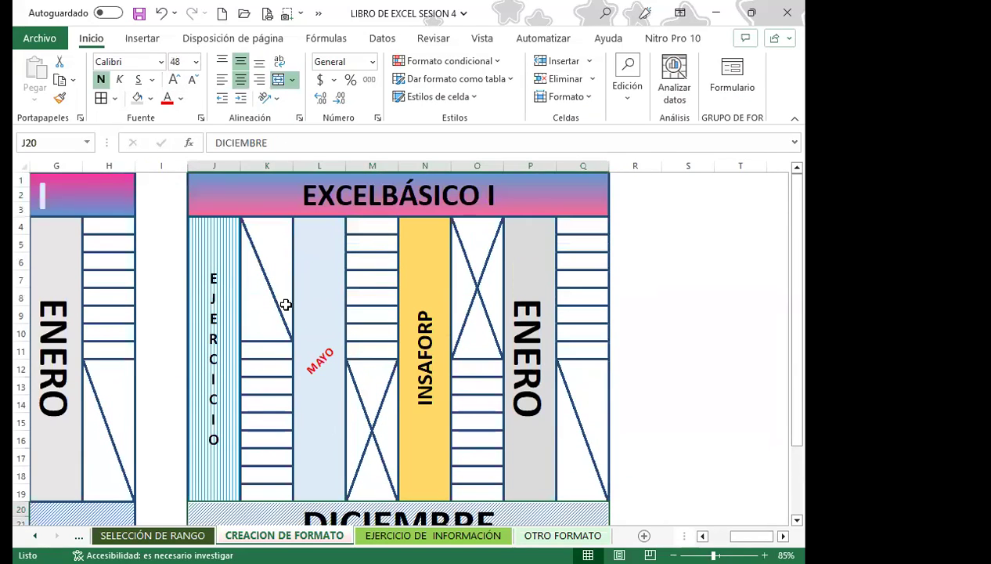
- Make the vertical EJERCICIO text slightly larger and red
{"action": "left_click", "coordinate": [214, 345]}
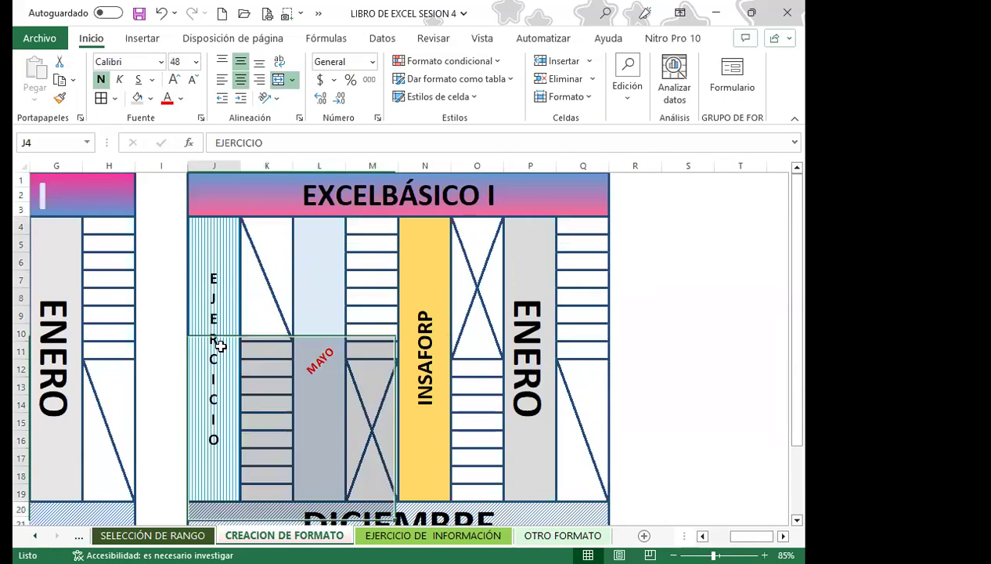
{"action": "left_click", "coordinate": [173, 79]}
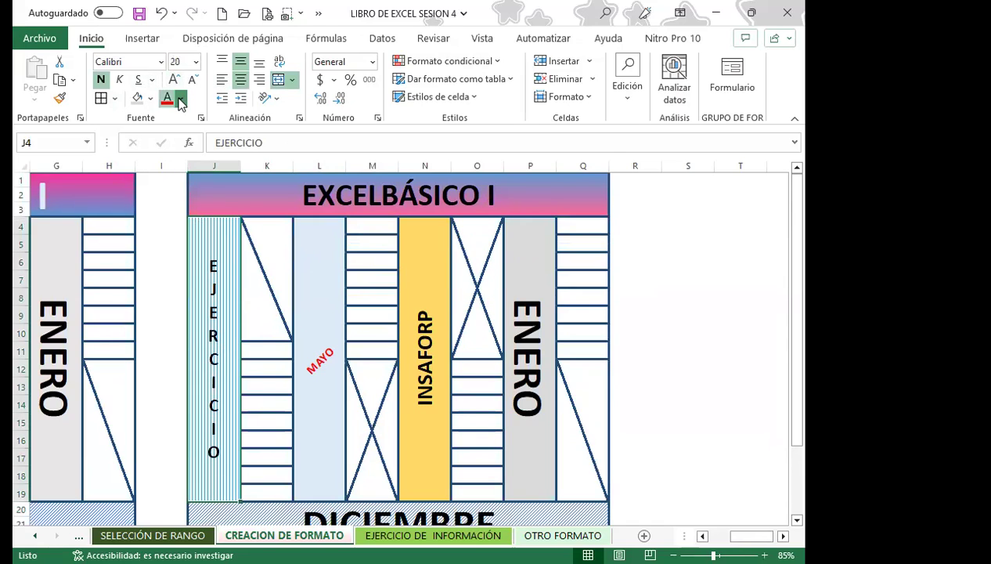
{"action": "left_click", "coordinate": [168, 98]}
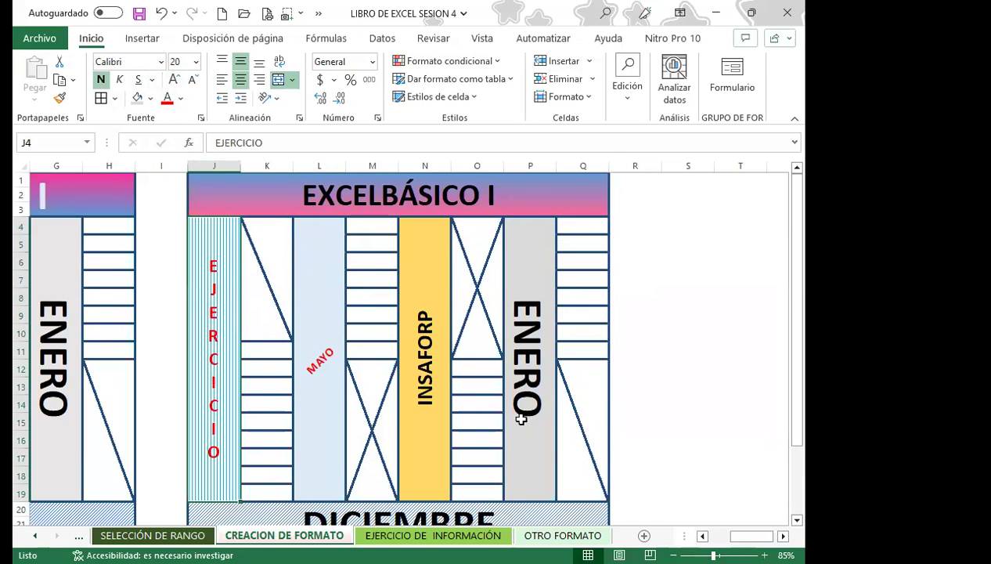
- Enlarge the INSAFORP text three sizes and ENERO to size 72
{"action": "left_click", "coordinate": [435, 415]}
{"action": "left_click", "coordinate": [173, 79]}
{"action": "left_click", "coordinate": [173, 79]}
{"action": "left_click", "coordinate": [173, 79]}
{"action": "left_click", "coordinate": [523, 298]}
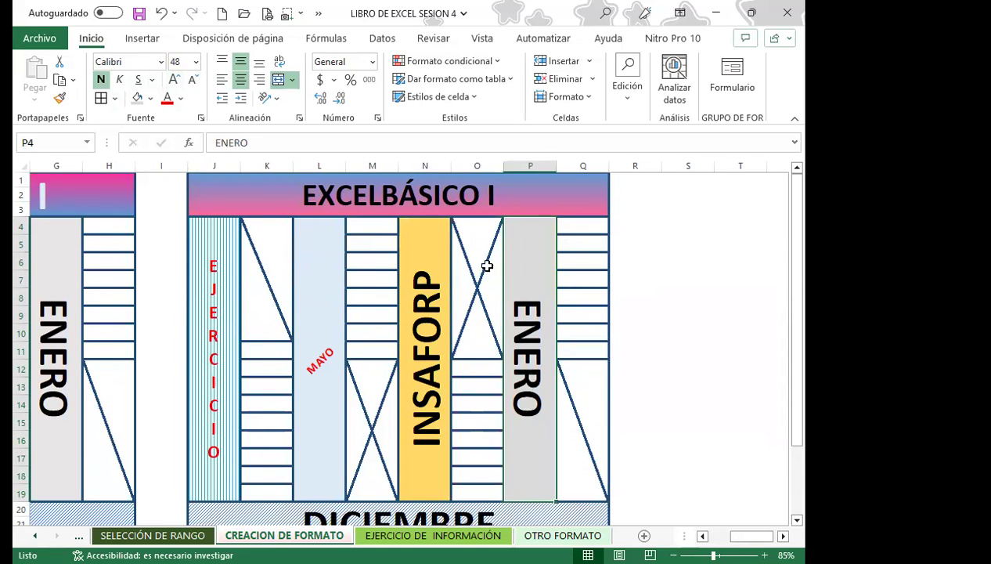
{"action": "left_click", "coordinate": [174, 80]}
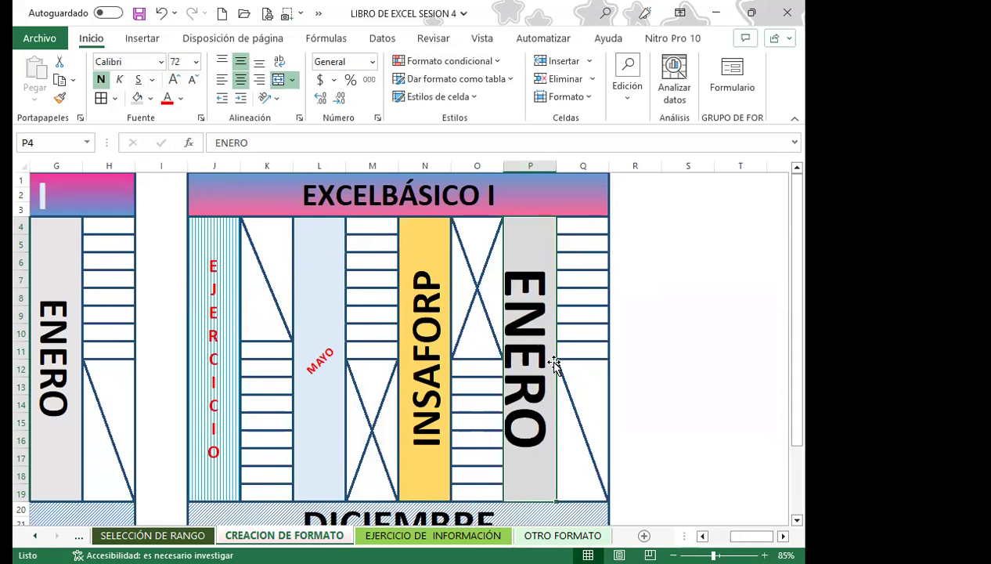
{"action": "left_click", "coordinate": [720, 367]}
{"action": "scroll", "coordinate": [369, 413], "scroll_direction": "down", "scroll_amount": 2}
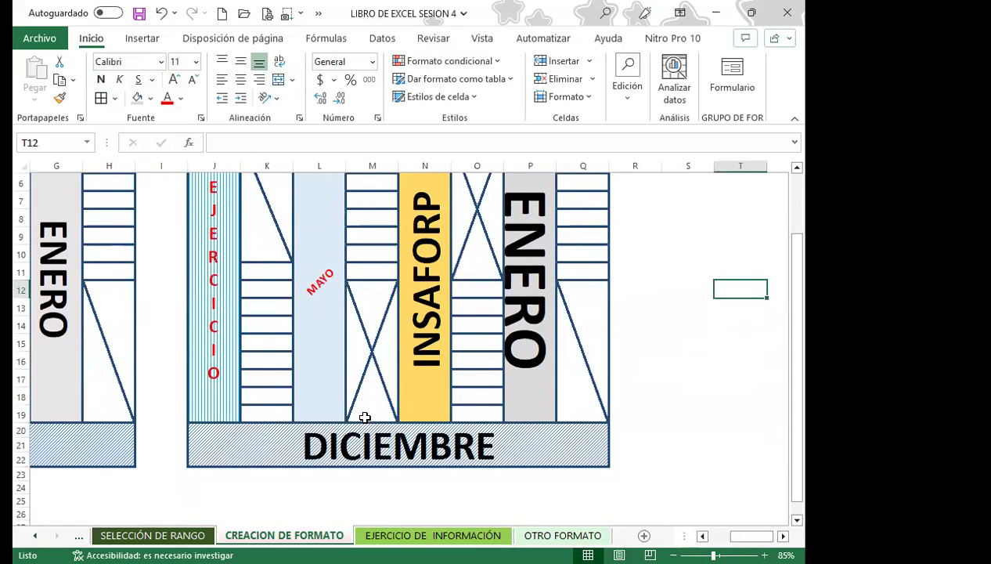
{"action": "left_click", "coordinate": [365, 409]}
{"action": "scroll", "coordinate": [214, 314], "scroll_direction": "up", "scroll_amount": 2}
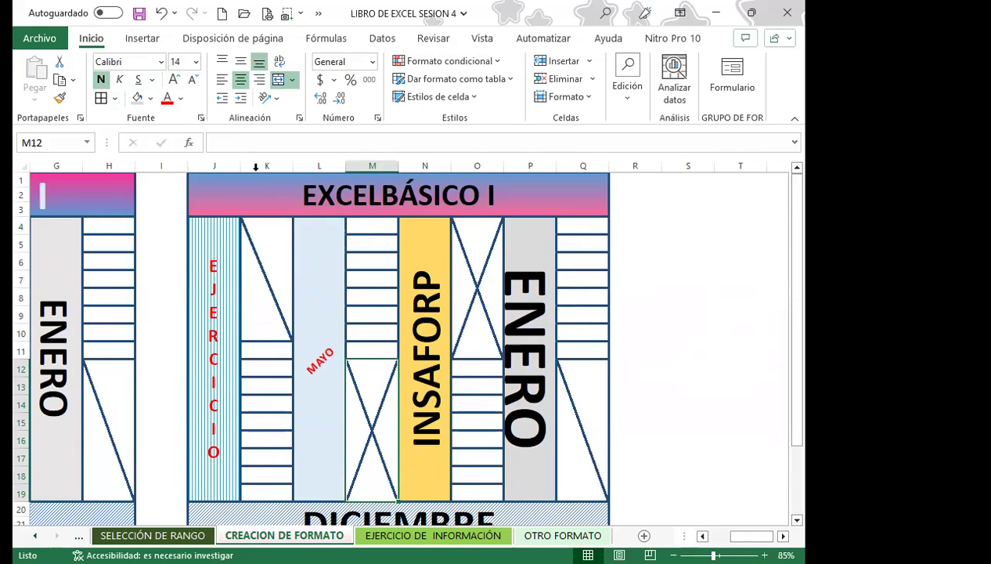
- Select the MAYO column and browse the Borders dropdown's line style options
{"action": "left_click", "coordinate": [319, 329]}
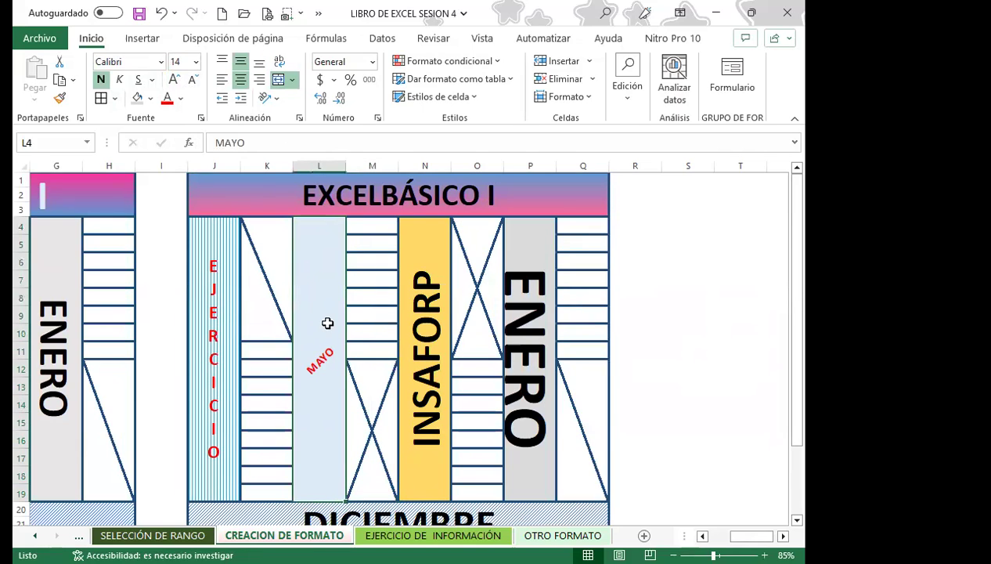
{"action": "left_click", "coordinate": [116, 107]}
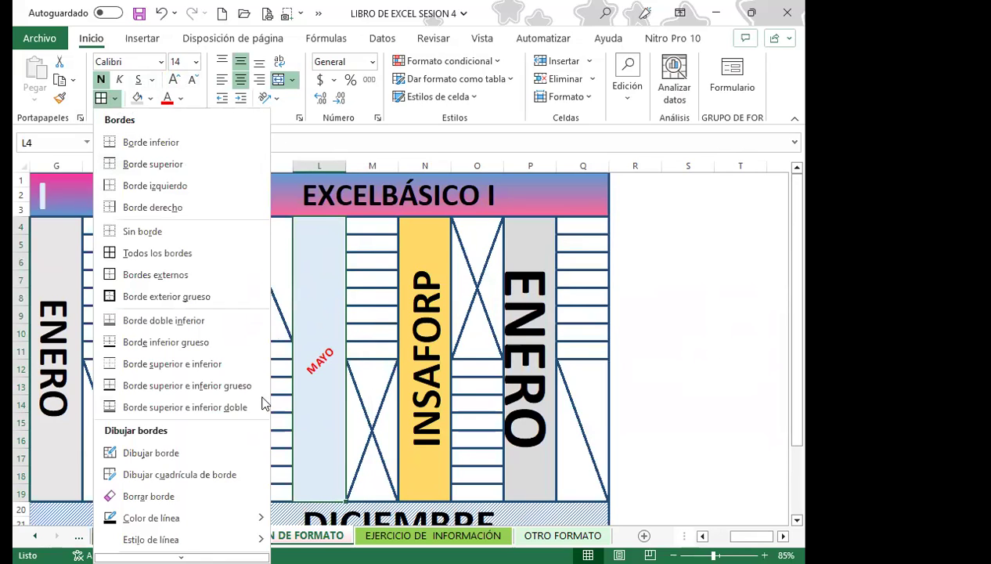
{"action": "mouse_move", "coordinate": [151, 539]}
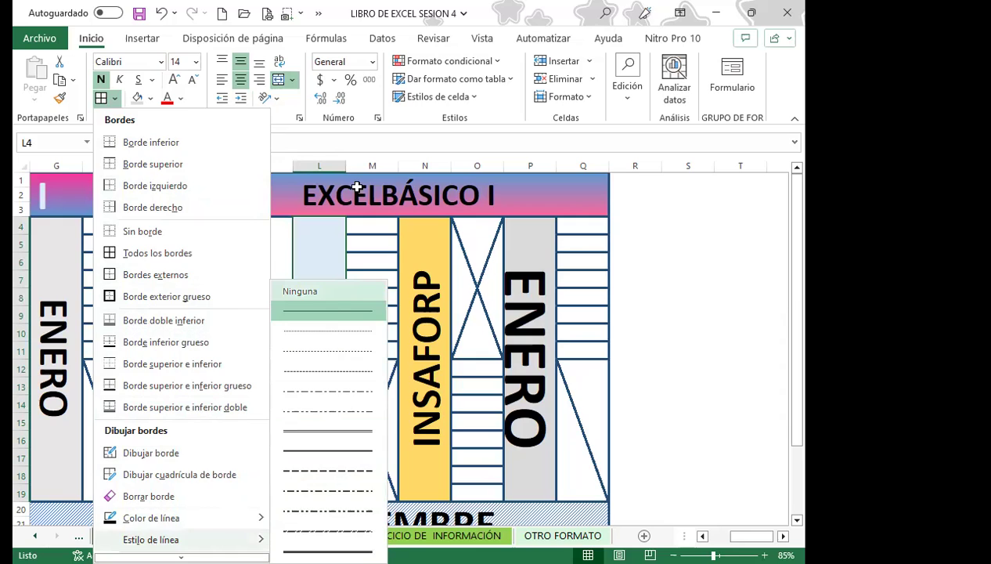
- Select the copy J1:Q20, view its Borde settings in Format Cells, and close without changes
{"action": "left_click_drag", "start_coordinate": [356, 186], "coordinate": [502, 509]}
{"action": "left_click", "coordinate": [201, 118]}
{"action": "left_click", "coordinate": [525, 136]}
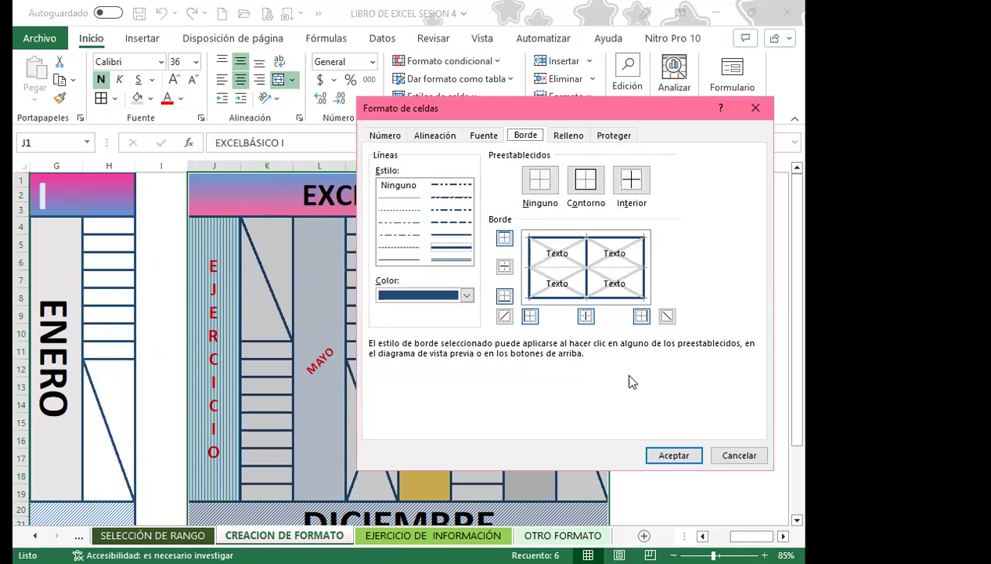
{"action": "left_click", "coordinate": [756, 456]}
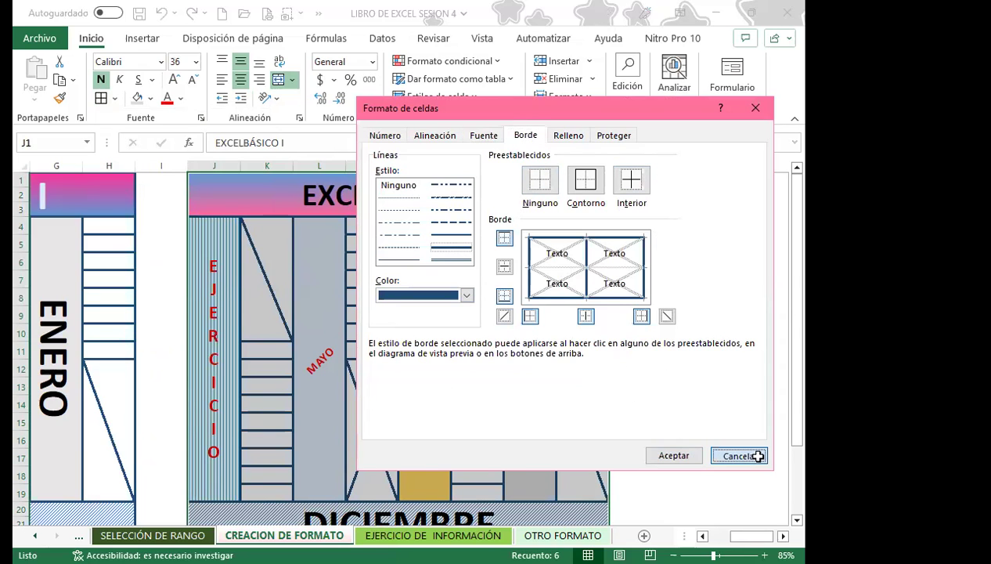
{"action": "left_click", "coordinate": [332, 322]}
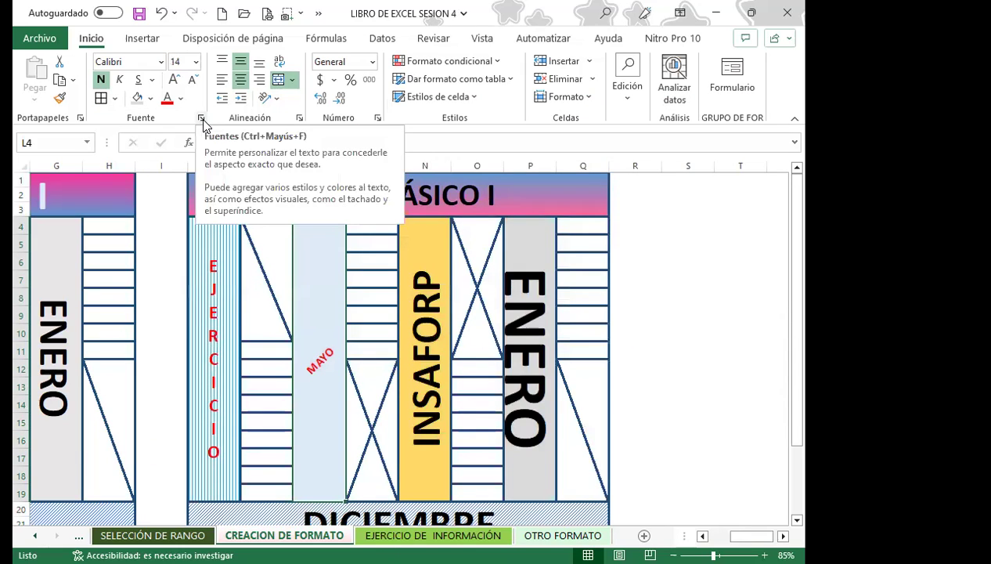
- Check the K4, EXCELBÁSICO I, DICIEMBRE and MAYO cells of the copy, then collapse the ribbon
{"action": "left_click", "coordinate": [244, 314]}
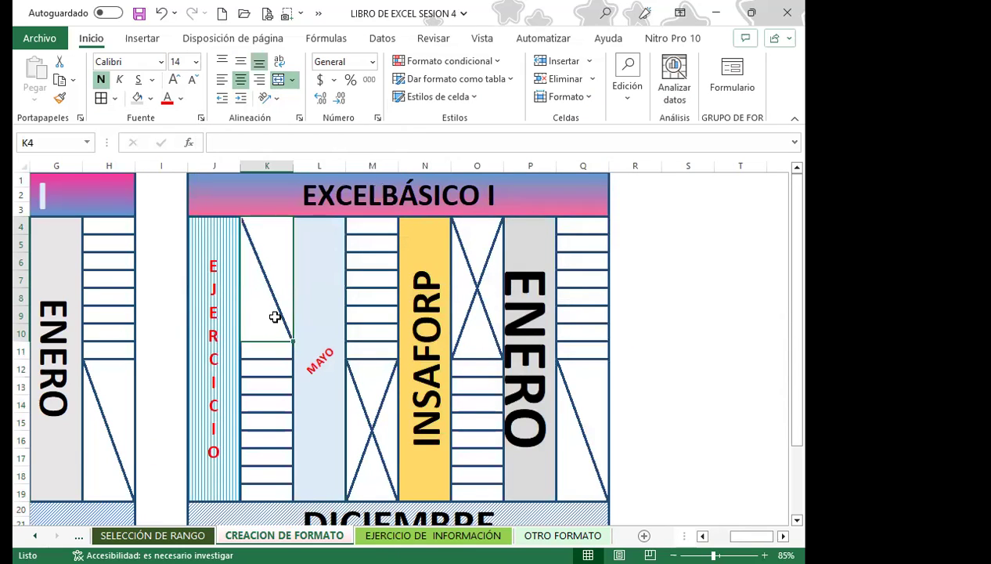
{"action": "left_click", "coordinate": [234, 199]}
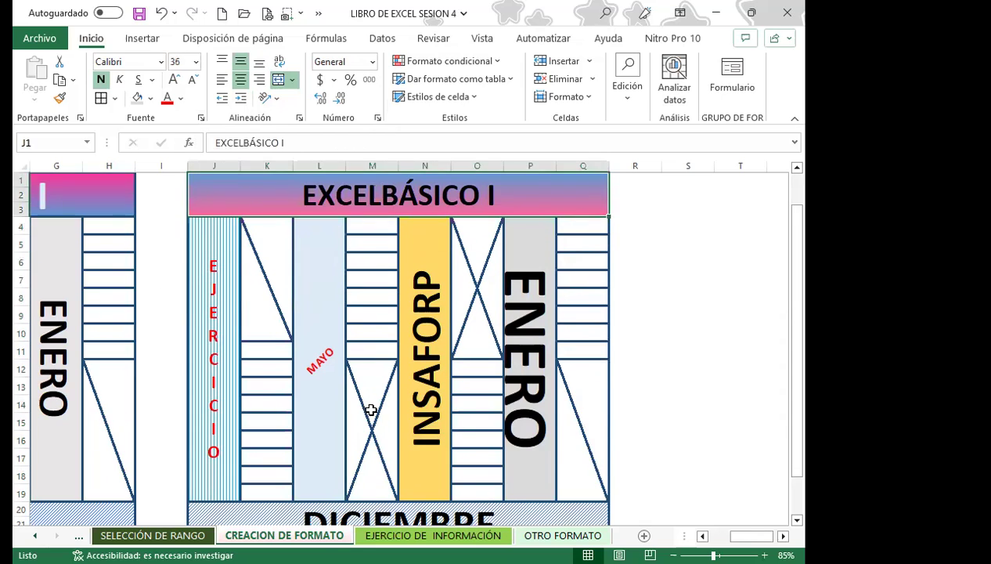
{"action": "scroll", "coordinate": [372, 410], "scroll_direction": "down", "scroll_amount": 1}
{"action": "left_click", "coordinate": [357, 474]}
{"action": "scroll", "coordinate": [310, 396], "scroll_direction": "up", "scroll_amount": 1}
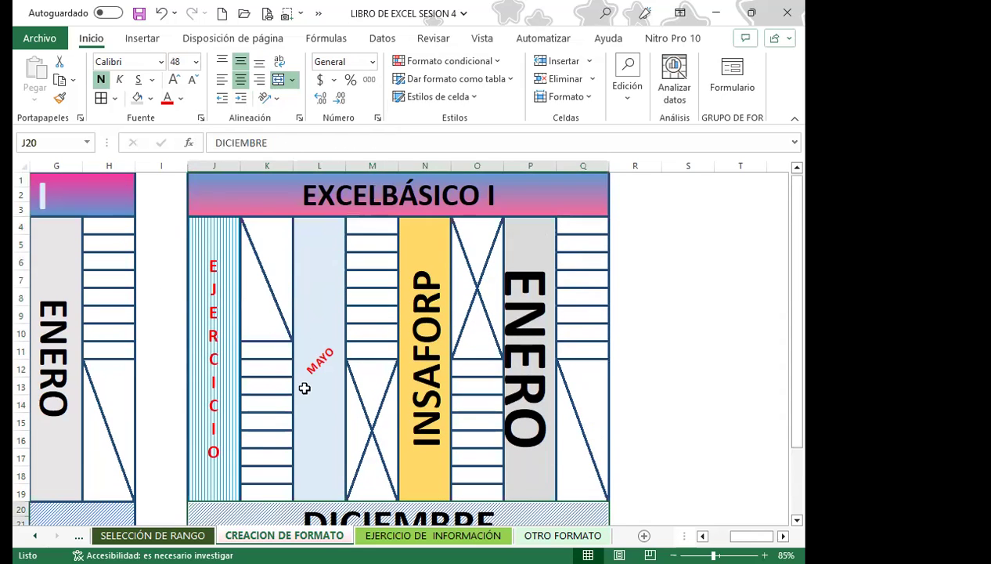
{"action": "left_click", "coordinate": [325, 308]}
{"action": "left_click", "coordinate": [265, 197]}
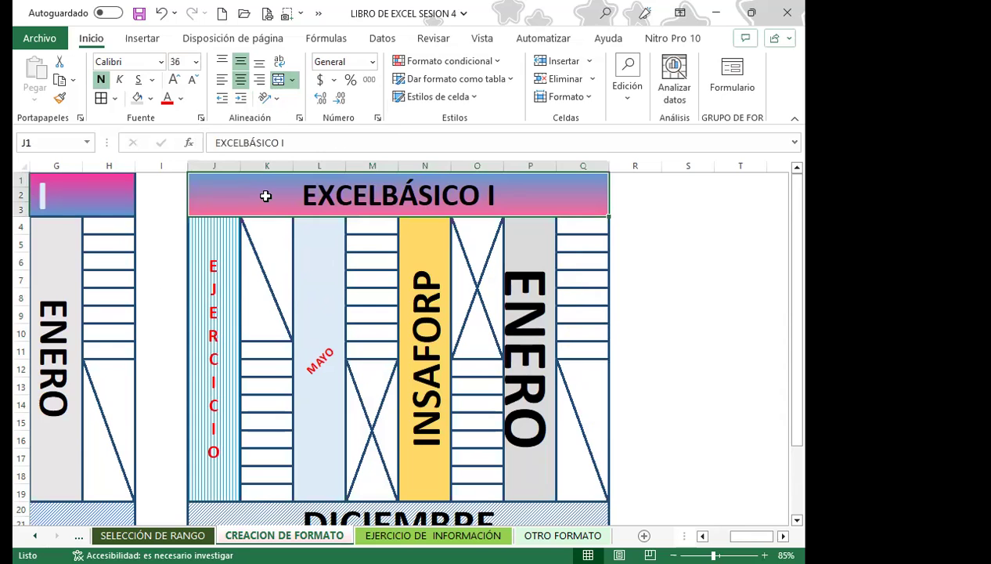
{"action": "double_click", "coordinate": [91, 41]}
{"action": "left_click", "coordinate": [743, 386]}
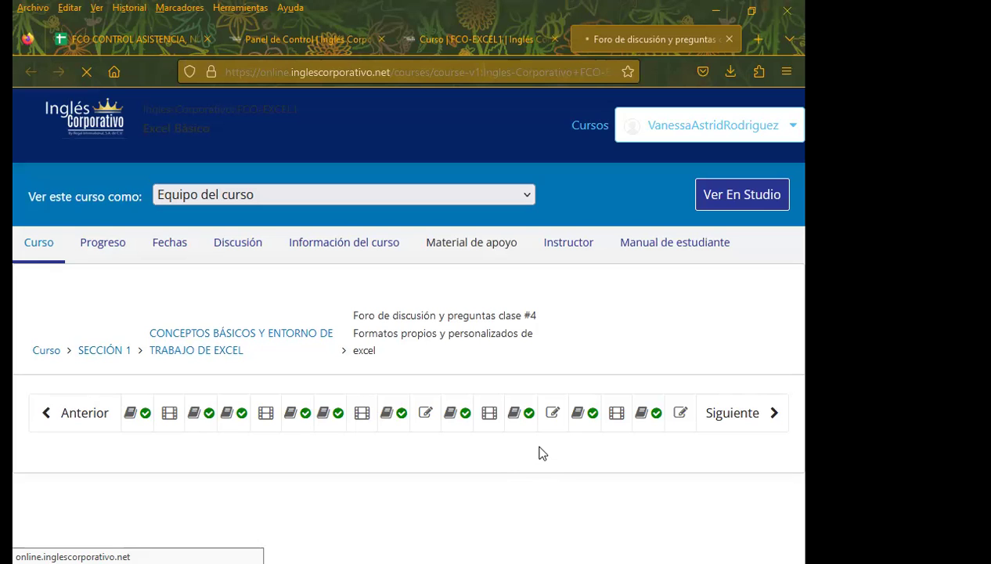
- Scroll through the class #4 forum posts looking for new student replies
{"action": "scroll", "coordinate": [549, 407], "scroll_direction": "down", "scroll_amount": 2}
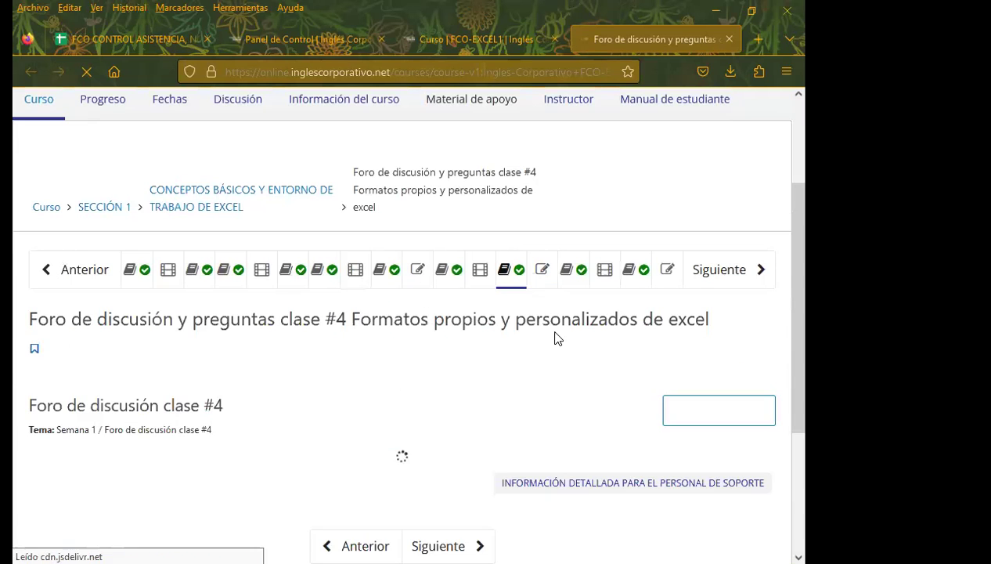
{"action": "scroll", "coordinate": [415, 396], "scroll_direction": "down", "scroll_amount": 2}
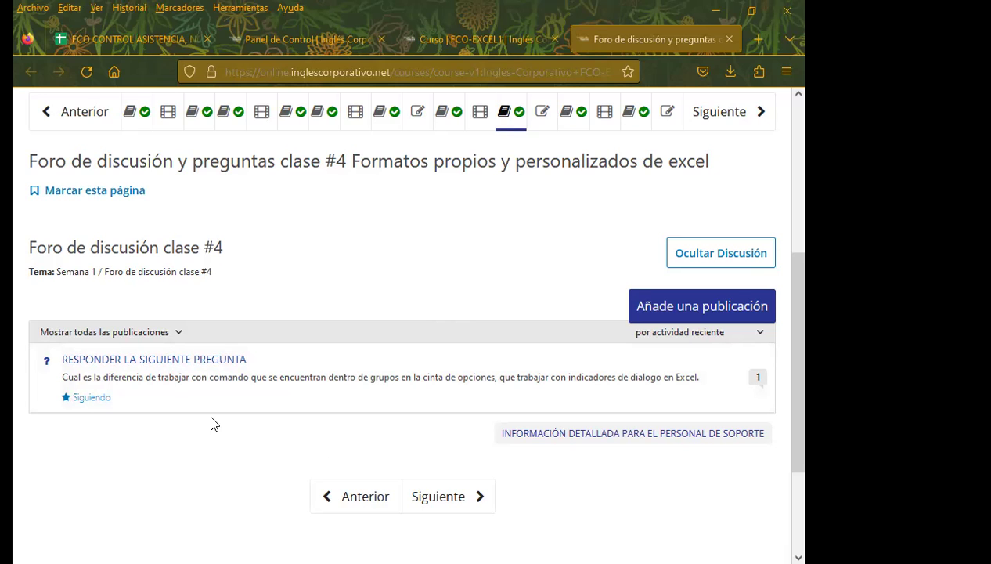
{"action": "scroll", "coordinate": [225, 393], "scroll_direction": "down", "scroll_amount": 2}
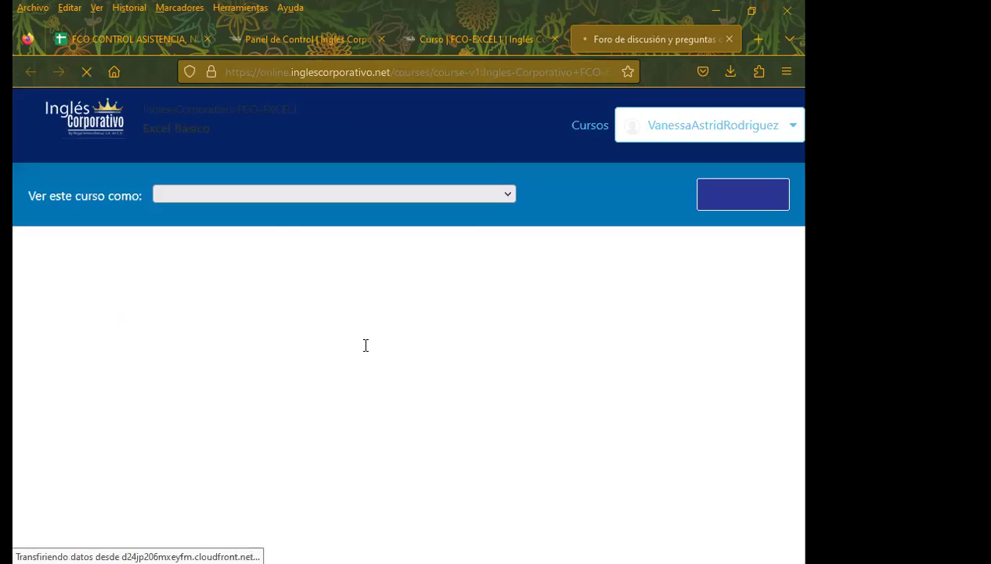
{"action": "scroll", "coordinate": [368, 407], "scroll_direction": "down", "scroll_amount": 3}
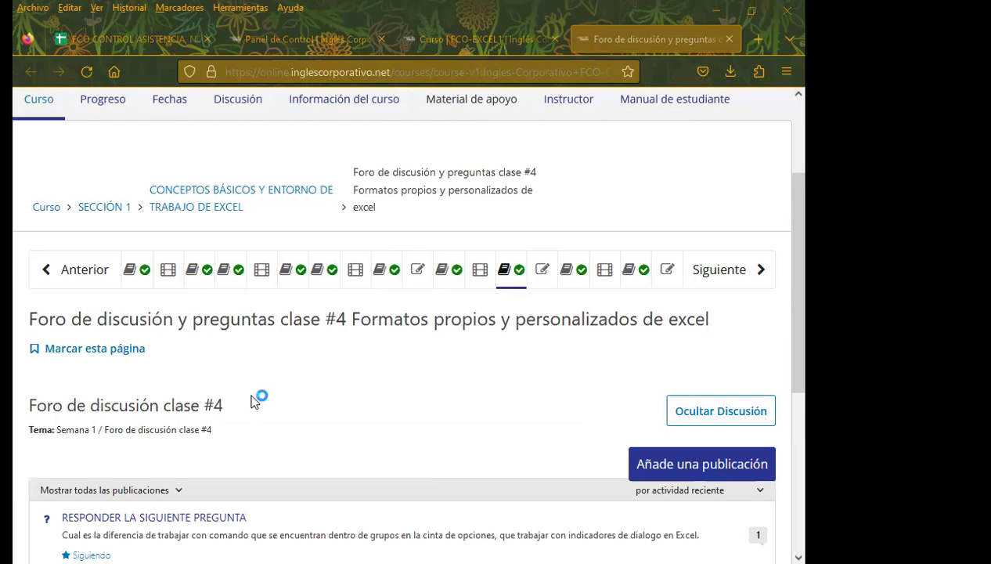
{"action": "scroll", "coordinate": [255, 401], "scroll_direction": "down", "scroll_amount": 3}
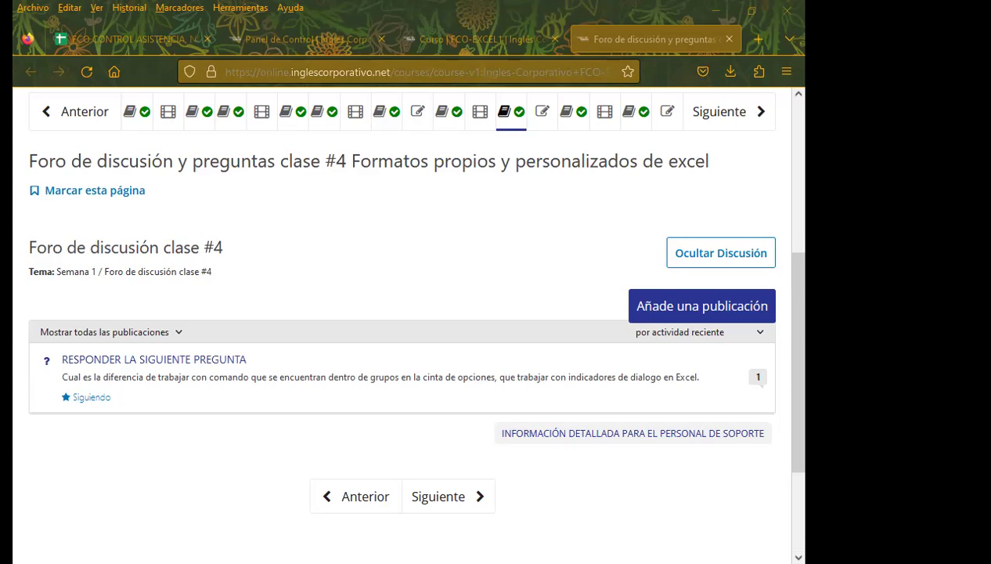
- Reload the class #4 forum page with F5
{"action": "key", "text": "F5"}
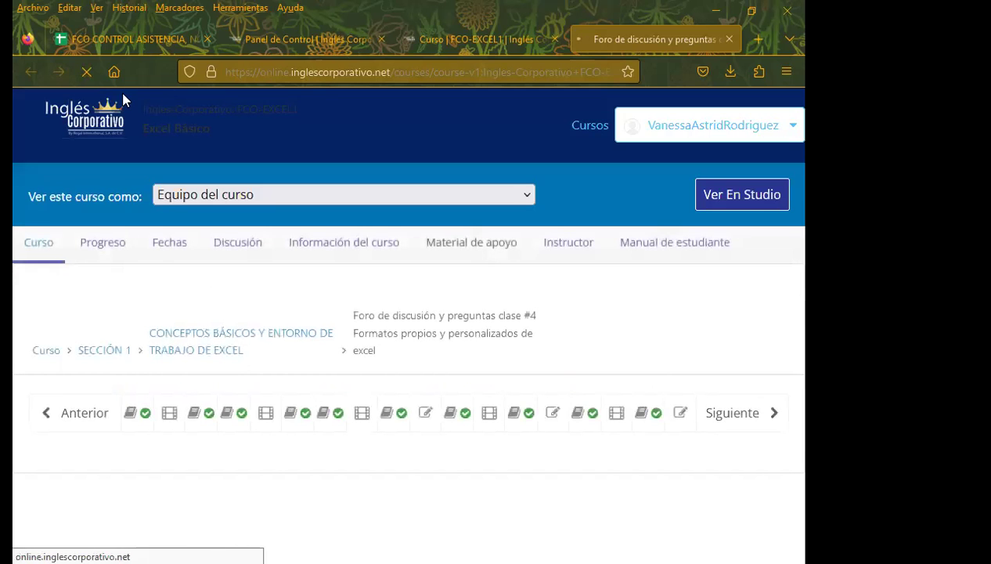
- Enter 1 in cell AA8 for participant 7's JUEVES 18 attendance in FCO CONTROL ASISTENCIA
{"action": "left_click", "coordinate": [122, 39]}
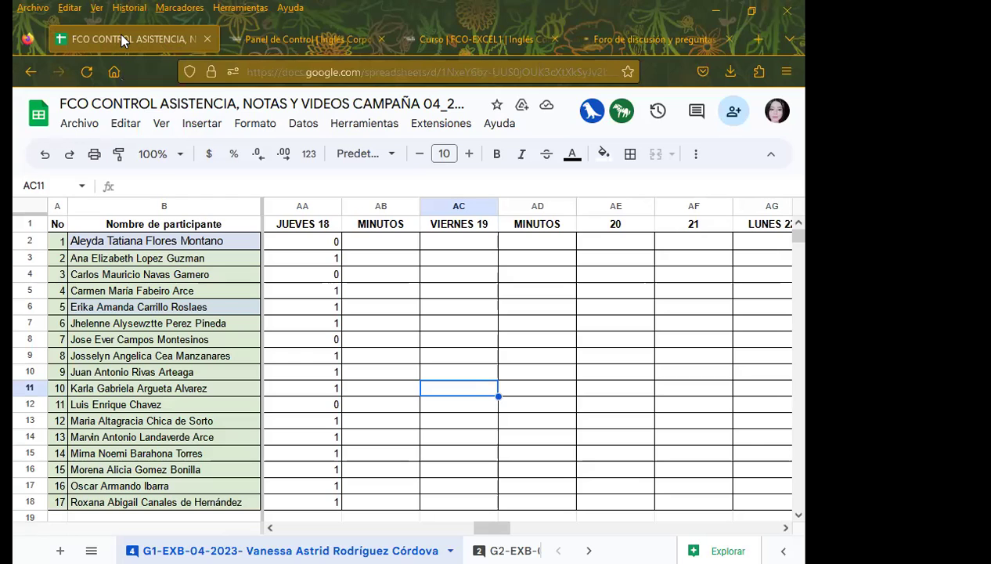
{"action": "left_click", "coordinate": [269, 37]}
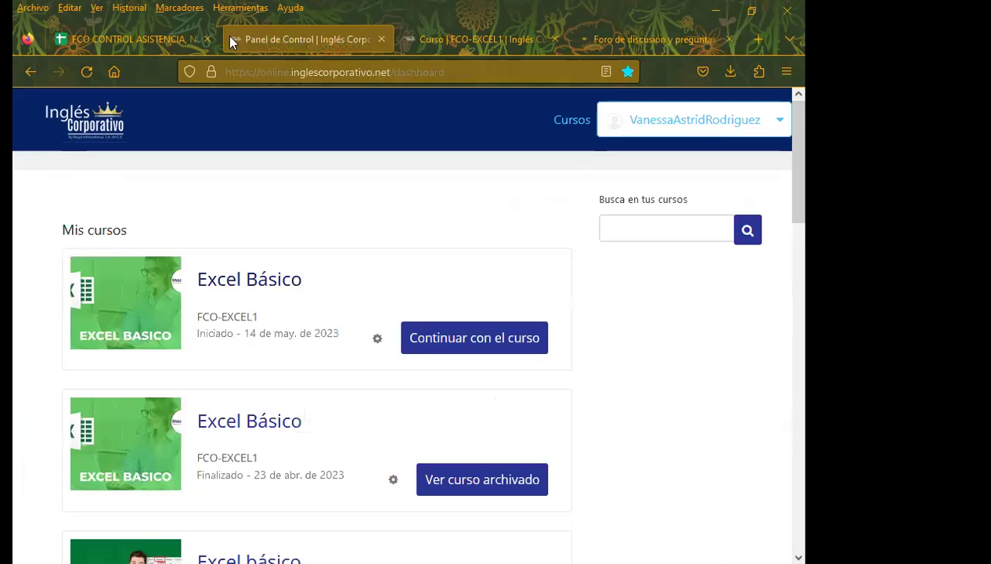
{"action": "left_click", "coordinate": [139, 33]}
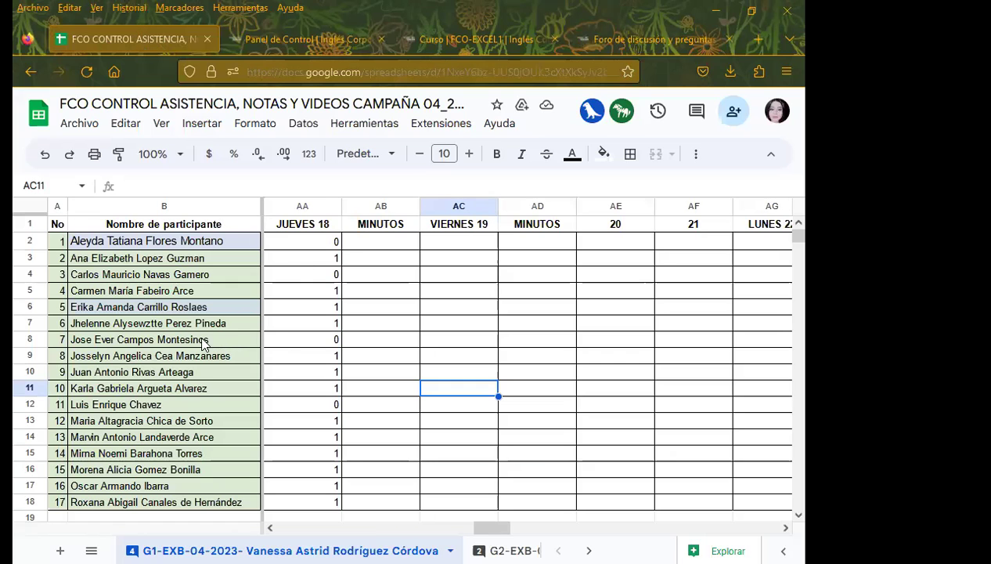
{"action": "left_click", "coordinate": [282, 39]}
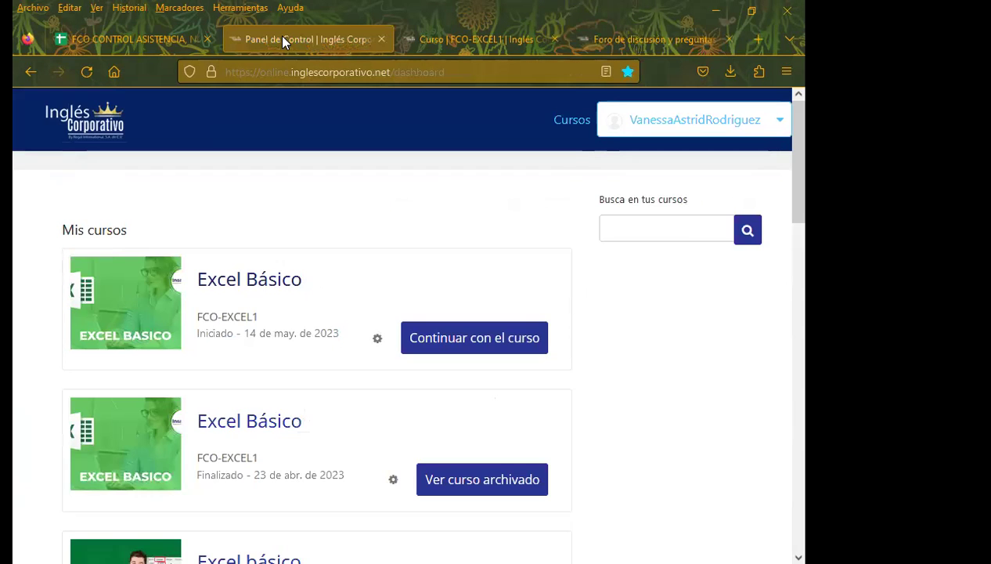
{"action": "left_click", "coordinate": [169, 39]}
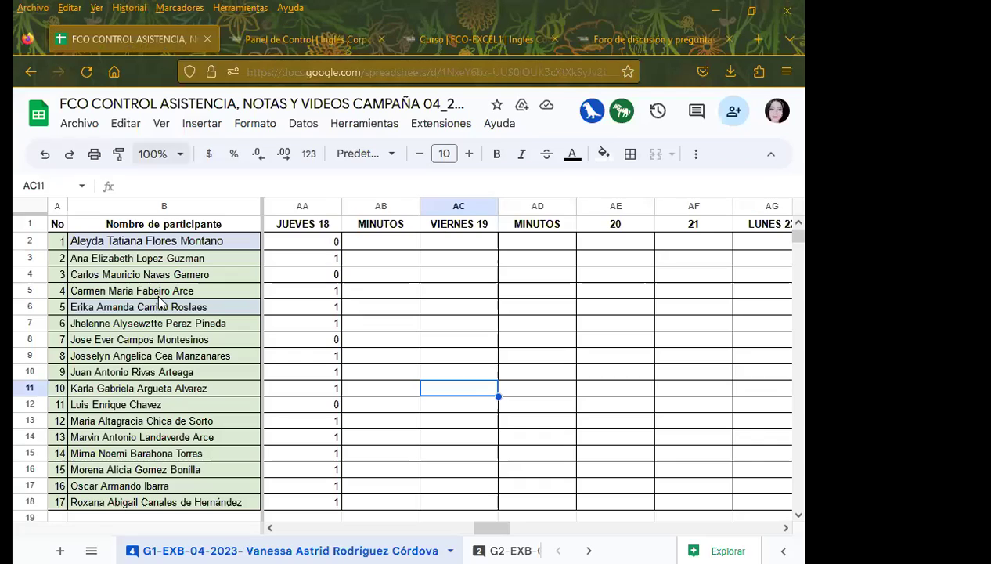
{"action": "left_click", "coordinate": [297, 339]}
{"action": "type", "text": "1"}
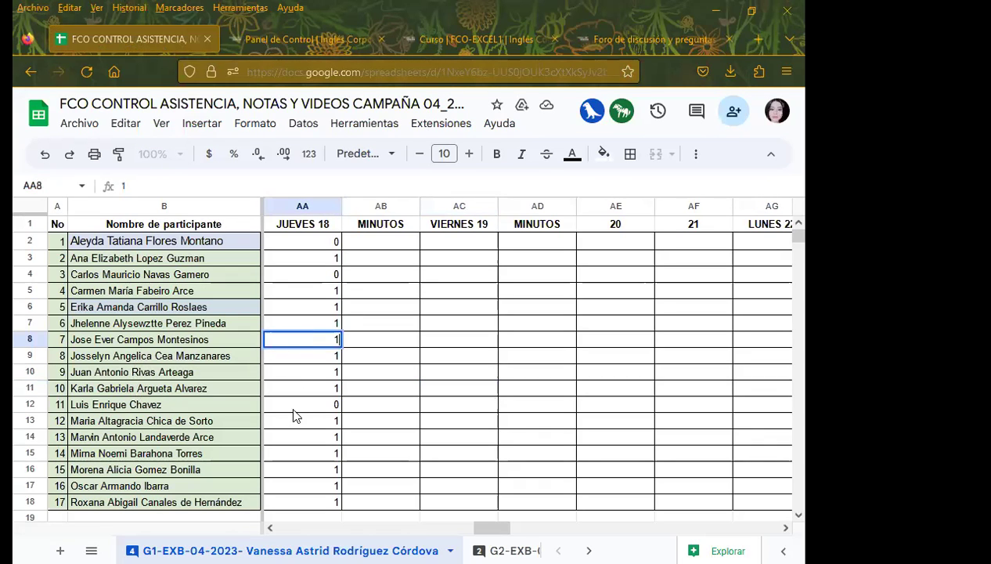
{"action": "left_click", "coordinate": [286, 407]}
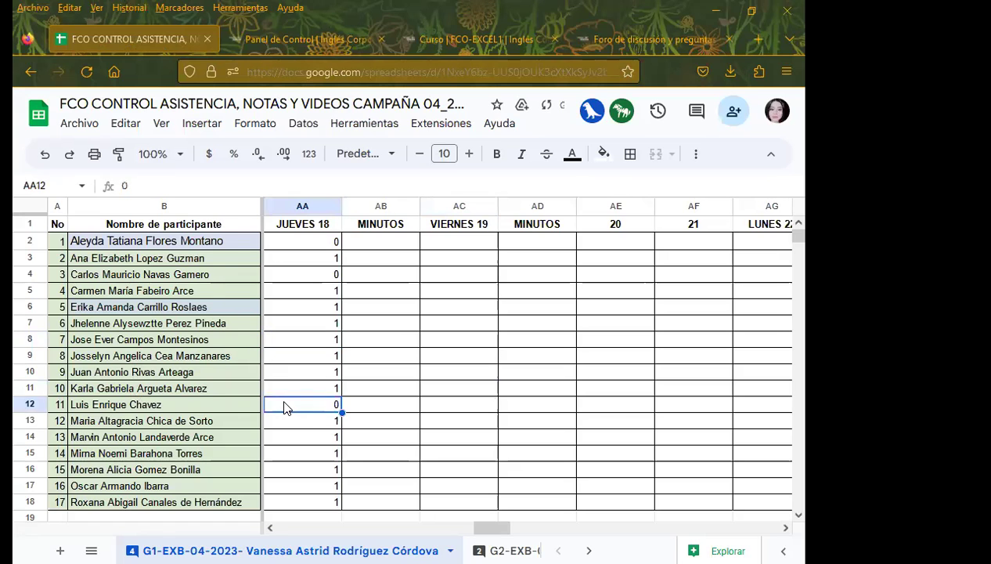
{"action": "scroll", "coordinate": [285, 411], "scroll_direction": "down", "scroll_amount": 2}
{"action": "scroll", "coordinate": [286, 417], "scroll_direction": "up", "scroll_amount": 2}
- Open the RESPONDER LA SIGUIENTE PREGUNTA thread in the class #4 forum
{"action": "left_click", "coordinate": [620, 30]}
{"action": "scroll", "coordinate": [462, 416], "scroll_direction": "down", "scroll_amount": 2}
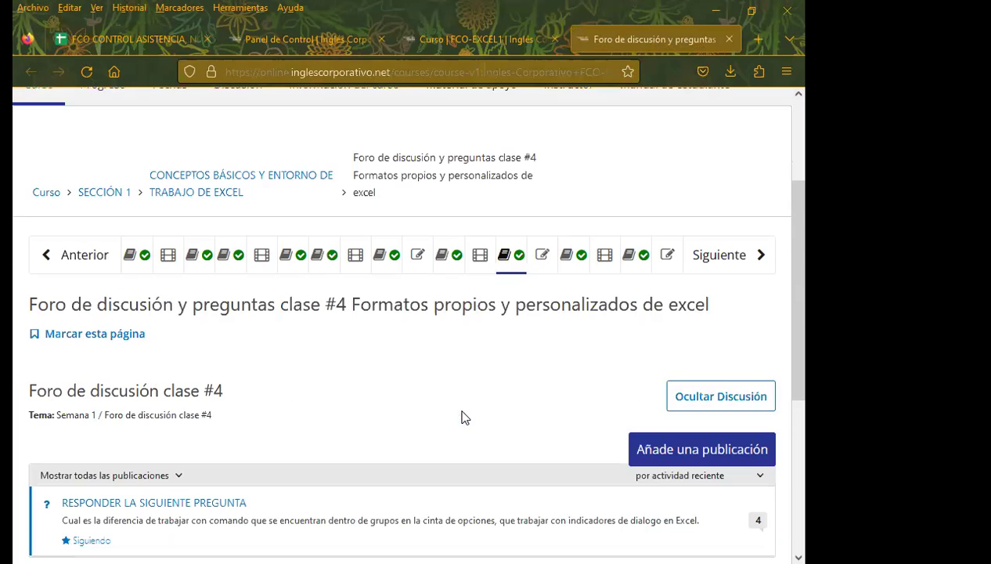
{"action": "scroll", "coordinate": [463, 415], "scroll_direction": "down", "scroll_amount": 1}
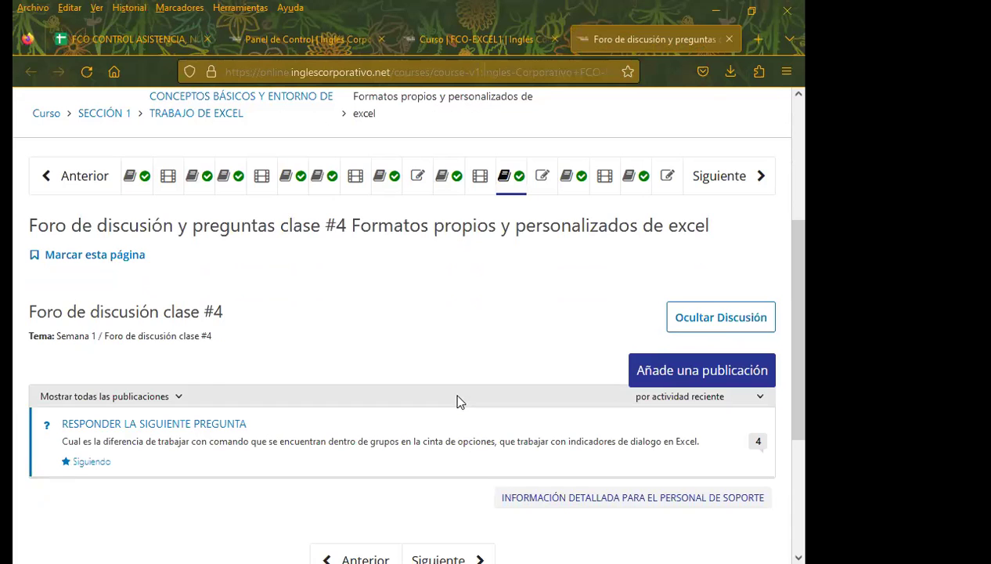
{"action": "left_click", "coordinate": [365, 442]}
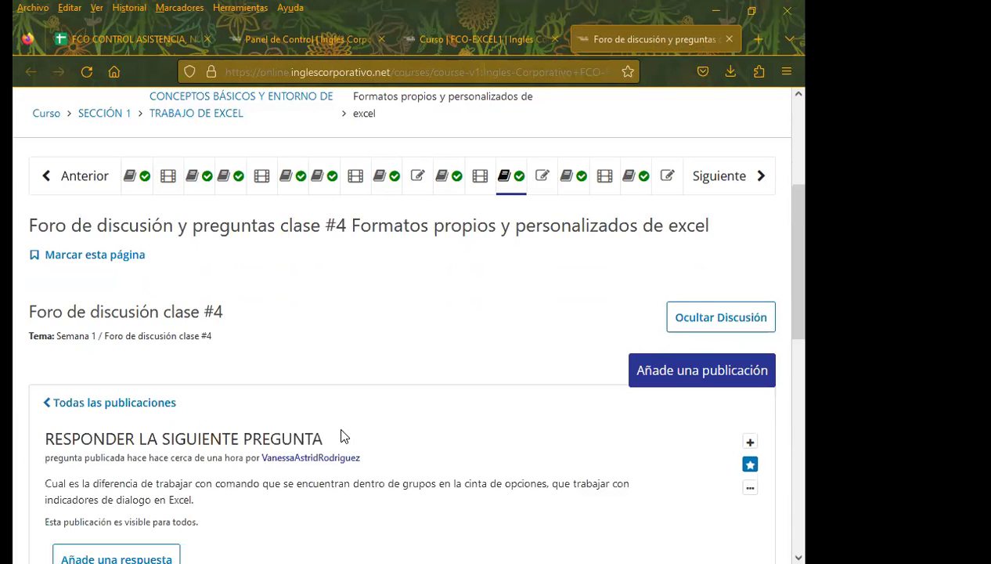
{"action": "scroll", "coordinate": [314, 436], "scroll_direction": "down", "scroll_amount": 3}
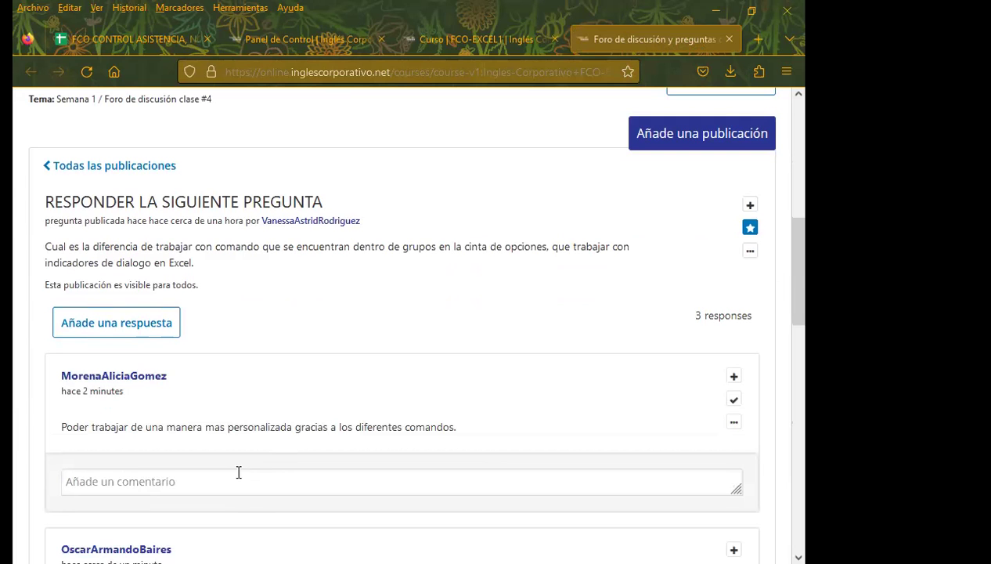
{"action": "scroll", "coordinate": [143, 458], "scroll_direction": "down", "scroll_amount": 1}
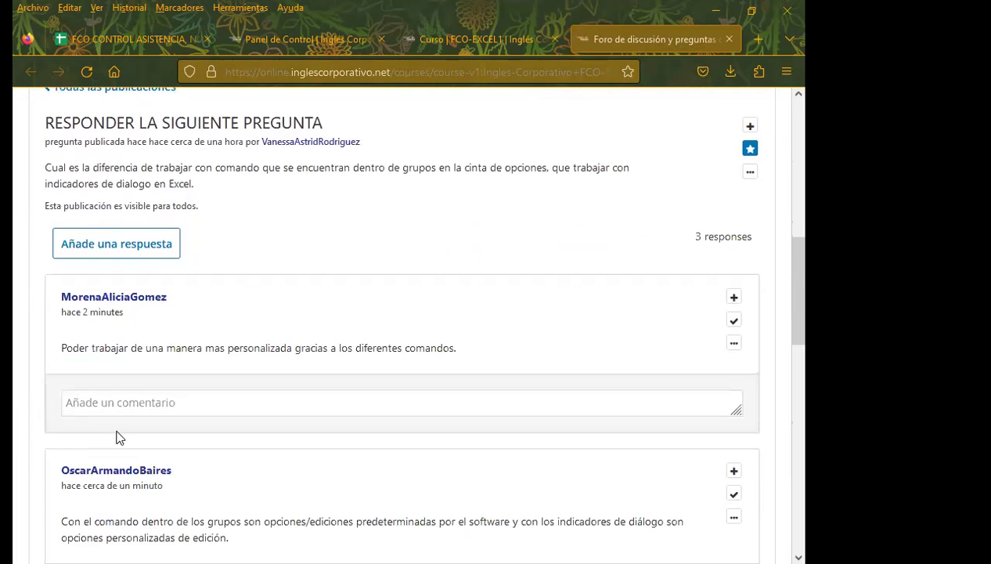
- Paste the thank-you message as a comment under the student replies and post it
{"action": "left_click", "coordinate": [122, 403]}
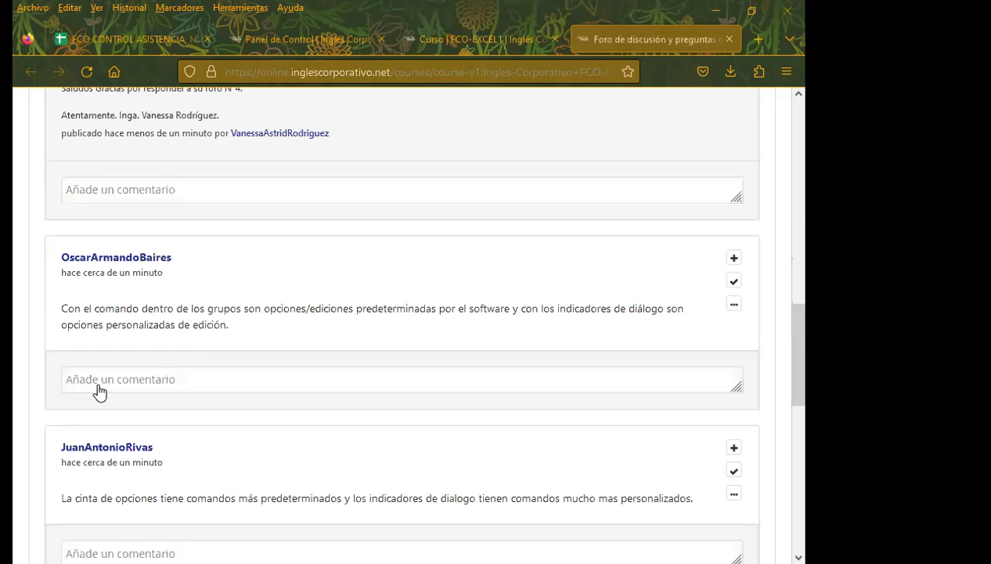
{"action": "left_click", "coordinate": [99, 392]}
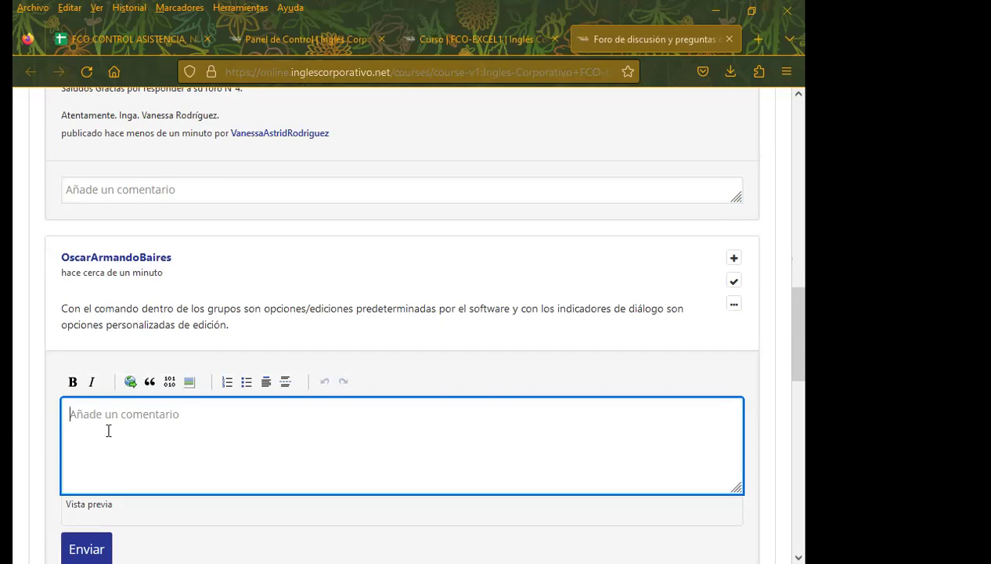
{"action": "type", "text": "Saludos Gracias por responder a su foro N°4.  Atentamente. Inga. Vanessa Rodríguez."}
{"action": "scroll", "coordinate": [43, 460], "scroll_direction": "down", "scroll_amount": 1}
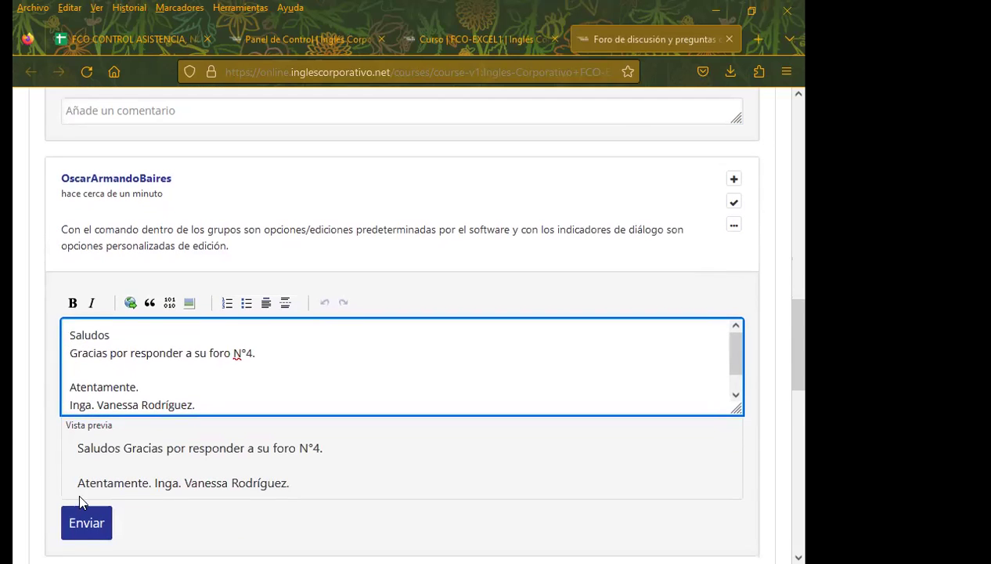
{"action": "scroll", "coordinate": [19, 436], "scroll_direction": "down", "scroll_amount": 1}
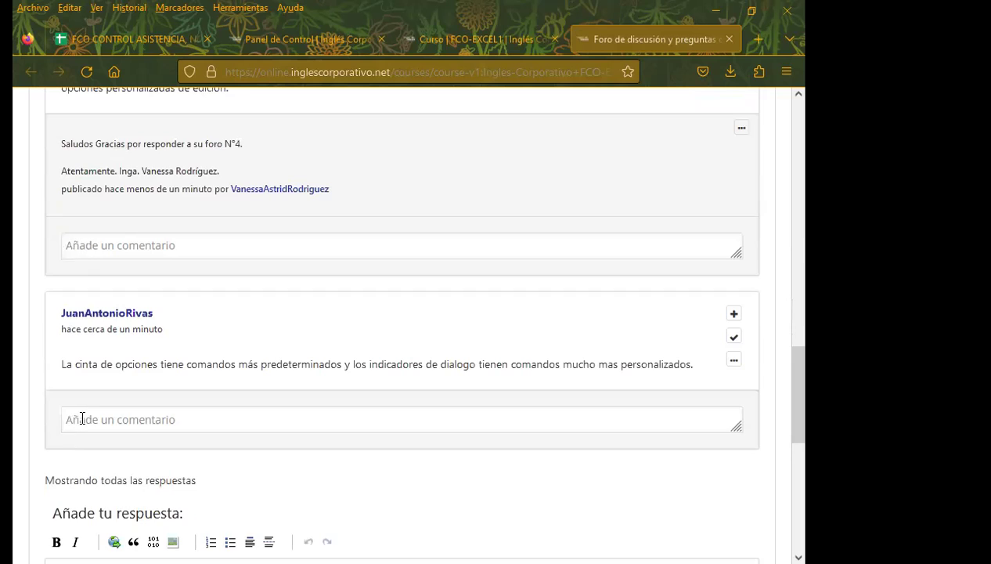
{"action": "left_click", "coordinate": [83, 420]}
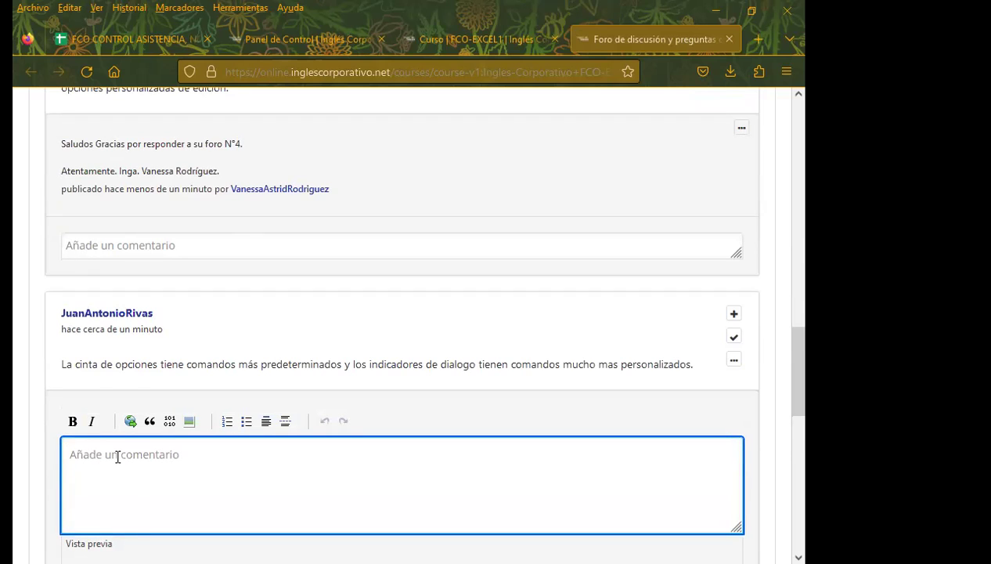
{"action": "type", "text": "Saludos Gracias por responder a su foro N°4.  Atentamente. Inga. Vanessa Rodríguez."}
{"action": "scroll", "coordinate": [42, 444], "scroll_direction": "down", "scroll_amount": 2}
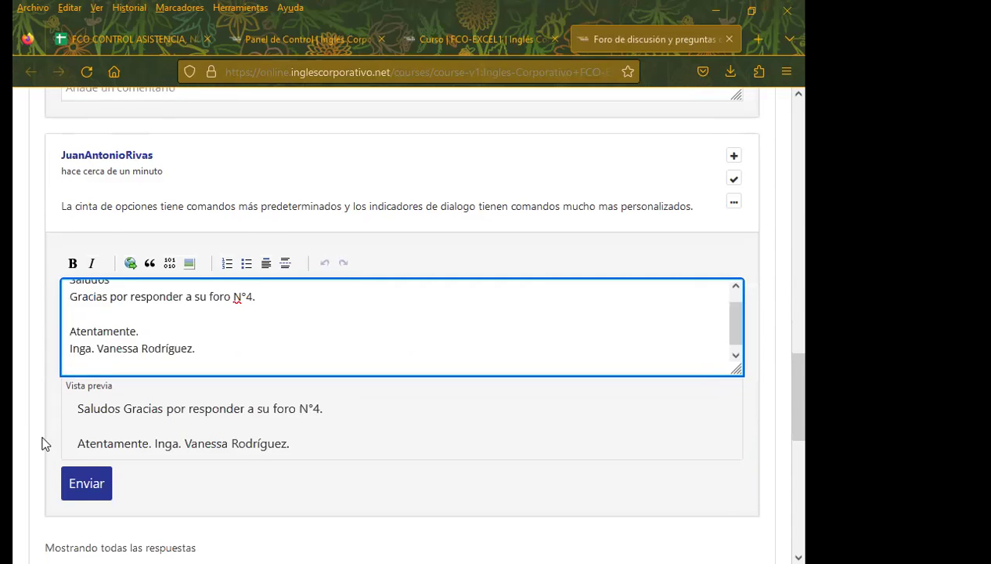
{"action": "left_click", "coordinate": [86, 483]}
- Scroll back to the top and reload the forum page with F5
{"action": "scroll", "coordinate": [23, 374], "scroll_direction": "down", "scroll_amount": 3}
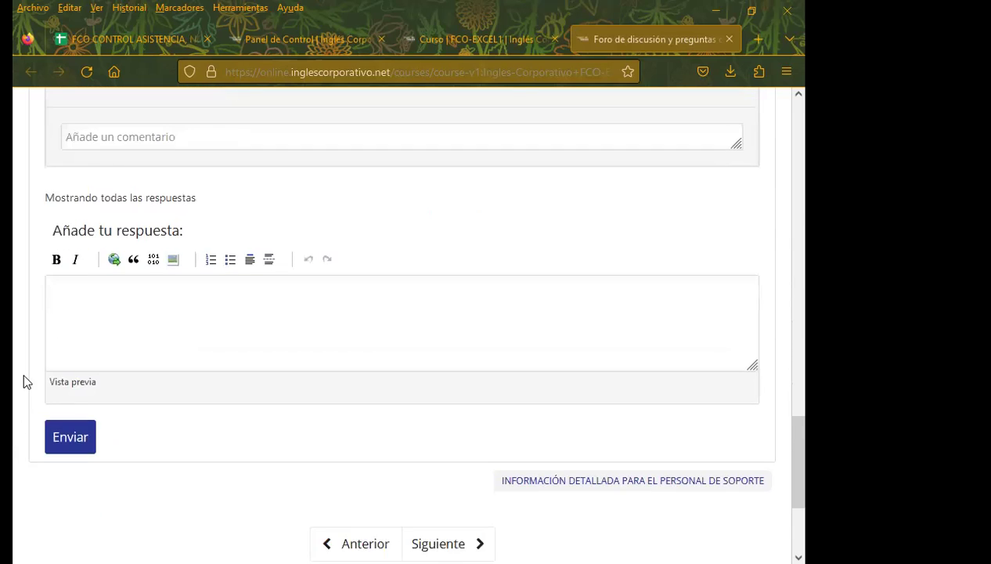
{"action": "scroll", "coordinate": [24, 374], "scroll_direction": "up", "scroll_amount": 5}
{"action": "scroll", "coordinate": [25, 373], "scroll_direction": "up", "scroll_amount": 2}
{"action": "scroll", "coordinate": [27, 371], "scroll_direction": "up", "scroll_amount": 1}
{"action": "scroll", "coordinate": [27, 370], "scroll_direction": "up", "scroll_amount": 1}
{"action": "scroll", "coordinate": [27, 370], "scroll_direction": "up", "scroll_amount": 2}
{"action": "scroll", "coordinate": [27, 371], "scroll_direction": "up", "scroll_amount": 1}
{"action": "scroll", "coordinate": [26, 370], "scroll_direction": "up", "scroll_amount": 3}
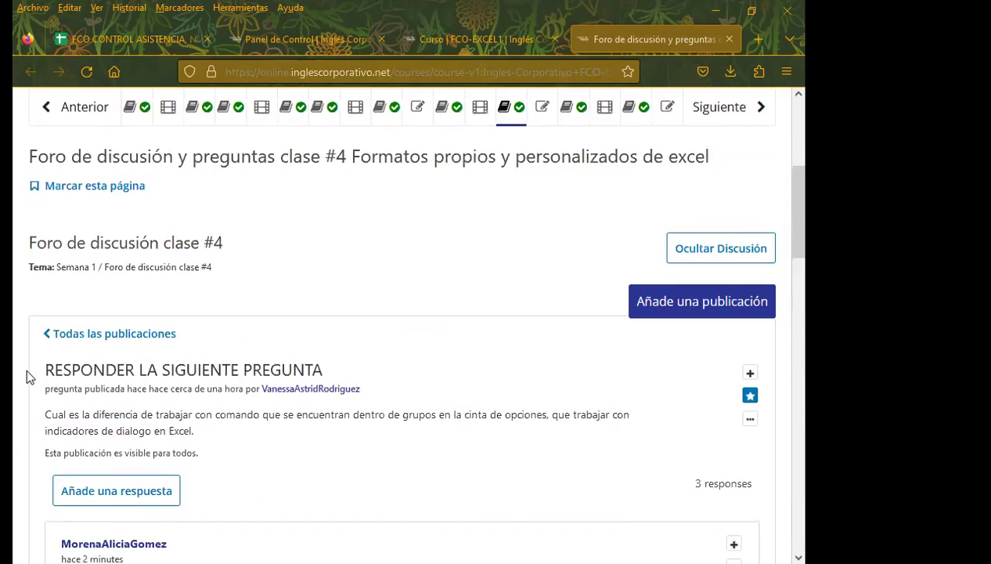
{"action": "scroll", "coordinate": [27, 376], "scroll_direction": "up", "scroll_amount": 1}
{"action": "key", "text": "F5"}
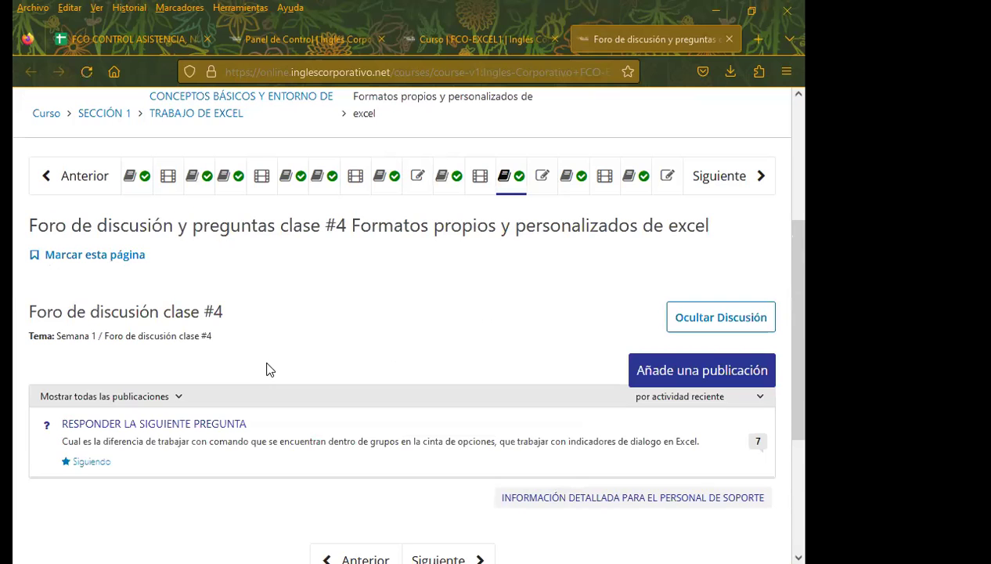
- Reopen the RESPONDER LA SIGUIENTE PREGUNTA thread and scroll to the uncommented replies
{"action": "scroll", "coordinate": [269, 364], "scroll_direction": "down", "scroll_amount": 1}
{"action": "scroll", "coordinate": [269, 365], "scroll_direction": "down", "scroll_amount": 3}
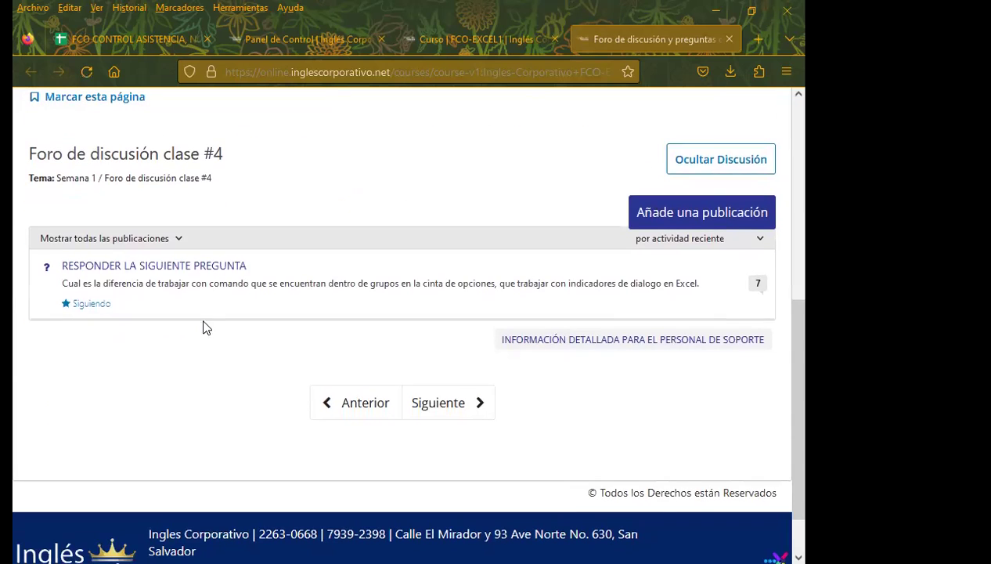
{"action": "left_click", "coordinate": [195, 278]}
{"action": "scroll", "coordinate": [270, 419], "scroll_direction": "down", "scroll_amount": 1}
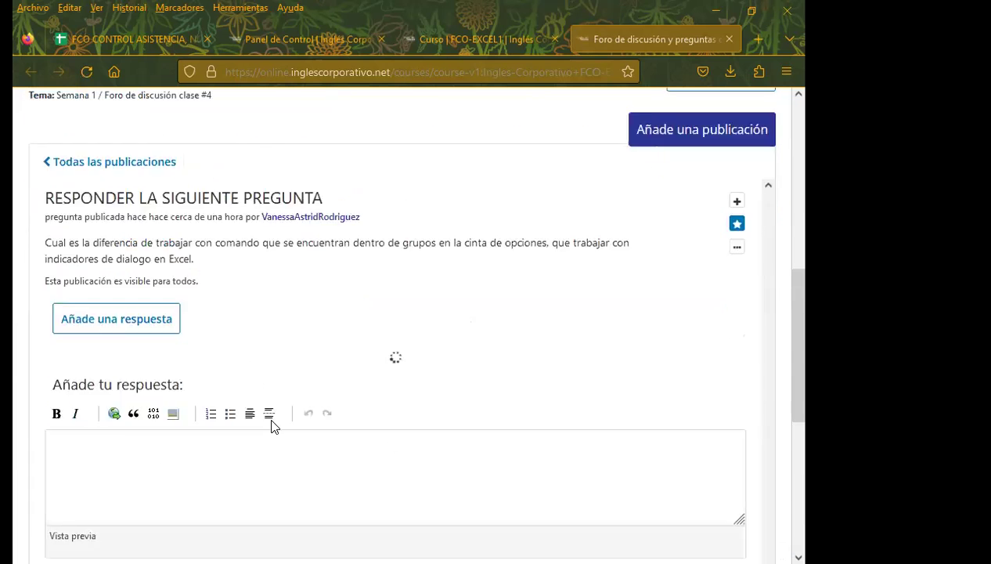
{"action": "scroll", "coordinate": [274, 426], "scroll_direction": "down", "scroll_amount": 3}
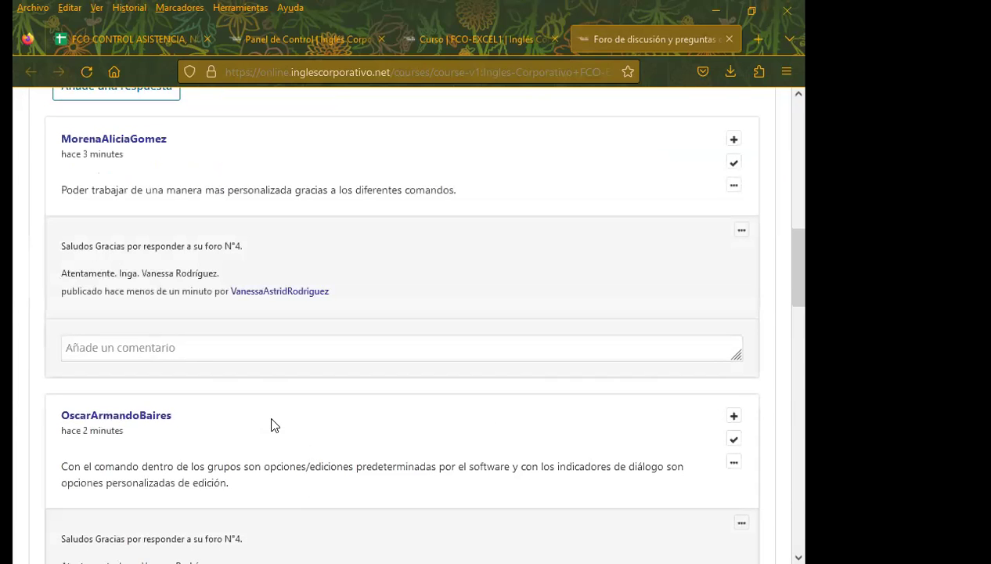
{"action": "scroll", "coordinate": [271, 425], "scroll_direction": "down", "scroll_amount": 3}
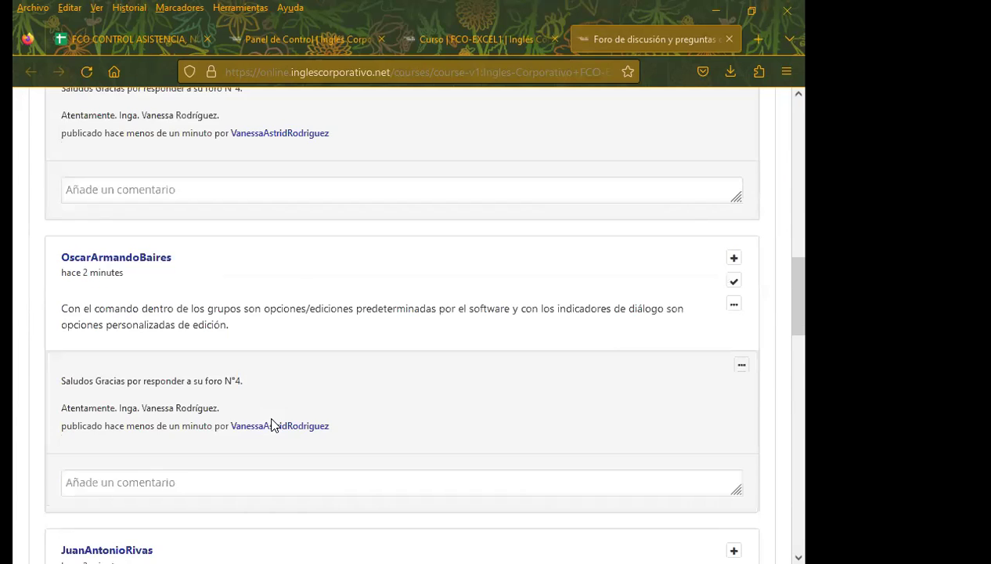
{"action": "scroll", "coordinate": [271, 425], "scroll_direction": "down", "scroll_amount": 3}
{"action": "scroll", "coordinate": [272, 423], "scroll_direction": "down", "scroll_amount": 3}
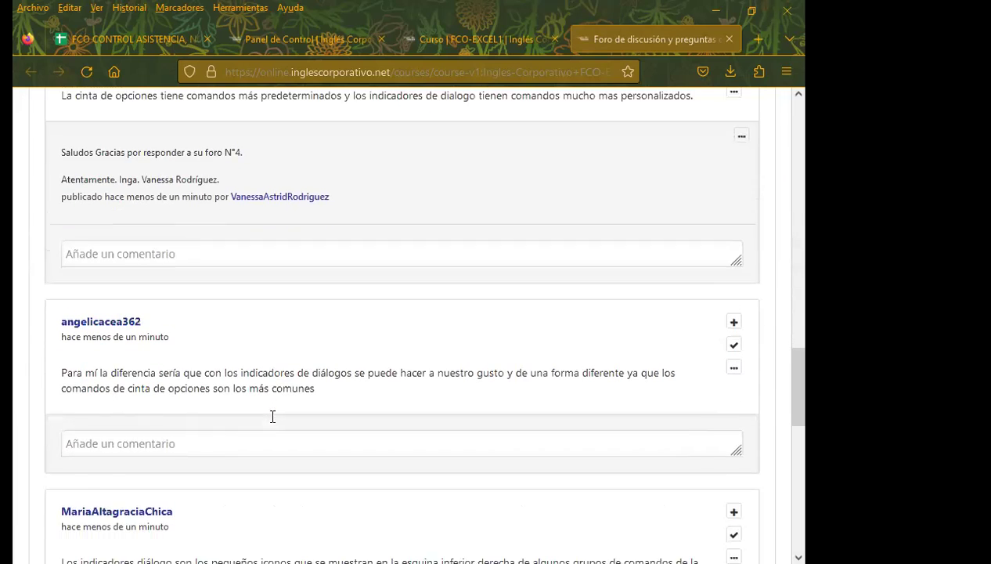
- Post the pasted thank-you comment under the next uncommented student reply
{"action": "left_click", "coordinate": [105, 397]}
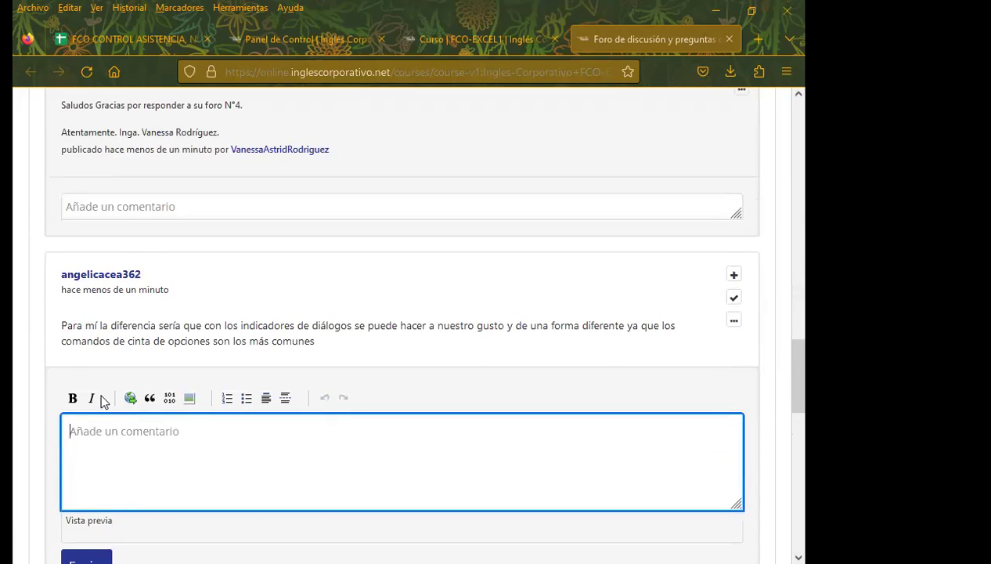
{"action": "type", "text": "Saludos Gracias por responder a su foro N°4.  Atentamente. Inga. Vanessa Rodríguez."}
{"action": "scroll", "coordinate": [45, 445], "scroll_direction": "down", "scroll_amount": 3}
{"action": "left_click", "coordinate": [82, 390]}
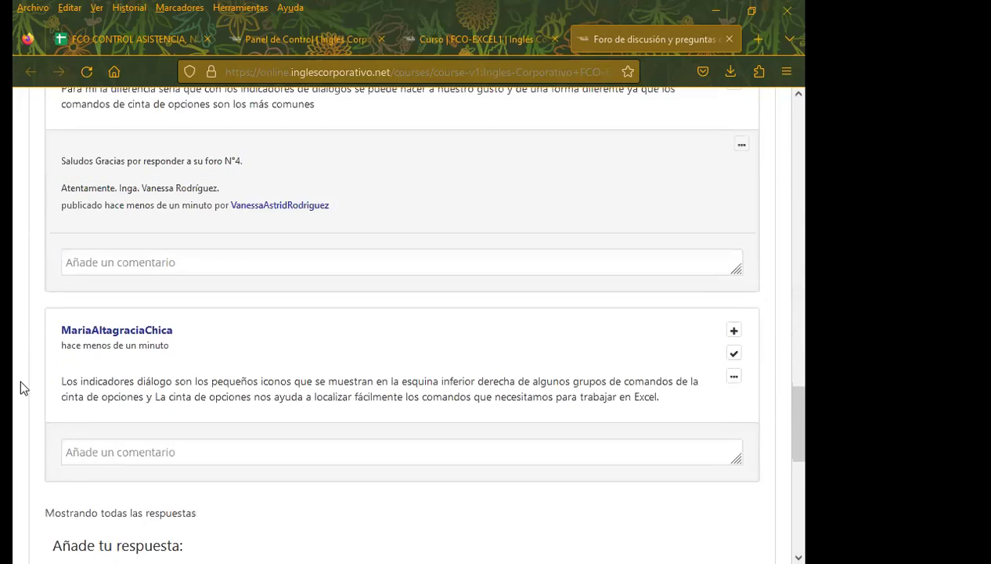
- Post the thank-you comment under the last remaining reply and review the thread
{"action": "left_click", "coordinate": [69, 447]}
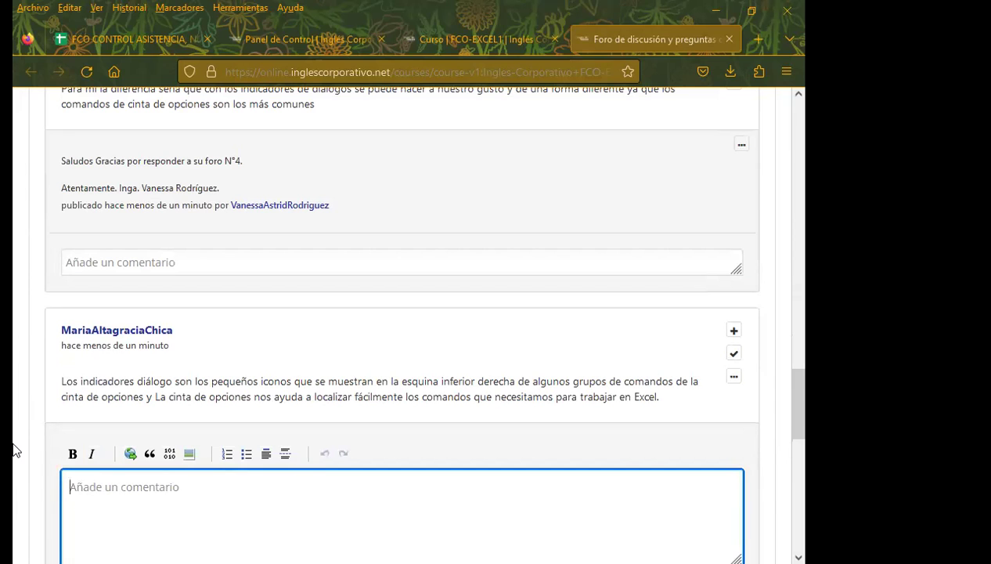
{"action": "type", "text": "Saludos Gracias por responder a su foro N°4.  Atentamente. Inga. Vanessa Rodríguez."}
{"action": "scroll", "coordinate": [18, 470], "scroll_direction": "down", "scroll_amount": 2}
{"action": "left_click", "coordinate": [73, 531]}
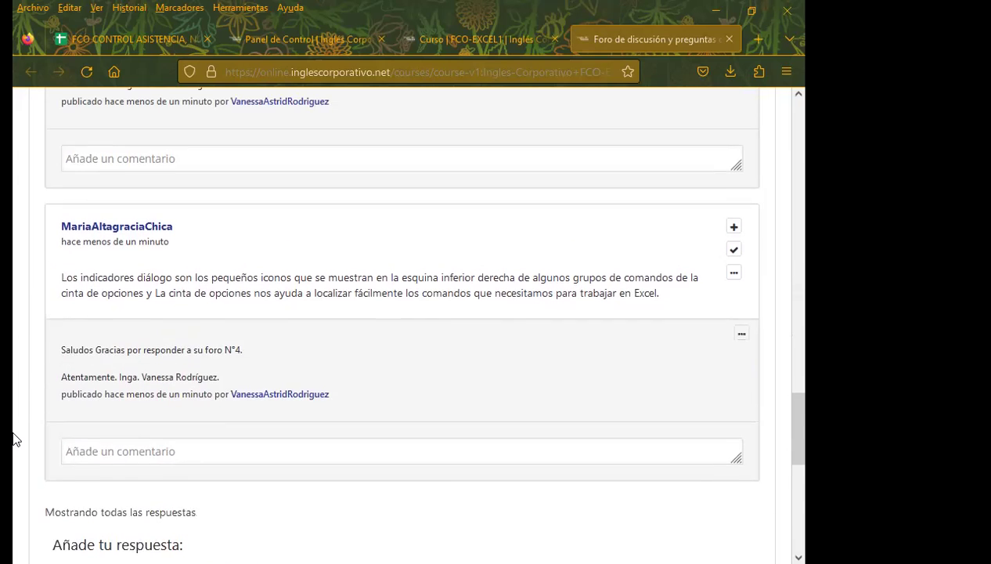
{"action": "scroll", "coordinate": [13, 439], "scroll_direction": "down", "scroll_amount": 3}
{"action": "scroll", "coordinate": [21, 415], "scroll_direction": "up", "scroll_amount": 1}
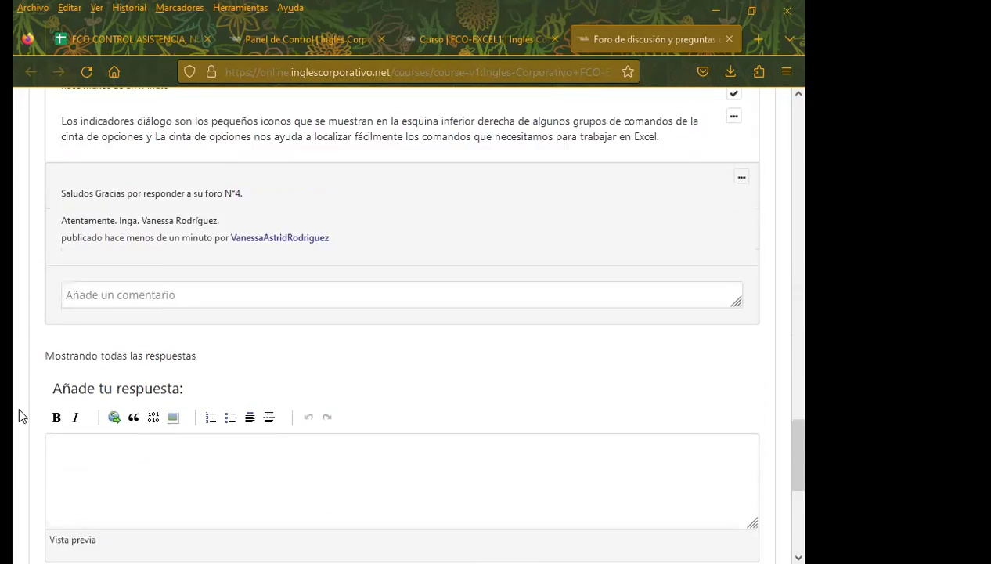
{"action": "scroll", "coordinate": [20, 415], "scroll_direction": "up", "scroll_amount": 2}
{"action": "scroll", "coordinate": [21, 416], "scroll_direction": "up", "scroll_amount": 2}
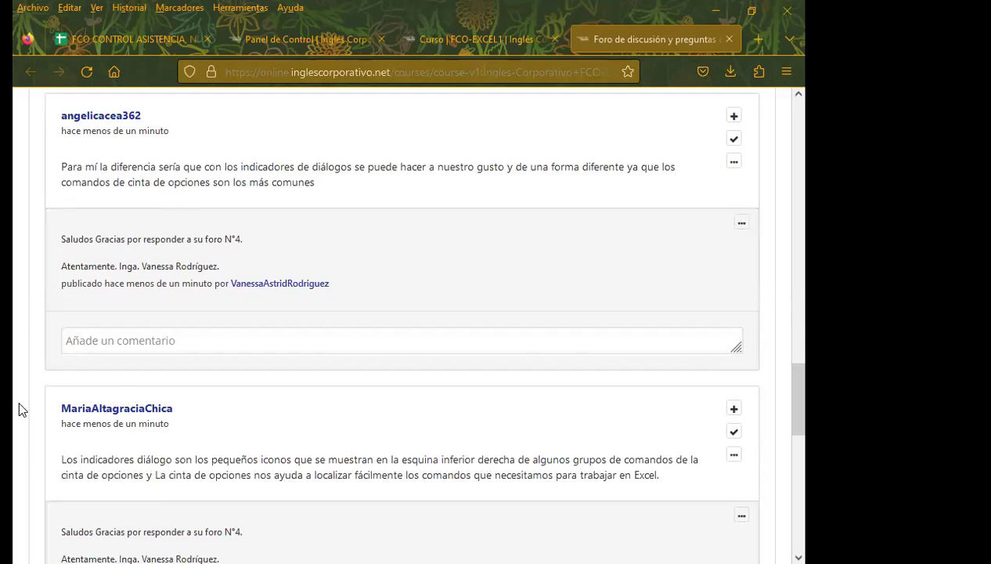
{"action": "scroll", "coordinate": [22, 409], "scroll_direction": "down", "scroll_amount": 3}
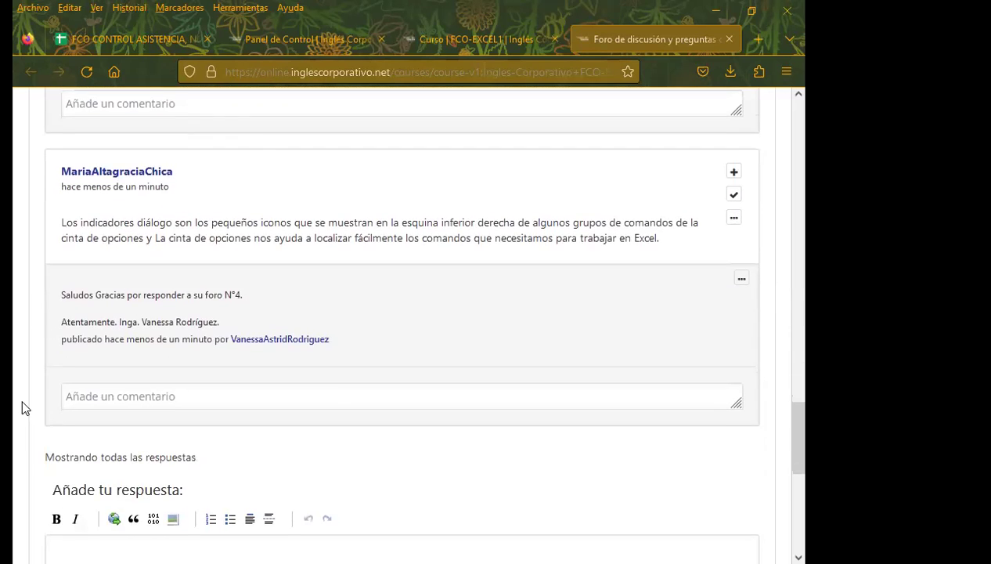
{"action": "scroll", "coordinate": [22, 407], "scroll_direction": "up", "scroll_amount": 3}
{"action": "scroll", "coordinate": [22, 407], "scroll_direction": "up", "scroll_amount": 3}
{"action": "scroll", "coordinate": [22, 408], "scroll_direction": "up", "scroll_amount": 3}
{"action": "scroll", "coordinate": [21, 407], "scroll_direction": "up", "scroll_amount": 3}
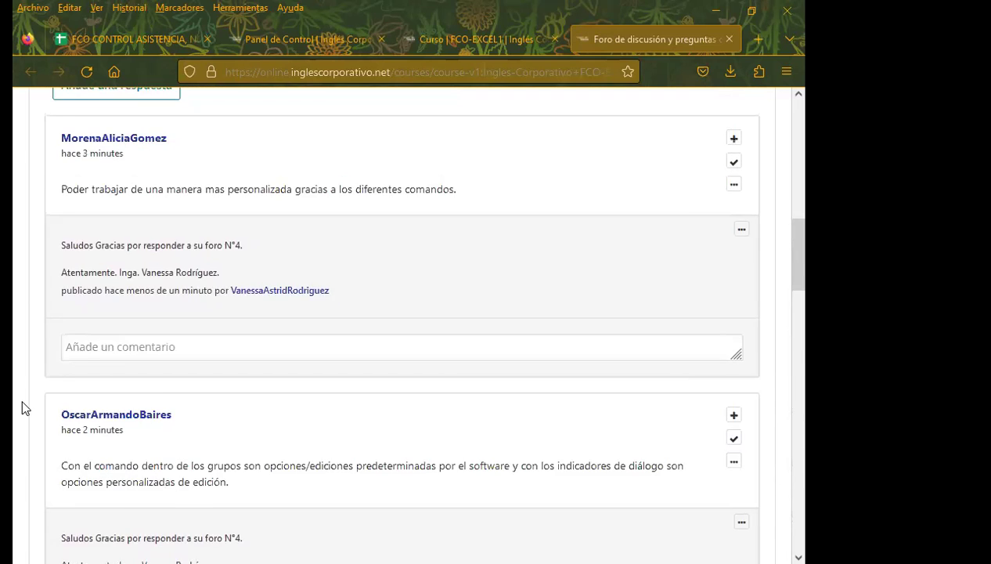
{"action": "scroll", "coordinate": [22, 403], "scroll_direction": "up", "scroll_amount": 4}
{"action": "scroll", "coordinate": [22, 403], "scroll_direction": "up", "scroll_amount": 2}
{"action": "scroll", "coordinate": [22, 403], "scroll_direction": "down", "scroll_amount": 2}
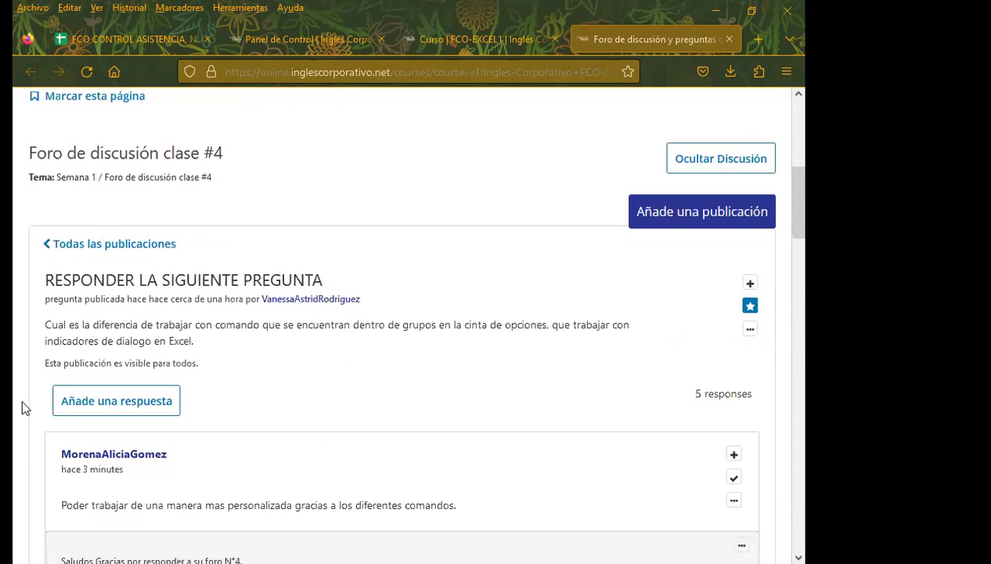
- Reload the forum with F5 and find the question post, now showing 14 with 1 new
{"action": "key", "text": "F5"}
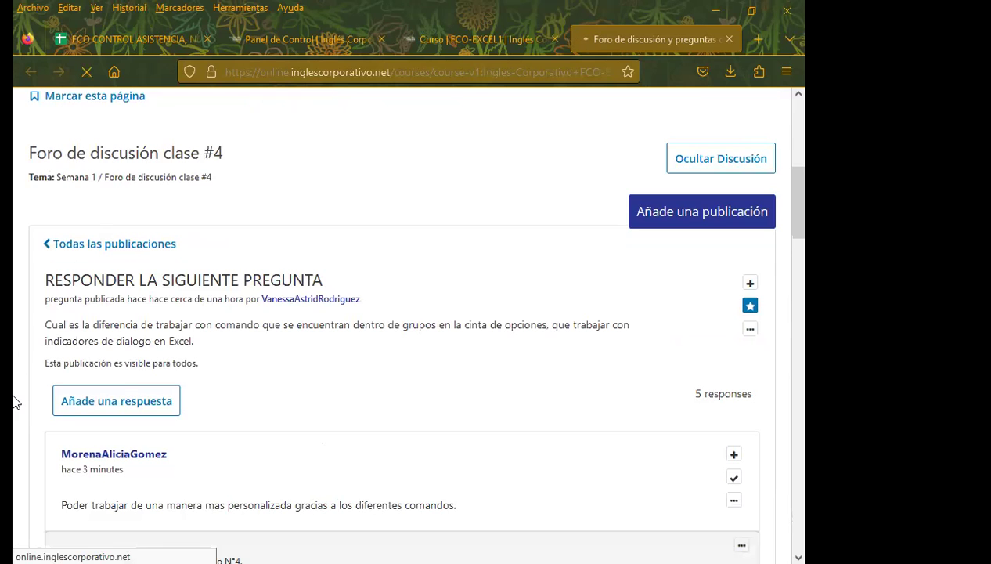
{"action": "scroll", "coordinate": [16, 401], "scroll_direction": "down", "scroll_amount": 3}
{"action": "scroll", "coordinate": [16, 399], "scroll_direction": "down", "scroll_amount": 3}
{"action": "scroll", "coordinate": [16, 398], "scroll_direction": "down", "scroll_amount": 3}
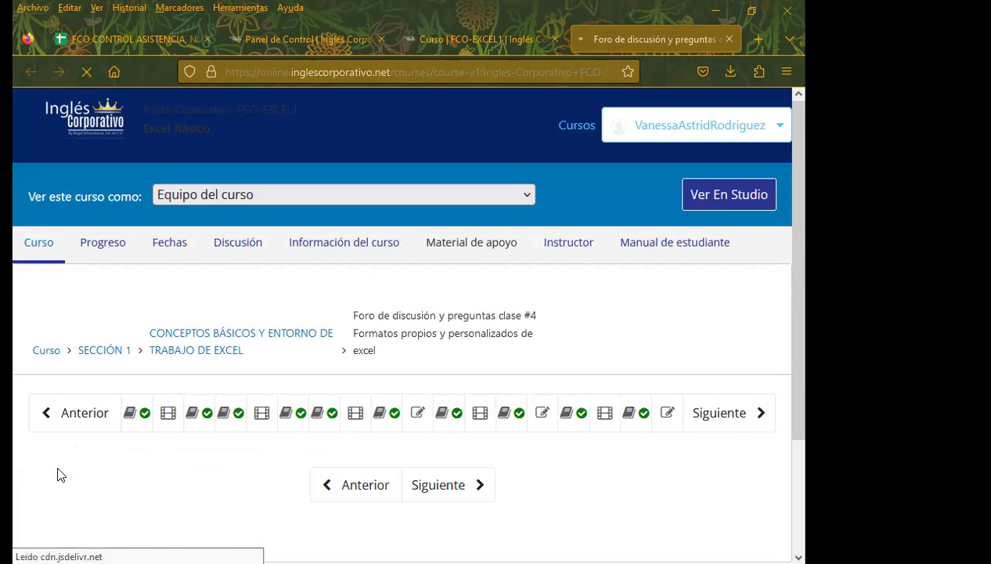
{"action": "scroll", "coordinate": [60, 464], "scroll_direction": "down", "scroll_amount": 4}
{"action": "scroll", "coordinate": [63, 465], "scroll_direction": "down", "scroll_amount": 2}
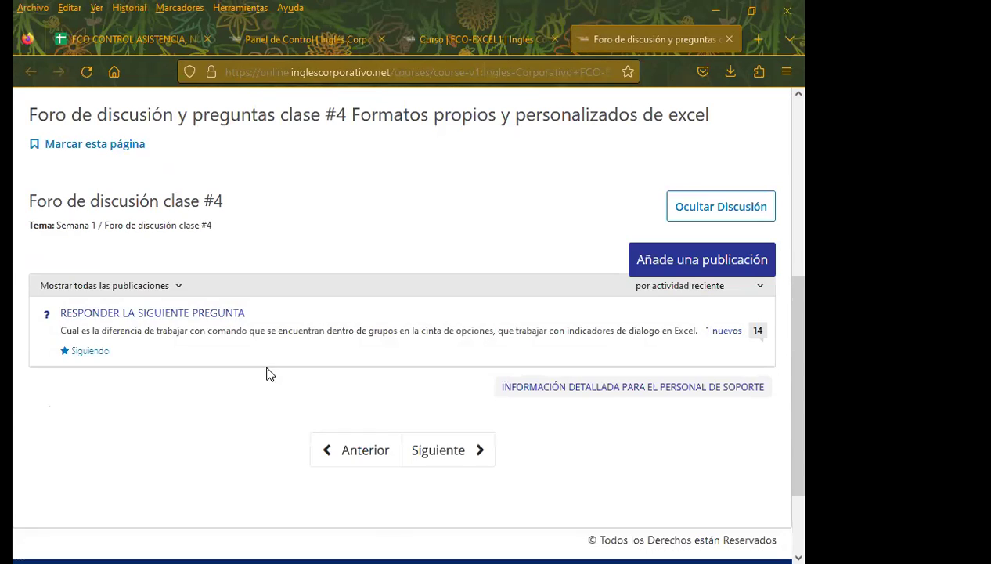
- Reopen the 'RESPONDER LA SIGUIENTE PREGUNTA' thread and scroll down to the new student replies
{"action": "left_click", "coordinate": [232, 337]}
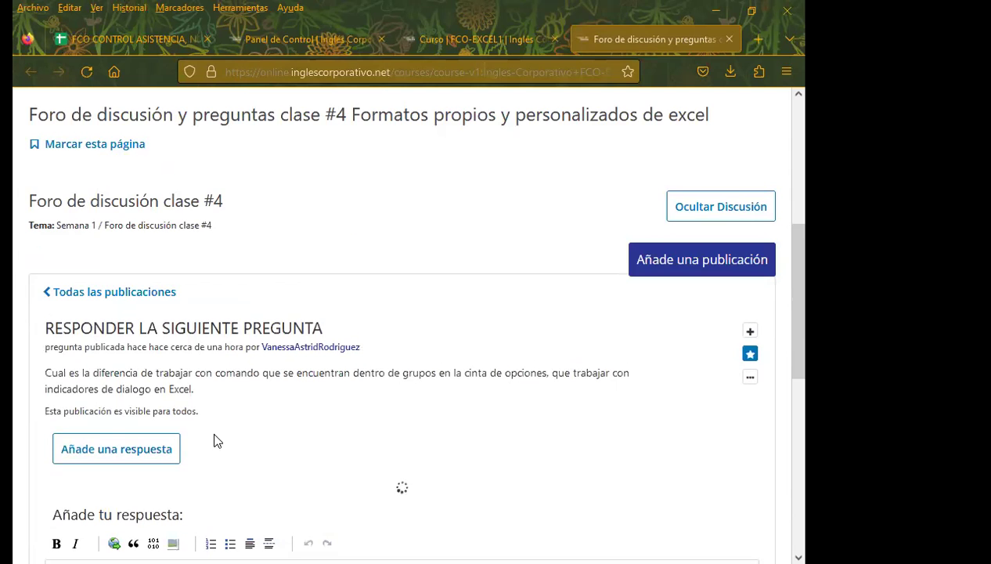
{"action": "scroll", "coordinate": [11, 458], "scroll_direction": "down", "scroll_amount": 2}
{"action": "scroll", "coordinate": [13, 448], "scroll_direction": "down", "scroll_amount": 3}
{"action": "scroll", "coordinate": [15, 439], "scroll_direction": "down", "scroll_amount": 1}
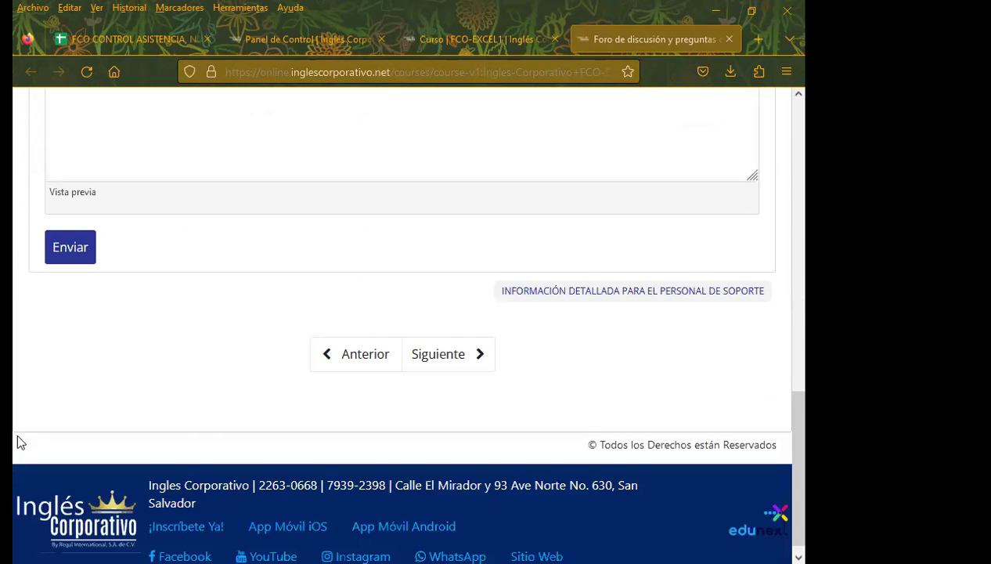
{"action": "scroll", "coordinate": [17, 431], "scroll_direction": "up", "scroll_amount": 3}
{"action": "scroll", "coordinate": [13, 420], "scroll_direction": "down", "scroll_amount": 2}
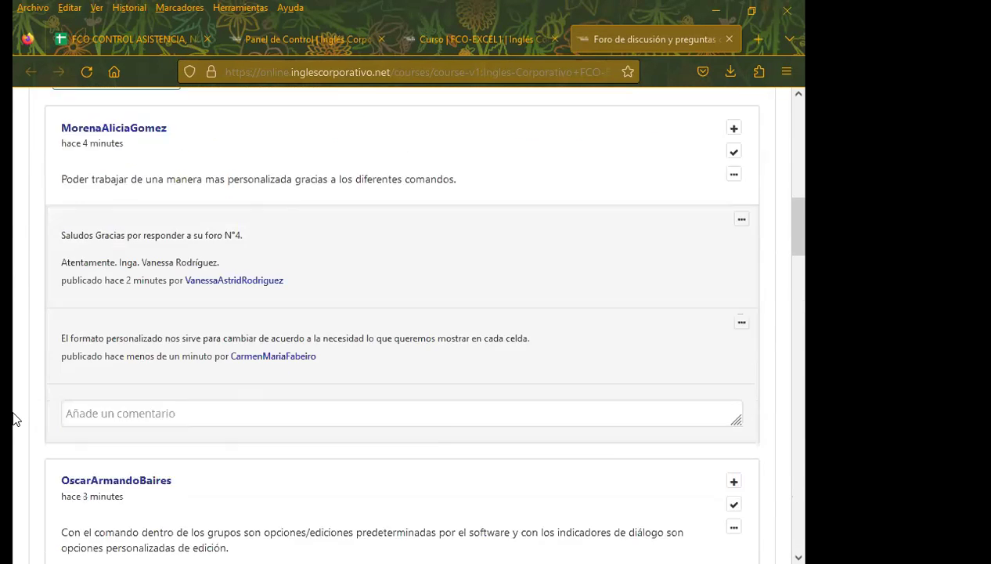
{"action": "scroll", "coordinate": [13, 420], "scroll_direction": "down", "scroll_amount": 2}
{"action": "scroll", "coordinate": [13, 421], "scroll_direction": "down", "scroll_amount": 3}
{"action": "scroll", "coordinate": [13, 421], "scroll_direction": "down", "scroll_amount": 1}
{"action": "scroll", "coordinate": [14, 420], "scroll_direction": "down", "scroll_amount": 1}
{"action": "scroll", "coordinate": [13, 421], "scroll_direction": "down", "scroll_amount": 2}
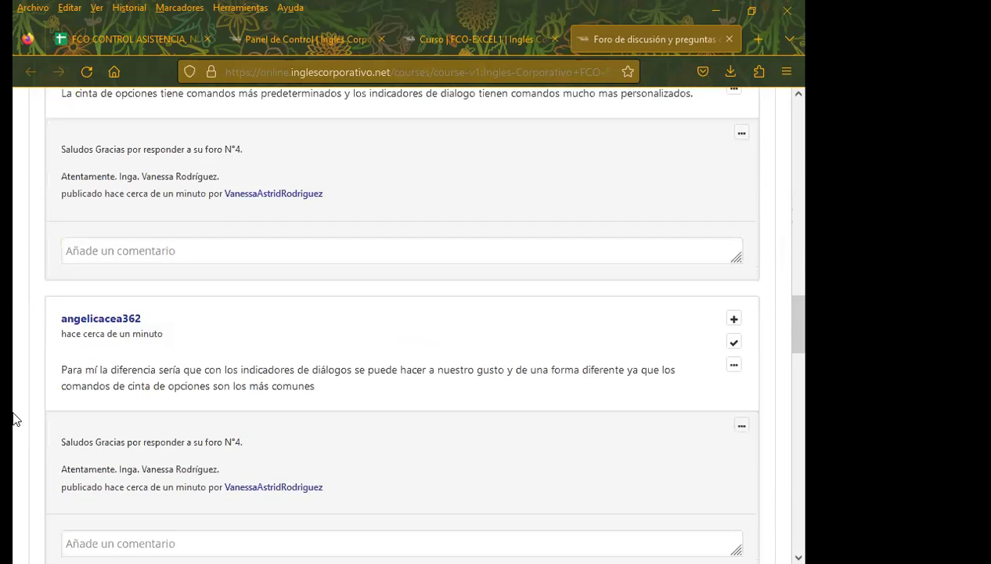
{"action": "scroll", "coordinate": [14, 421], "scroll_direction": "down", "scroll_amount": 2}
{"action": "scroll", "coordinate": [13, 421], "scroll_direction": "down", "scroll_amount": 2}
{"action": "scroll", "coordinate": [13, 421], "scroll_direction": "down", "scroll_amount": 3}
{"action": "scroll", "coordinate": [13, 421], "scroll_direction": "down", "scroll_amount": 1}
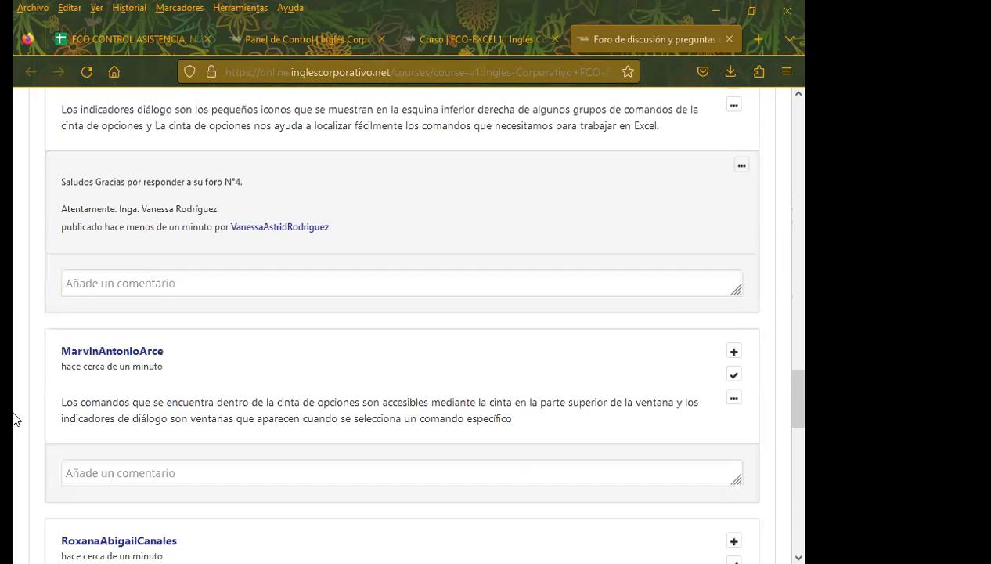
{"action": "scroll", "coordinate": [11, 414], "scroll_direction": "down", "scroll_amount": 1}
- Post the pasted thank-you comment under the reply about ribbon commands
{"action": "left_click", "coordinate": [93, 395]}
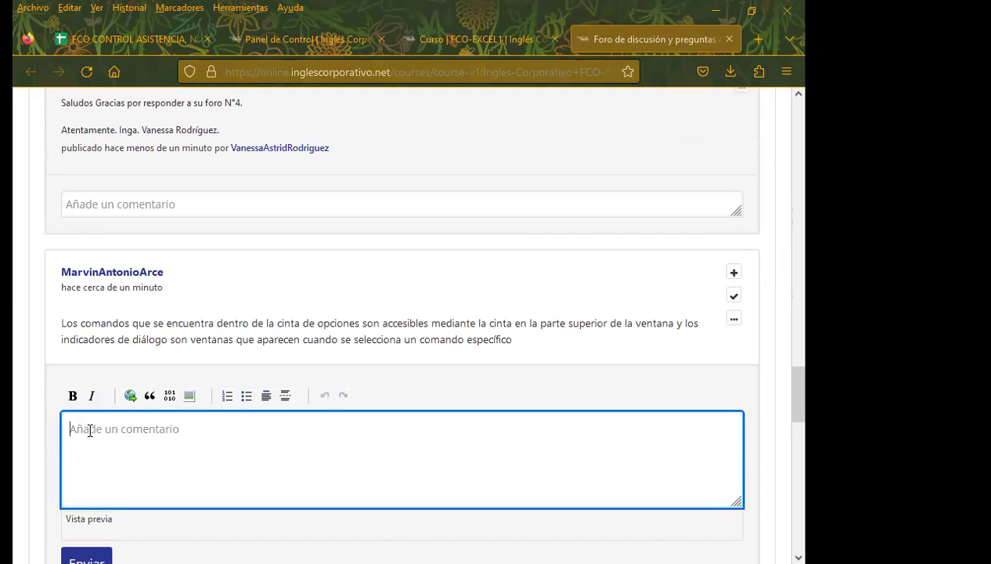
{"action": "key", "text": "ctrl+v"}
{"action": "scroll", "coordinate": [83, 479], "scroll_direction": "down", "scroll_amount": 2}
{"action": "left_click", "coordinate": [83, 480]}
{"action": "scroll", "coordinate": [22, 442], "scroll_direction": "down", "scroll_amount": 1}
- Draft the same thank-you message as a comment under the next new reply
{"action": "left_click", "coordinate": [93, 444]}
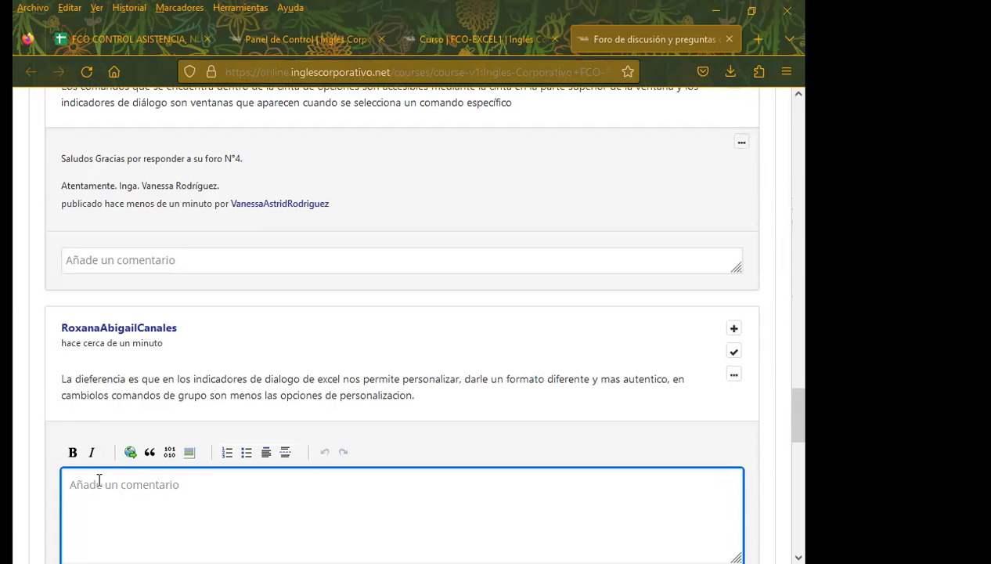
{"action": "type", "text": "Saludos Gracias por responder a su foro N°4.  Atentamente. Inga. Vanessa Rodríguez."}
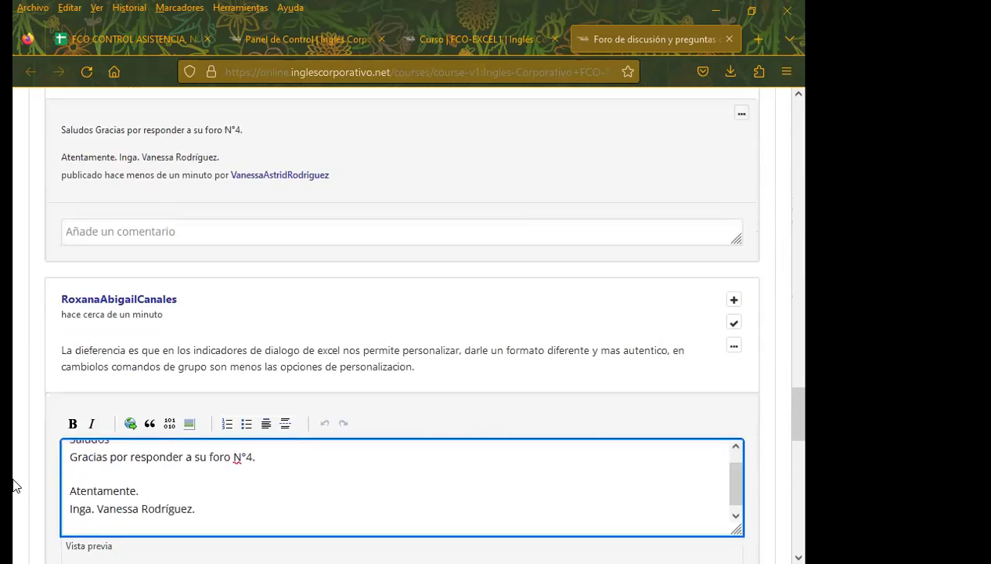
{"action": "scroll", "coordinate": [39, 479], "scroll_direction": "down", "scroll_amount": 5}
- Post the drafted thank-you, then add and post the same thank-you under the last student reply
{"action": "left_click", "coordinate": [83, 290]}
{"action": "scroll", "coordinate": [14, 329], "scroll_direction": "down", "scroll_amount": 1}
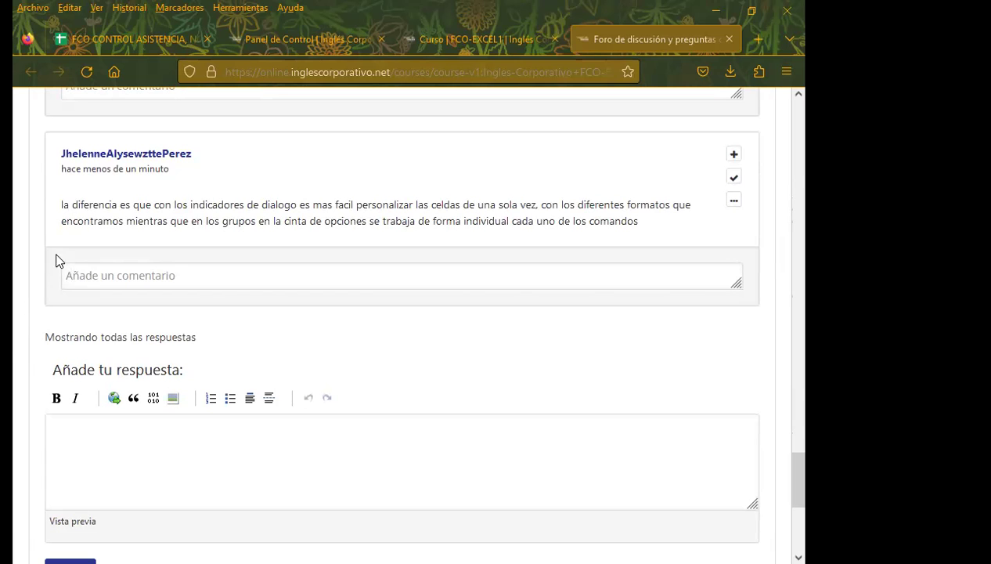
{"action": "left_click", "coordinate": [86, 273]}
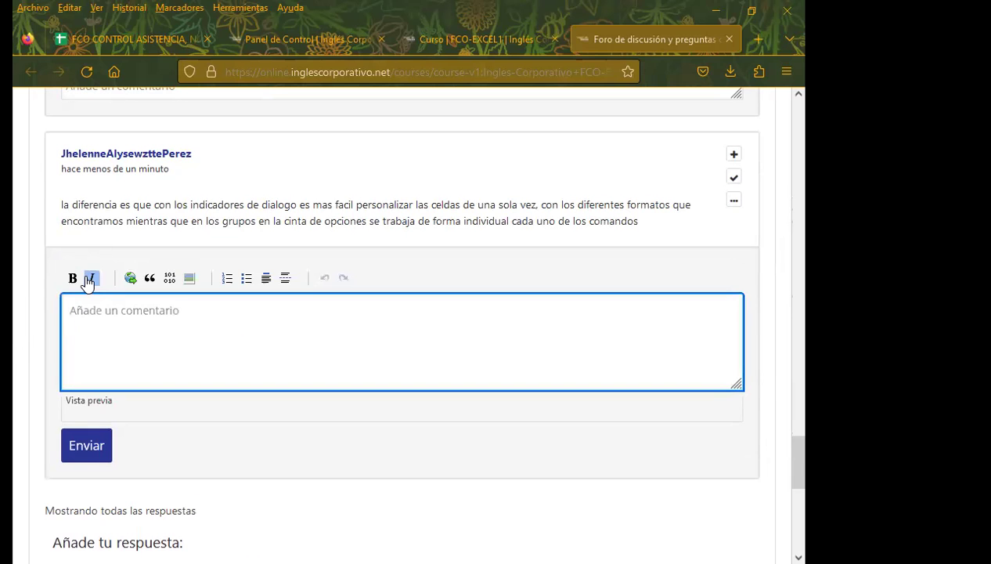
{"action": "left_click", "coordinate": [86, 498]}
{"action": "scroll", "coordinate": [16, 415], "scroll_direction": "down", "scroll_amount": 3}
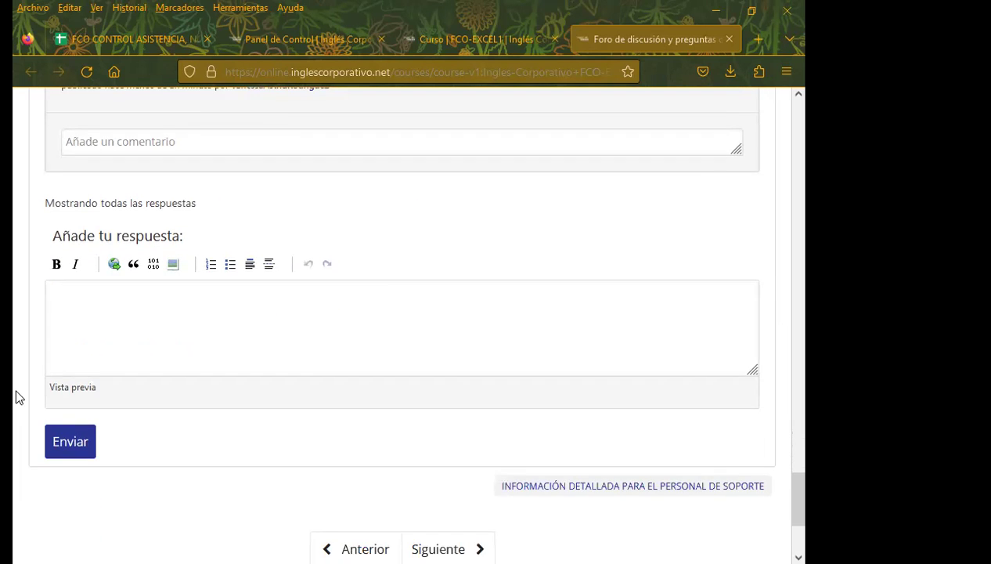
- Scroll through the thread to confirm all 8 responses have a thank-you comment
{"action": "scroll", "coordinate": [16, 376], "scroll_direction": "up", "scroll_amount": 10}
{"action": "scroll", "coordinate": [15, 371], "scroll_direction": "up", "scroll_amount": 10}
{"action": "scroll", "coordinate": [16, 371], "scroll_direction": "up", "scroll_amount": 10}
{"action": "scroll", "coordinate": [15, 371], "scroll_direction": "up", "scroll_amount": 10}
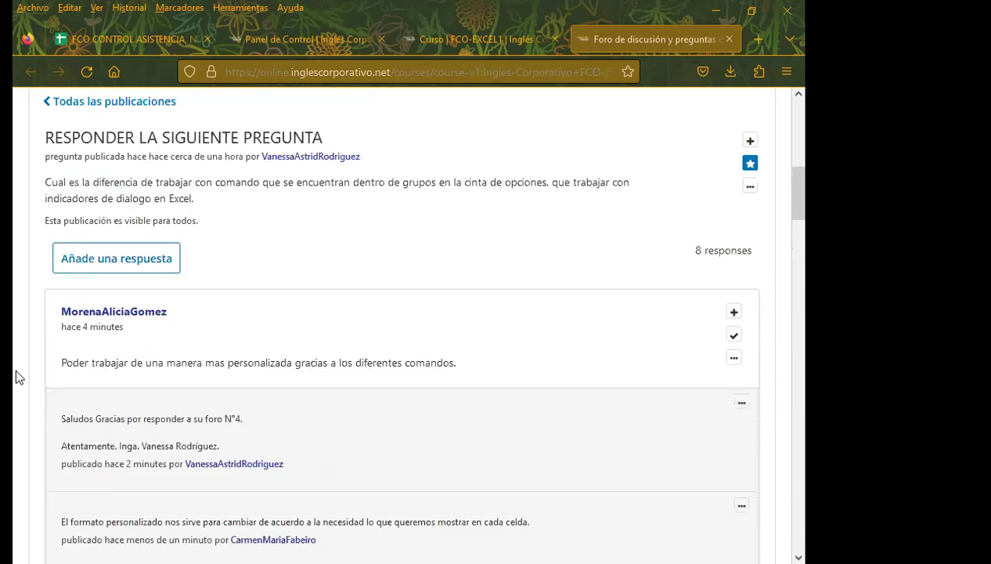
{"action": "scroll", "coordinate": [19, 377], "scroll_direction": "up", "scroll_amount": 5}
{"action": "scroll", "coordinate": [411, 415], "scroll_direction": "down", "scroll_amount": 3}
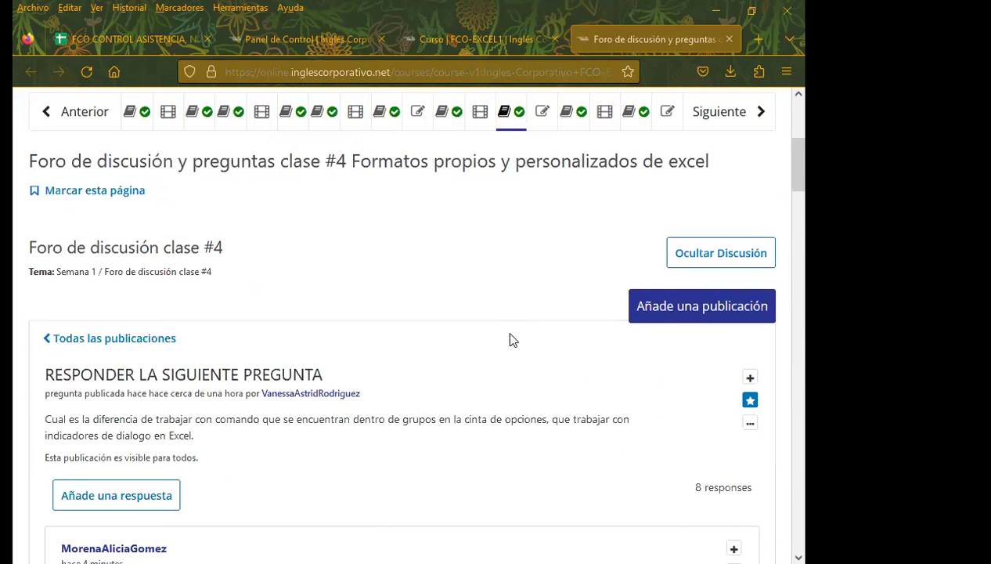
{"action": "scroll", "coordinate": [460, 352], "scroll_direction": "down", "scroll_amount": 3}
{"action": "scroll", "coordinate": [460, 350], "scroll_direction": "down", "scroll_amount": 1}
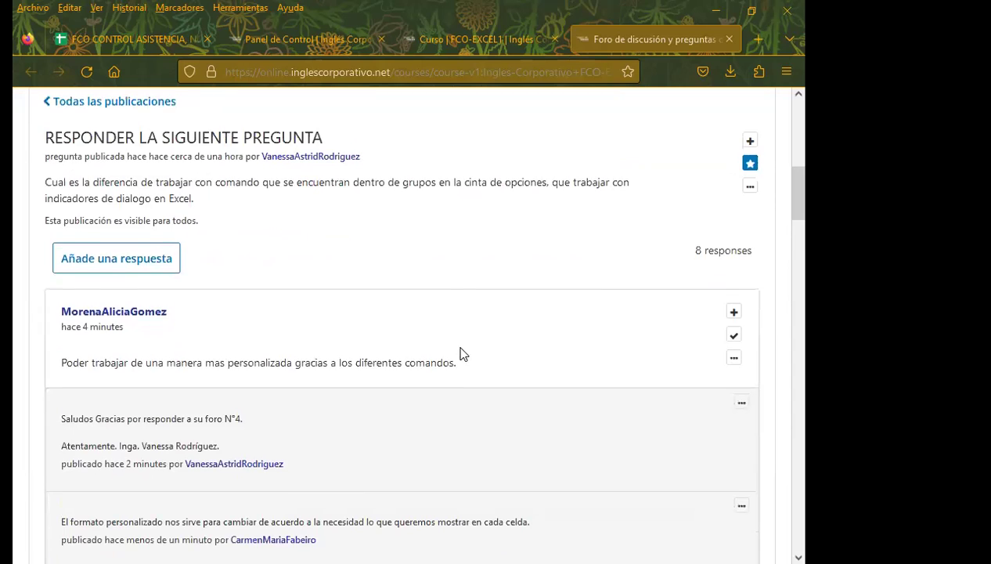
{"action": "scroll", "coordinate": [461, 392], "scroll_direction": "down", "scroll_amount": 5}
{"action": "scroll", "coordinate": [454, 439], "scroll_direction": "down", "scroll_amount": 5}
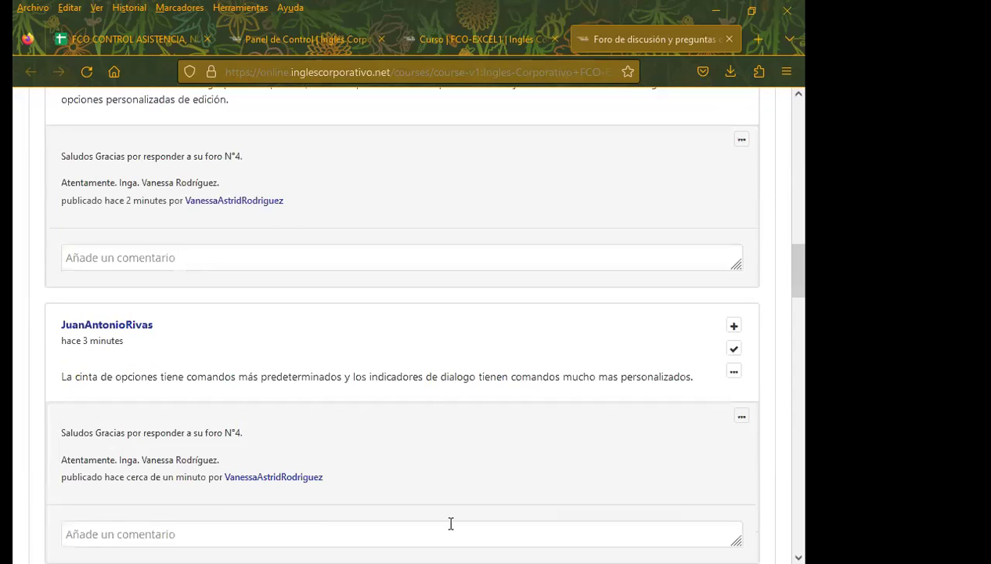